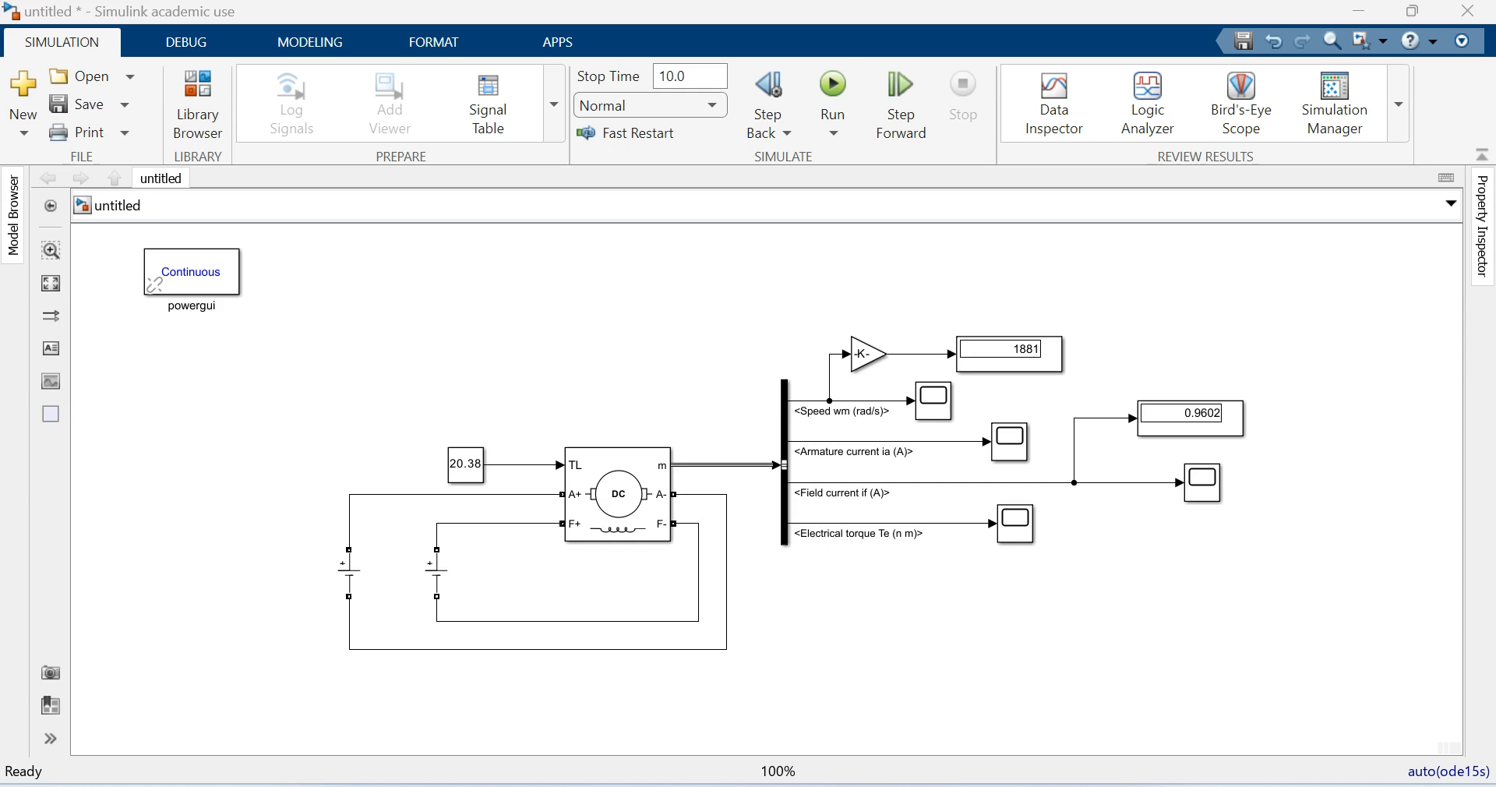
- Delete the two DC voltage sources feeding the armature and field of the DC machine
{"action": "left_click", "coordinate": [437, 573]}
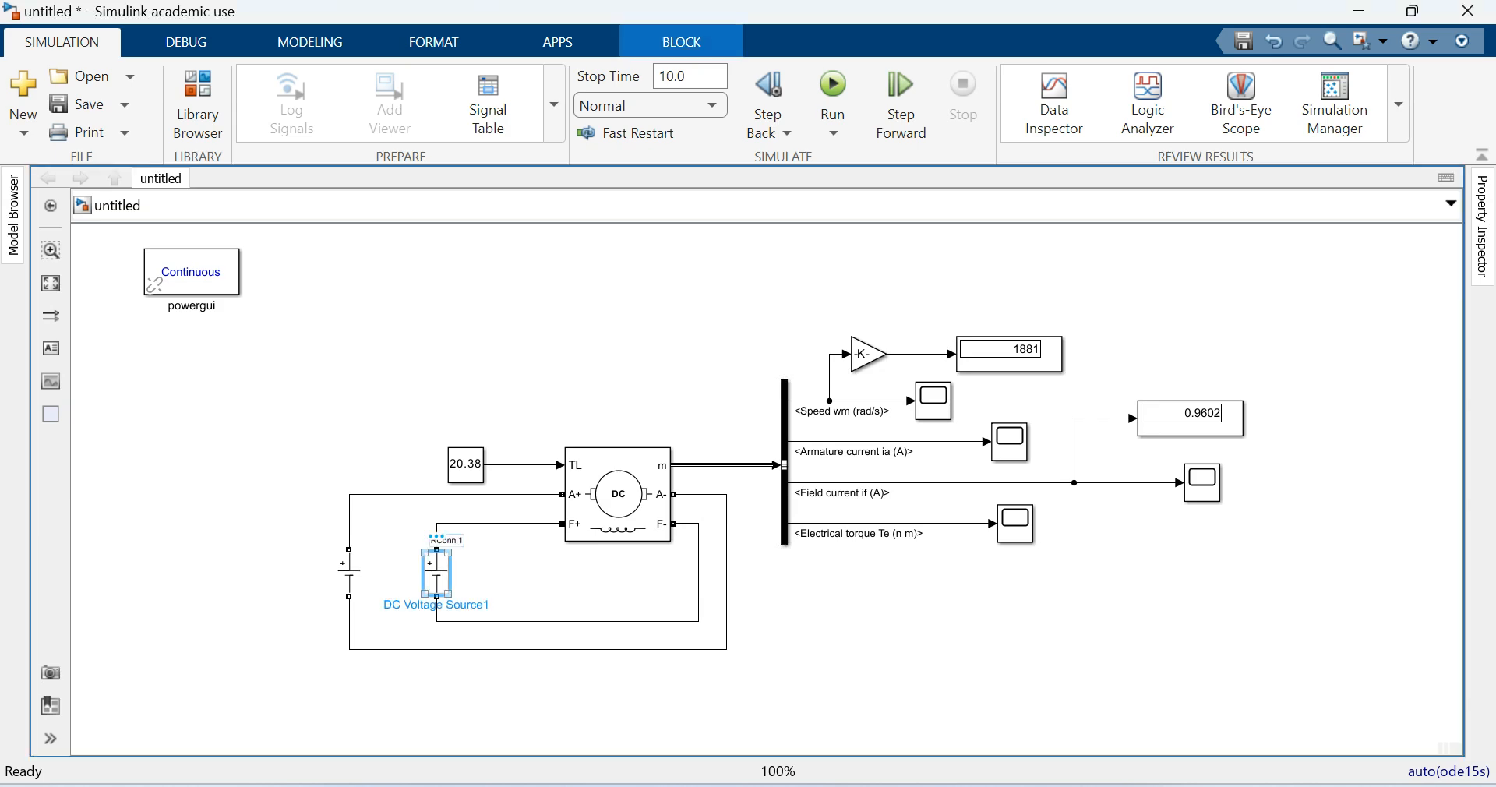
{"action": "key", "text": "Delete"}
{"action": "left_click", "coordinate": [349, 573]}
{"action": "key", "text": "Delete"}
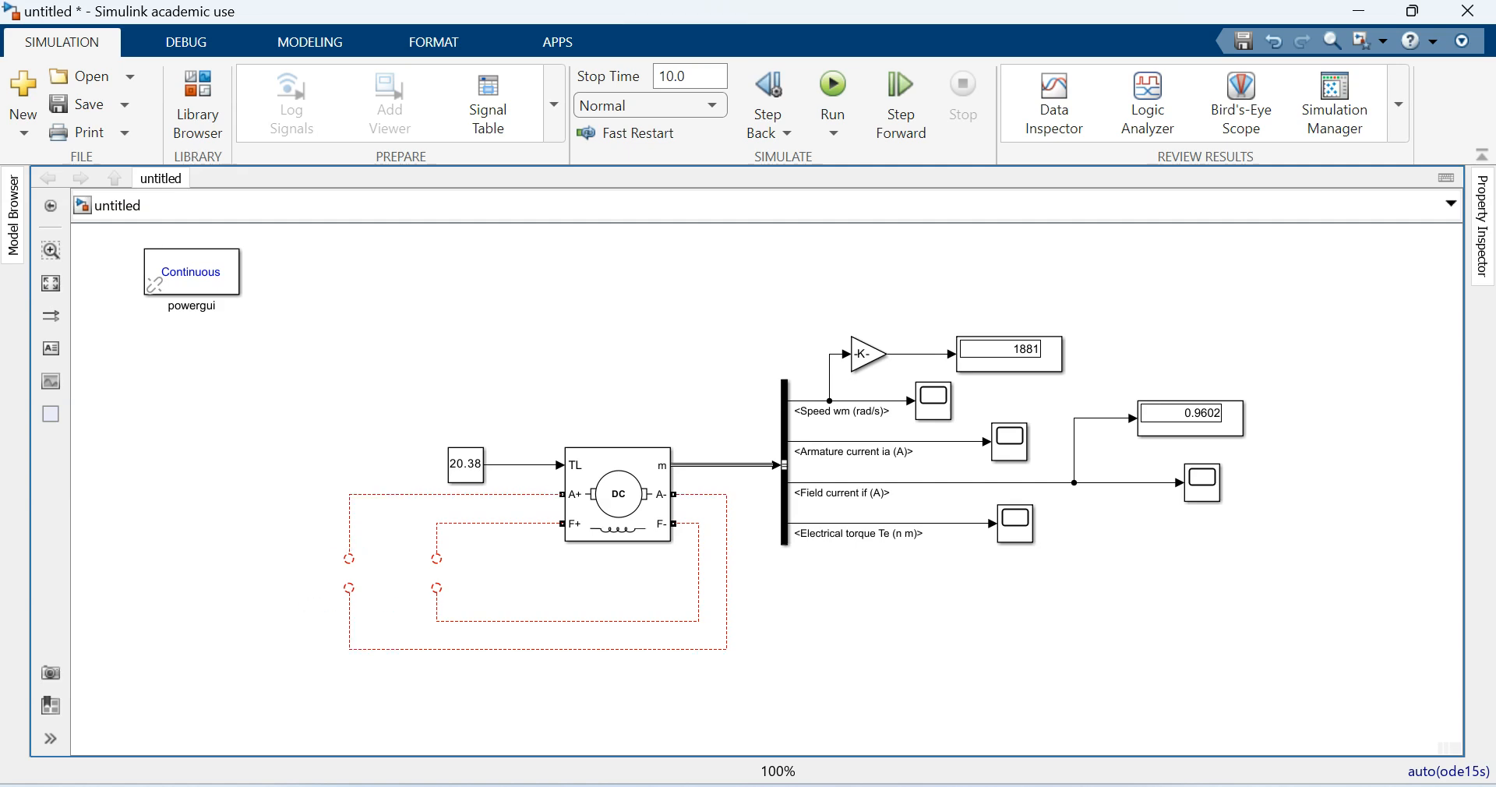
- Straighten the four loose armature and field wires so their open ends extend horizontally on the supply side of the DC machine
{"action": "left_click_drag", "start_coordinate": [349, 559], "coordinate": [344, 494]}
{"action": "left_click_drag", "start_coordinate": [349, 587], "coordinate": [344, 649]}
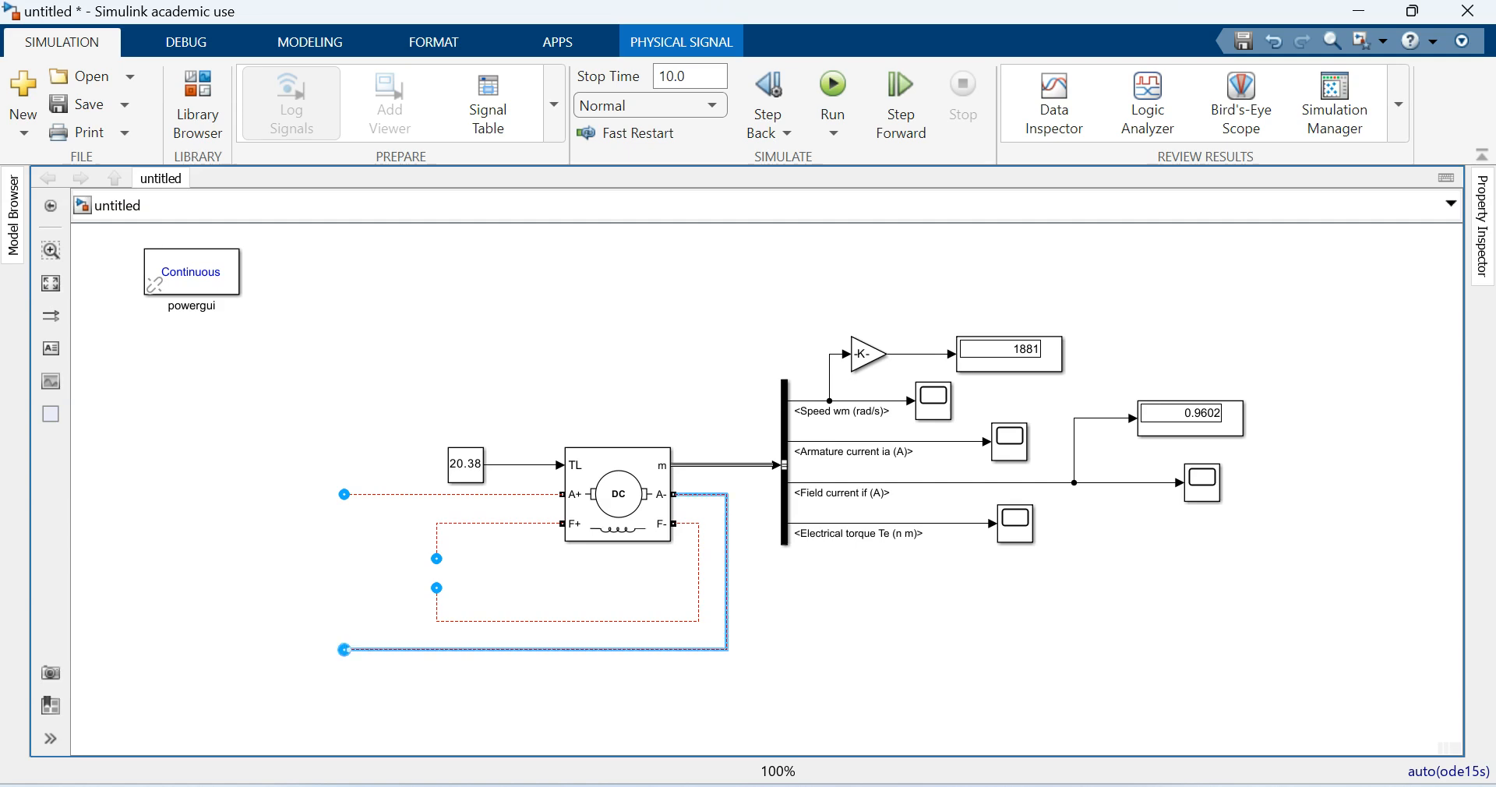
{"action": "left_click_drag", "start_coordinate": [437, 559], "coordinate": [431, 523]}
{"action": "left_click_drag", "start_coordinate": [436, 589], "coordinate": [431, 621]}
{"action": "left_click", "coordinate": [392, 352]}
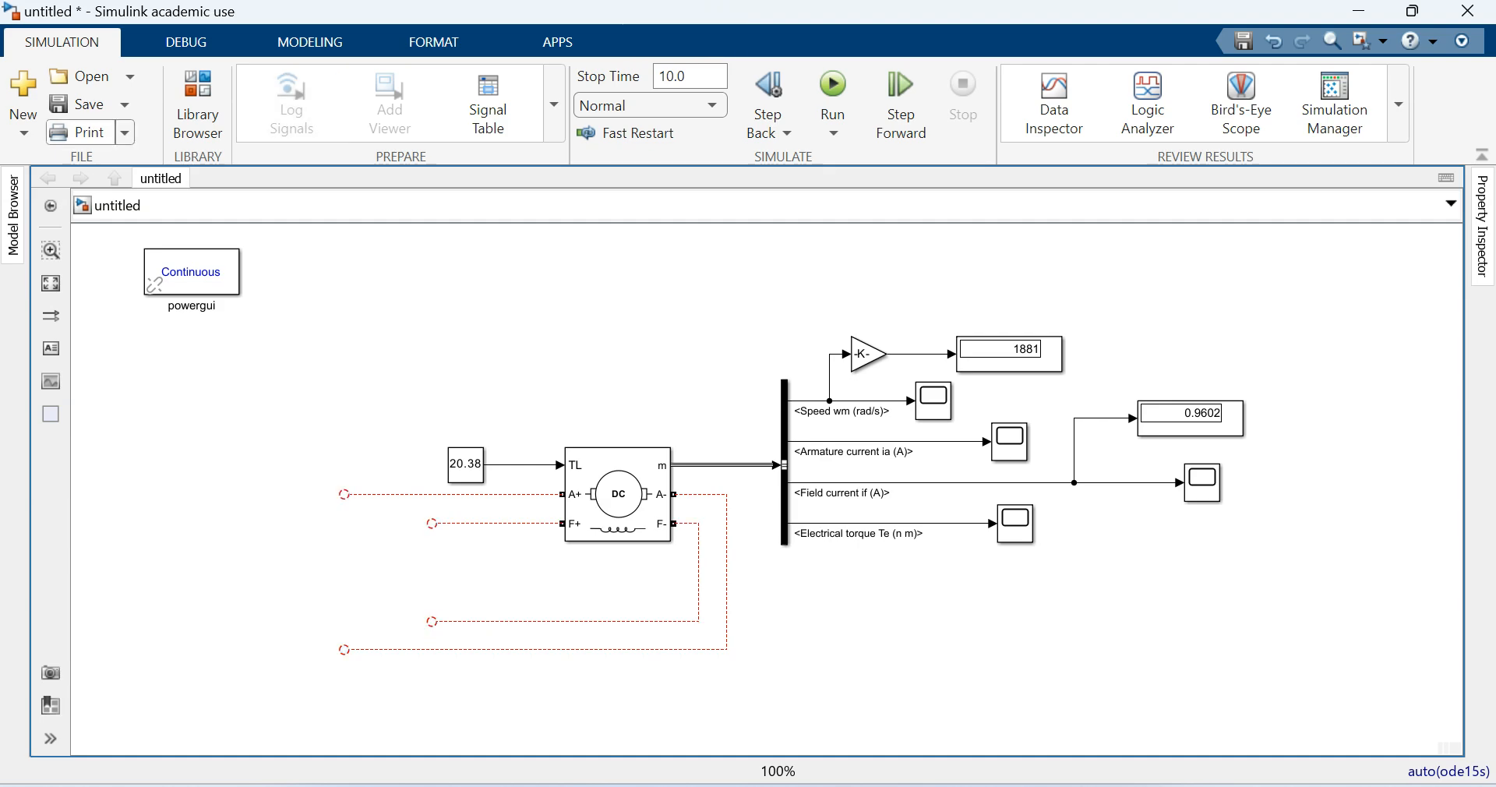
{"action": "left_click", "coordinate": [197, 105]}
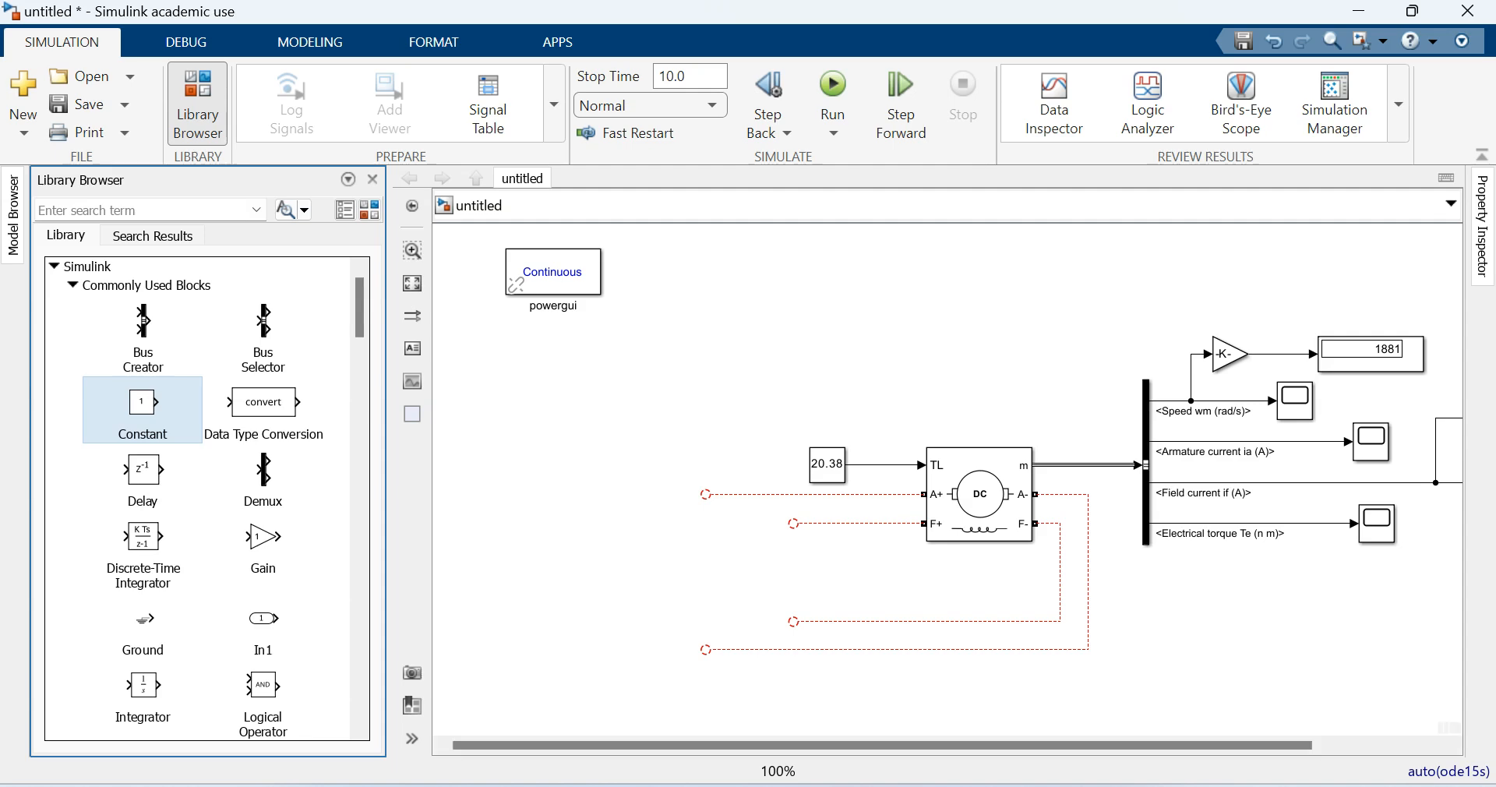
{"action": "left_click", "coordinate": [197, 105]}
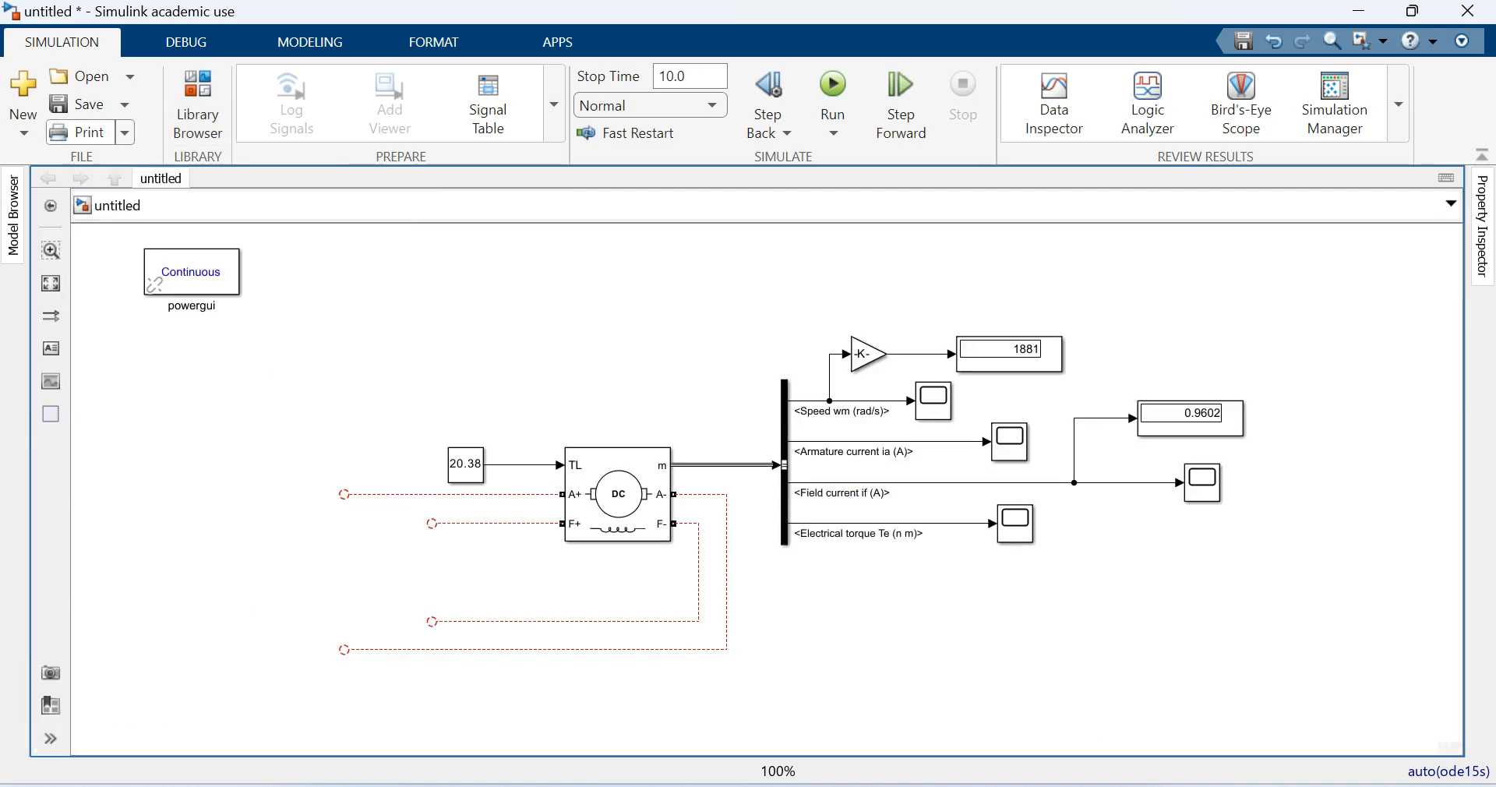
{"action": "left_click", "coordinate": [129, 75]}
{"action": "mouse_move", "coordinate": [121, 166]}
{"action": "left_click", "coordinate": [493, 275]}
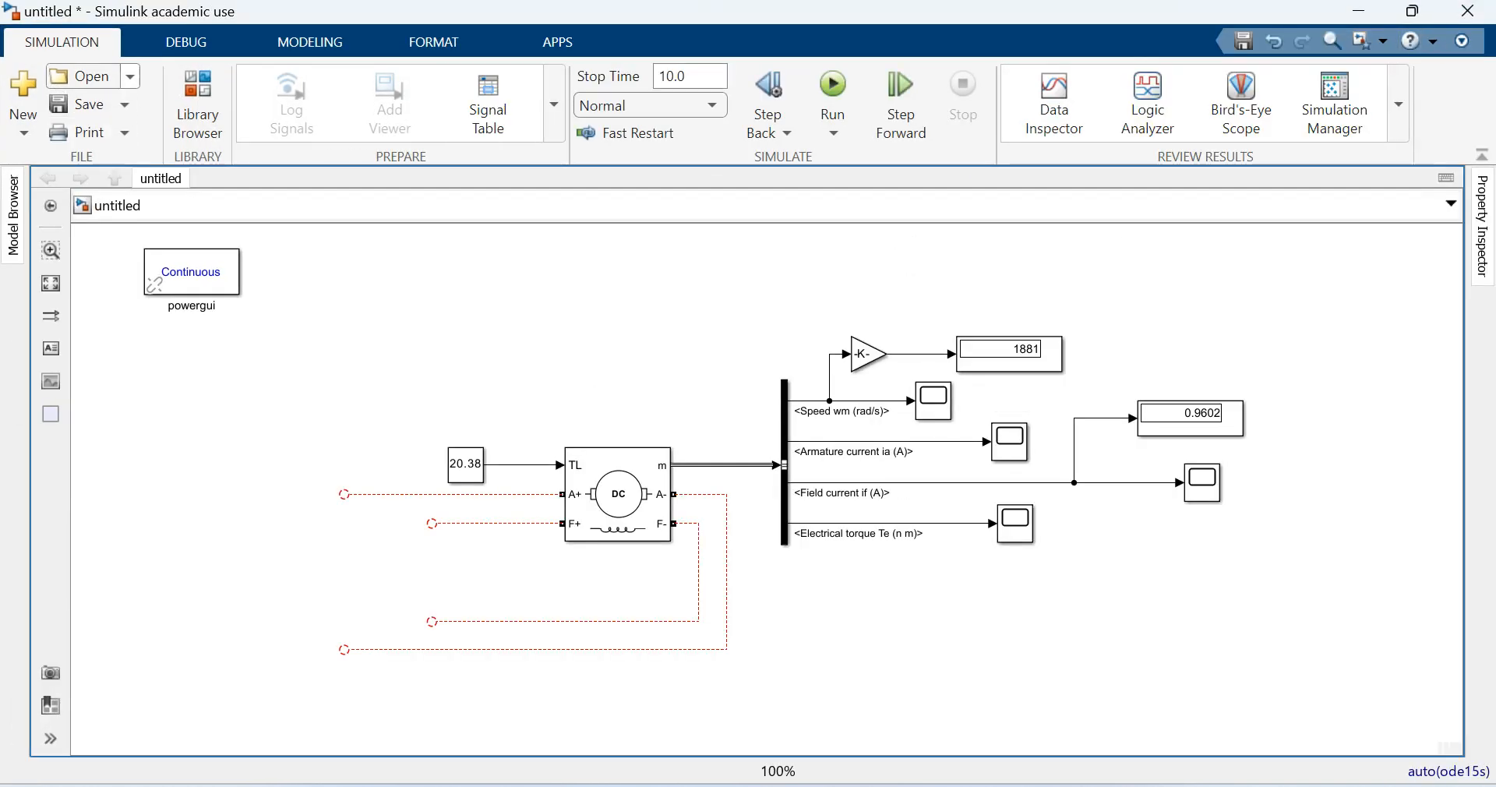
- Create a new blank model and bring its empty window to the front
{"action": "left_click", "coordinate": [23, 132]}
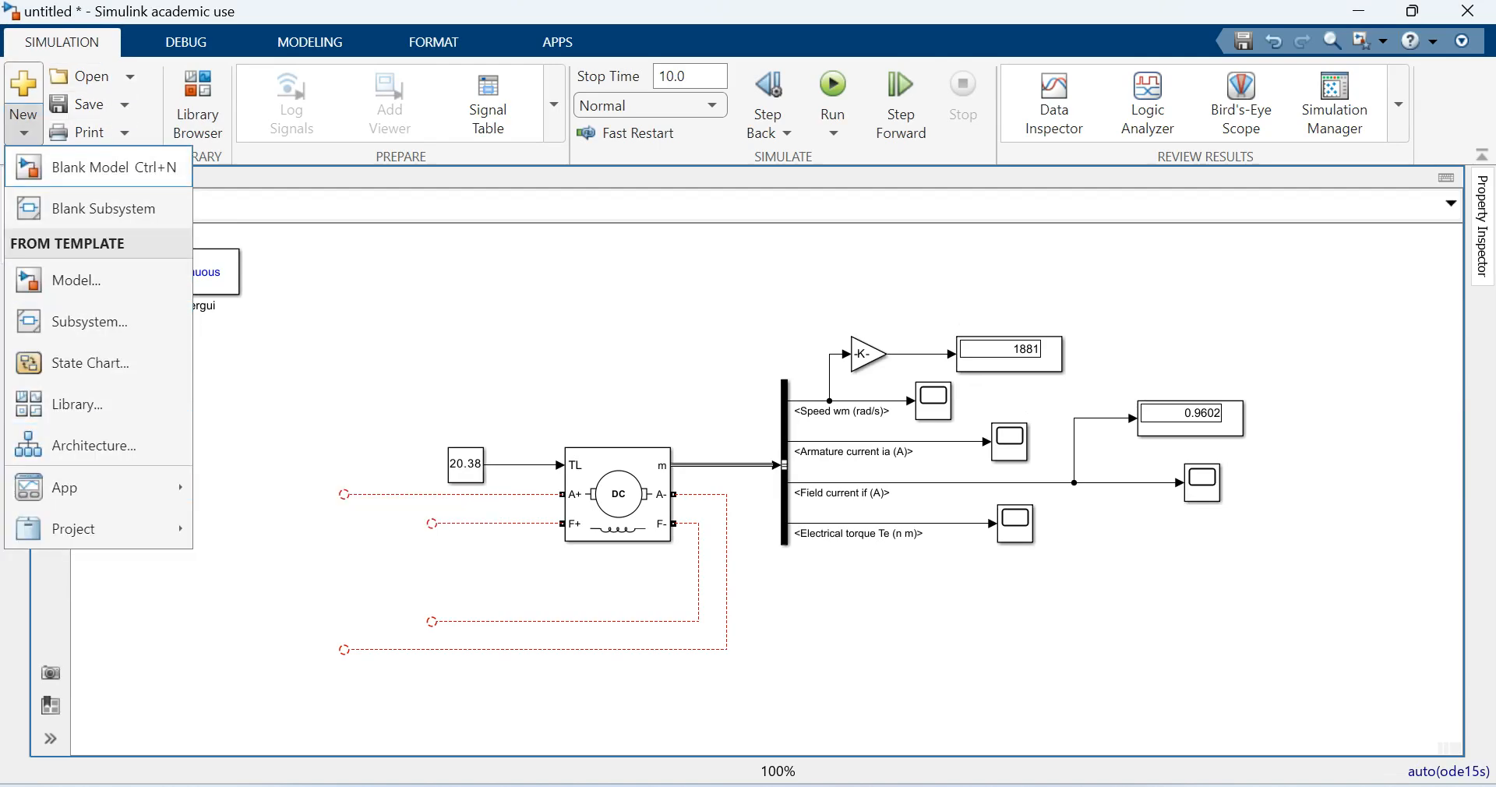
{"action": "left_click", "coordinate": [114, 166]}
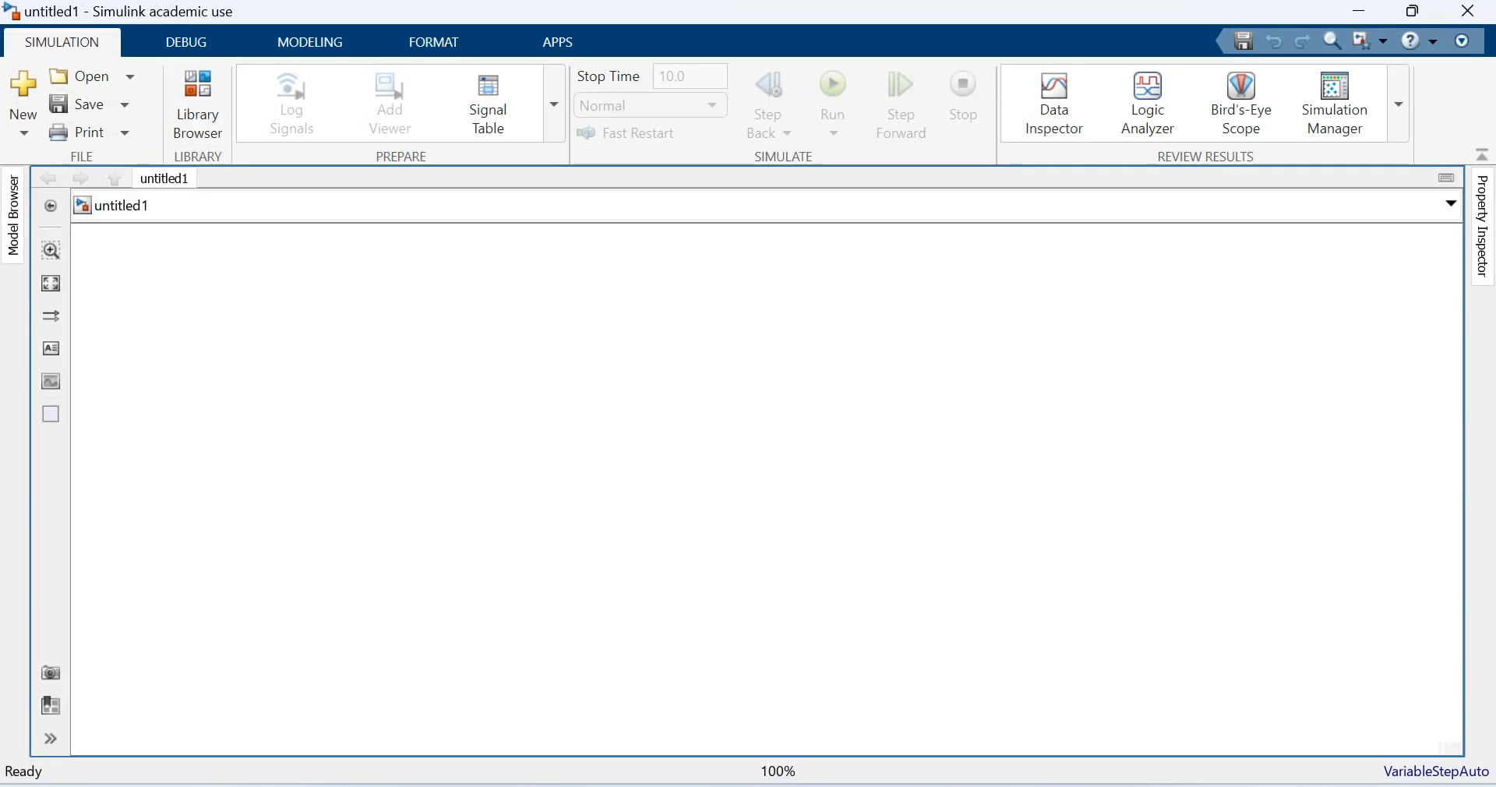
{"action": "left_click", "coordinate": [1358, 11]}
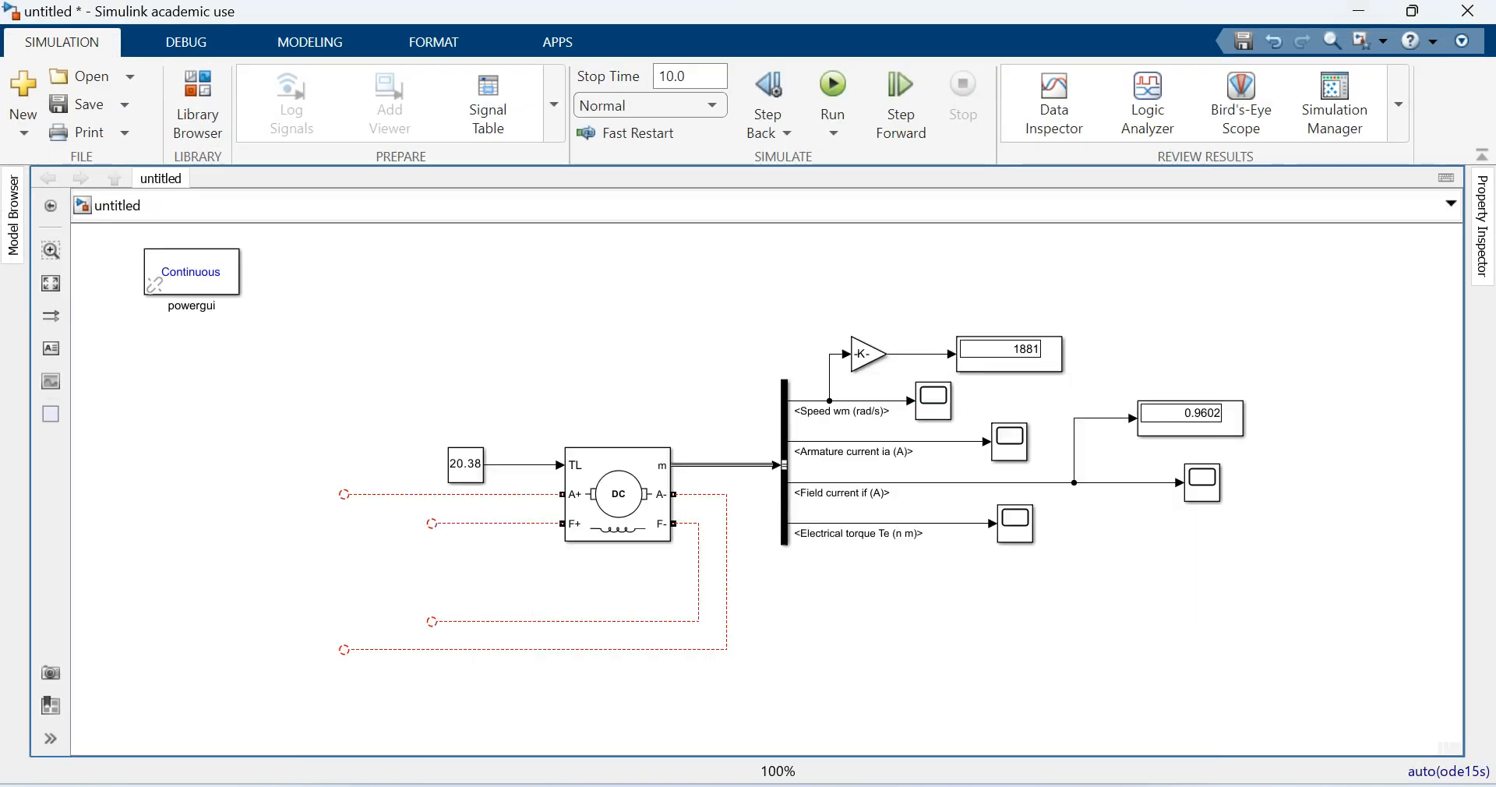
{"action": "key", "text": "alt+Tab"}
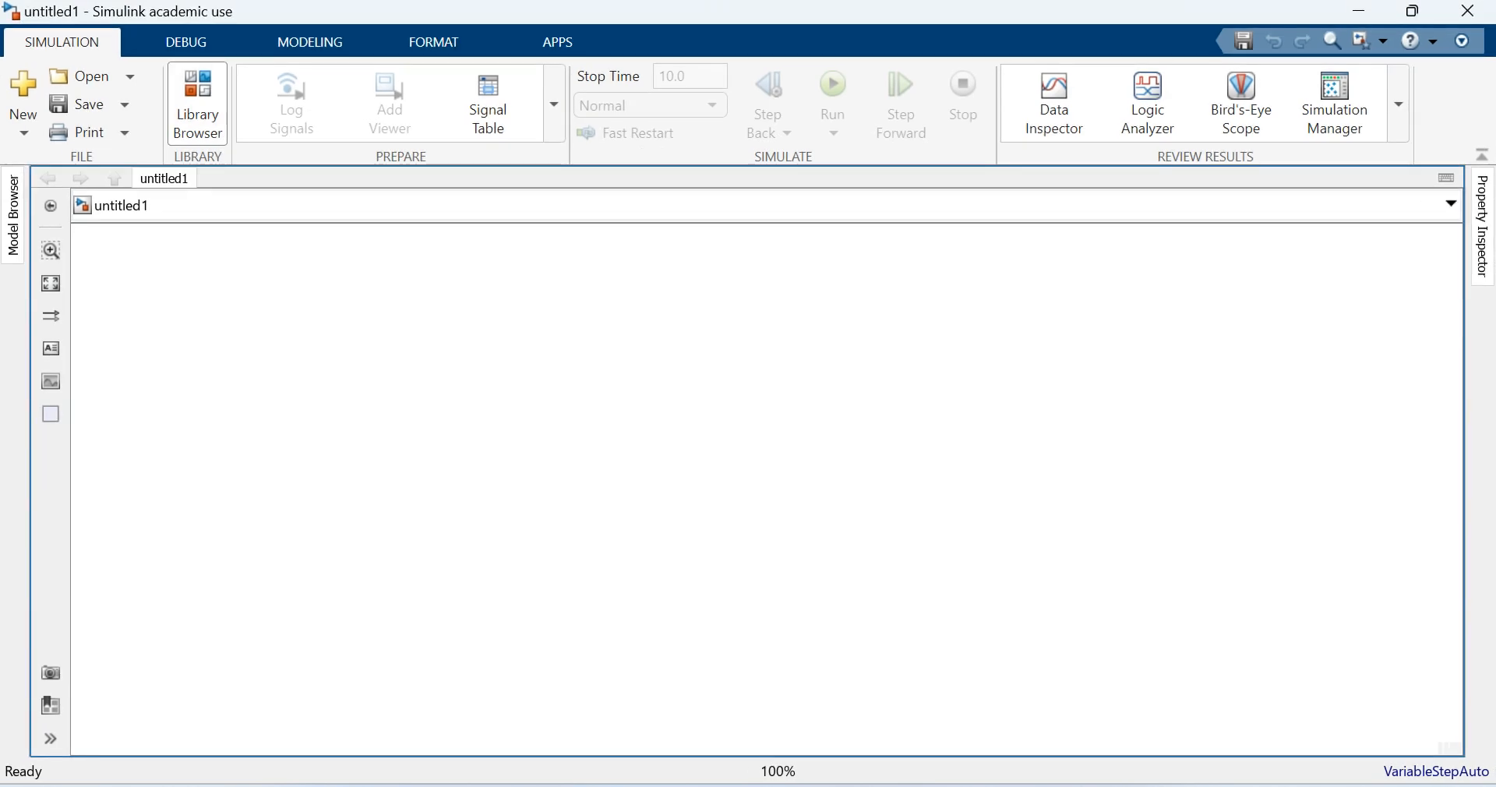
- Open the Library Browser and expand Simscape, Electrical, Specialized Power Systems down to the Power Electronics blocks
{"action": "left_click", "coordinate": [198, 104]}
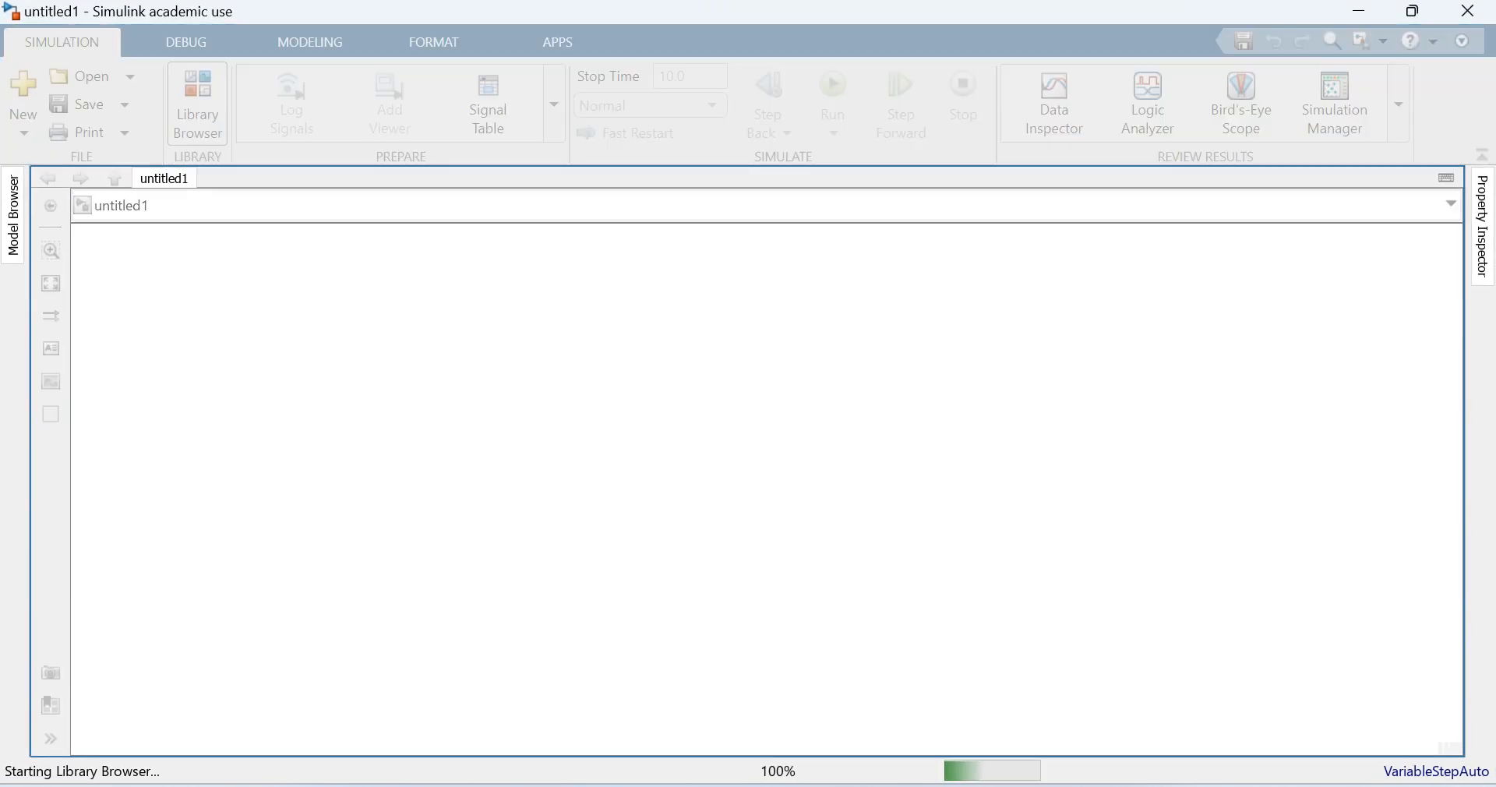
{"action": "scroll", "coordinate": [195, 498], "scroll_direction": "down", "scroll_amount": 4}
{"action": "scroll", "coordinate": [195, 499], "scroll_direction": "down", "scroll_amount": 10}
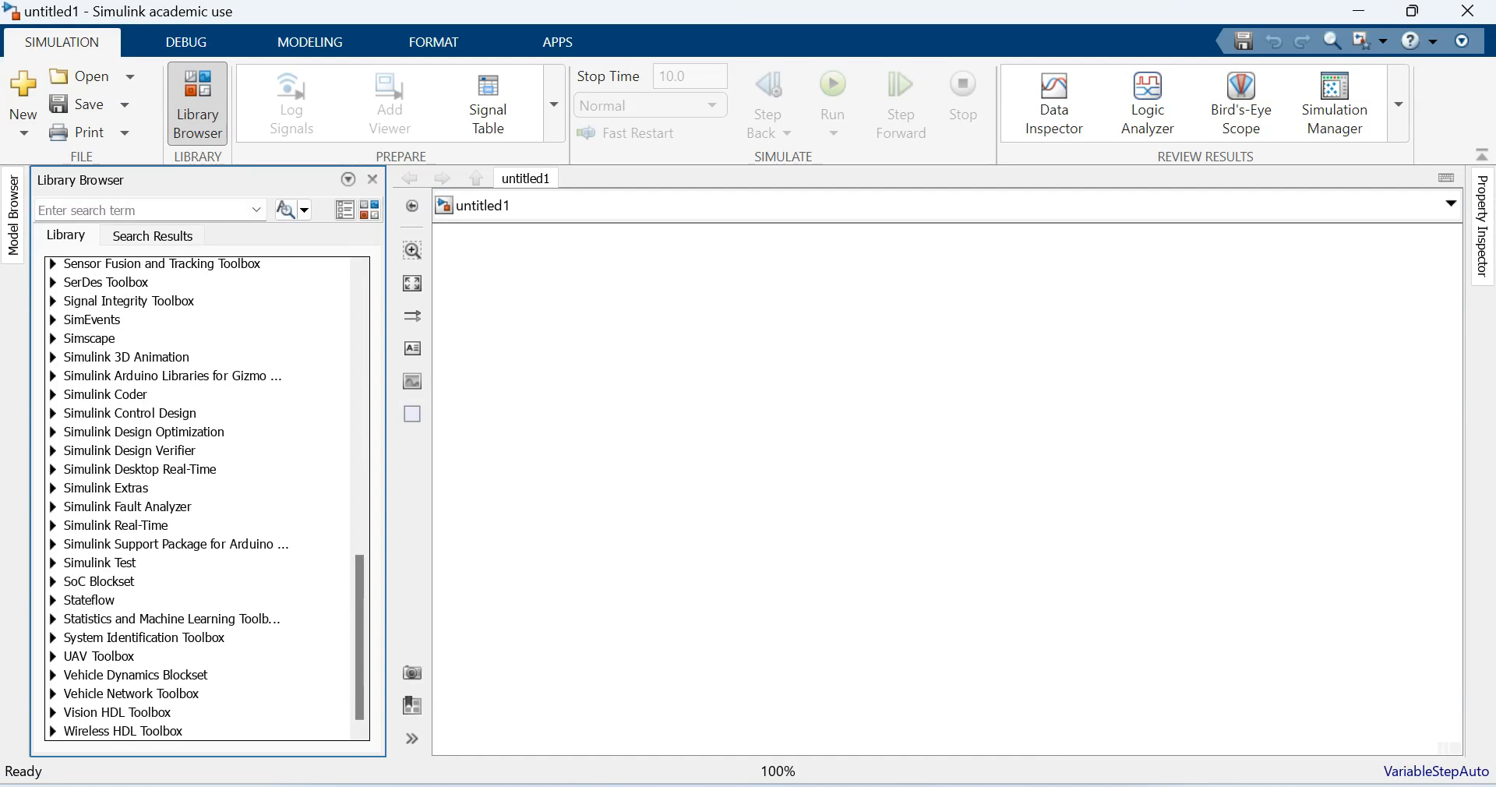
{"action": "left_click", "coordinate": [53, 338]}
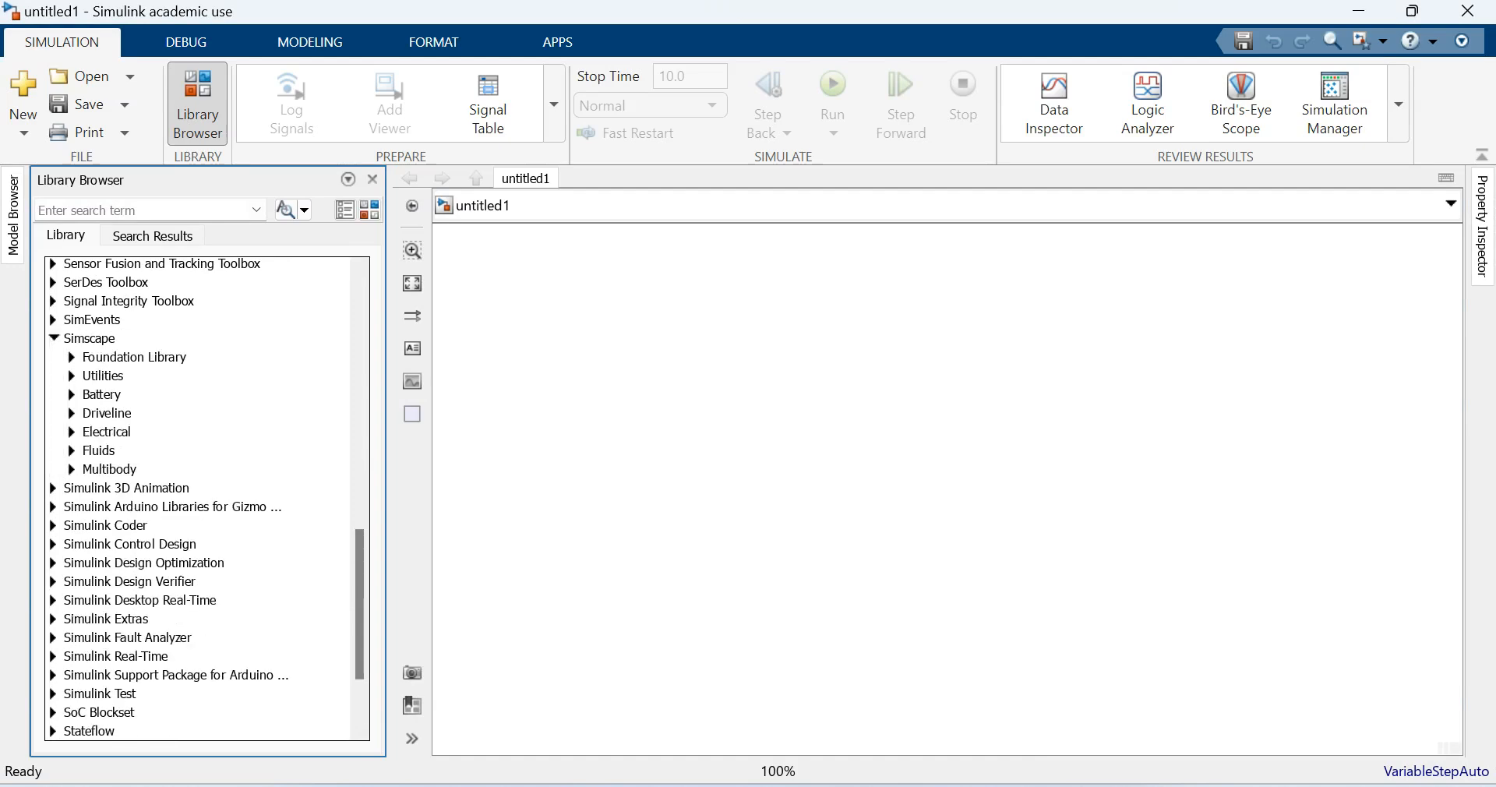
{"action": "left_click", "coordinate": [72, 431]}
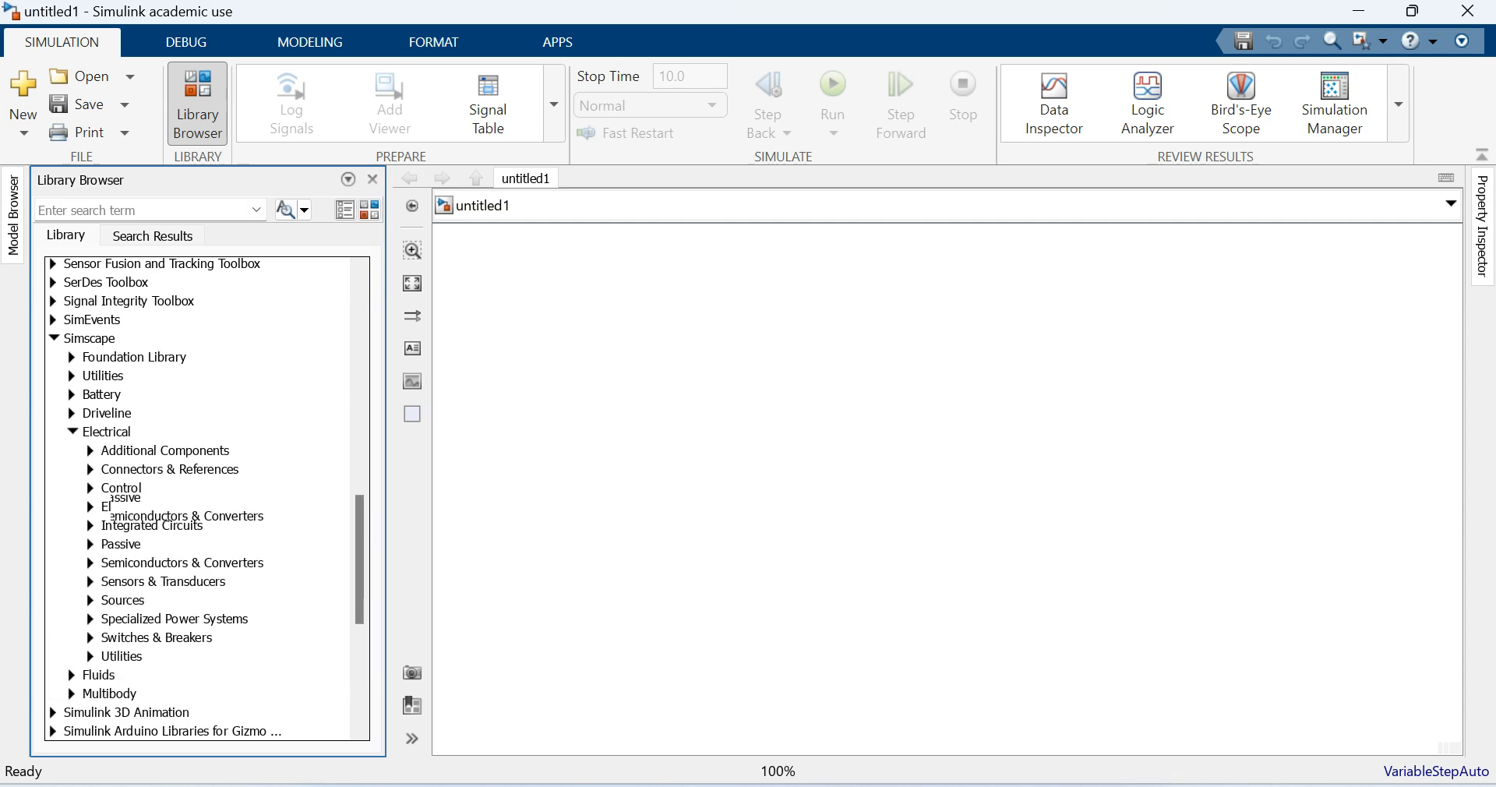
{"action": "scroll", "coordinate": [163, 505], "scroll_direction": "down", "scroll_amount": 1}
{"action": "left_click", "coordinate": [90, 572]}
{"action": "scroll", "coordinate": [90, 572], "scroll_direction": "down", "scroll_amount": 2}
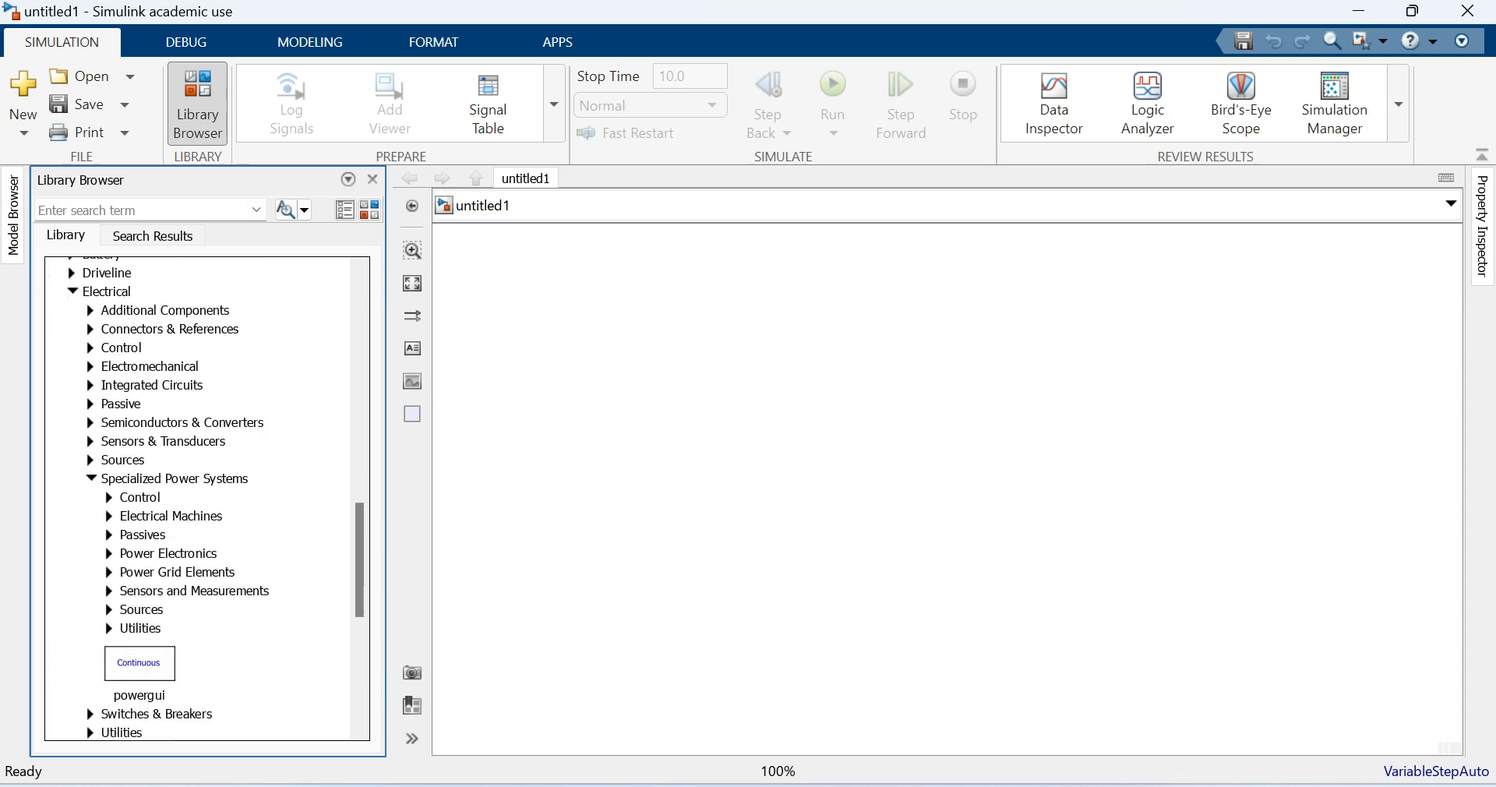
{"action": "left_click", "coordinate": [110, 553]}
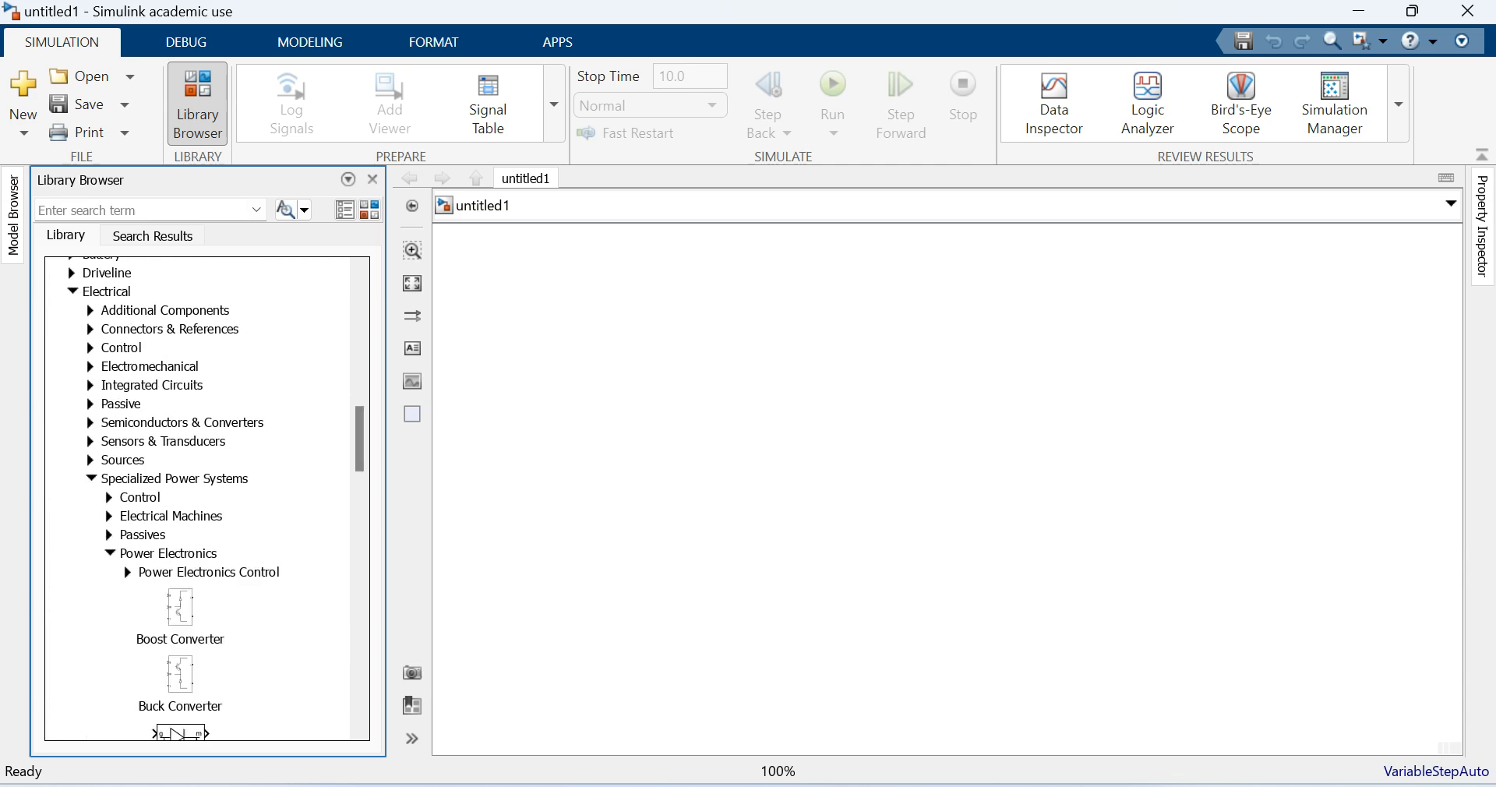
- Add a Thyristor block from the Power Electronics library to the upper middle of the blank model
{"action": "scroll", "coordinate": [109, 553], "scroll_direction": "down", "scroll_amount": 11}
{"action": "scroll", "coordinate": [195, 498], "scroll_direction": "down", "scroll_amount": 8}
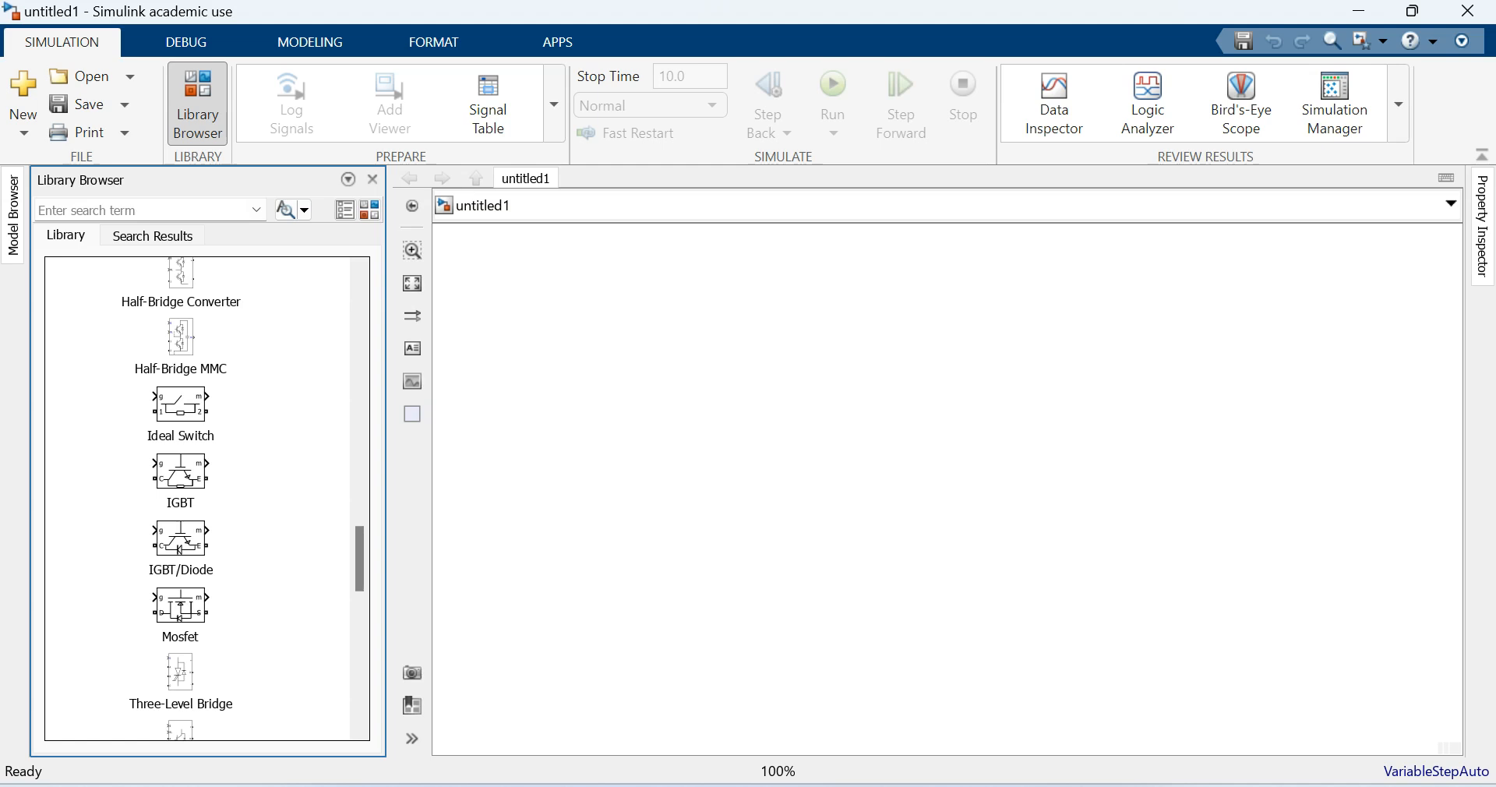
{"action": "scroll", "coordinate": [180, 592], "scroll_direction": "down", "scroll_amount": 5}
{"action": "left_click_drag", "start_coordinate": [180, 592], "coordinate": [790, 423]}
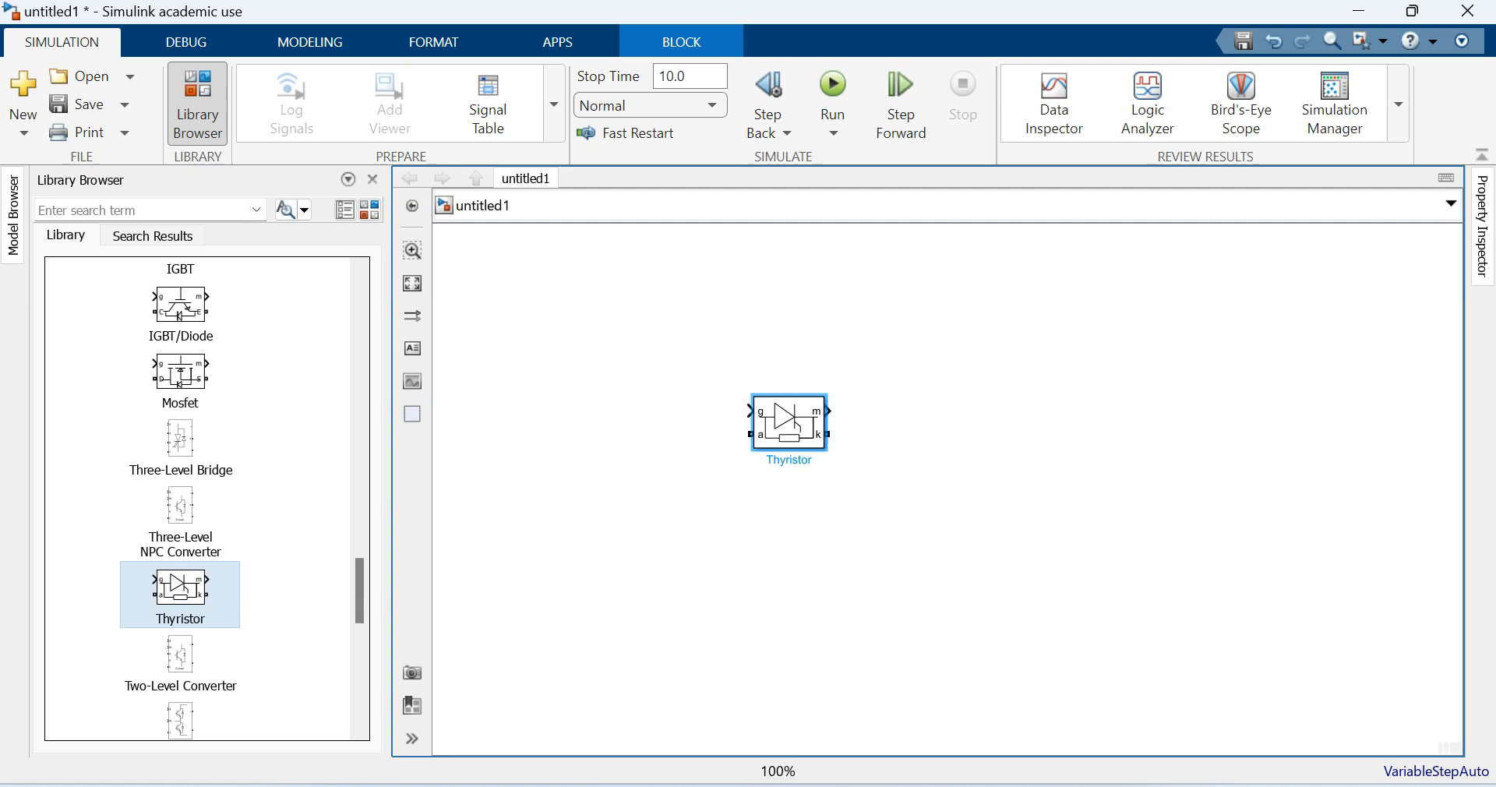
- Rotate the thyristor so its cathode points upward and copy it to make a two-by-two arrangement of four thyristors
{"action": "key", "text": "ctrl+r"}
{"action": "key", "text": "ctrl+r"}
{"action": "key", "text": "ctrl+r"}
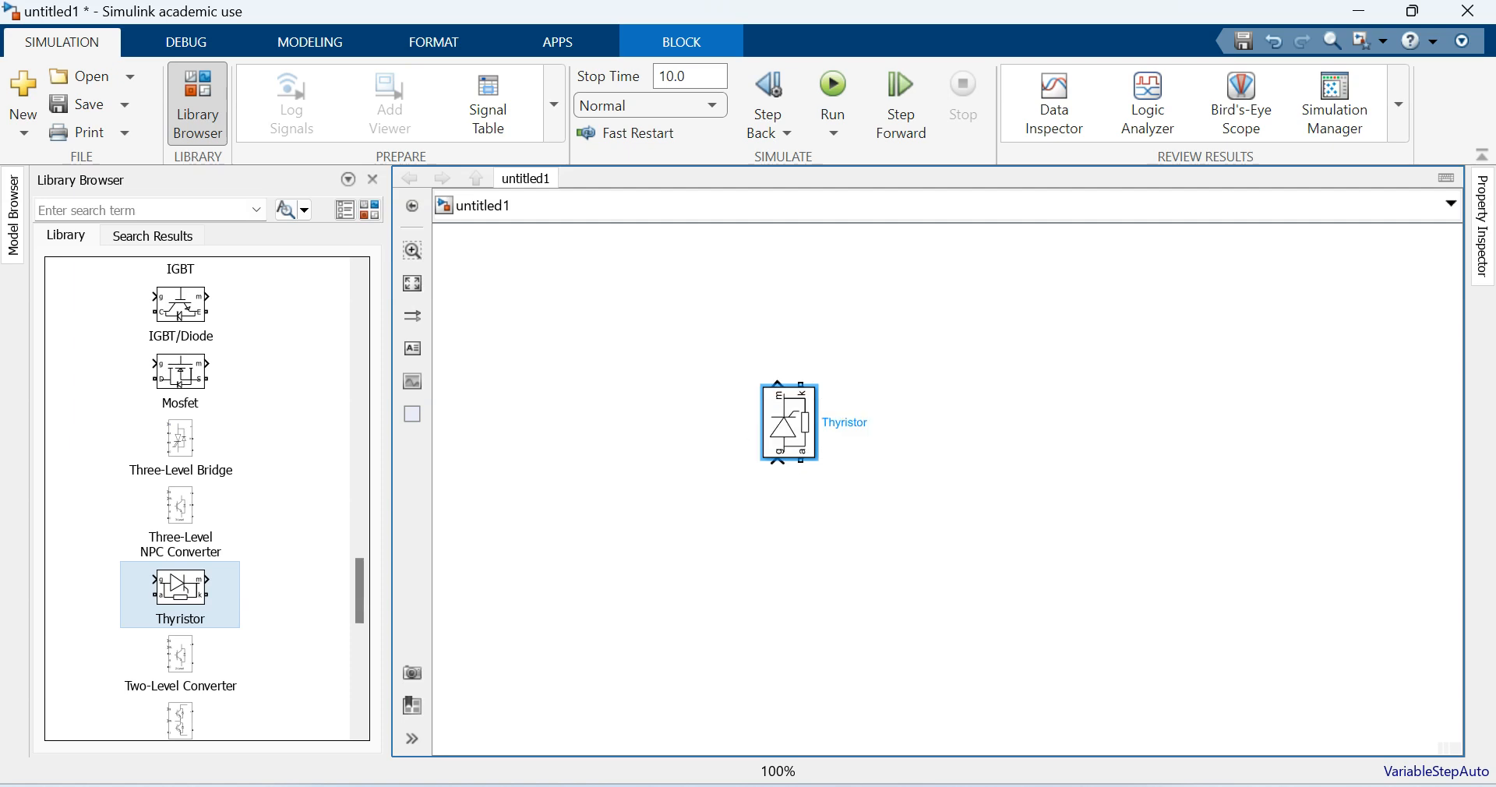
{"action": "left_click_drag", "start_coordinate": [789, 422], "coordinate": [1040, 609]}
{"action": "left_click", "coordinate": [881, 518]}
- Wire the thyristors into a full bridge: upper anodes to lower cathodes, both upper cathodes together and both lower anodes together
{"action": "left_click_drag", "start_coordinate": [800, 461], "coordinate": [801, 572]}
{"action": "left_click_drag", "start_coordinate": [1052, 460], "coordinate": [1052, 572]}
{"action": "left_click_drag", "start_coordinate": [800, 383], "coordinate": [876, 281]}
{"action": "left_click_drag", "start_coordinate": [926, 369], "coordinate": [925, 285]}
{"action": "left_click_drag", "start_coordinate": [801, 649], "coordinate": [1052, 659]}
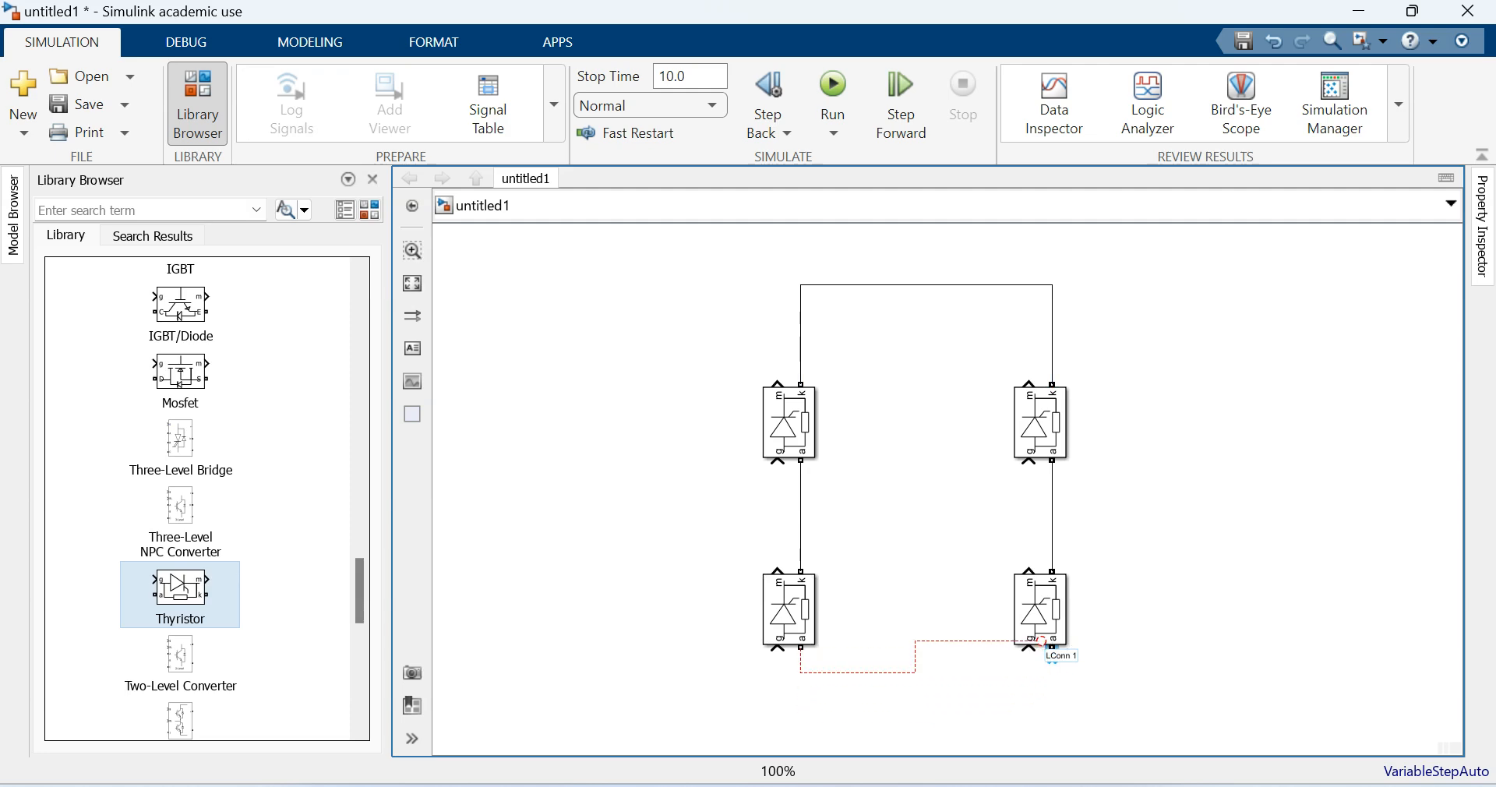
{"action": "left_click_drag", "start_coordinate": [945, 662], "coordinate": [945, 702]}
- Connect the gates in diagonal pairs and give each pair an open-ended gate signal line, keeping the crossing lines apart
{"action": "scroll", "coordinate": [1112, 455], "scroll_direction": "down", "scroll_amount": 1}
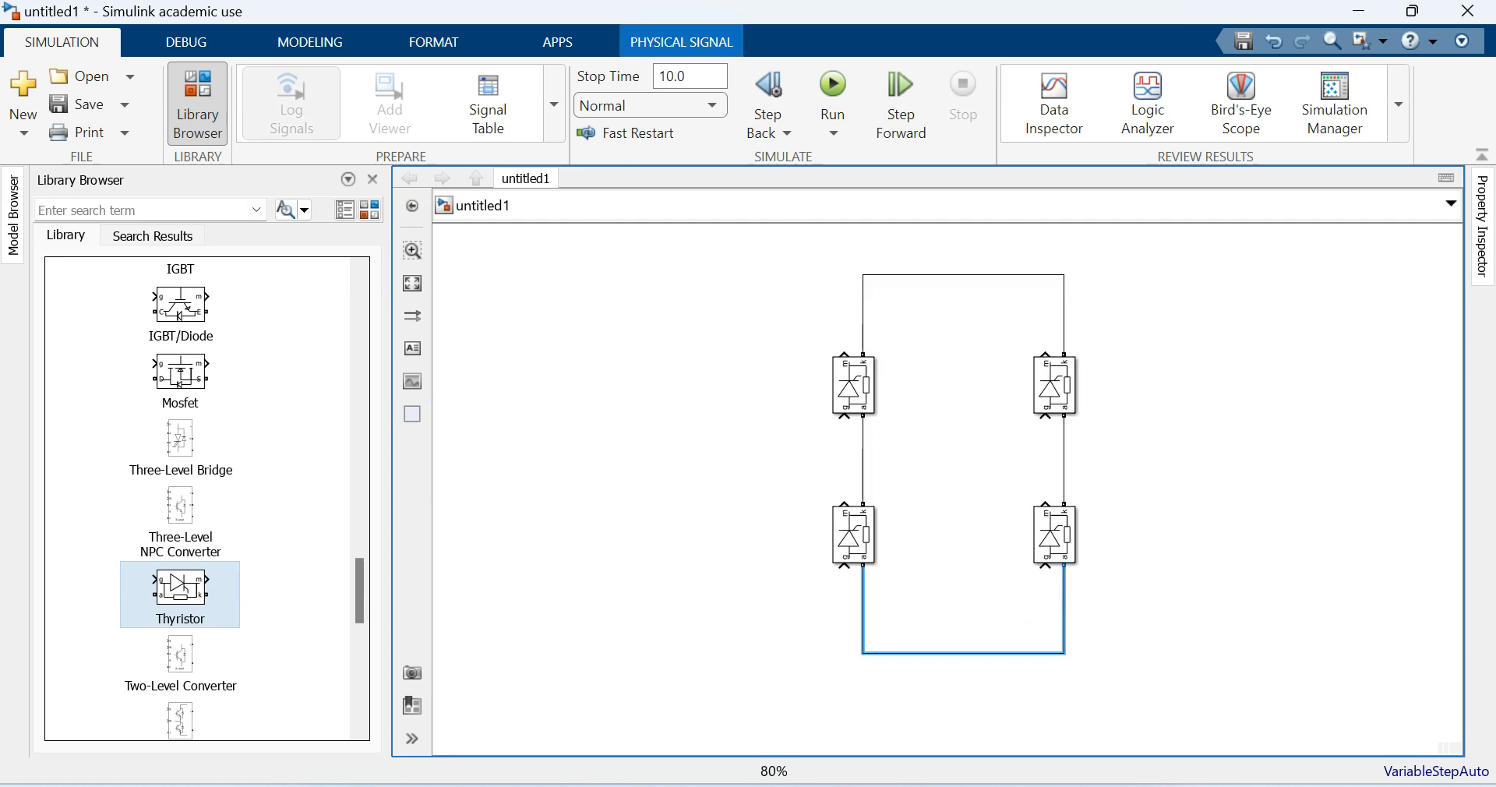
{"action": "left_click_drag", "start_coordinate": [843, 421], "coordinate": [668, 447]}
{"action": "left_click_drag", "start_coordinate": [1045, 569], "coordinate": [844, 443]}
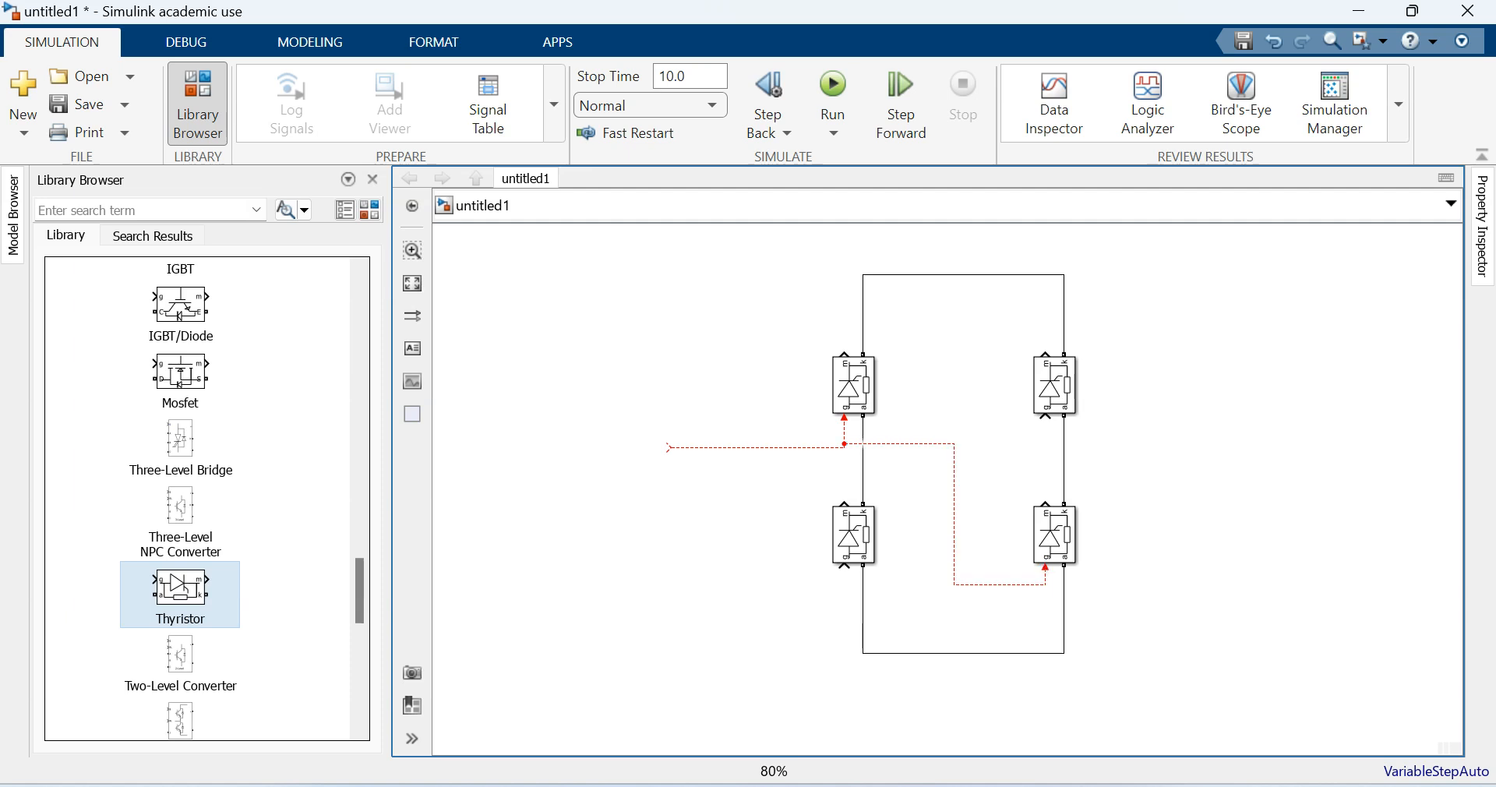
{"action": "left_click_drag", "start_coordinate": [1045, 417], "coordinate": [1205, 379]}
{"action": "left_click_drag", "start_coordinate": [844, 567], "coordinate": [1048, 435]}
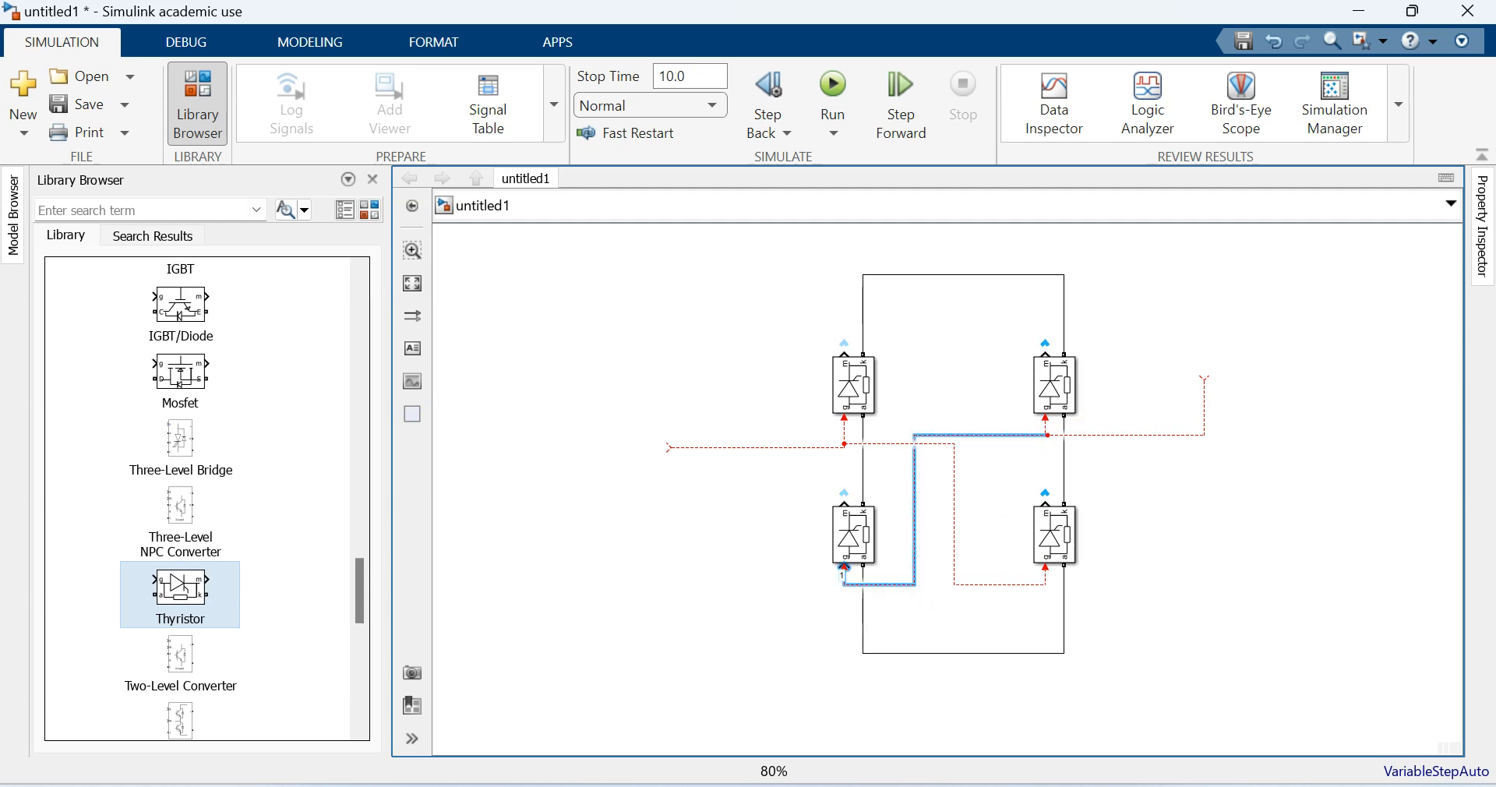
{"action": "left_click_drag", "start_coordinate": [989, 435], "coordinate": [988, 486]}
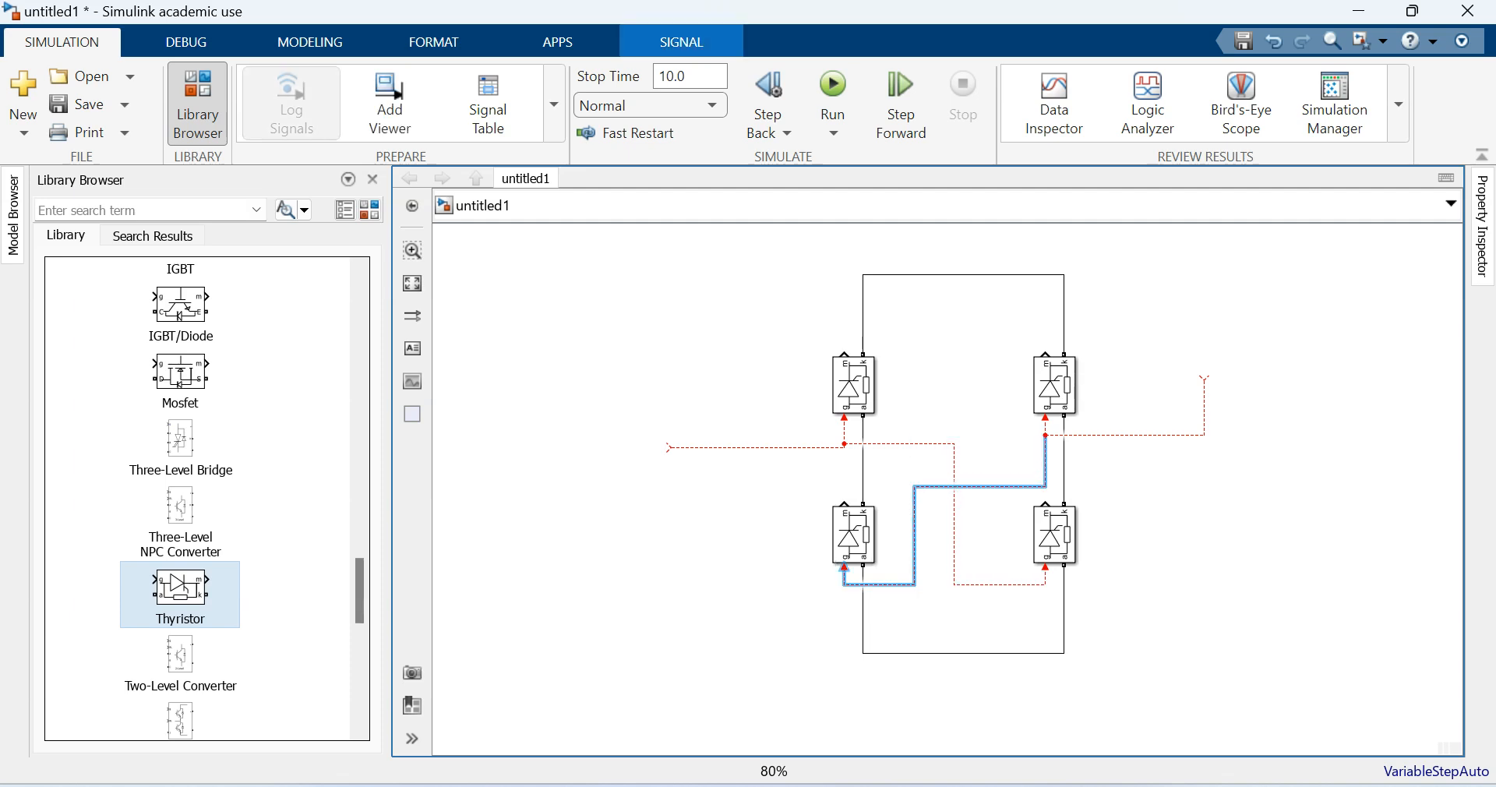
- Branch open-ended output wires from the bridge's upper and lower rails and input wires outward from the midpoints of both legs
{"action": "mouse_move", "coordinate": [1064, 275]}
{"action": "left_mouse_down"}
{"action": "mouse_move", "coordinate": [1298, 287]}
{"action": "mouse_move", "coordinate": [1304, 266]}
{"action": "left_mouse_up"}
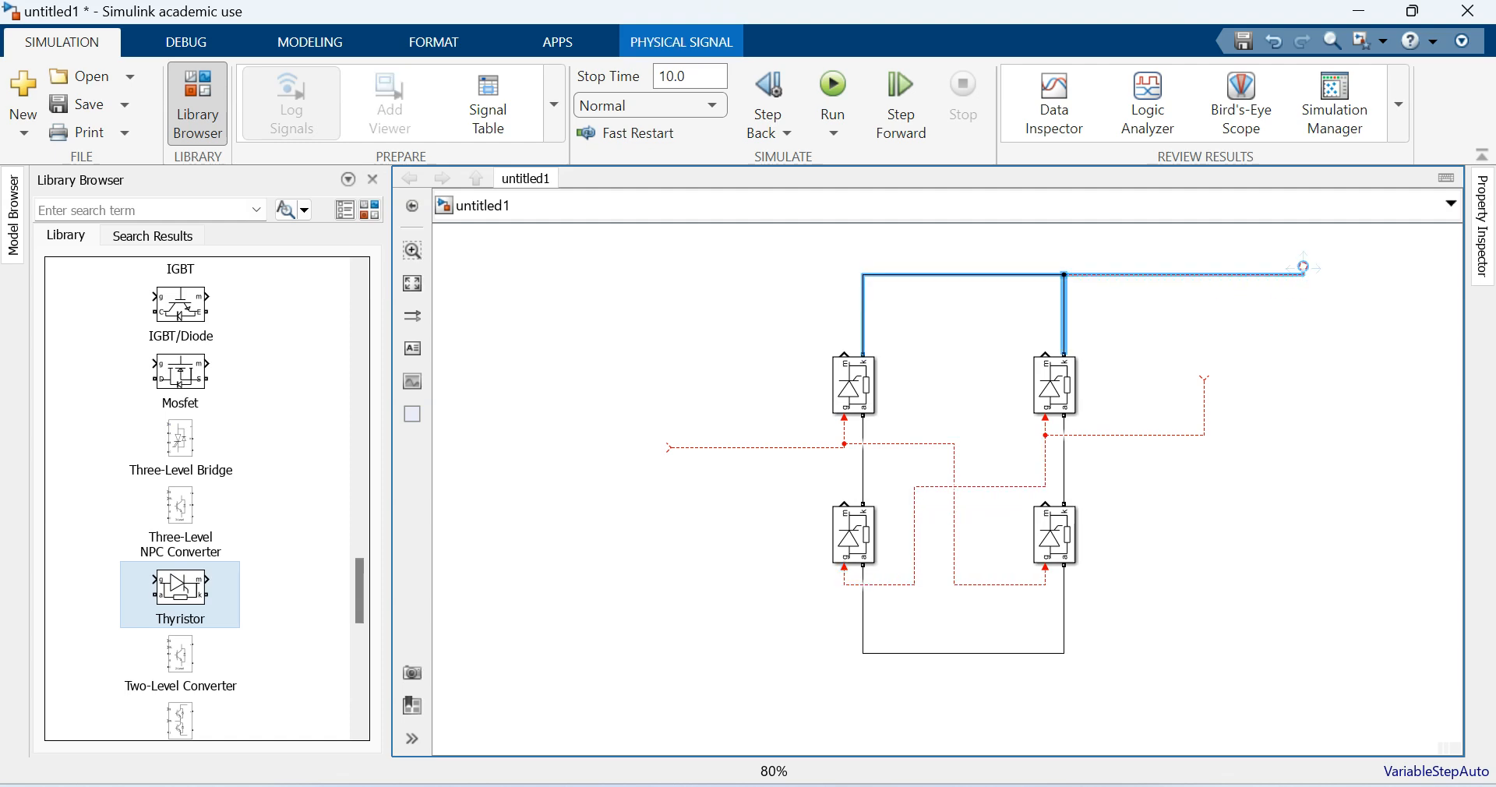
{"action": "left_click_drag", "start_coordinate": [1065, 652], "coordinate": [1342, 652]}
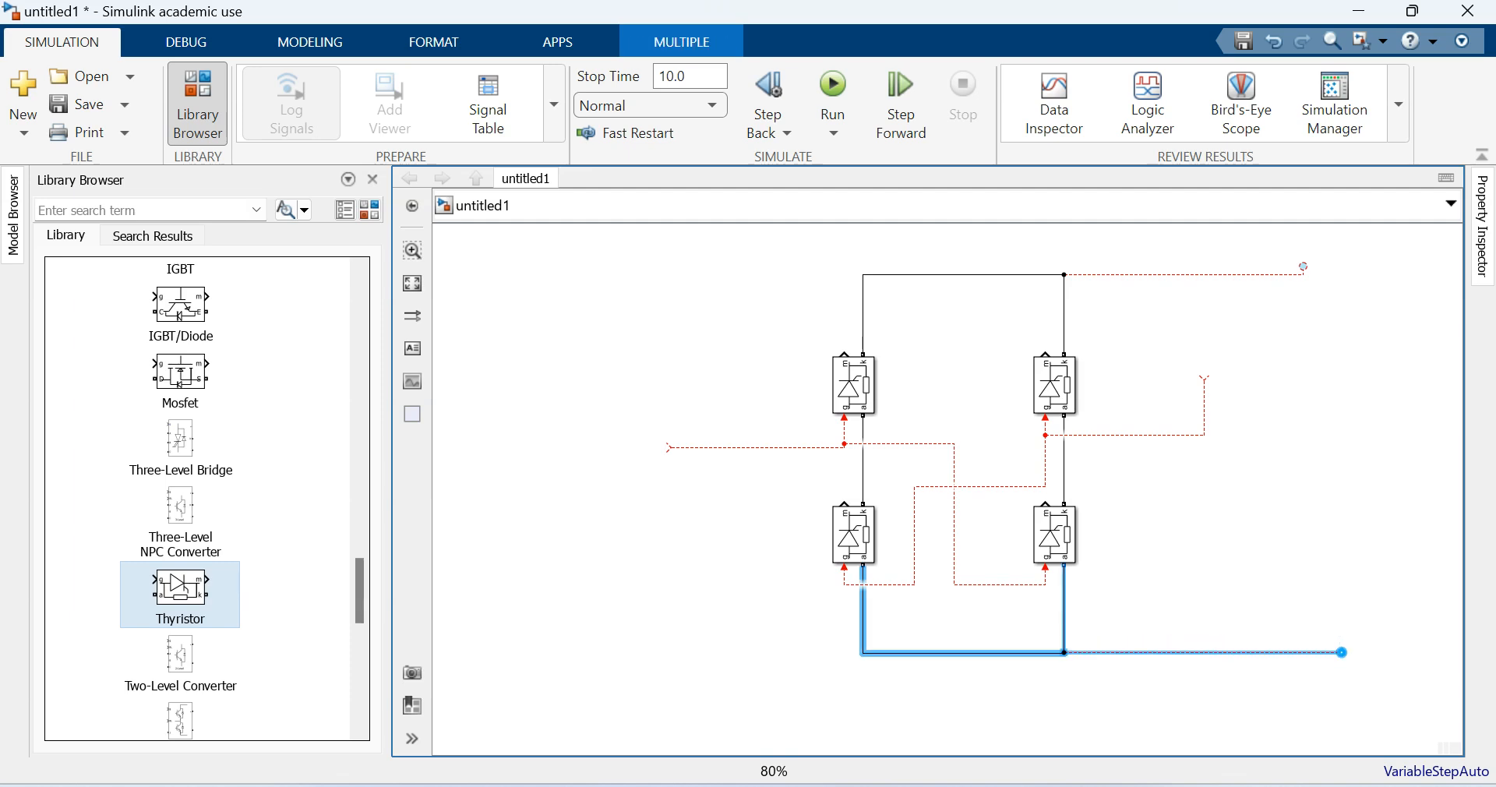
{"action": "left_click", "coordinate": [863, 467]}
{"action": "left_click_drag", "start_coordinate": [863, 468], "coordinate": [758, 468]}
{"action": "left_click", "coordinate": [1065, 463]}
{"action": "left_click_drag", "start_coordinate": [1065, 463], "coordinate": [1174, 462]}
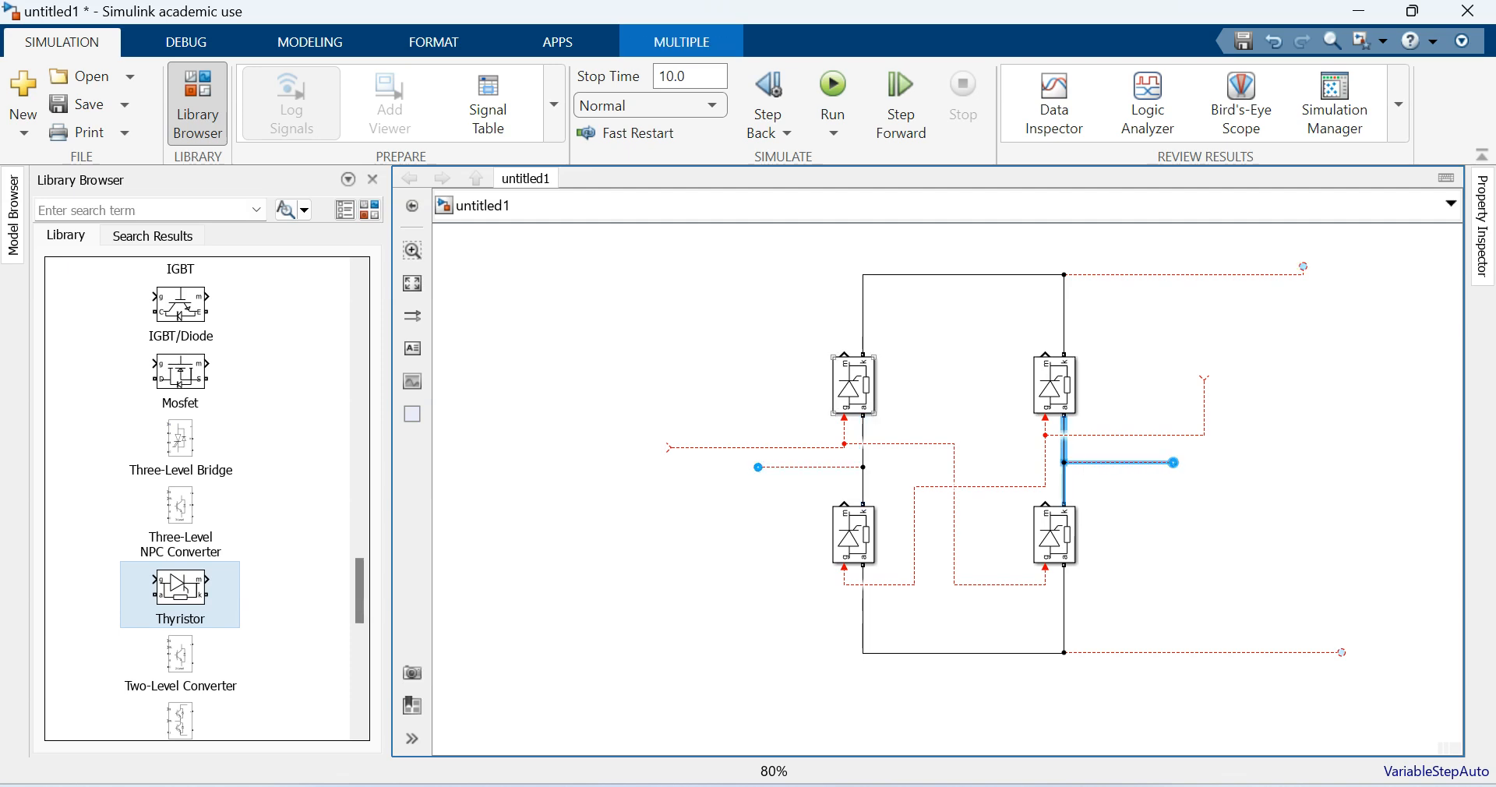
- Turn off the measurement port of the upper-left thyristor in its block parameters
{"action": "double_click", "coordinate": [854, 385]}
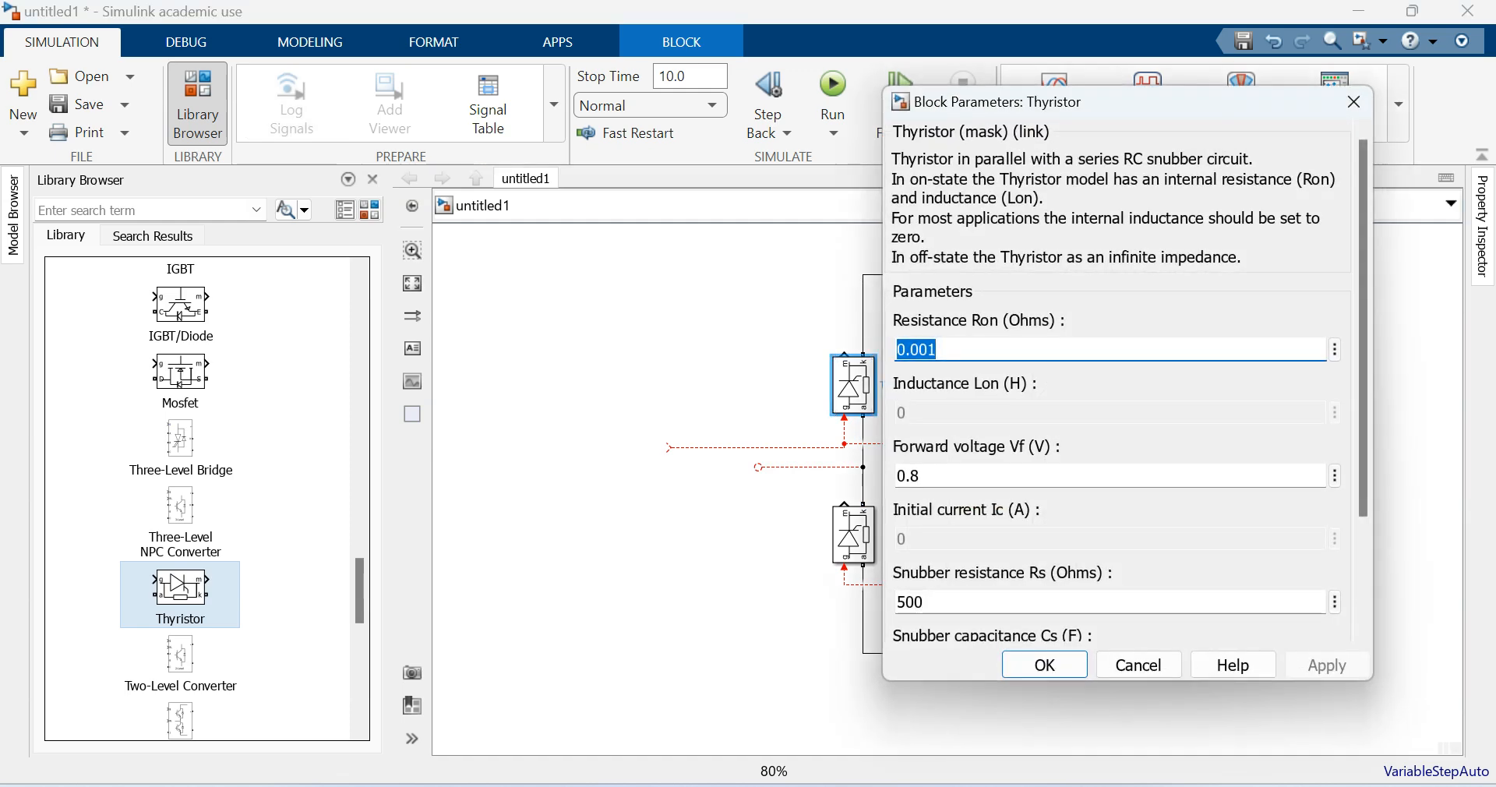
{"action": "scroll", "coordinate": [1122, 390], "scroll_direction": "down", "scroll_amount": 3}
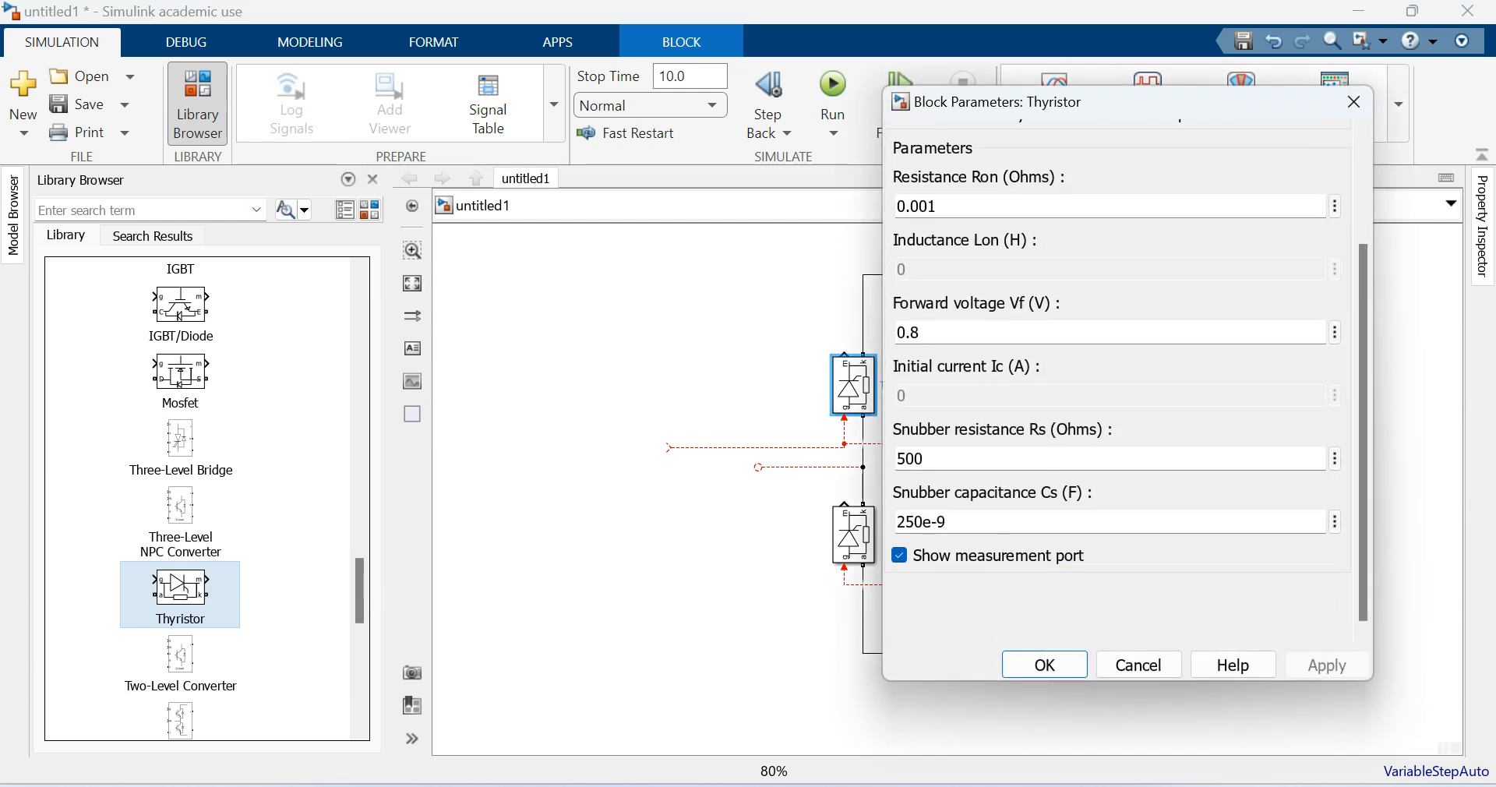
{"action": "left_click", "coordinate": [1328, 664]}
{"action": "left_click", "coordinate": [1045, 665]}
- Hide the measurement port of the upper-right thyristor, Thyristor1, and accept its block parameters
{"action": "double_click", "coordinate": [1055, 385]}
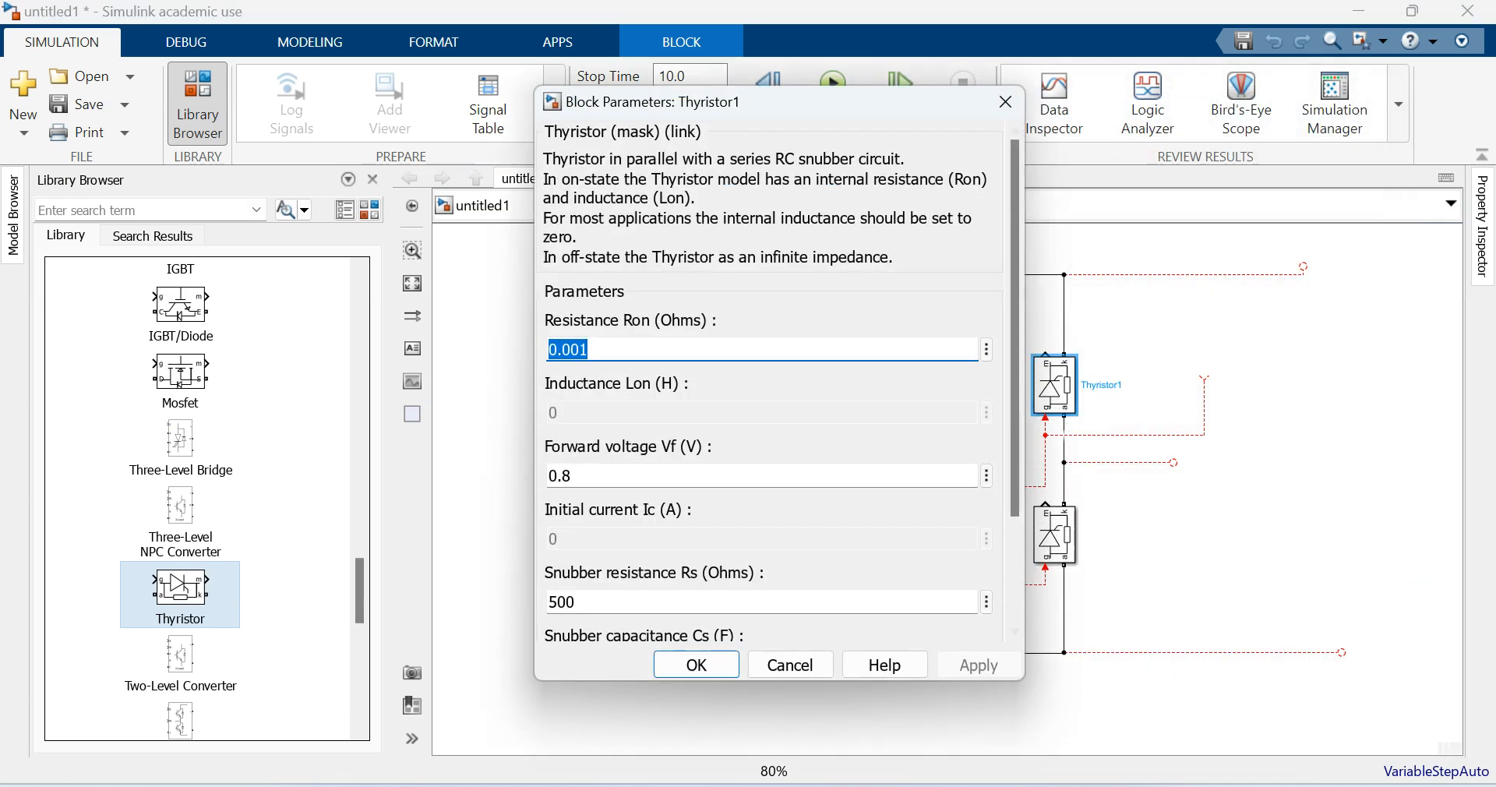
{"action": "scroll", "coordinate": [768, 351], "scroll_direction": "down", "scroll_amount": 3}
{"action": "left_click", "coordinate": [551, 556]}
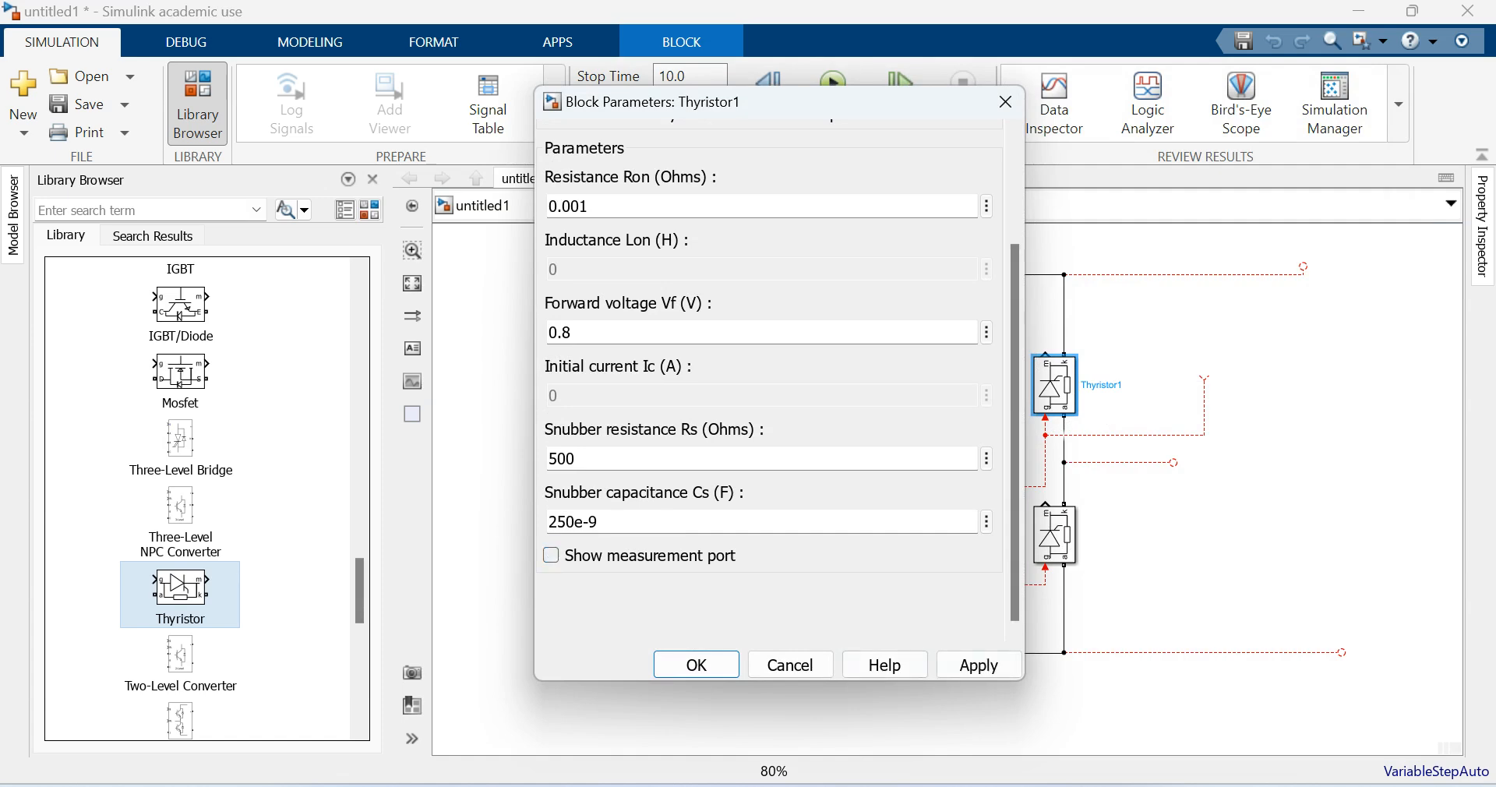
{"action": "left_click", "coordinate": [979, 664]}
{"action": "left_click", "coordinate": [696, 665]}
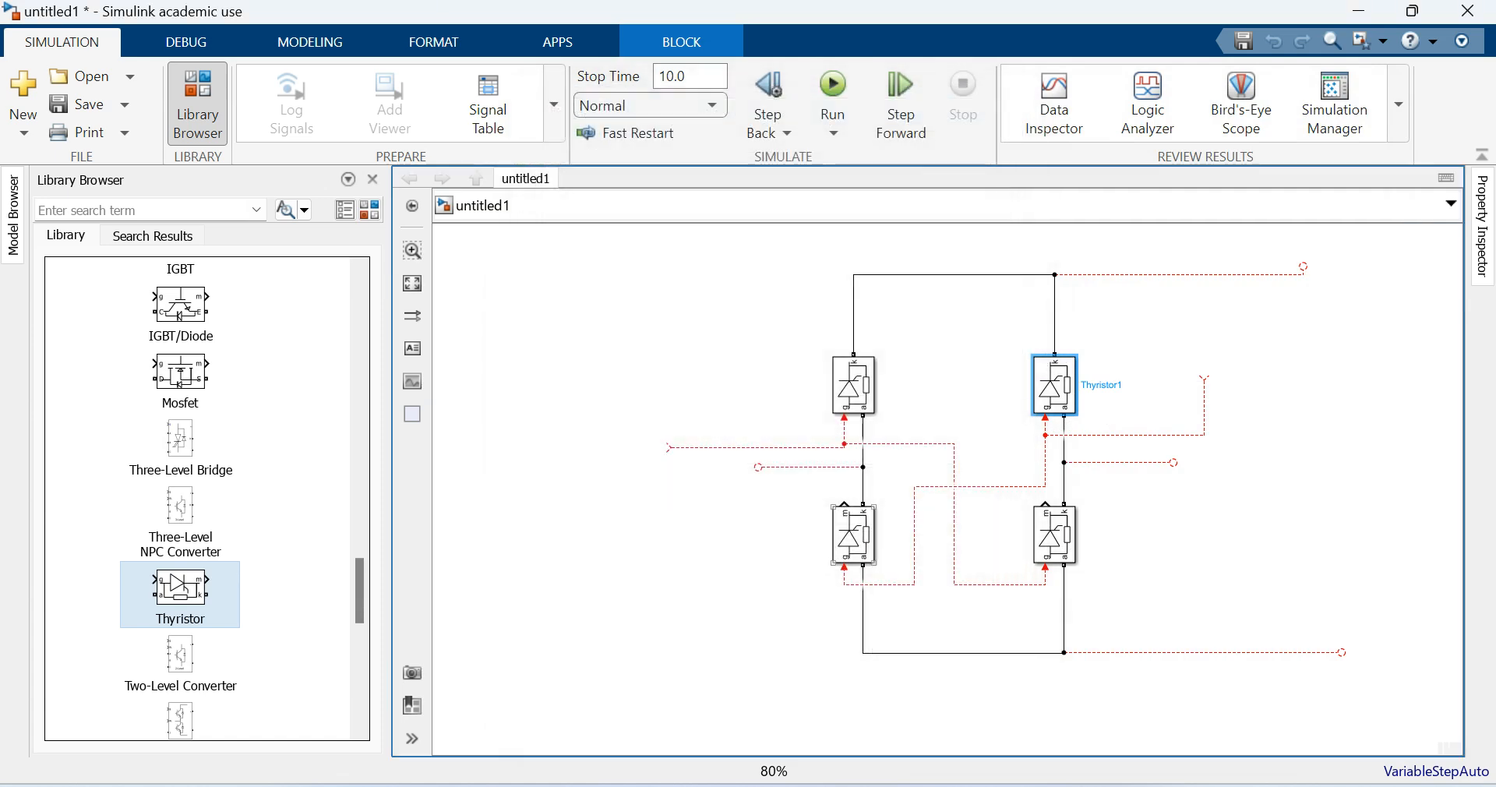
- Disable Show measurement port for the lower-left thyristor, Thyristor2, and apply the change
{"action": "double_click", "coordinate": [853, 535]}
{"action": "left_click_drag", "start_coordinate": [1363, 444], "coordinate": [1363, 549]}
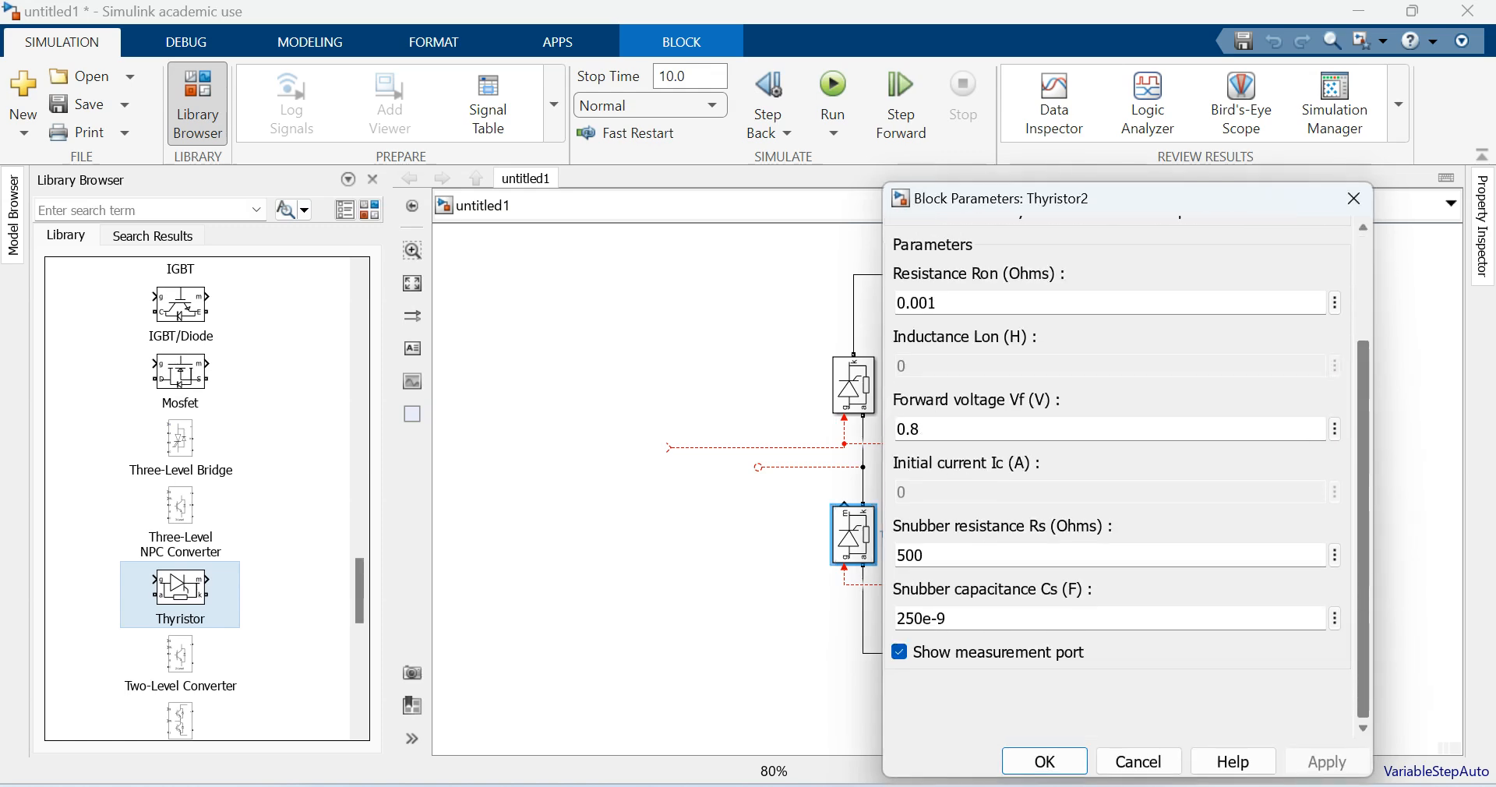
{"action": "left_click", "coordinate": [900, 653]}
{"action": "left_click", "coordinate": [1327, 761]}
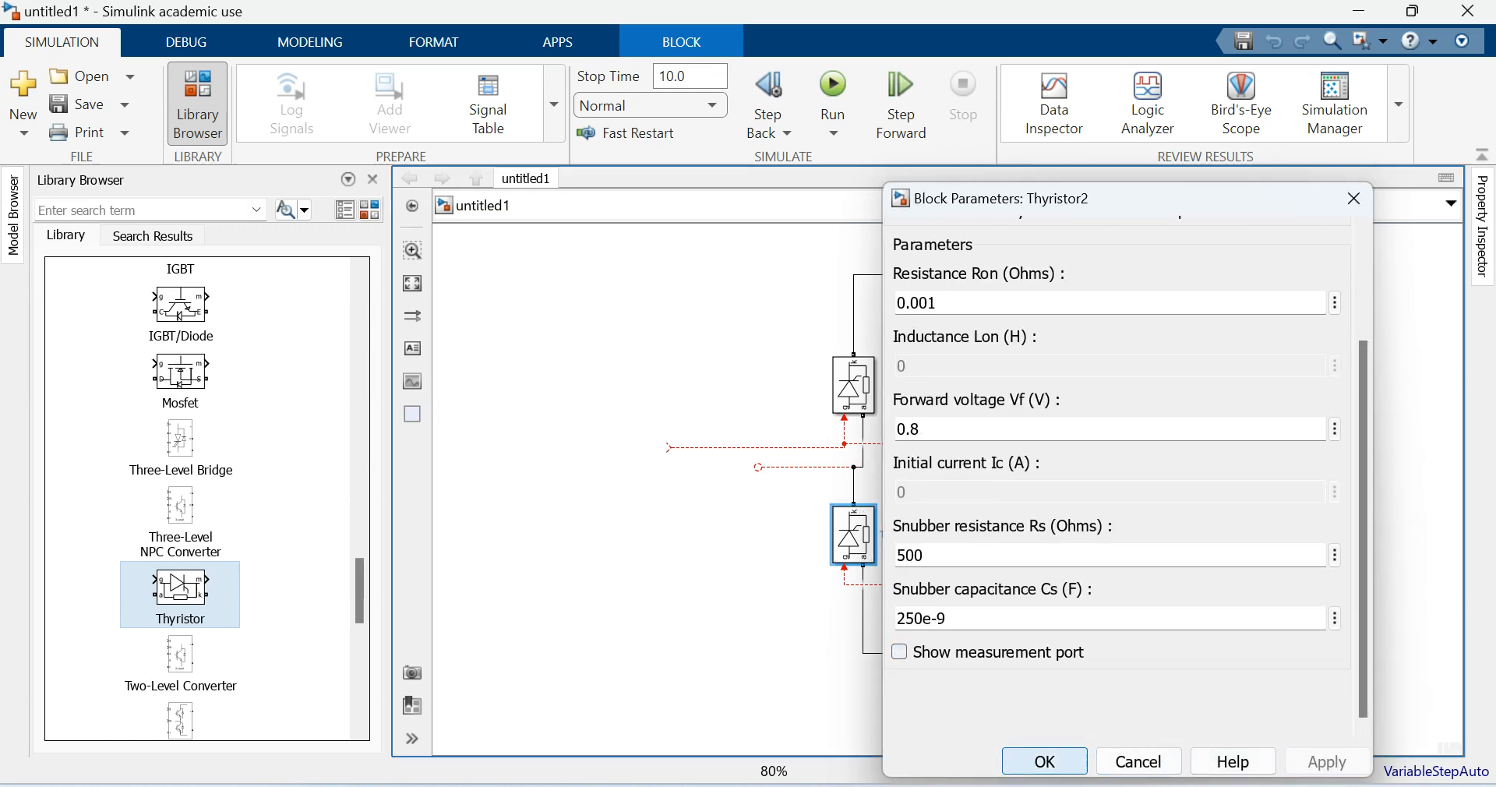
- Accept the lower-left thyristor's parameters and turn off the measurement port of the lower-right thyristor, Thyristor3
{"action": "left_click", "coordinate": [1045, 762]}
{"action": "double_click", "coordinate": [1055, 535]}
{"action": "left_click_drag", "start_coordinate": [1015, 475], "coordinate": [1015, 581]}
{"action": "left_click", "coordinate": [551, 652]}
{"action": "left_click", "coordinate": [979, 762]}
{"action": "left_click", "coordinate": [696, 761]}
{"action": "left_click", "coordinate": [1311, 528]}
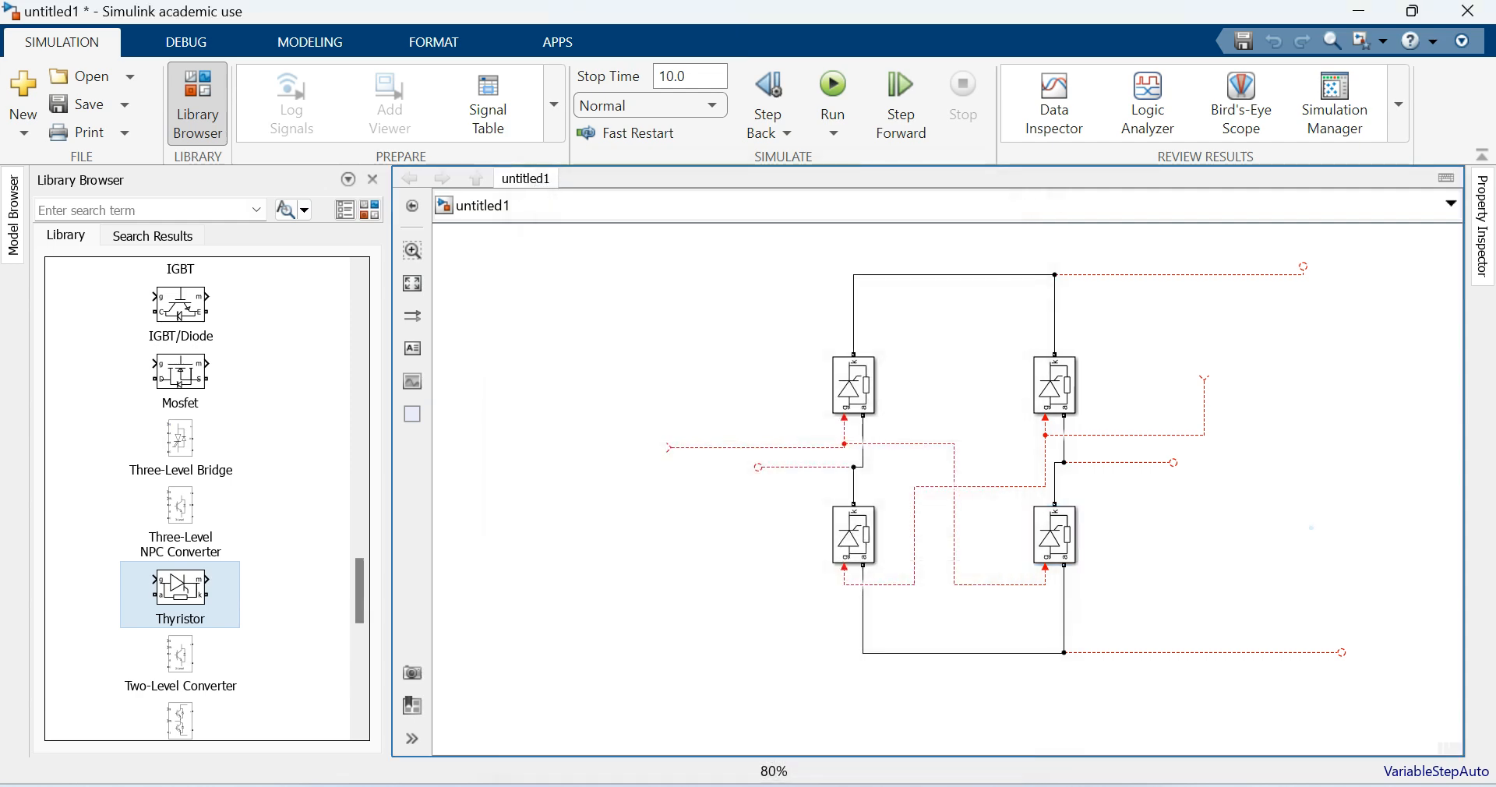
- Group the entire thyristor bridge with its open wires into a subsystem, enlarge the subsystem block and open it
{"action": "key", "text": "ctrl+a"}
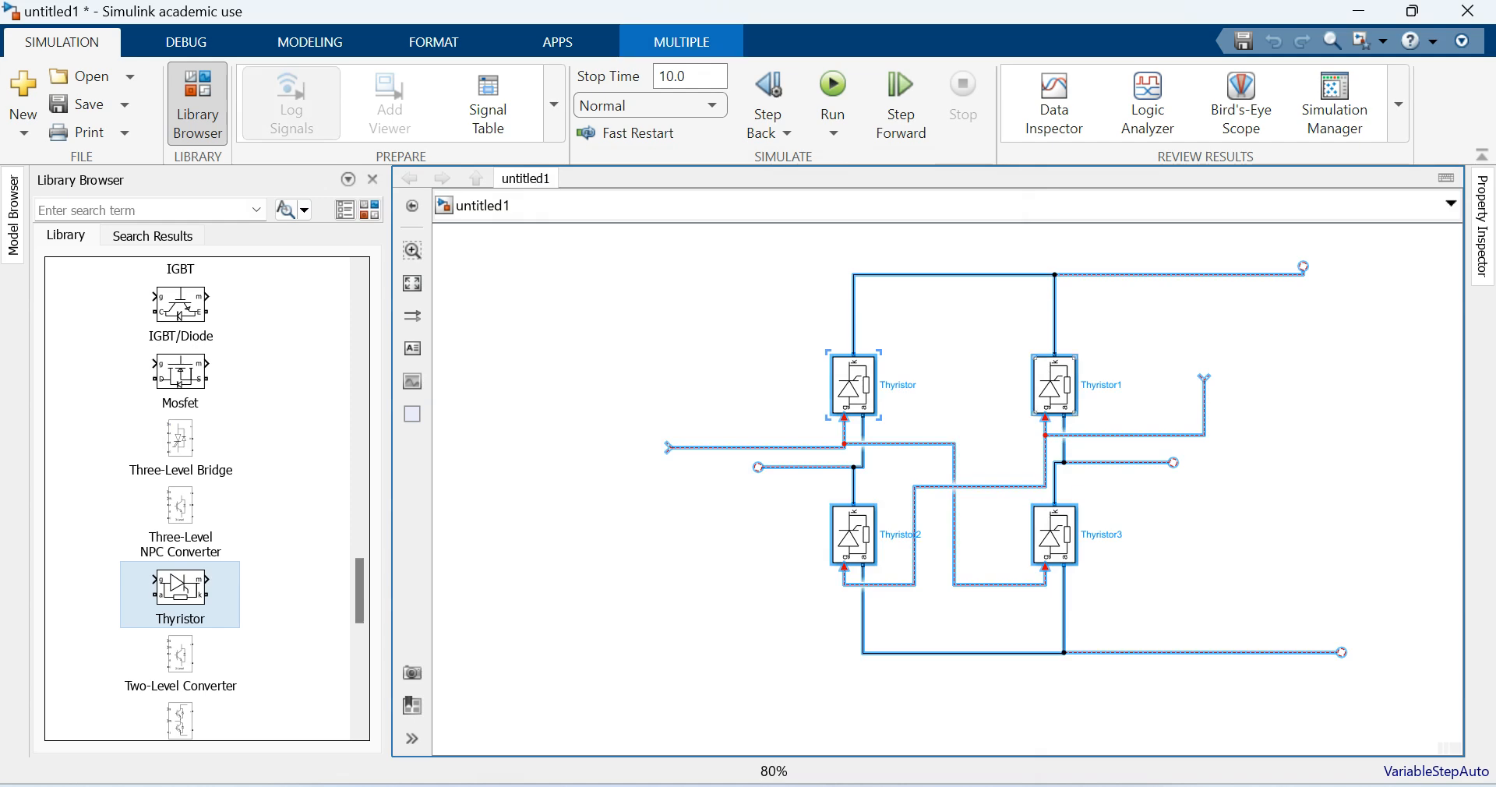
{"action": "right_click", "coordinate": [1054, 385]}
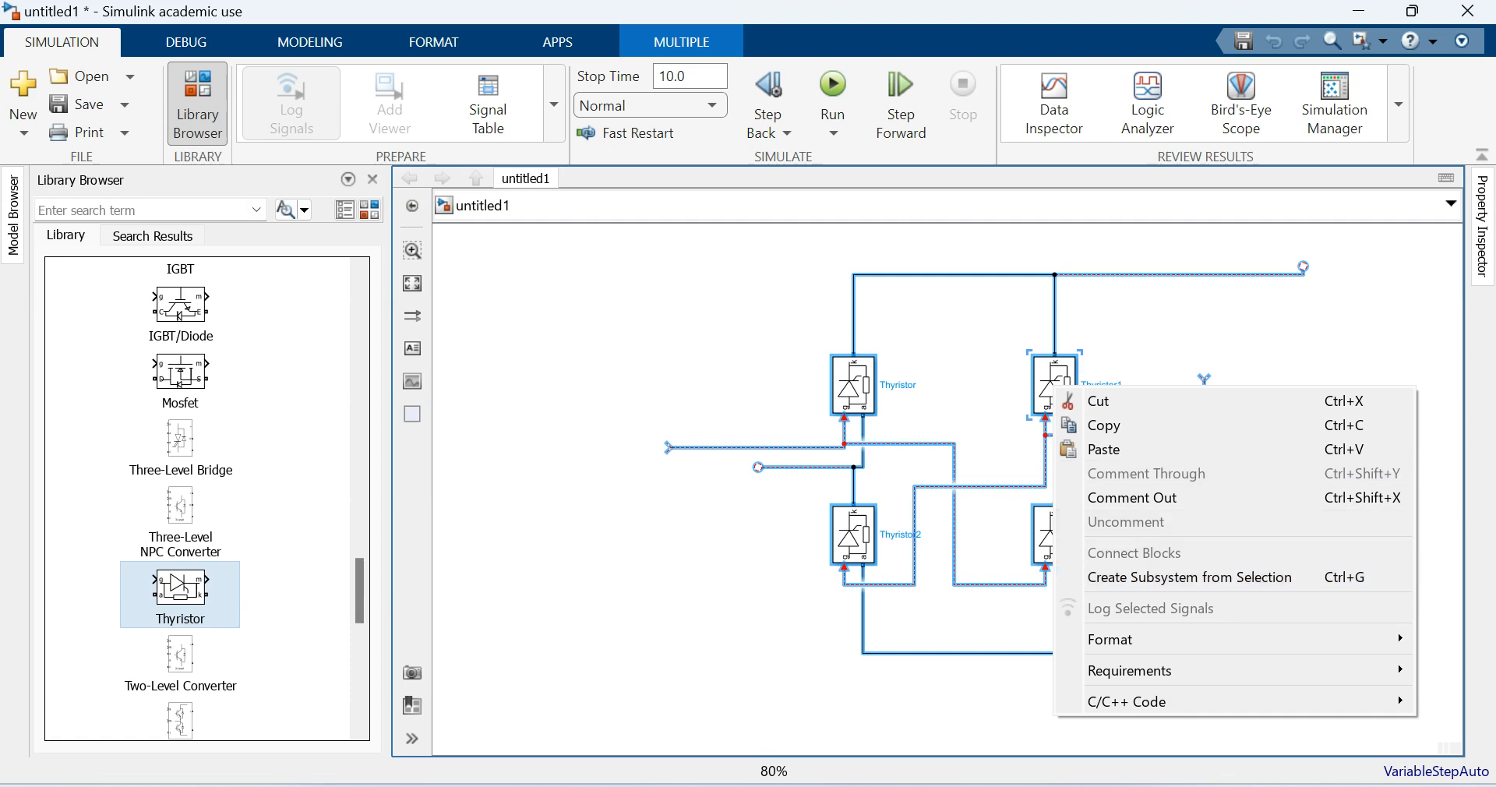
{"action": "left_click", "coordinate": [1189, 577]}
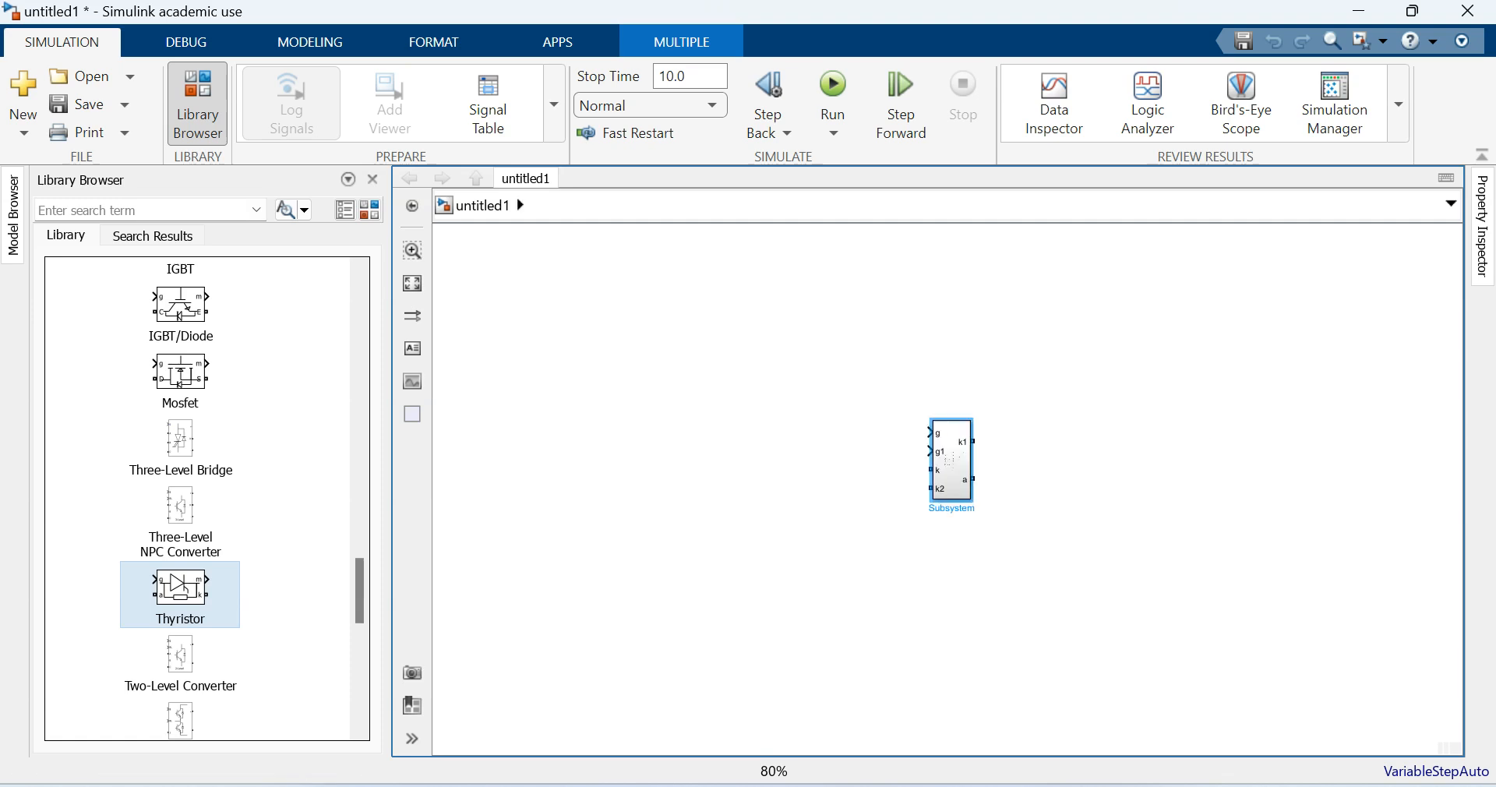
{"action": "left_click_drag", "start_coordinate": [918, 432], "coordinate": [884, 443]}
{"action": "double_click", "coordinate": [844, 378]}
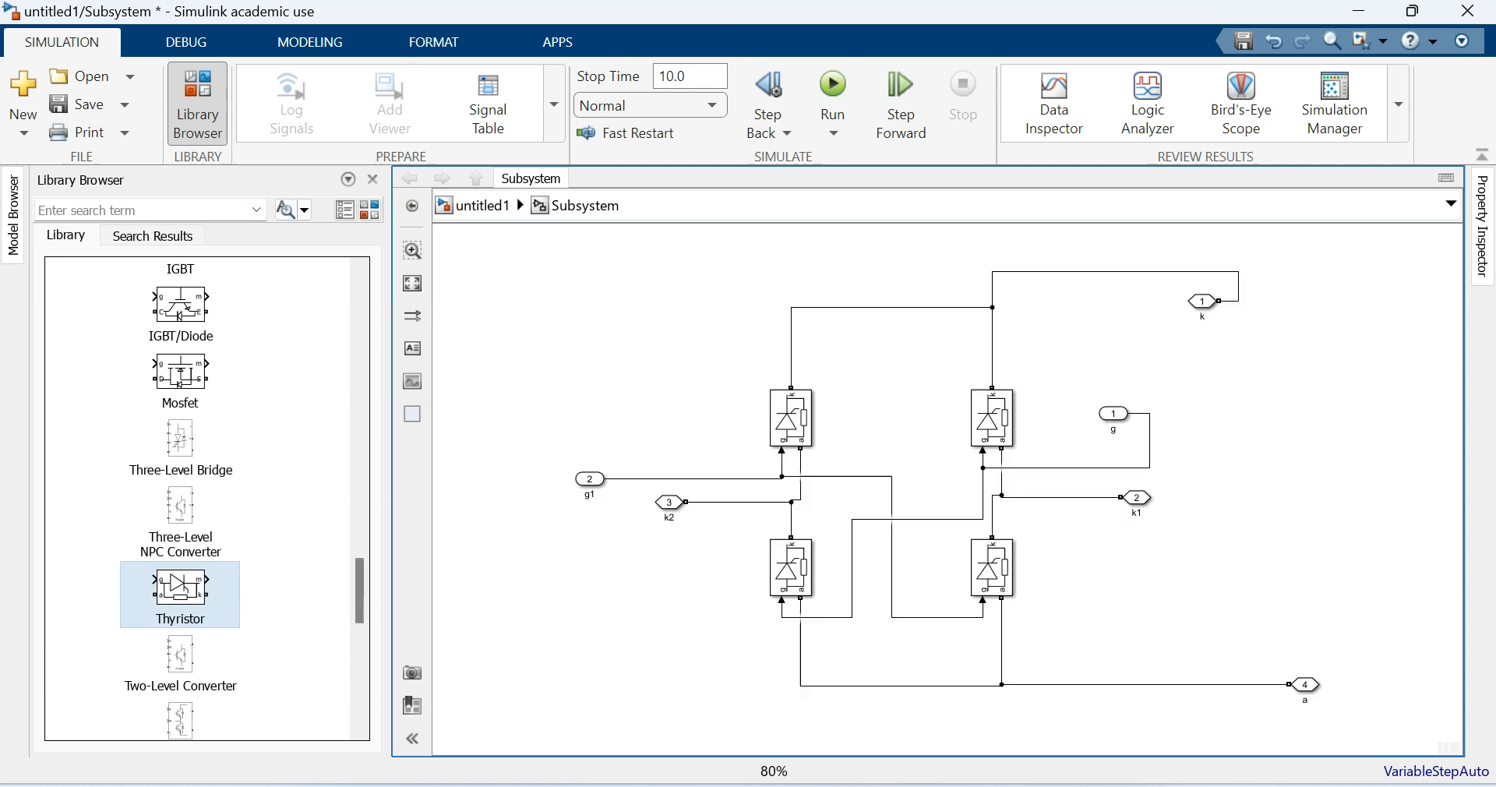
- Rename the connection port k2 at the left leg's midpoint to Phase and k1 at the right leg's midpoint to Neutral
{"action": "double_click", "coordinate": [668, 517]}
{"action": "type", "text": "Phase"}
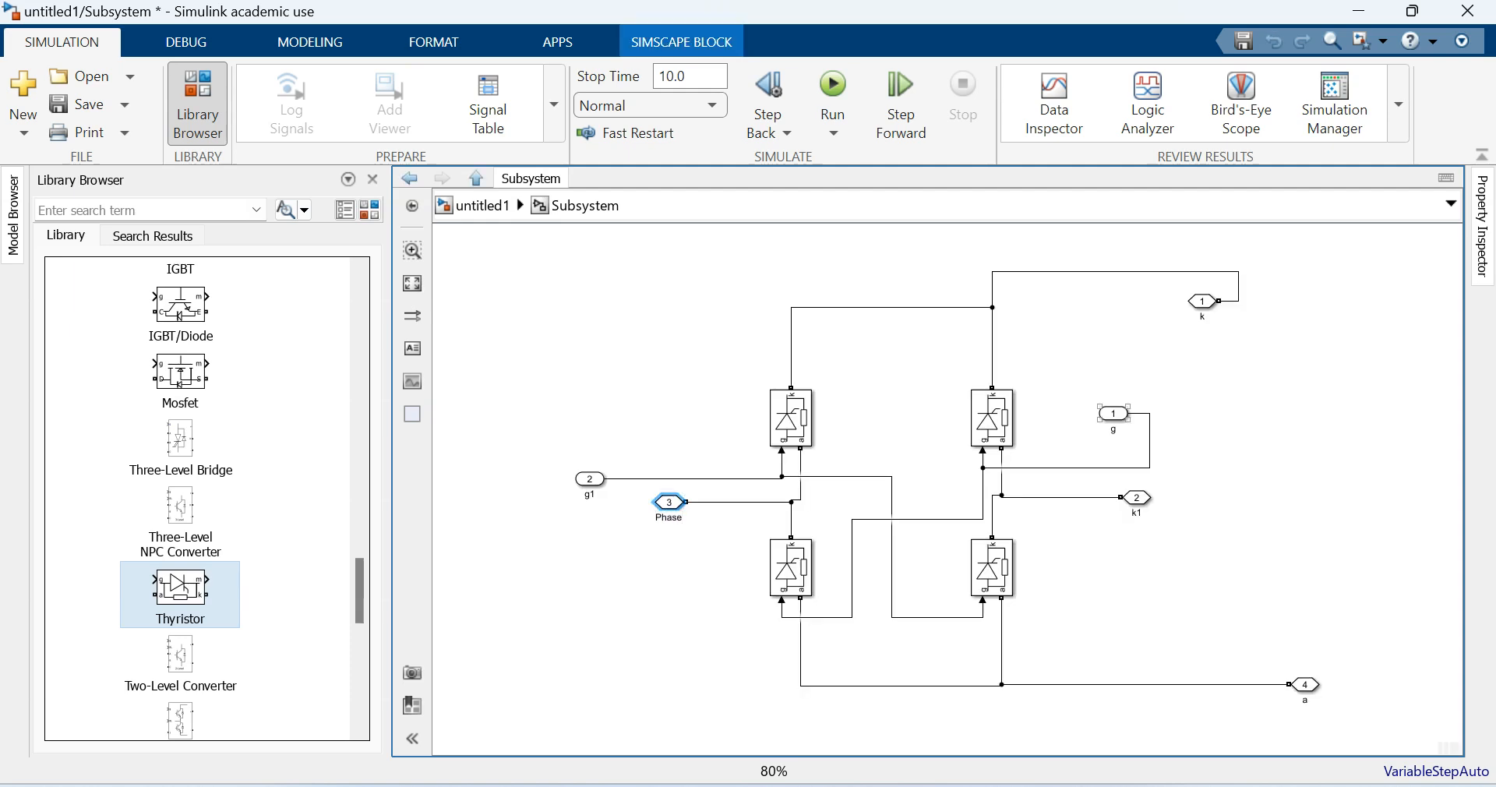
{"action": "left_click", "coordinate": [1136, 498]}
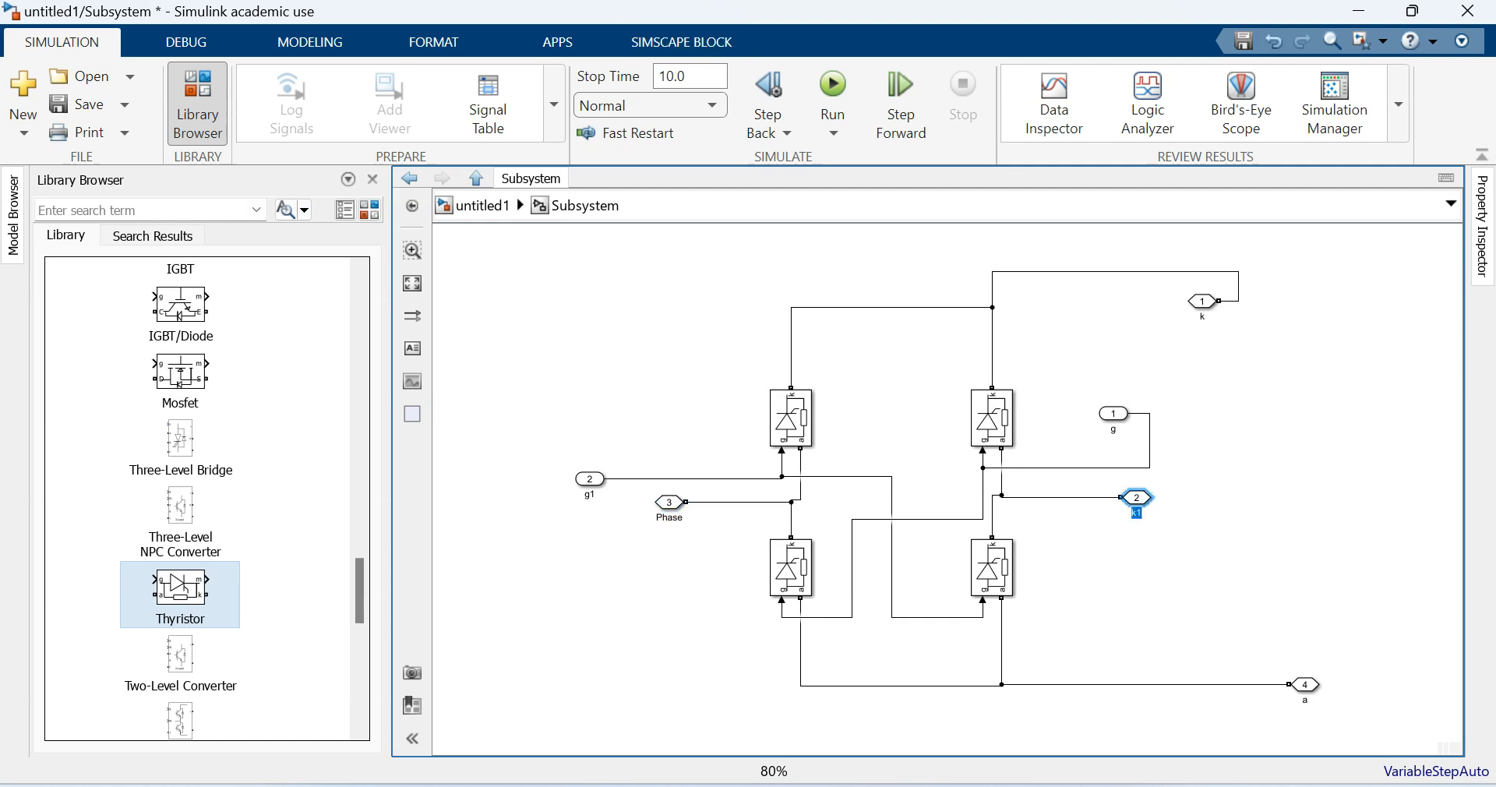
{"action": "type", "text": "Neutral"}
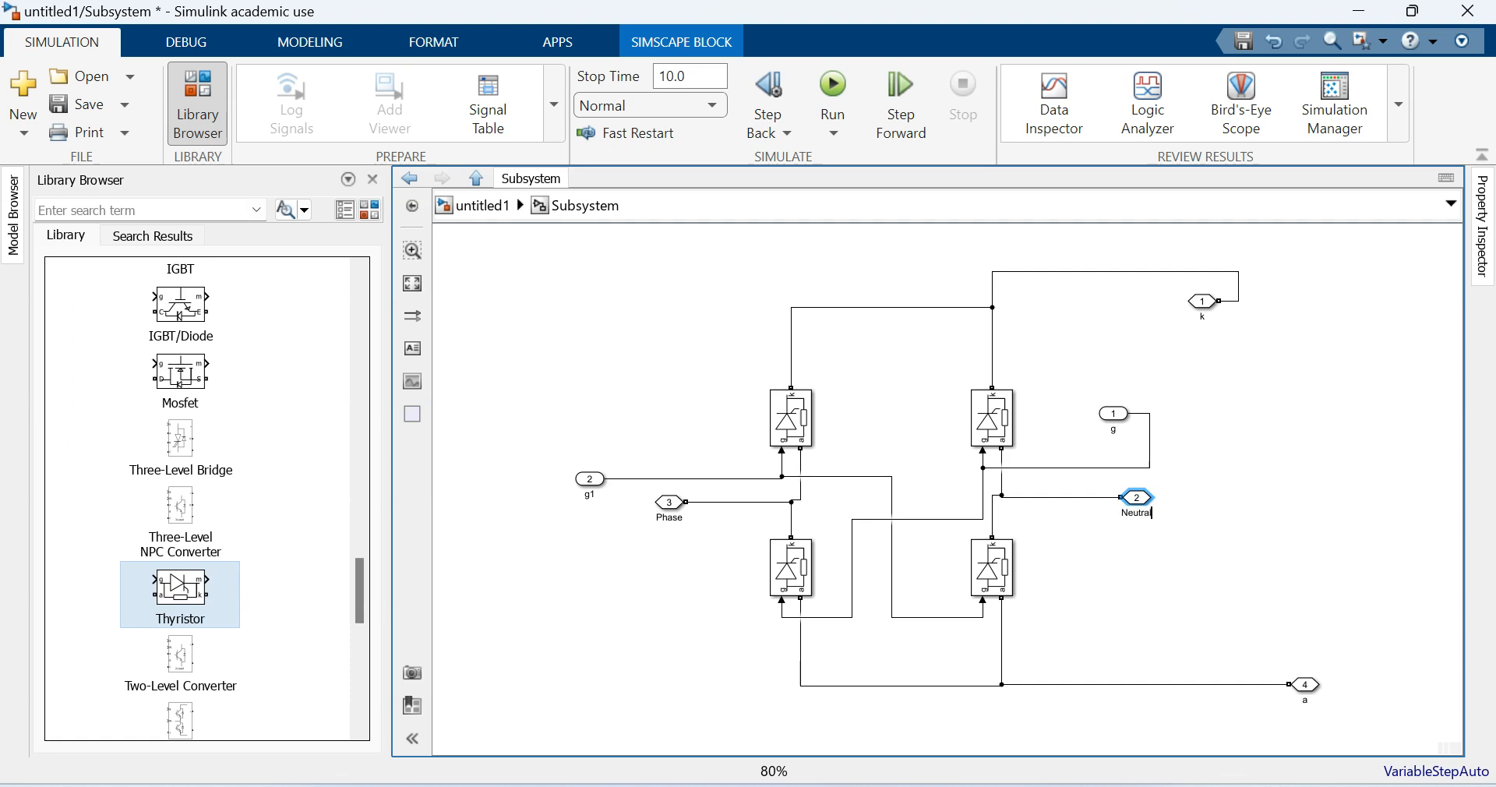
- Rename the upper rail's output port k to +VE and the lower rail's output port a to -VE
{"action": "left_click", "coordinate": [1203, 303]}
{"action": "type", "text": "+VE"}
{"action": "double_click", "coordinate": [1305, 701]}
{"action": "key", "text": "Escape"}
- Rename the gate input port g1 to T1,T2 and the gate input port g to T3,T4
{"action": "double_click", "coordinate": [590, 495]}
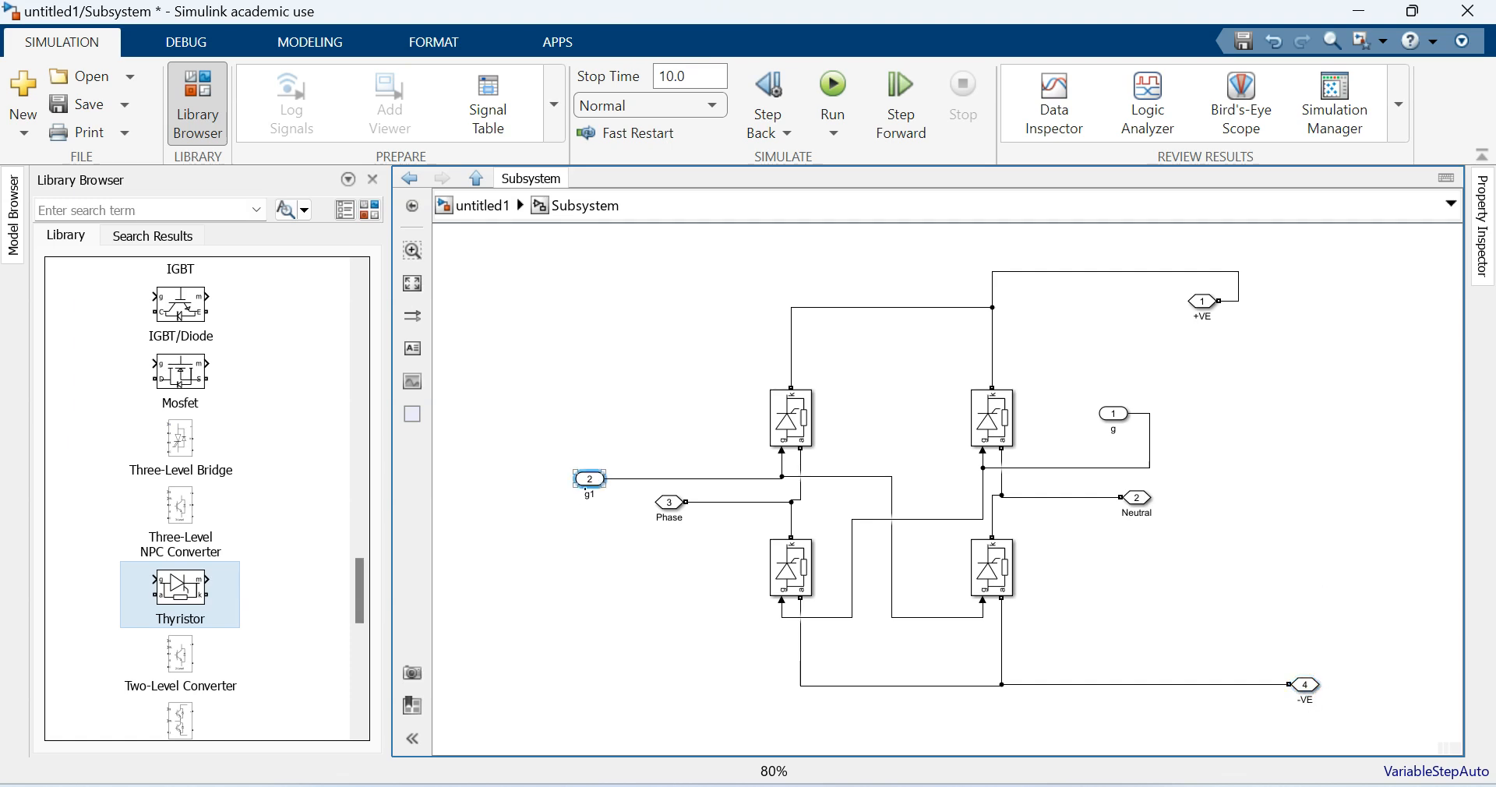
{"action": "type", "text": "T"}
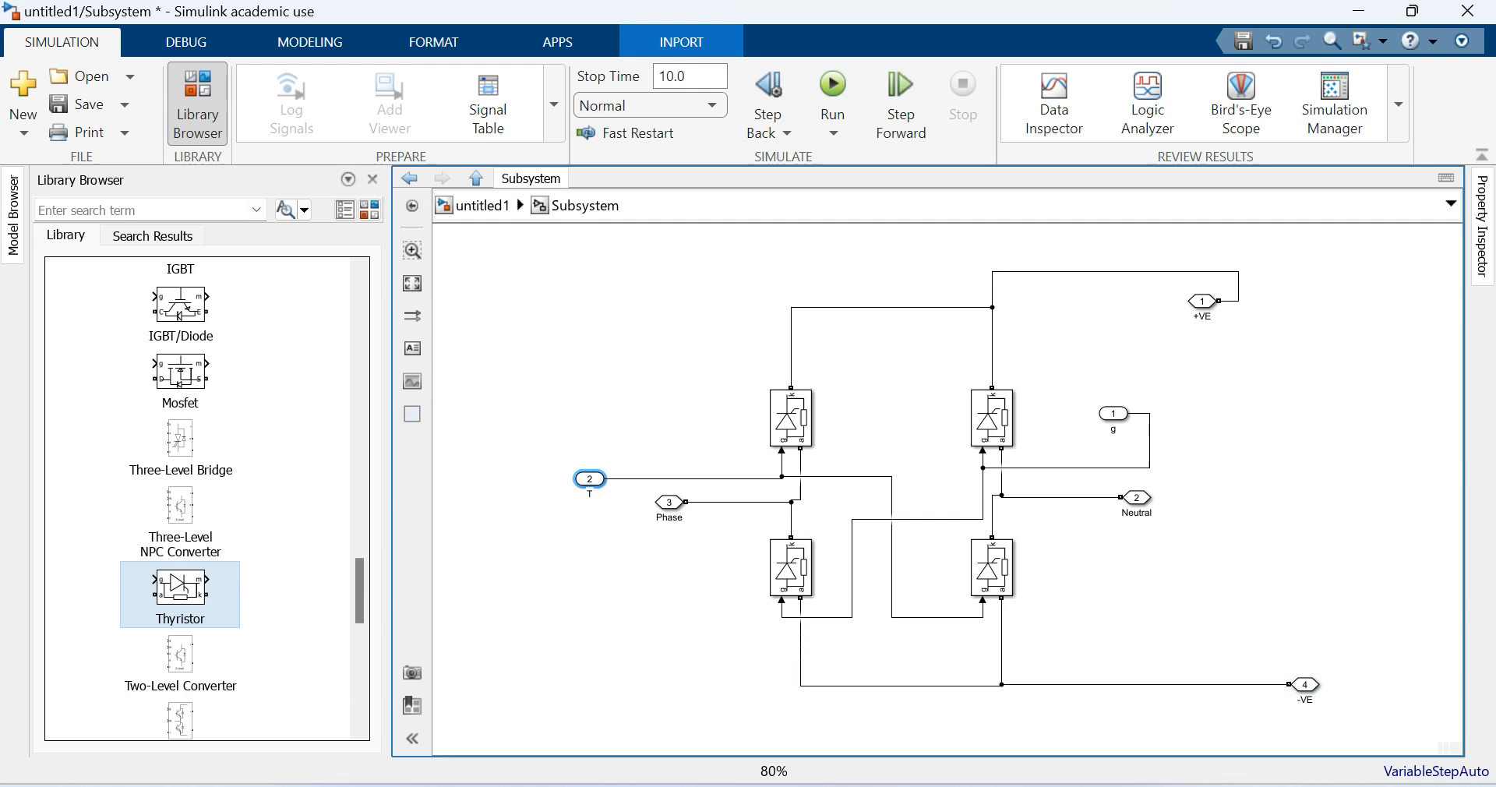
{"action": "type", "text": "1,T2"}
{"action": "double_click", "coordinate": [1113, 429]}
{"action": "type", "text": "T3,T4"}
{"action": "left_click", "coordinate": [1083, 355]}
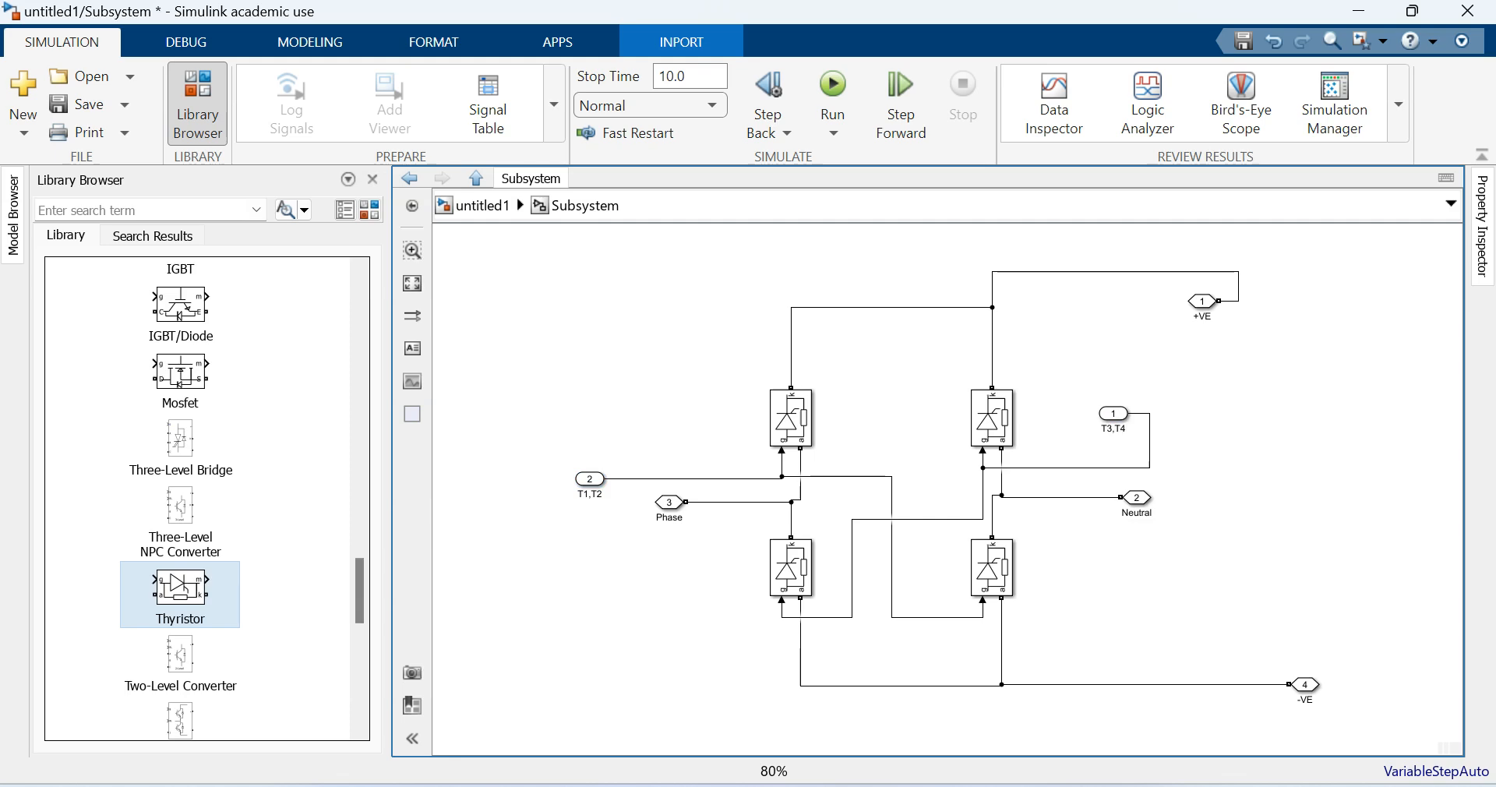
- Return to the top level of the model, relocate the subsystem's Neutral port below Phase on the input side, and enlarge the block
{"action": "left_click", "coordinate": [482, 206]}
{"action": "mouse_move", "coordinate": [844, 374]}
{"action": "left_mouse_down"}
{"action": "mouse_move", "coordinate": [825, 388]}
{"action": "mouse_move", "coordinate": [866, 390]}
{"action": "left_mouse_up"}
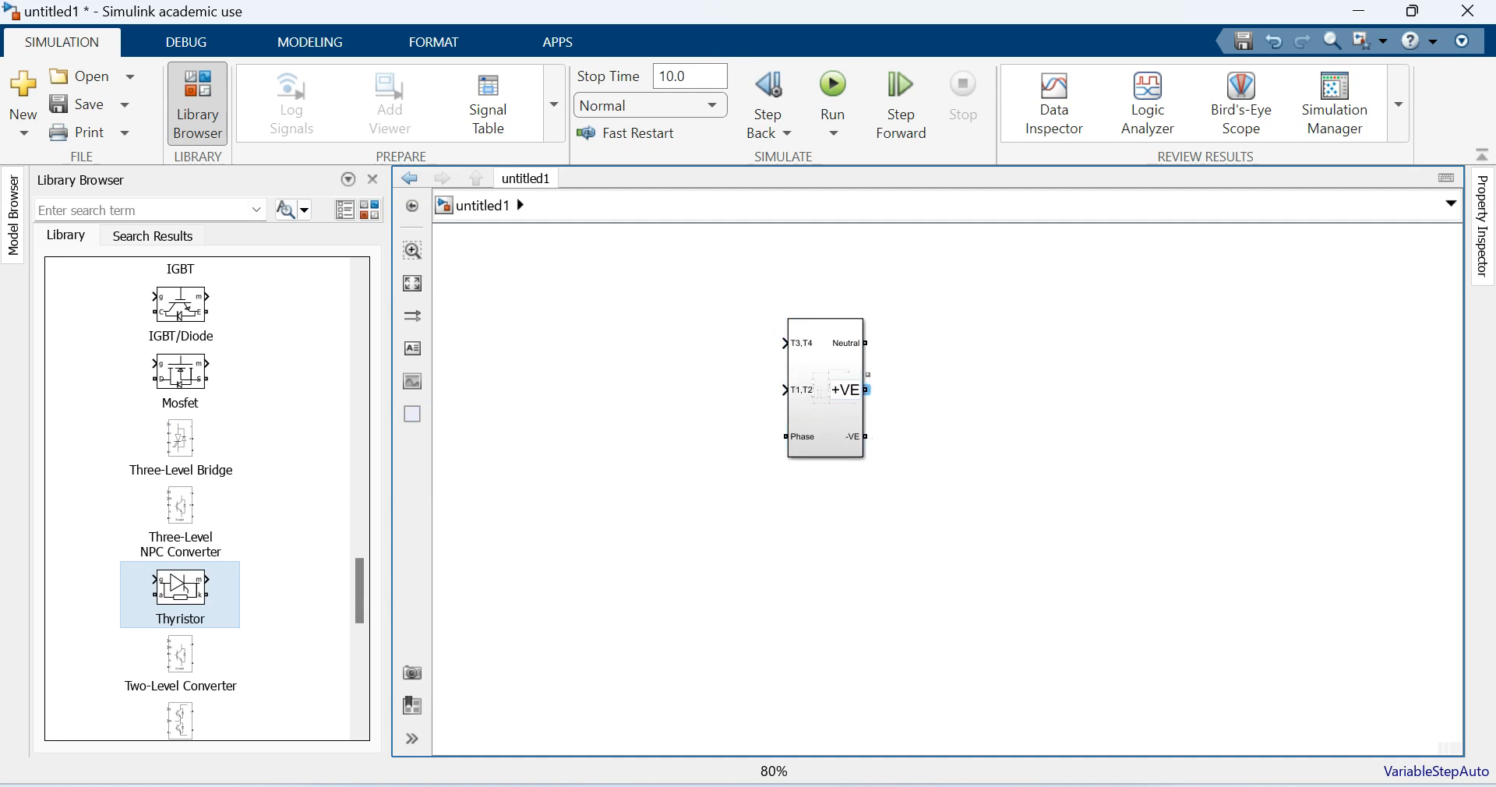
{"action": "left_click_drag", "start_coordinate": [866, 343], "coordinate": [823, 387]}
{"action": "left_click_drag", "start_coordinate": [860, 440], "coordinate": [874, 462]}
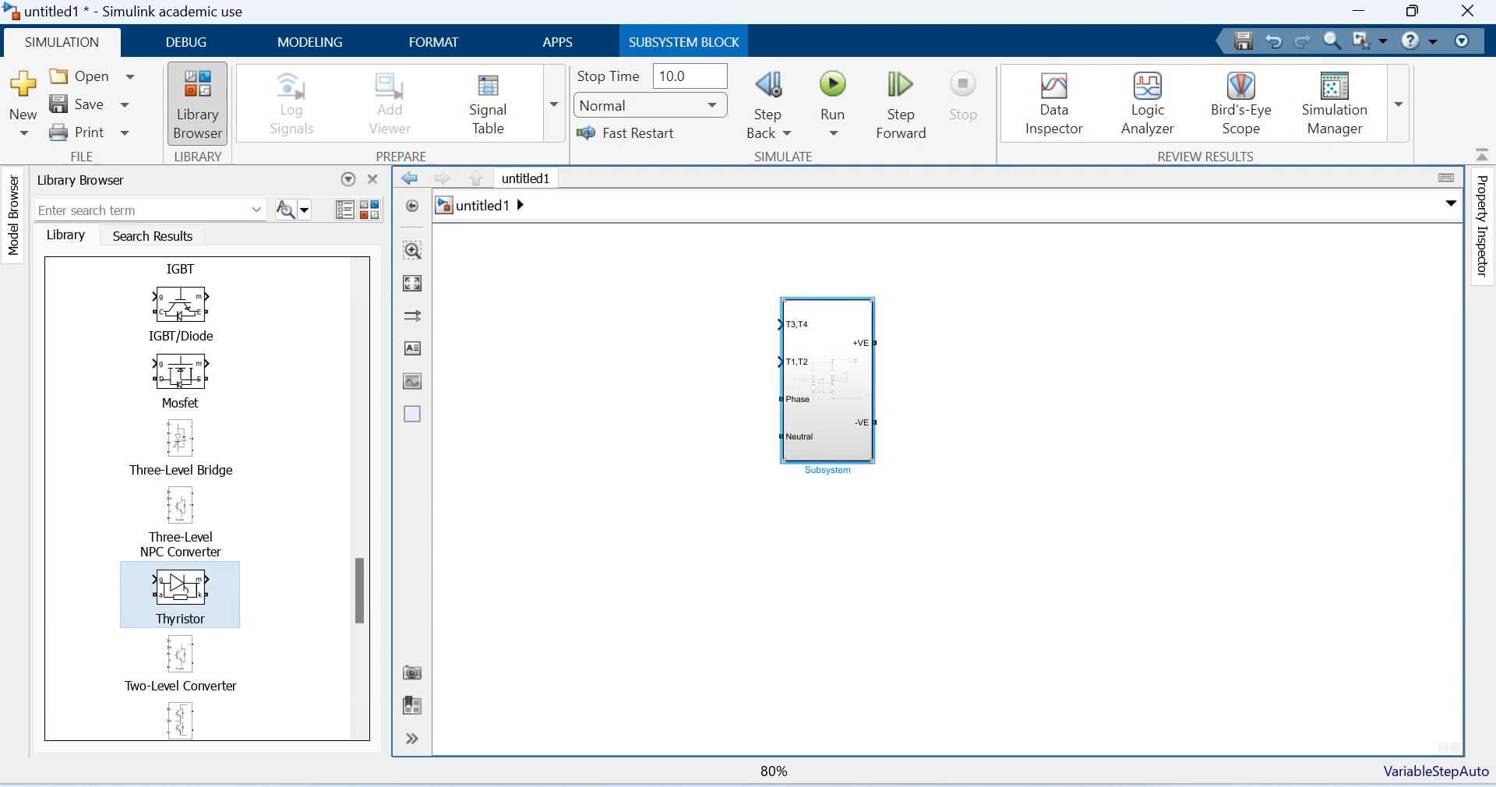
- Move the converter subsystem from untitled1 into the untitled DC motor model, placing it to the left of the motor
{"action": "key", "text": "ctrl+x"}
{"action": "key", "text": "alt+Tab"}
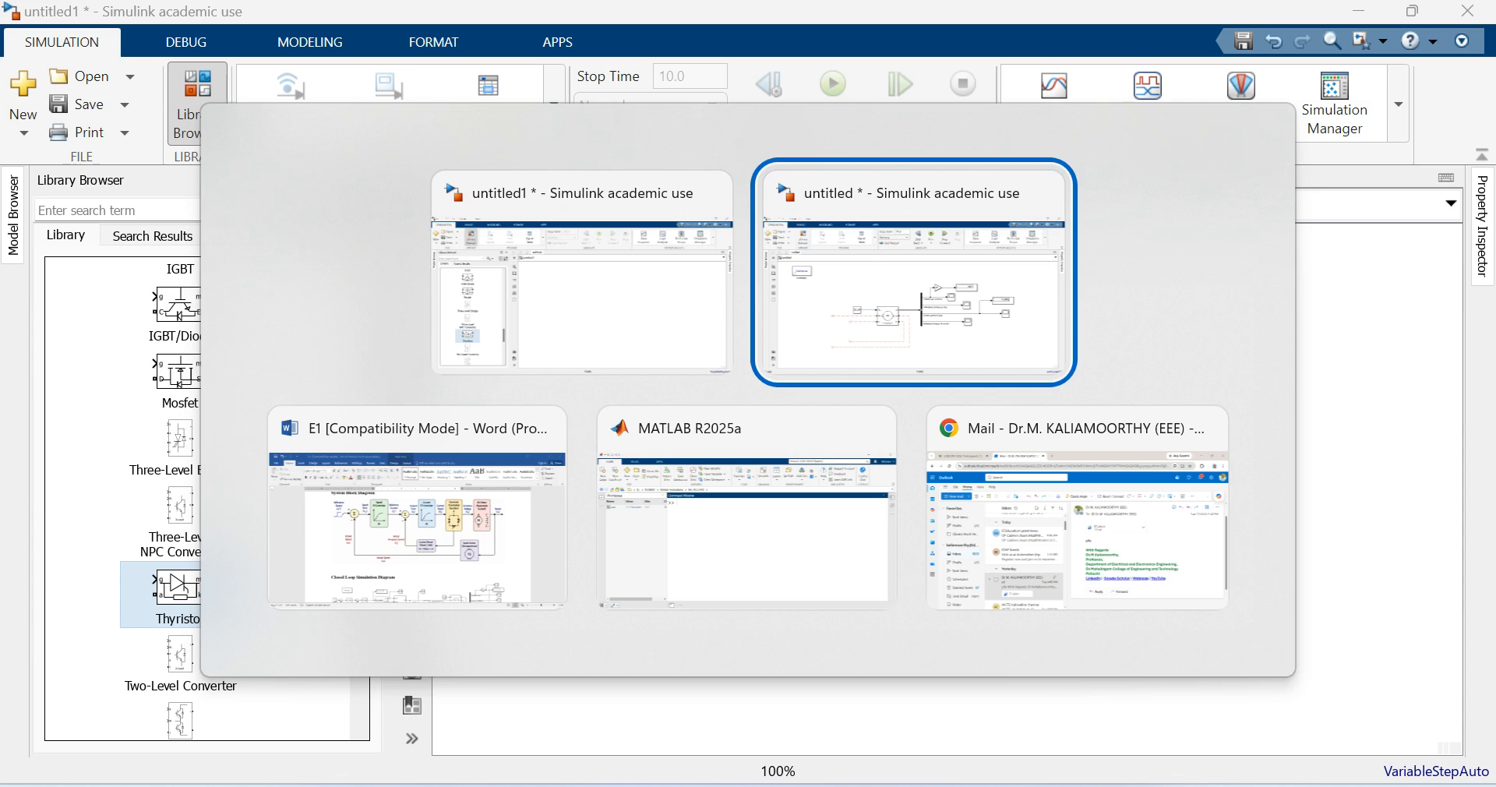
{"action": "key", "text": "ctrl+v"}
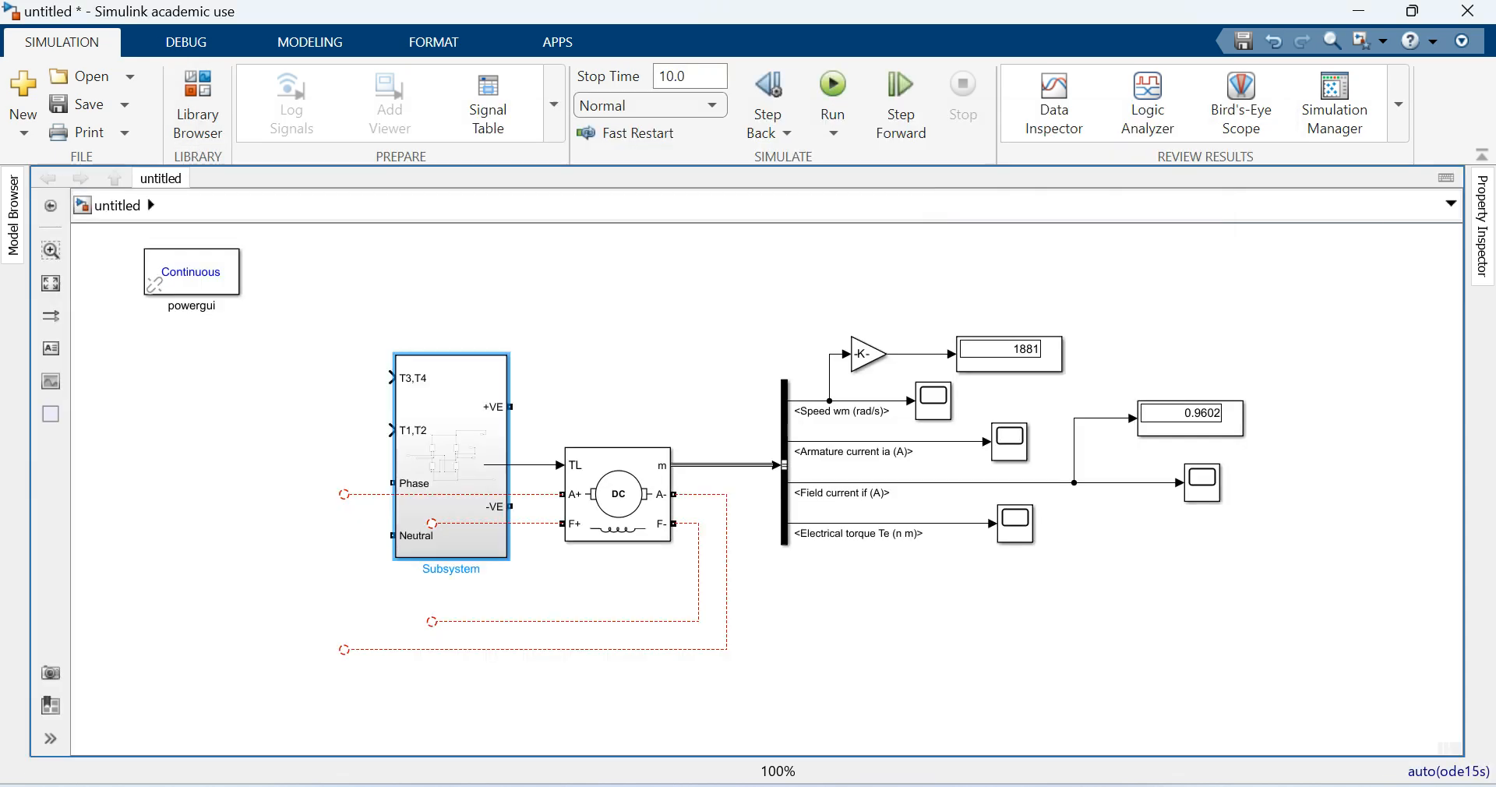
{"action": "left_click_drag", "start_coordinate": [451, 464], "coordinate": [259, 473]}
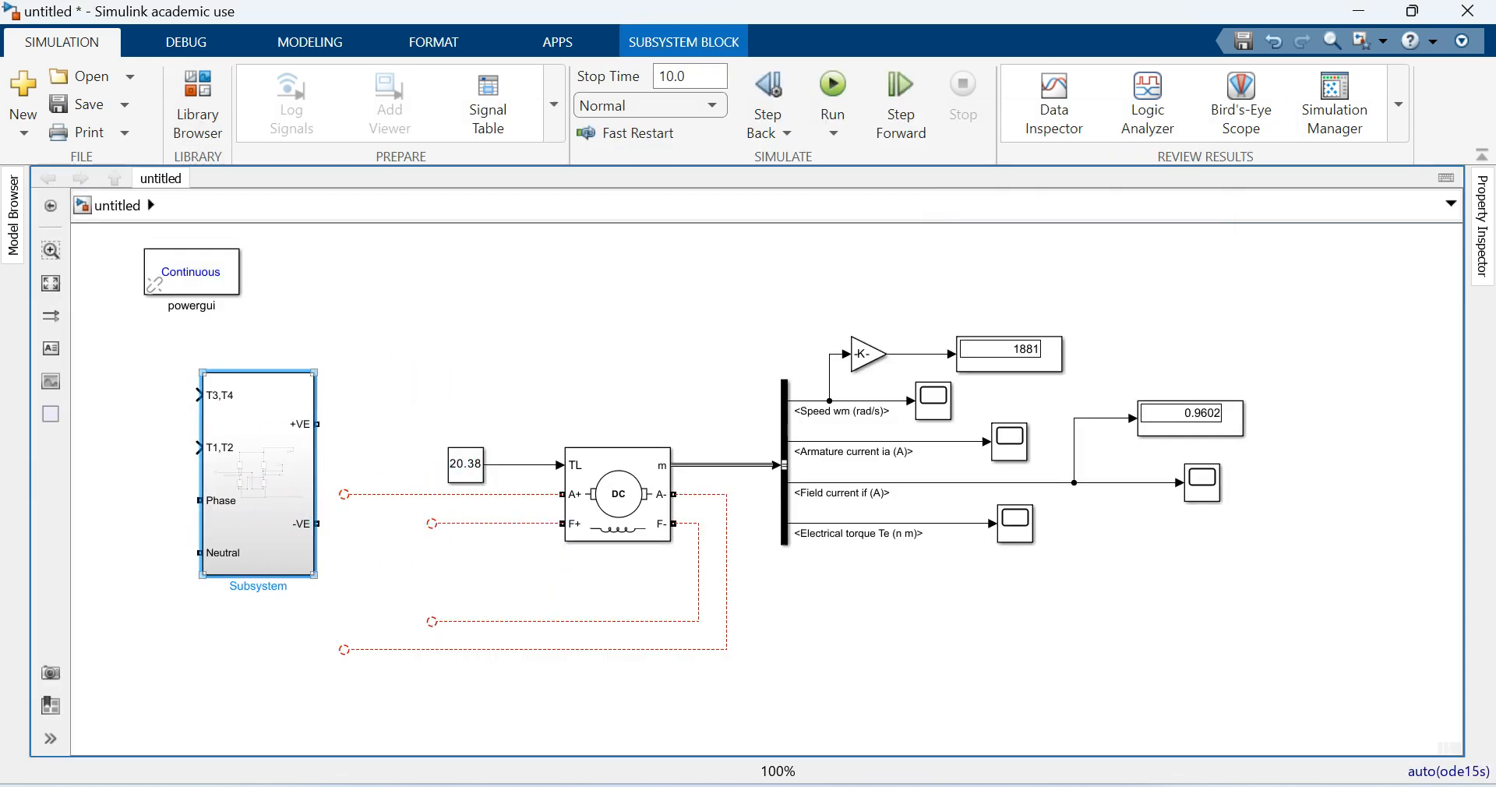
- Shrink the converter subsystem and wire its +VE and -VE outputs to the motor's armature terminals A+ and A-
{"action": "left_click_drag", "start_coordinate": [314, 373], "coordinate": [308, 476]}
{"action": "left_click_drag", "start_coordinate": [255, 526], "coordinate": [341, 541]}
{"action": "left_click", "coordinate": [345, 649]}
{"action": "left_click_drag", "start_coordinate": [404, 541], "coordinate": [320, 594]}
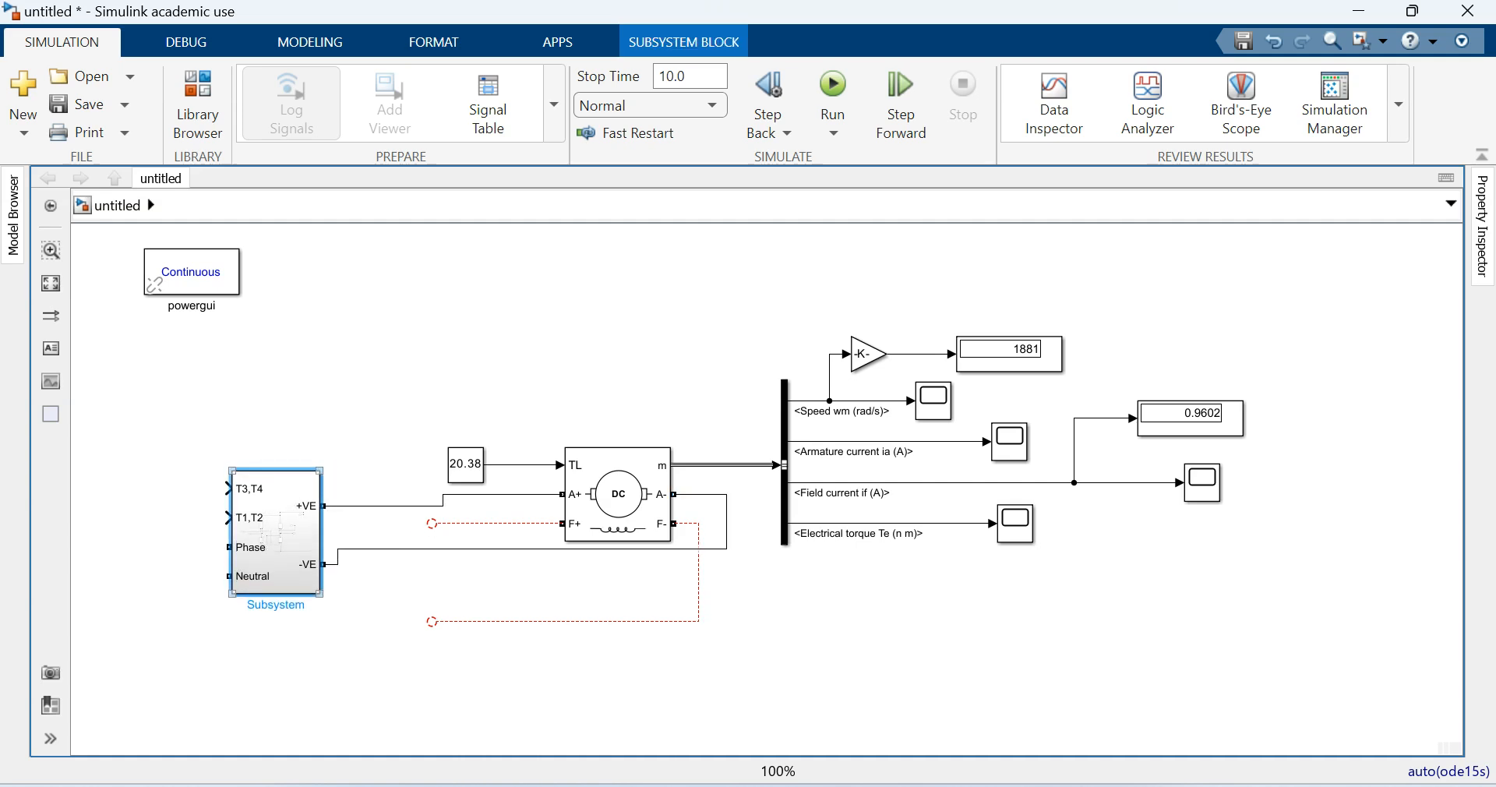
- Adjust the converter subsystem's position and height so that its +VE and -VE wires to the armature run straight
{"action": "mouse_move", "coordinate": [276, 533]}
{"action": "left_mouse_down"}
{"action": "mouse_move", "coordinate": [276, 510]}
{"action": "mouse_move", "coordinate": [276, 527]}
{"action": "left_mouse_up"}
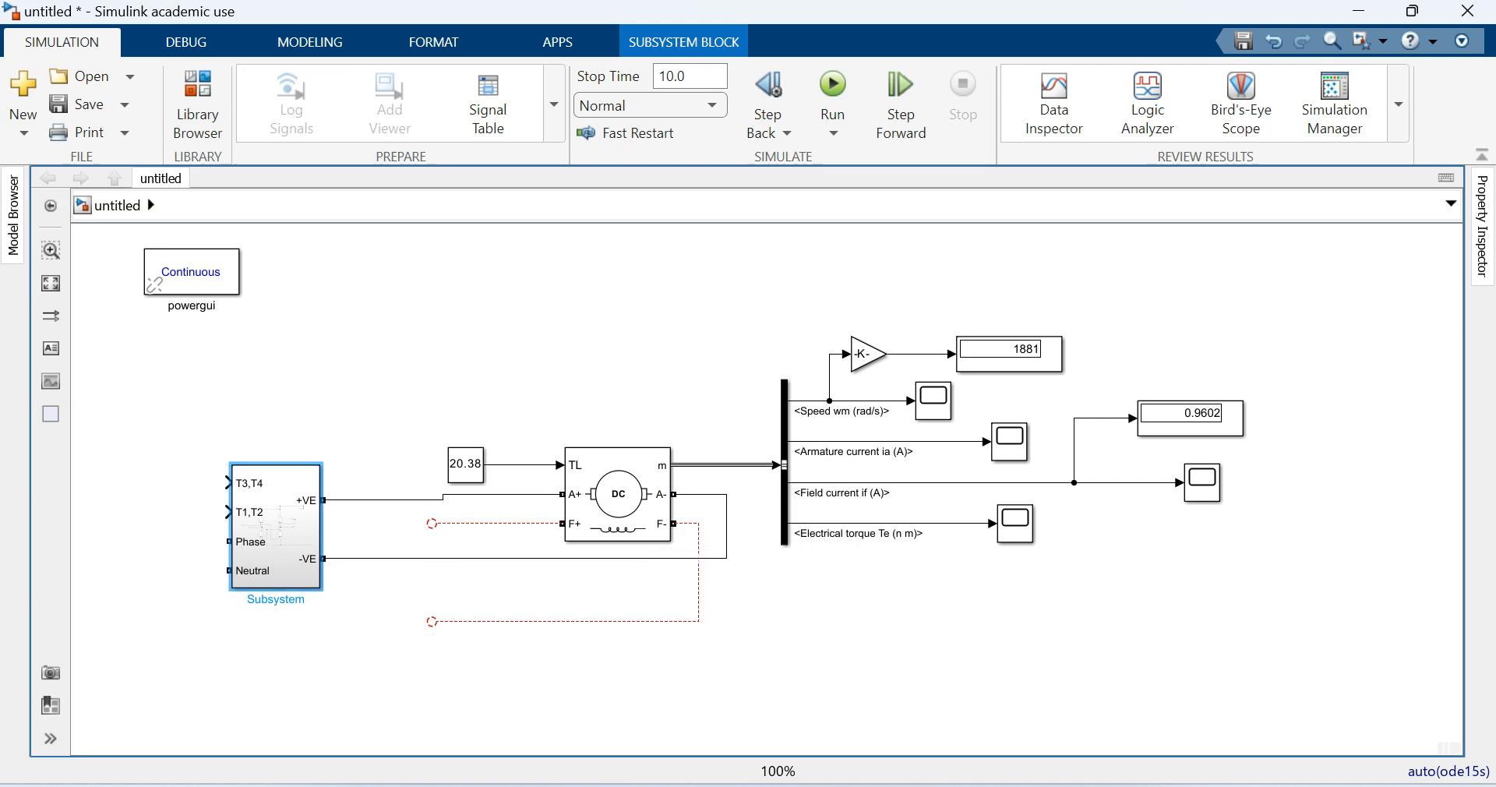
{"action": "key", "text": "Up"}
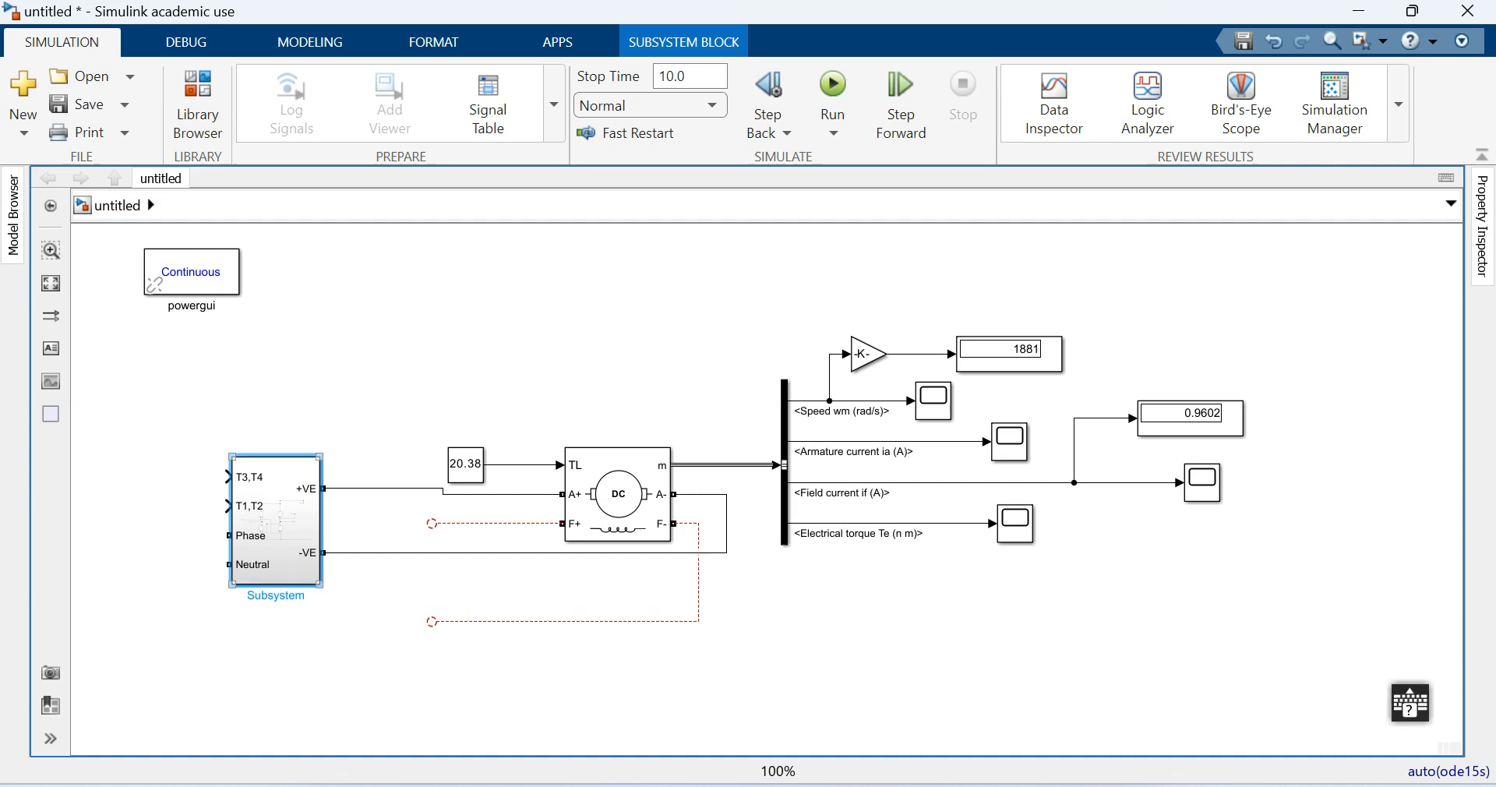
{"action": "left_click_drag", "start_coordinate": [320, 584], "coordinate": [319, 590]}
- Duplicate the converter subsystem below the original and wire its +VE and -VE outputs to the field terminals F+ and F-
{"action": "mouse_move", "coordinate": [276, 527]}
{"action": "left_mouse_down"}
{"action": "mouse_move", "coordinate": [276, 678]}
{"action": "mouse_move", "coordinate": [428, 526]}
{"action": "mouse_move", "coordinate": [563, 524]}
{"action": "left_mouse_up"}
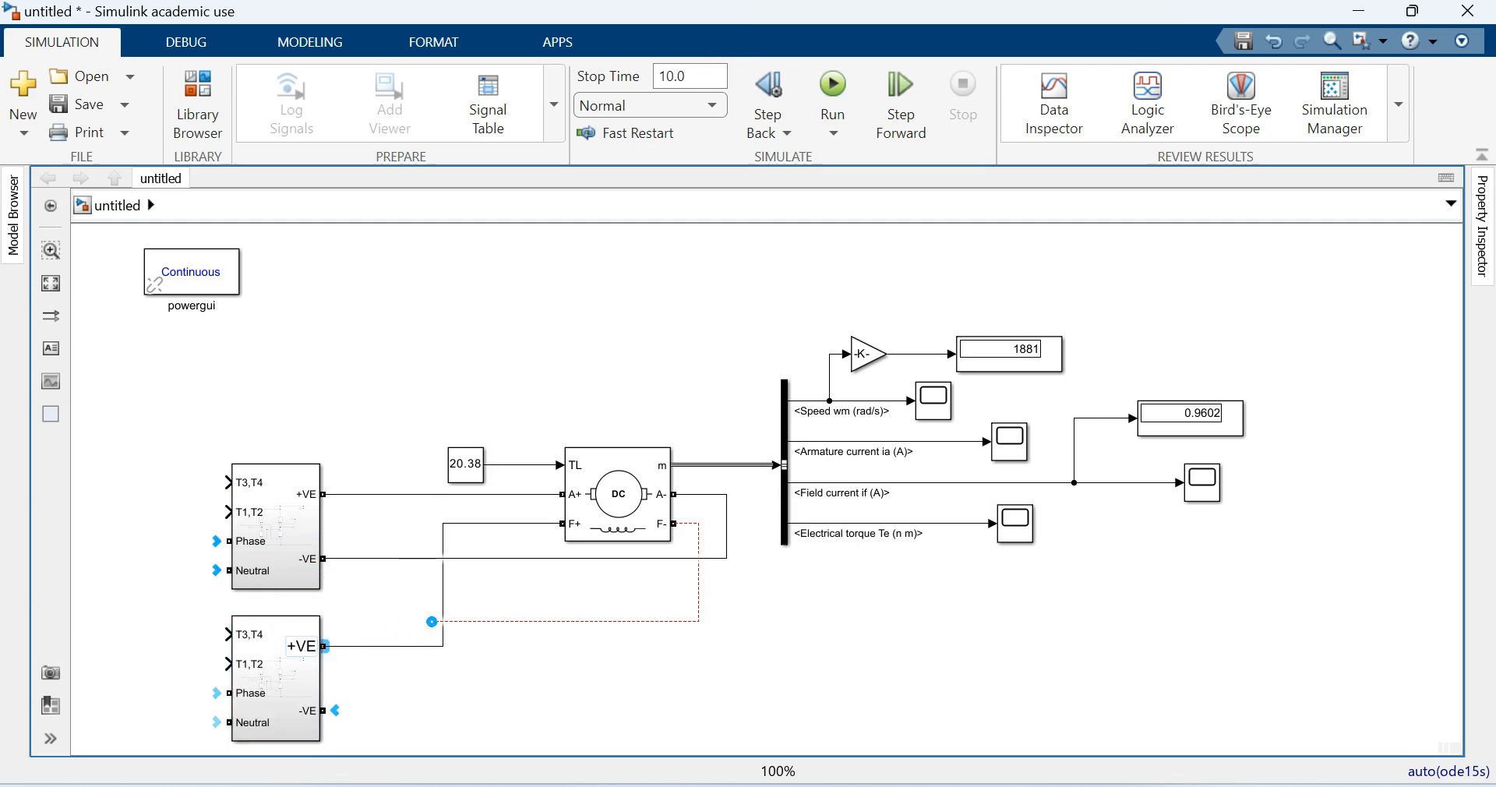
{"action": "left_click_drag", "start_coordinate": [431, 621], "coordinate": [323, 711]}
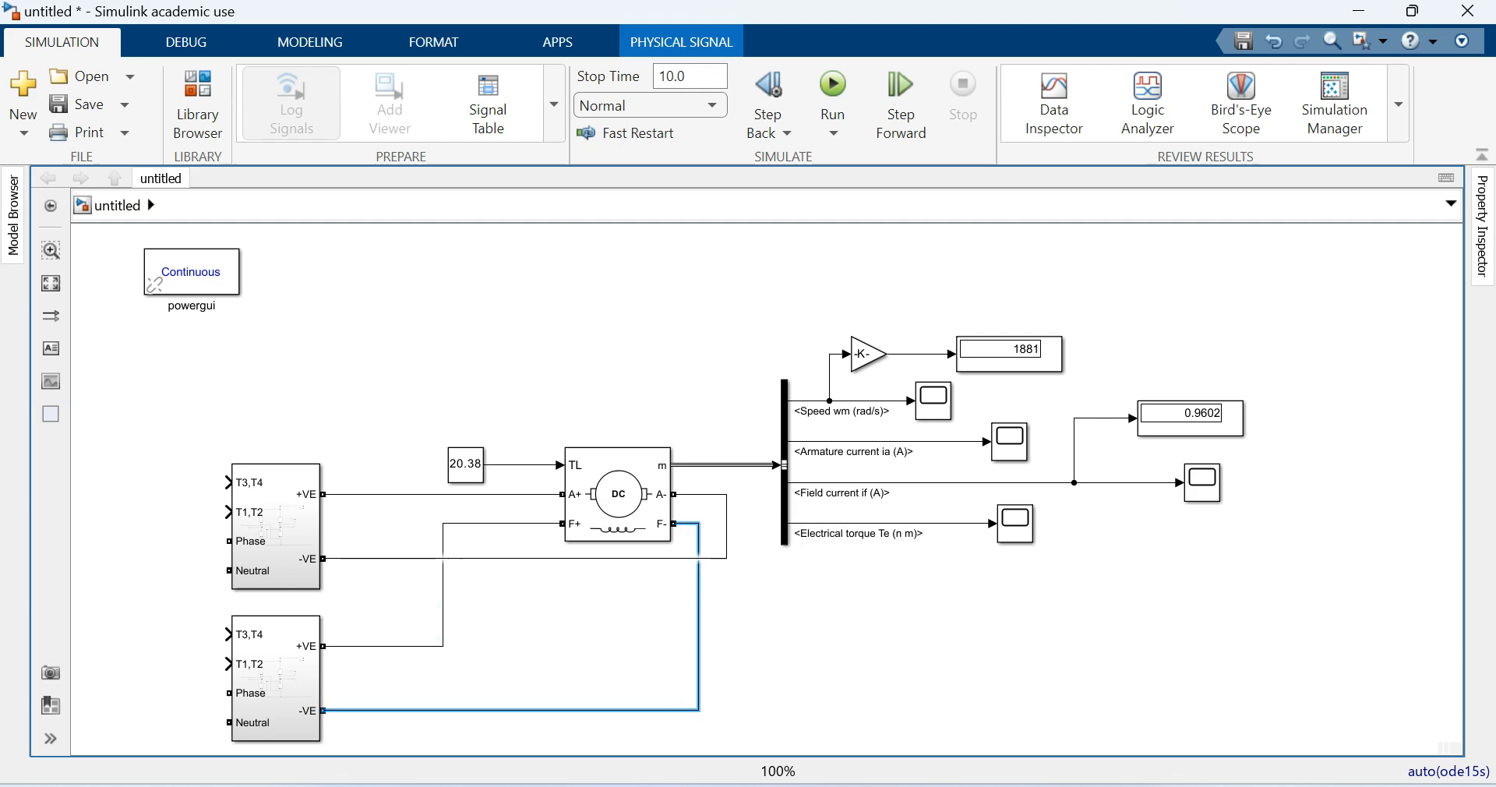
- Shift both converter subsystems right towards the motor, aligned one above the other with a smaller gap between them
{"action": "left_click_drag", "start_coordinate": [276, 530], "coordinate": [328, 530]}
{"action": "left_click", "coordinate": [278, 677]}
{"action": "left_click_drag", "start_coordinate": [277, 676], "coordinate": [330, 665]}
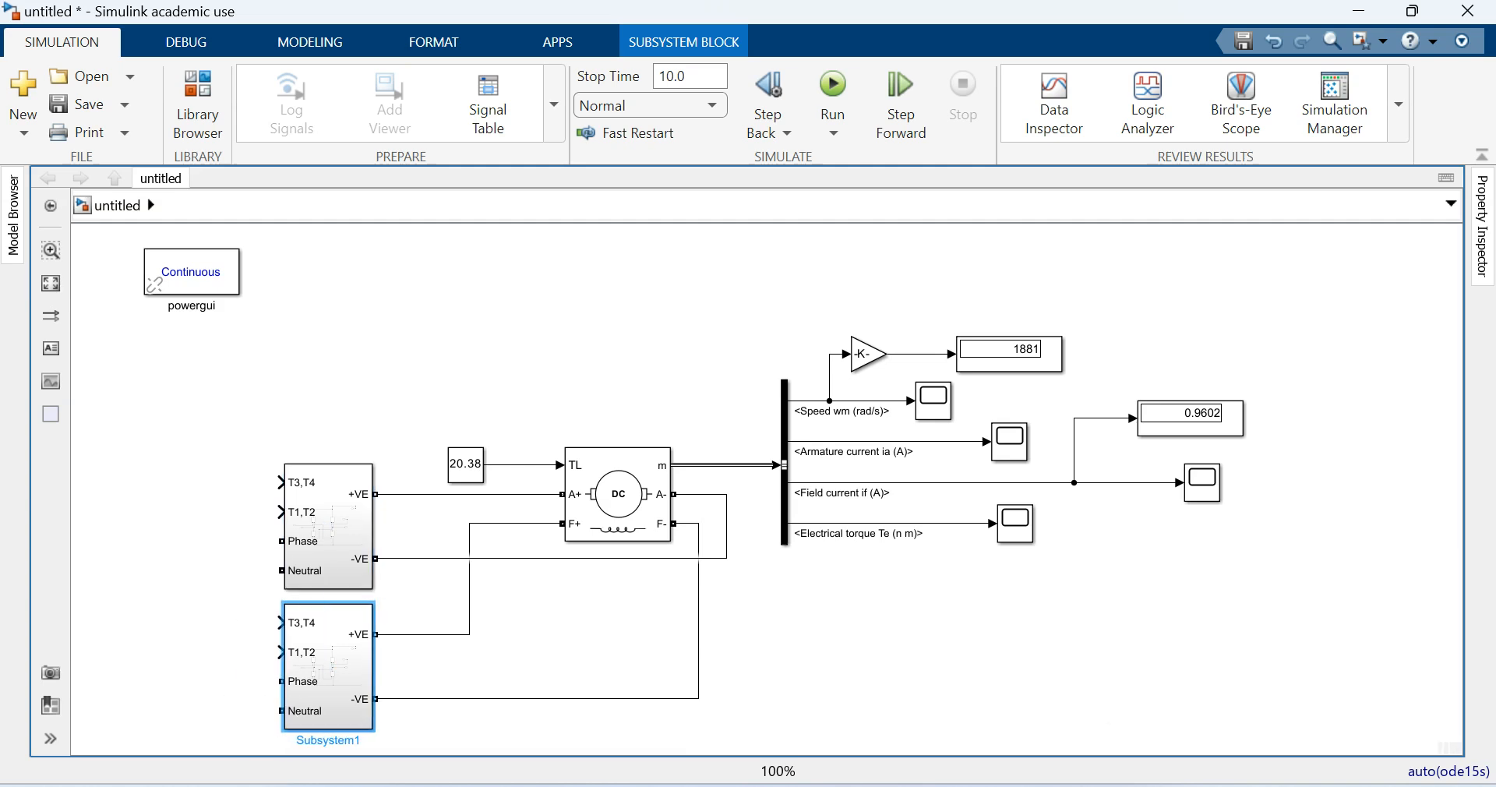
{"action": "left_click", "coordinate": [234, 592]}
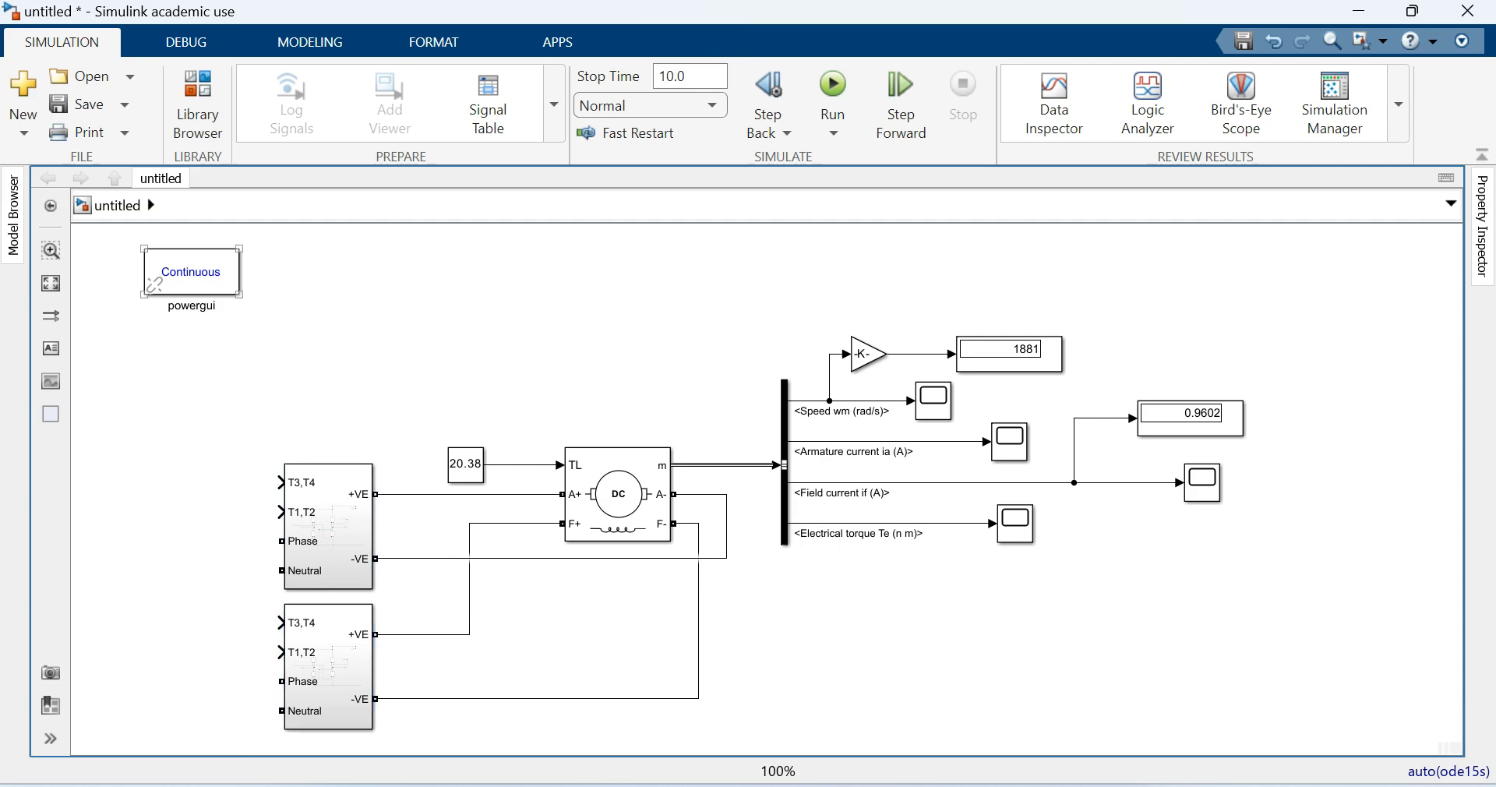
- Add an AC Voltage Source from the Specialized Power Systems sources to the left of the two converters and close the library browser
{"action": "left_click", "coordinate": [197, 103]}
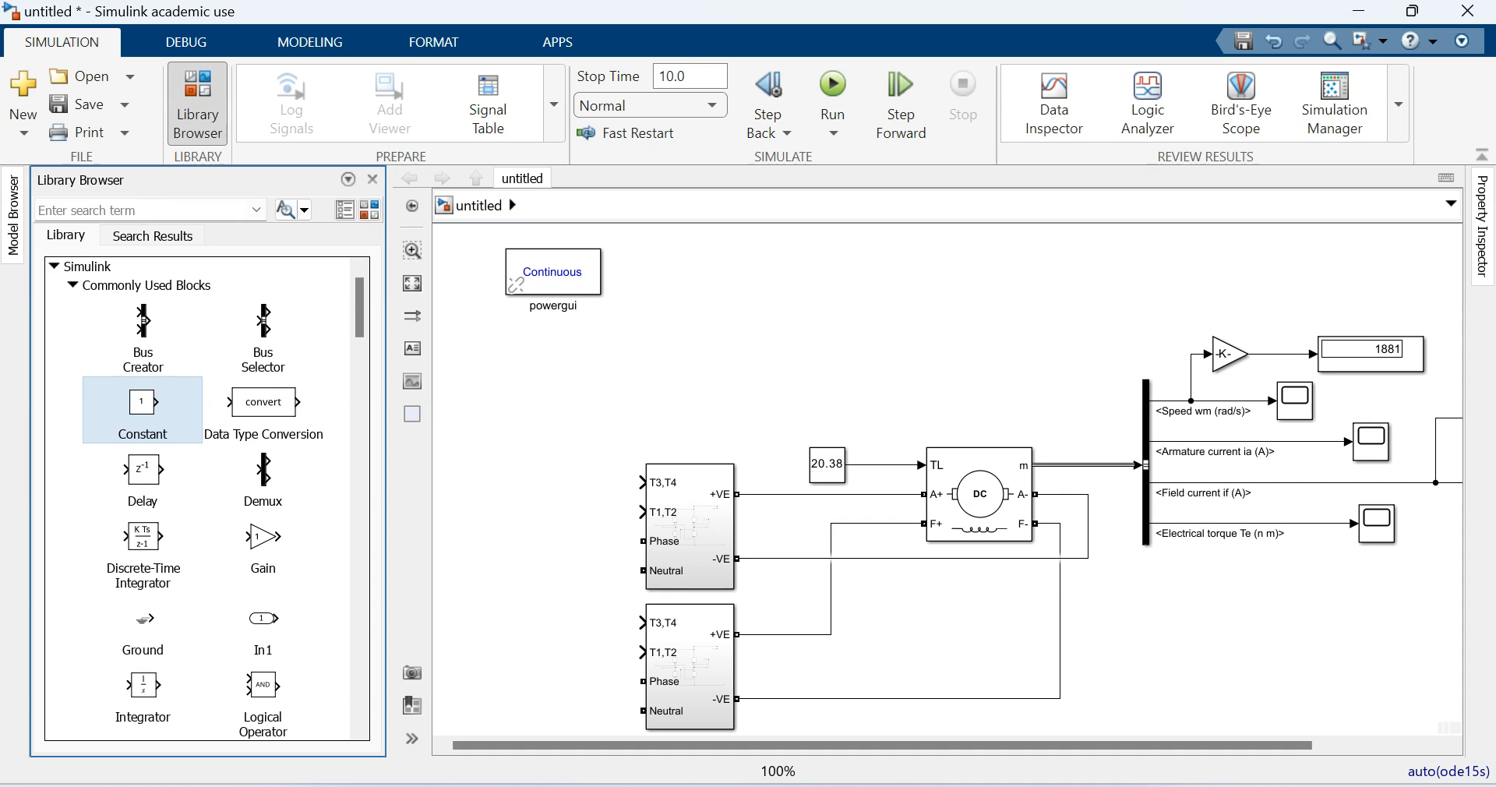
{"action": "left_click", "coordinate": [72, 285]}
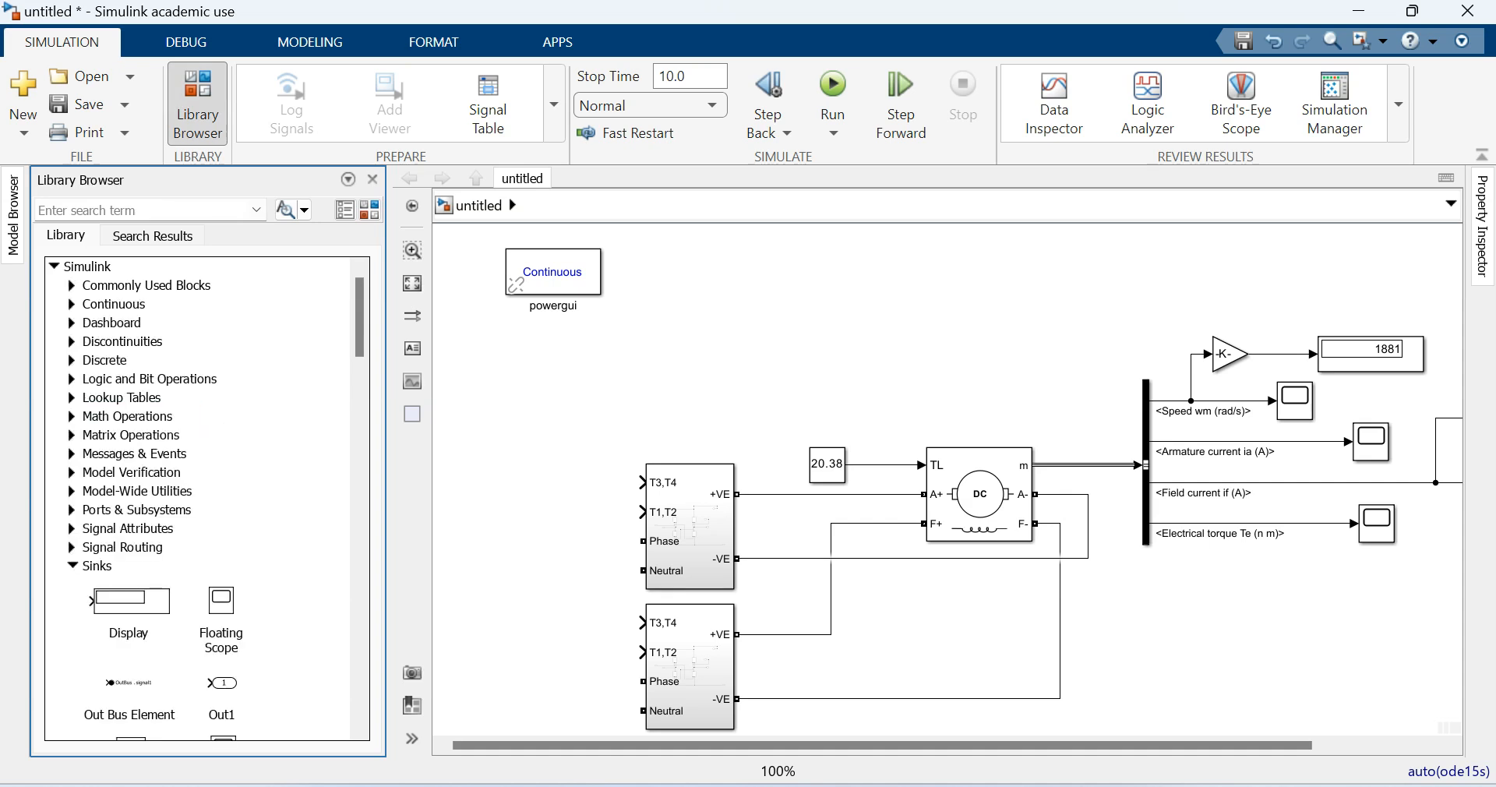
{"action": "left_click", "coordinate": [72, 566]}
{"action": "left_click", "coordinate": [54, 267]}
{"action": "scroll", "coordinate": [204, 499], "scroll_direction": "down", "scroll_amount": 13}
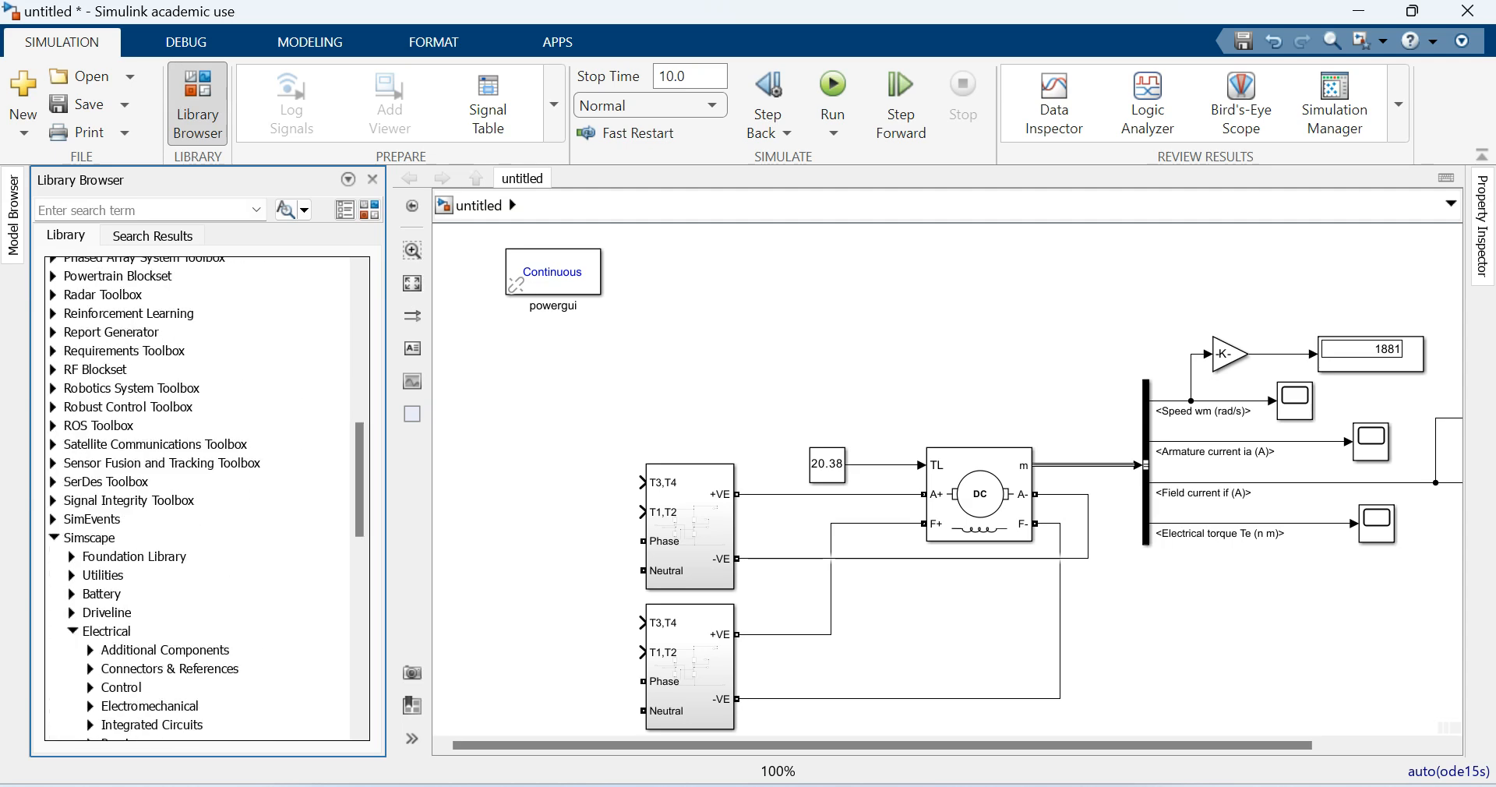
{"action": "scroll", "coordinate": [204, 498], "scroll_direction": "down", "scroll_amount": 3}
{"action": "left_click", "coordinate": [92, 677]}
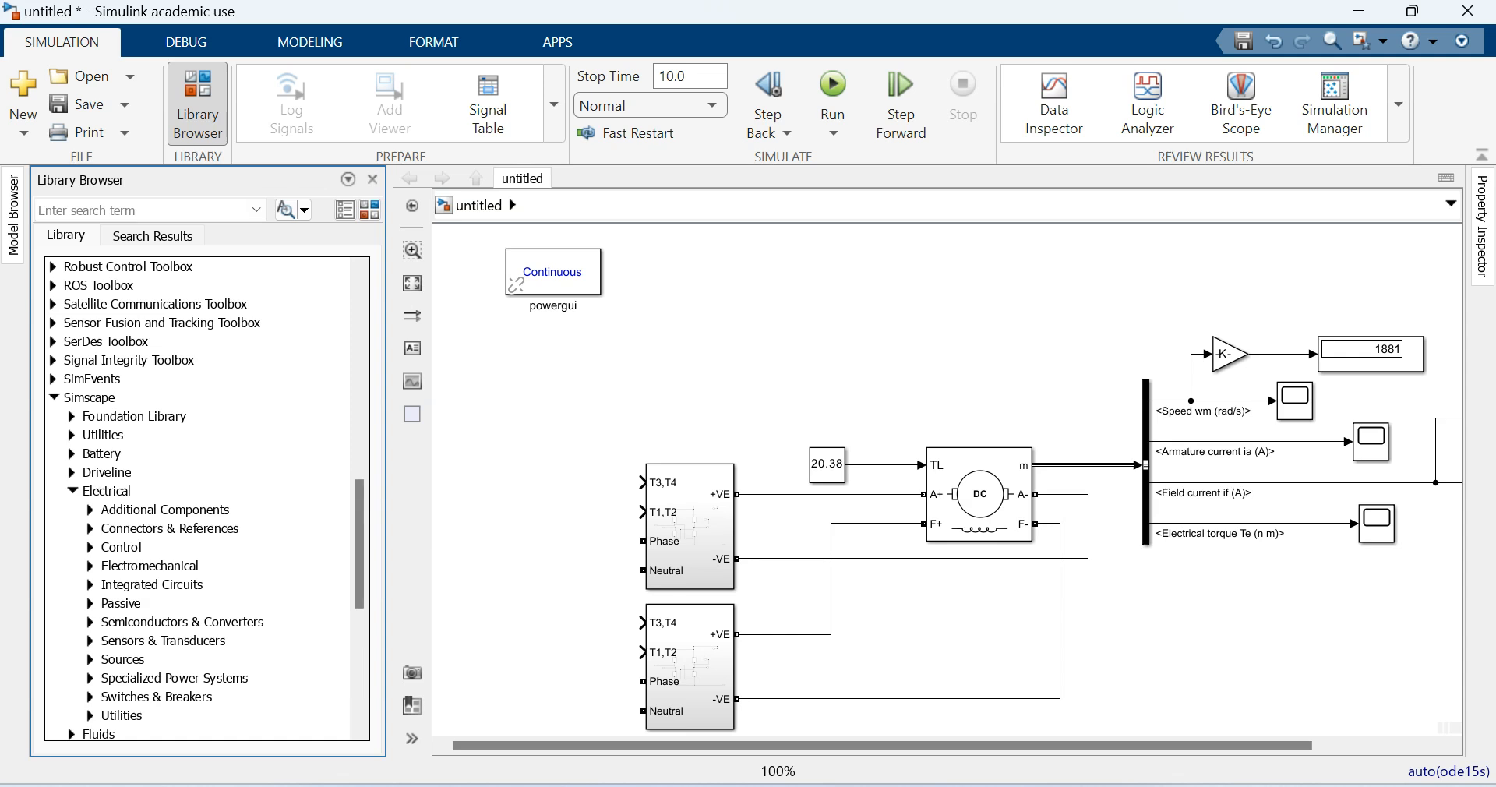
{"action": "left_click", "coordinate": [91, 678]}
{"action": "scroll", "coordinate": [204, 499], "scroll_direction": "down", "scroll_amount": 4}
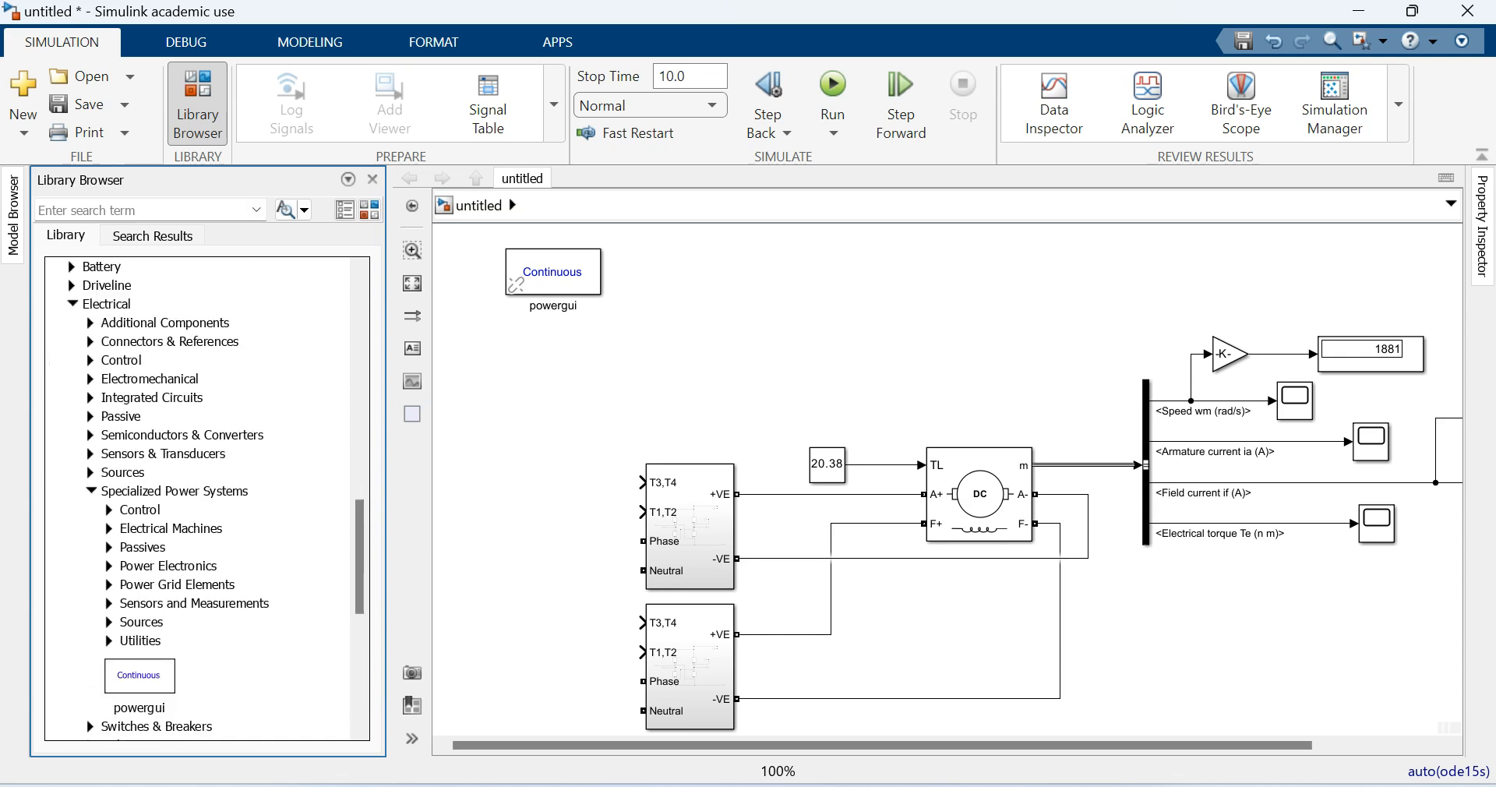
{"action": "left_click", "coordinate": [109, 623]}
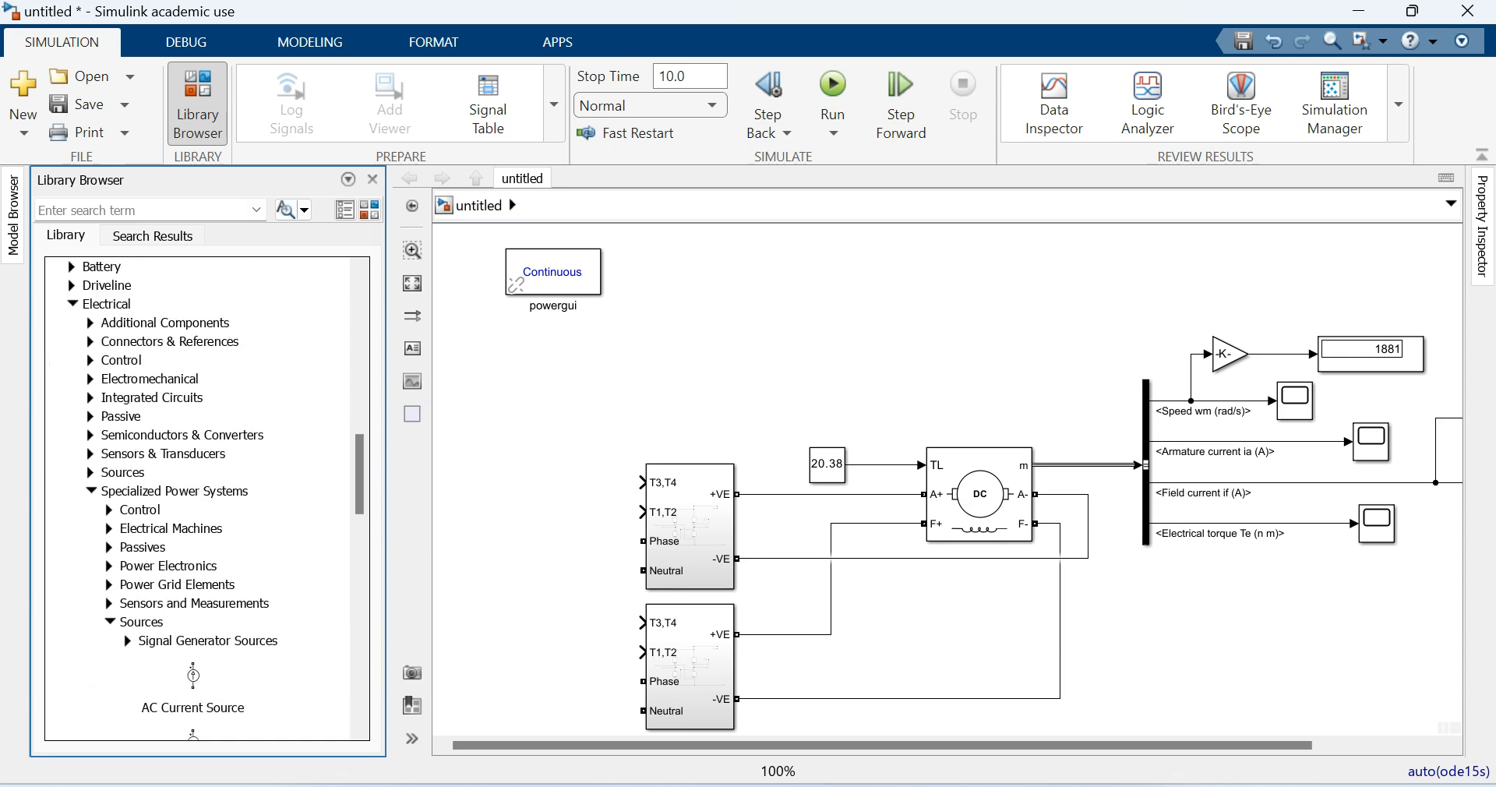
{"action": "scroll", "coordinate": [204, 498], "scroll_direction": "down", "scroll_amount": 2}
{"action": "left_click_drag", "start_coordinate": [192, 651], "coordinate": [517, 605]}
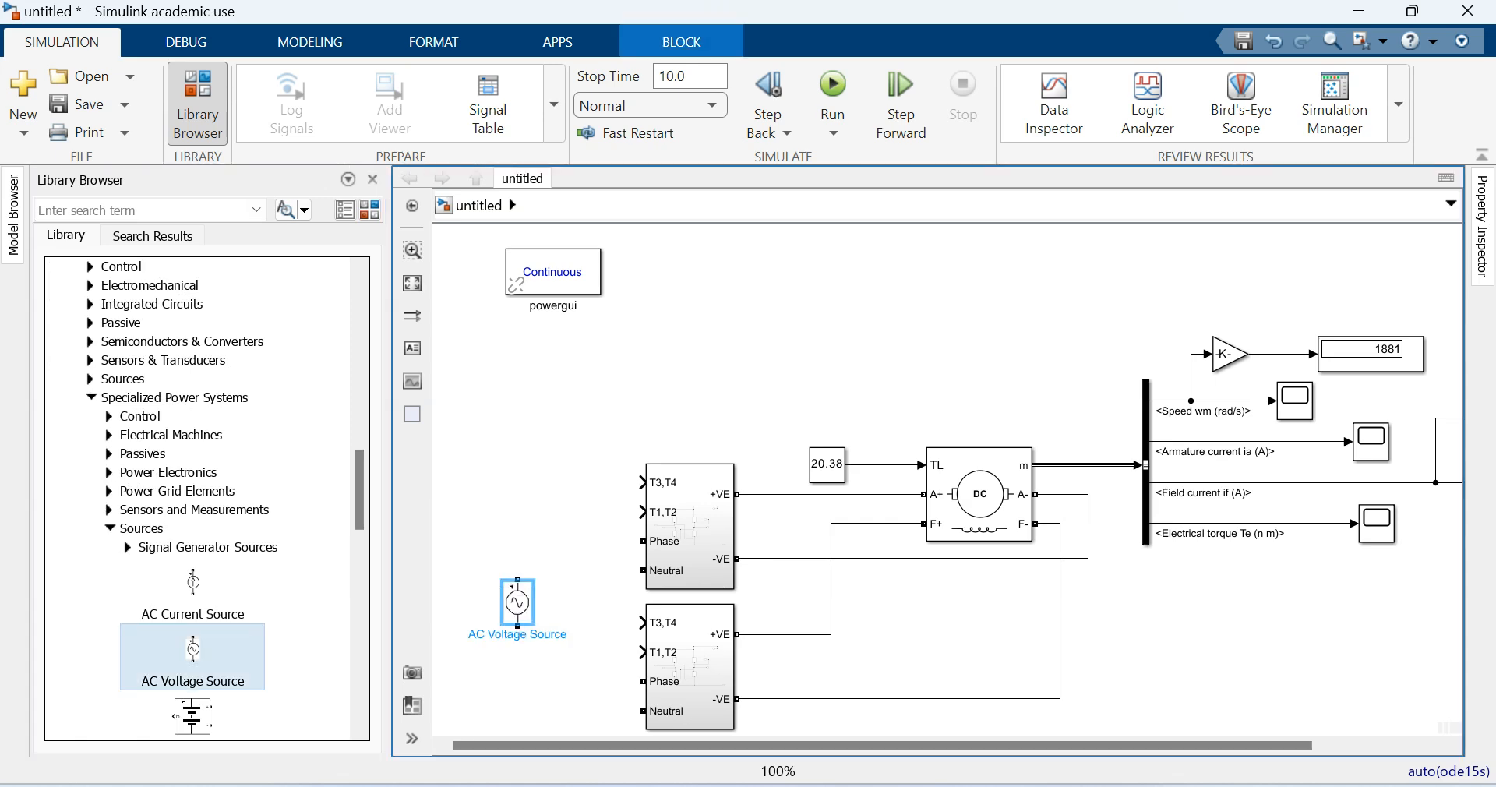
{"action": "left_click", "coordinate": [373, 180]}
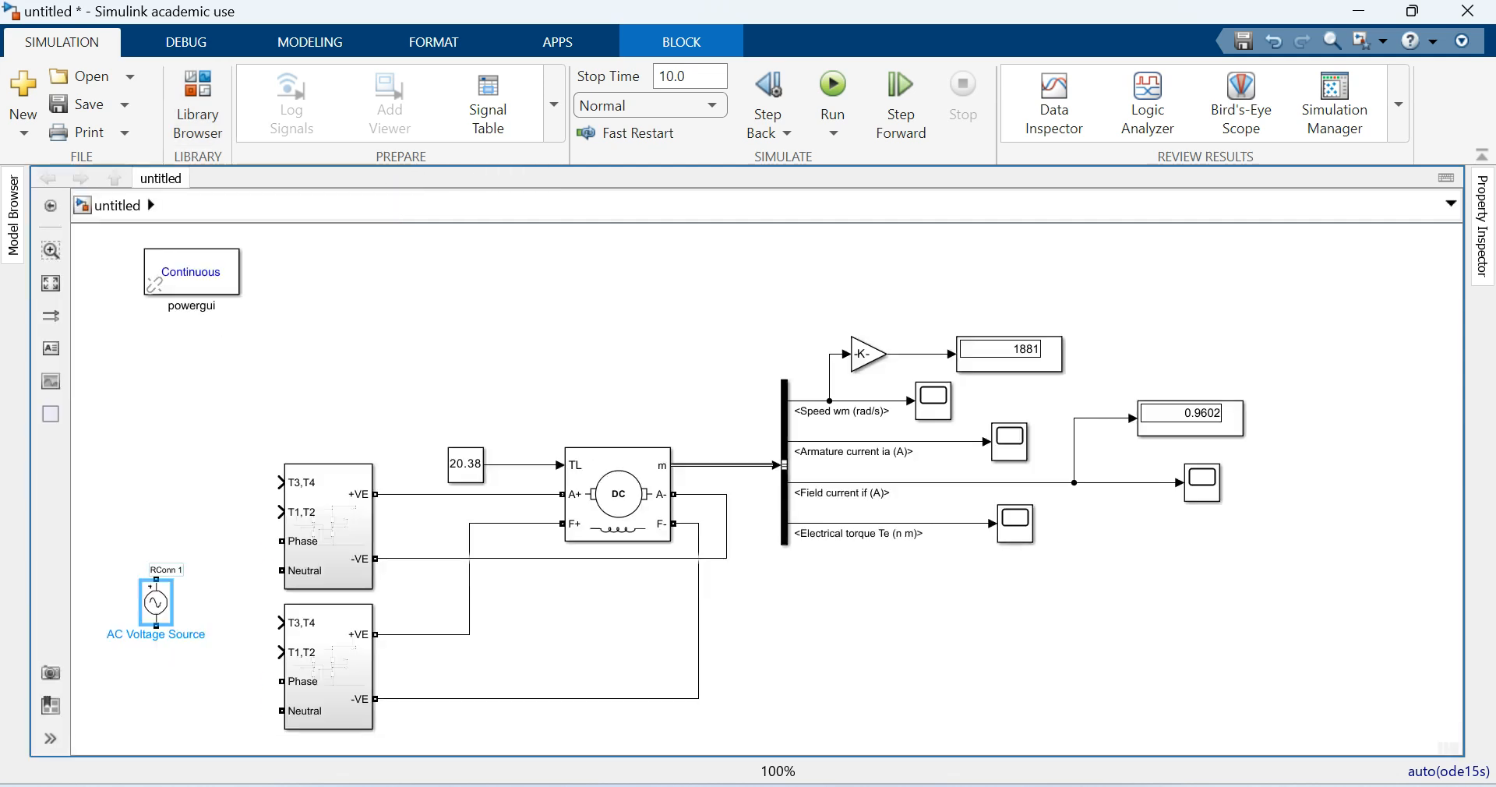
- Wire the AC source to the upper converter's Phase and Neutral ports and branch the phase line to the lower converter's Phase port
{"action": "left_click_drag", "start_coordinate": [156, 580], "coordinate": [282, 541]}
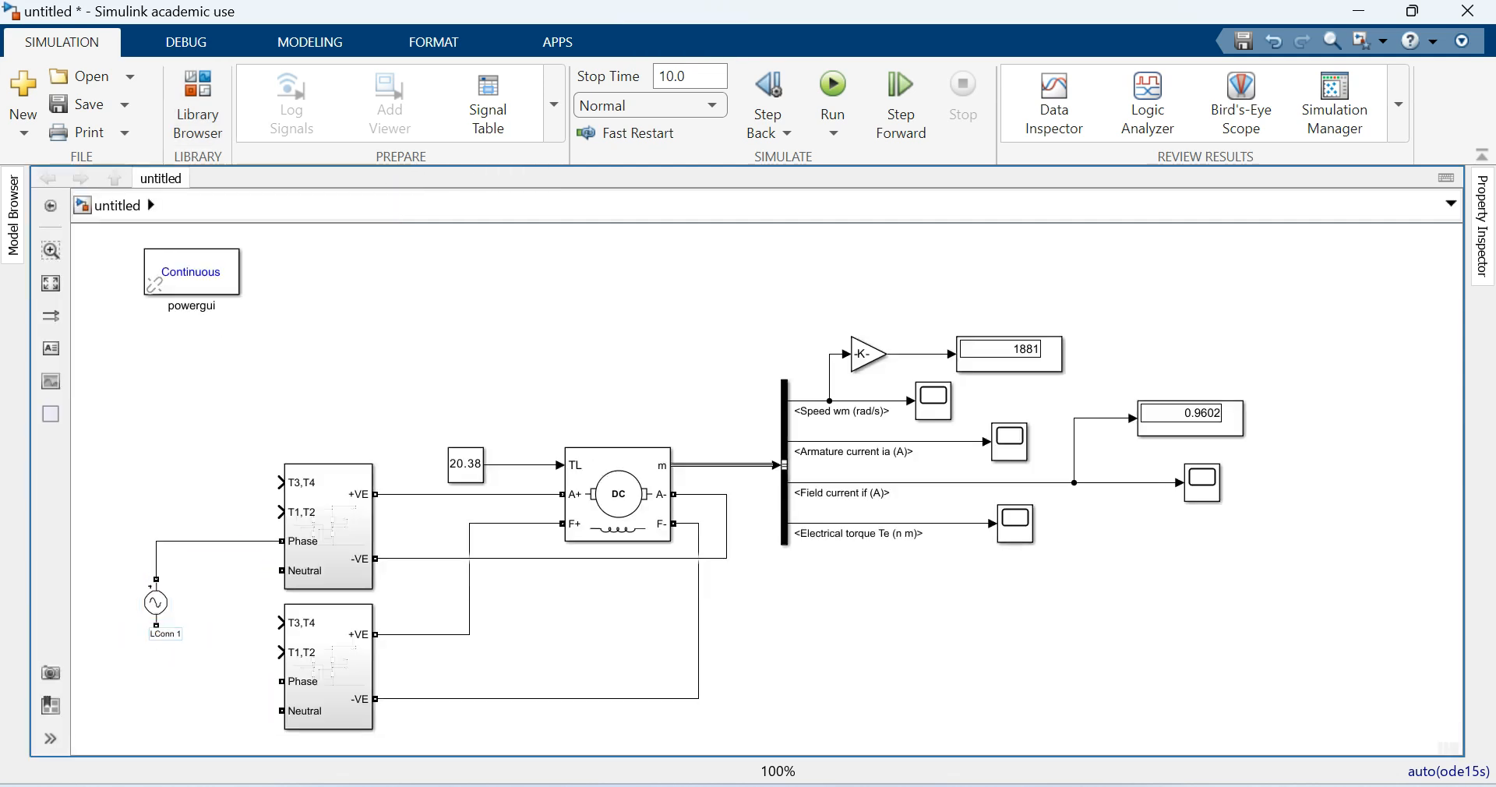
{"action": "left_click_drag", "start_coordinate": [157, 626], "coordinate": [282, 571]}
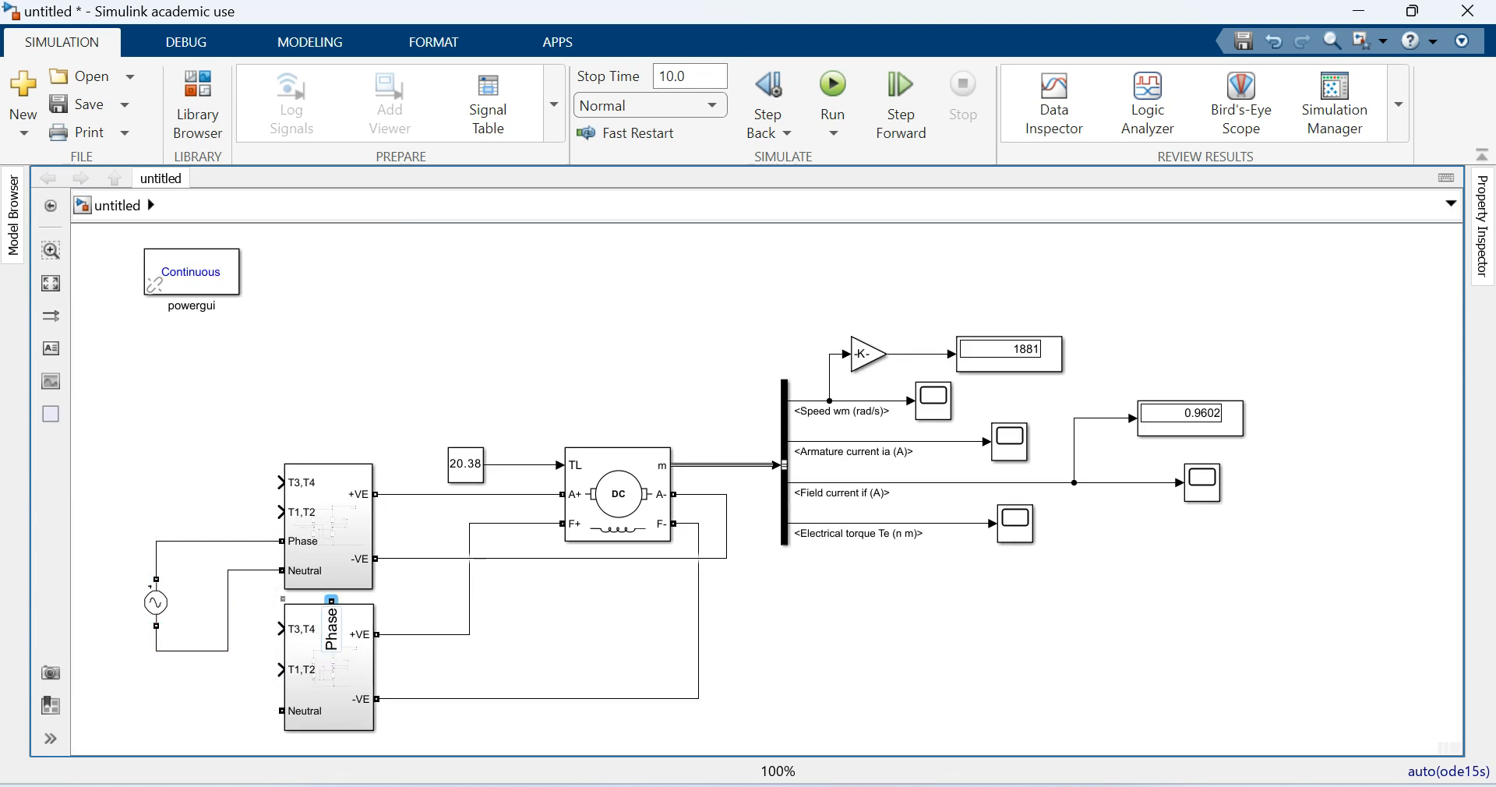
{"action": "mouse_move", "coordinate": [279, 671]}
{"action": "left_mouse_down"}
{"action": "mouse_move", "coordinate": [279, 638]}
{"action": "mouse_move", "coordinate": [280, 682]}
{"action": "left_mouse_up"}
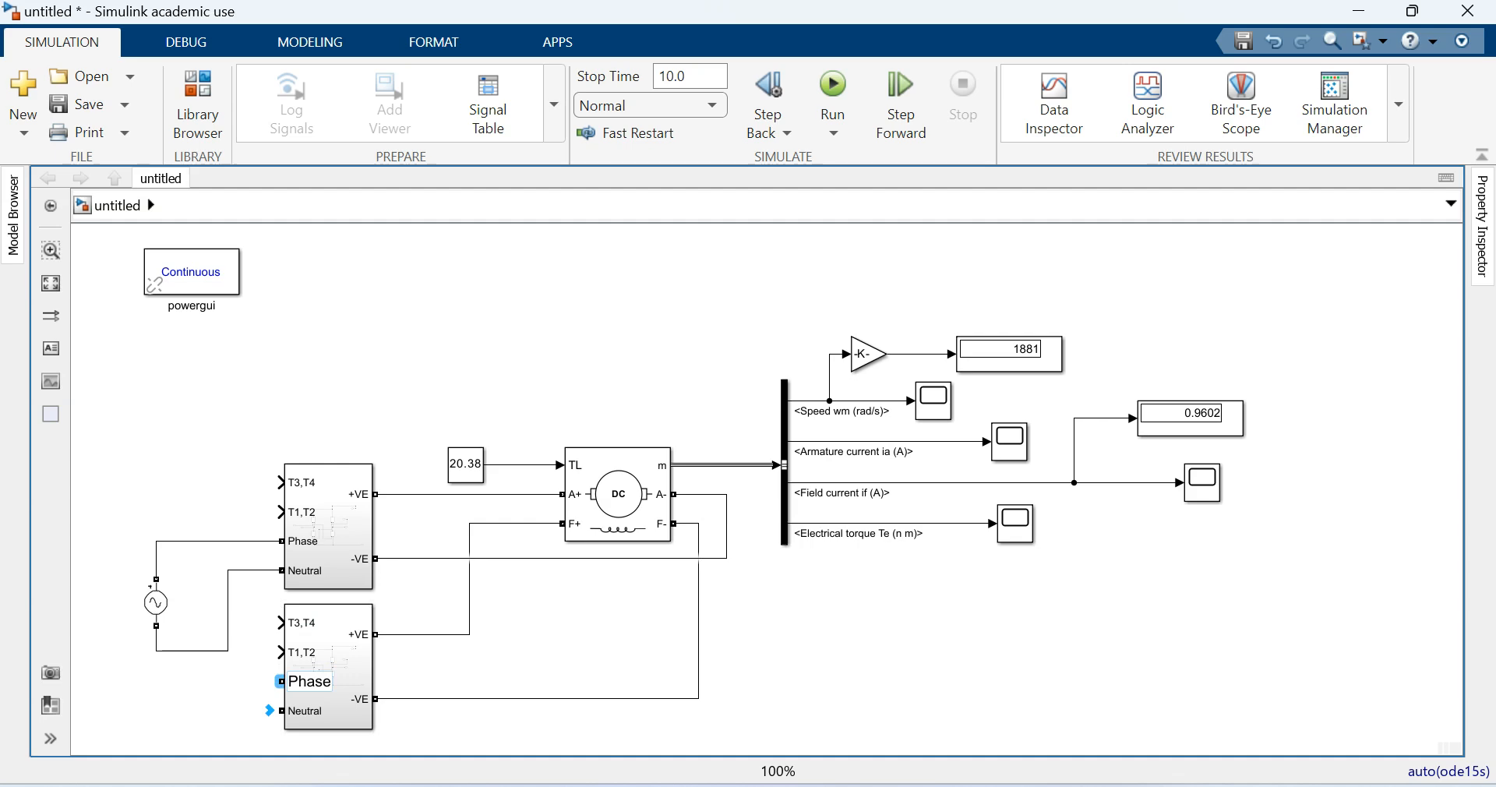
{"action": "left_click_drag", "start_coordinate": [280, 681], "coordinate": [243, 541]}
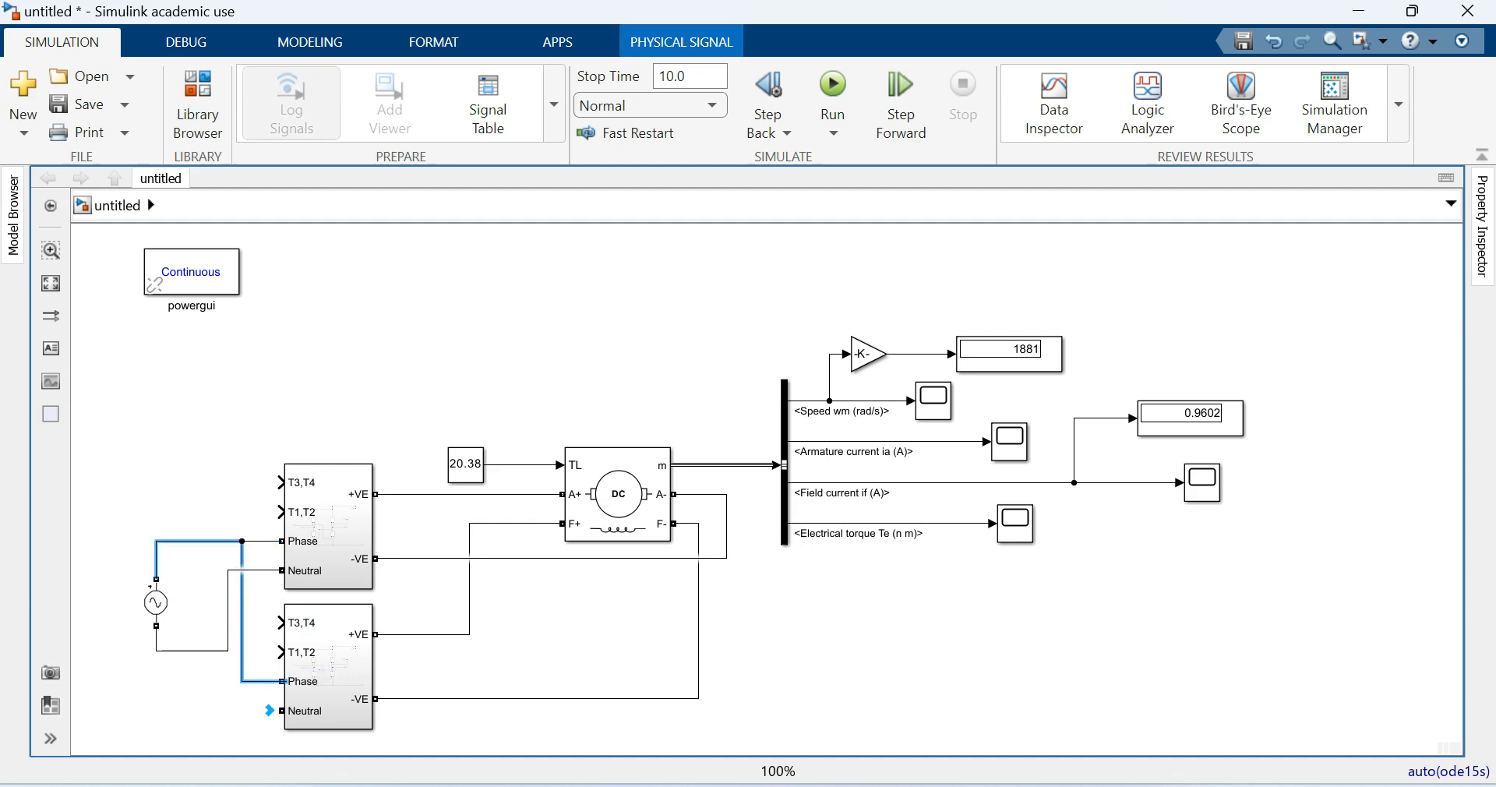
- Branch the AC source's neutral line to the lower converter's Neutral port
{"action": "left_click", "coordinate": [221, 541]}
{"action": "left_click_drag", "start_coordinate": [228, 649], "coordinate": [282, 710]}
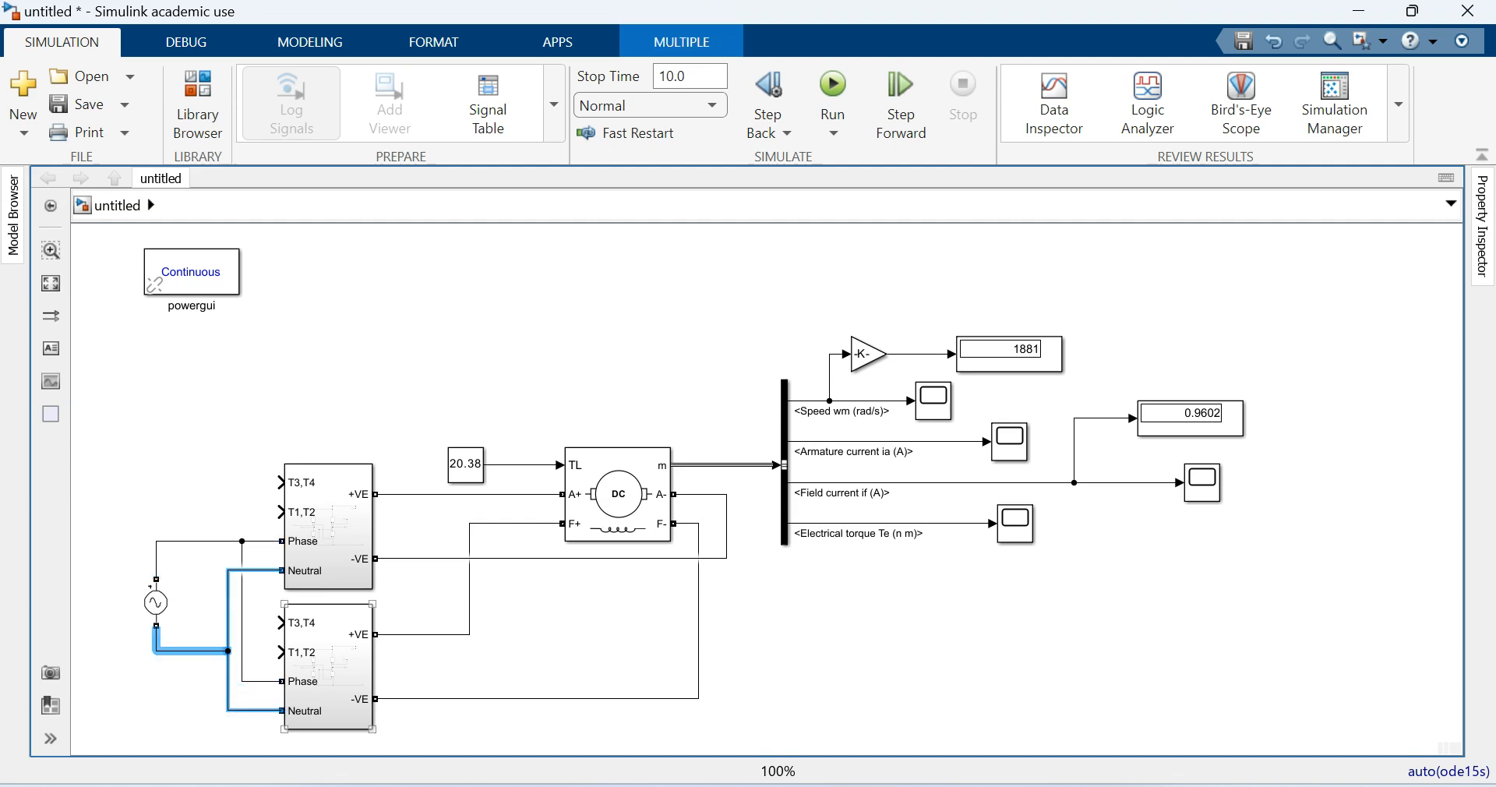
{"action": "left_click", "coordinate": [347, 385]}
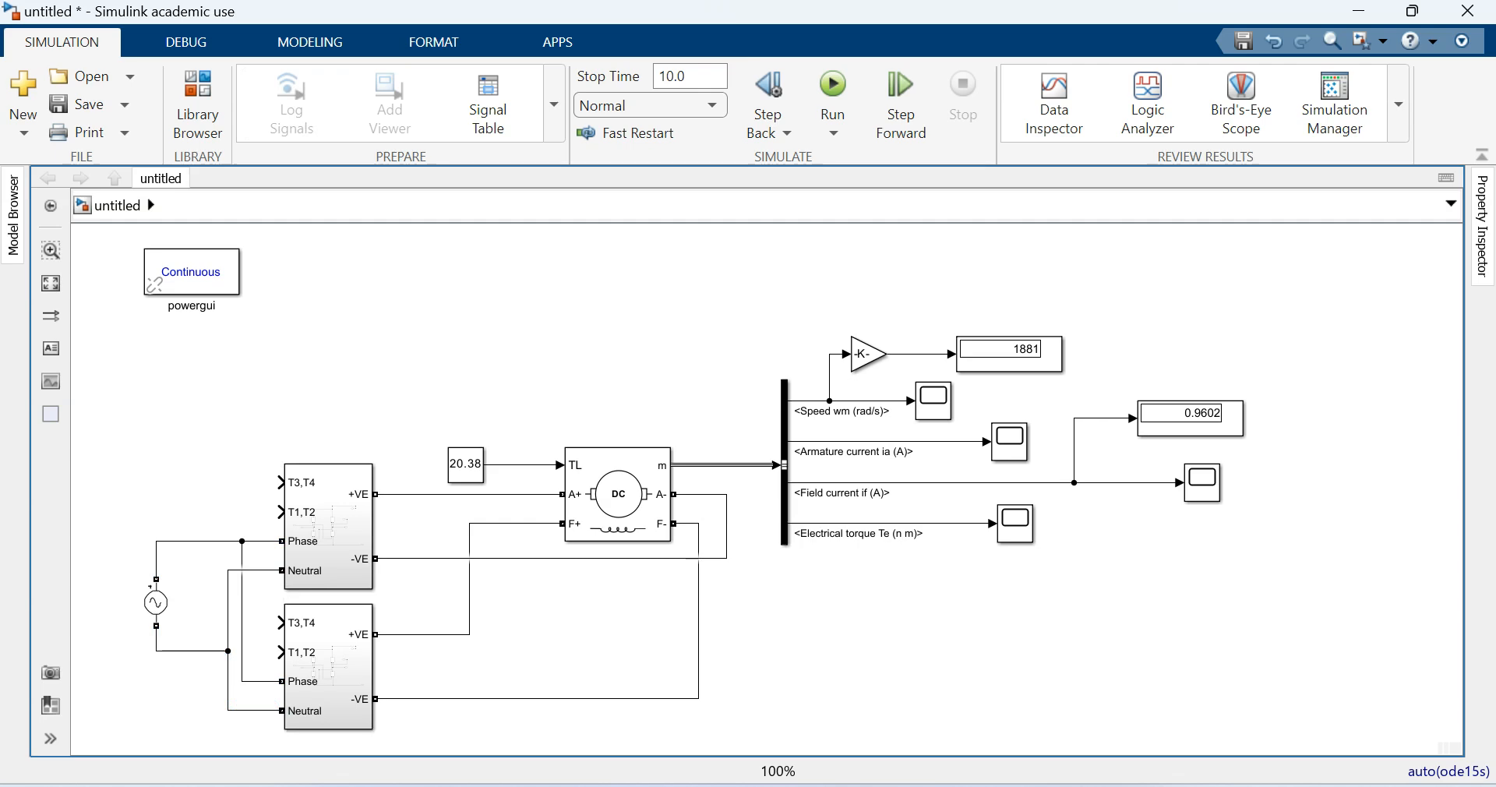
- Set the AC Voltage Source to a peak amplitude of 500 V and a frequency of 50 Hz
{"action": "scroll", "coordinate": [422, 592], "scroll_direction": "up", "scroll_amount": 1}
{"action": "scroll", "coordinate": [223, 592], "scroll_direction": "down", "scroll_amount": 1}
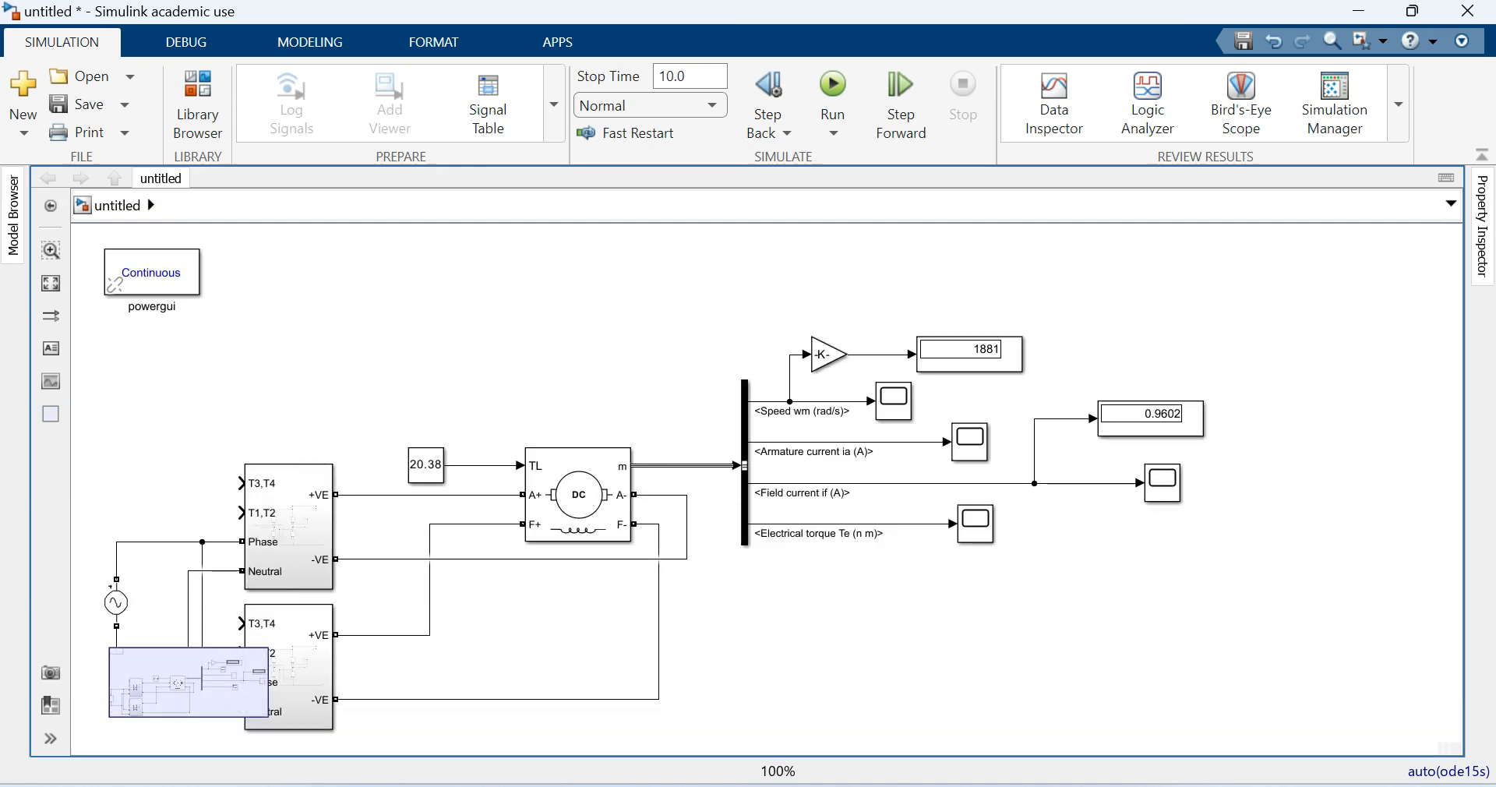
{"action": "left_click", "coordinate": [116, 602]}
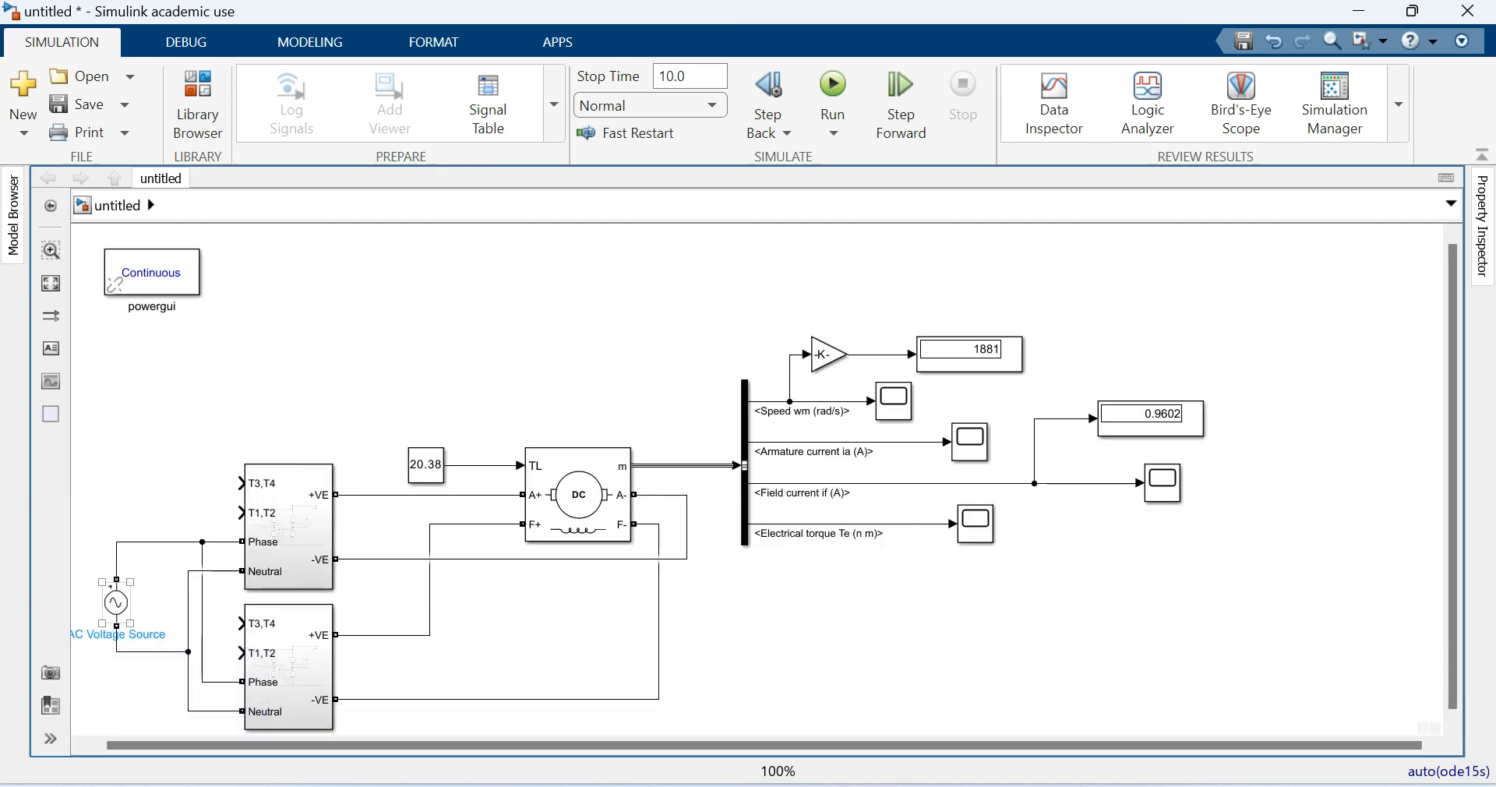
{"action": "double_click", "coordinate": [116, 602]}
{"action": "type", "text": "500"}
{"action": "key", "text": "Tab"}
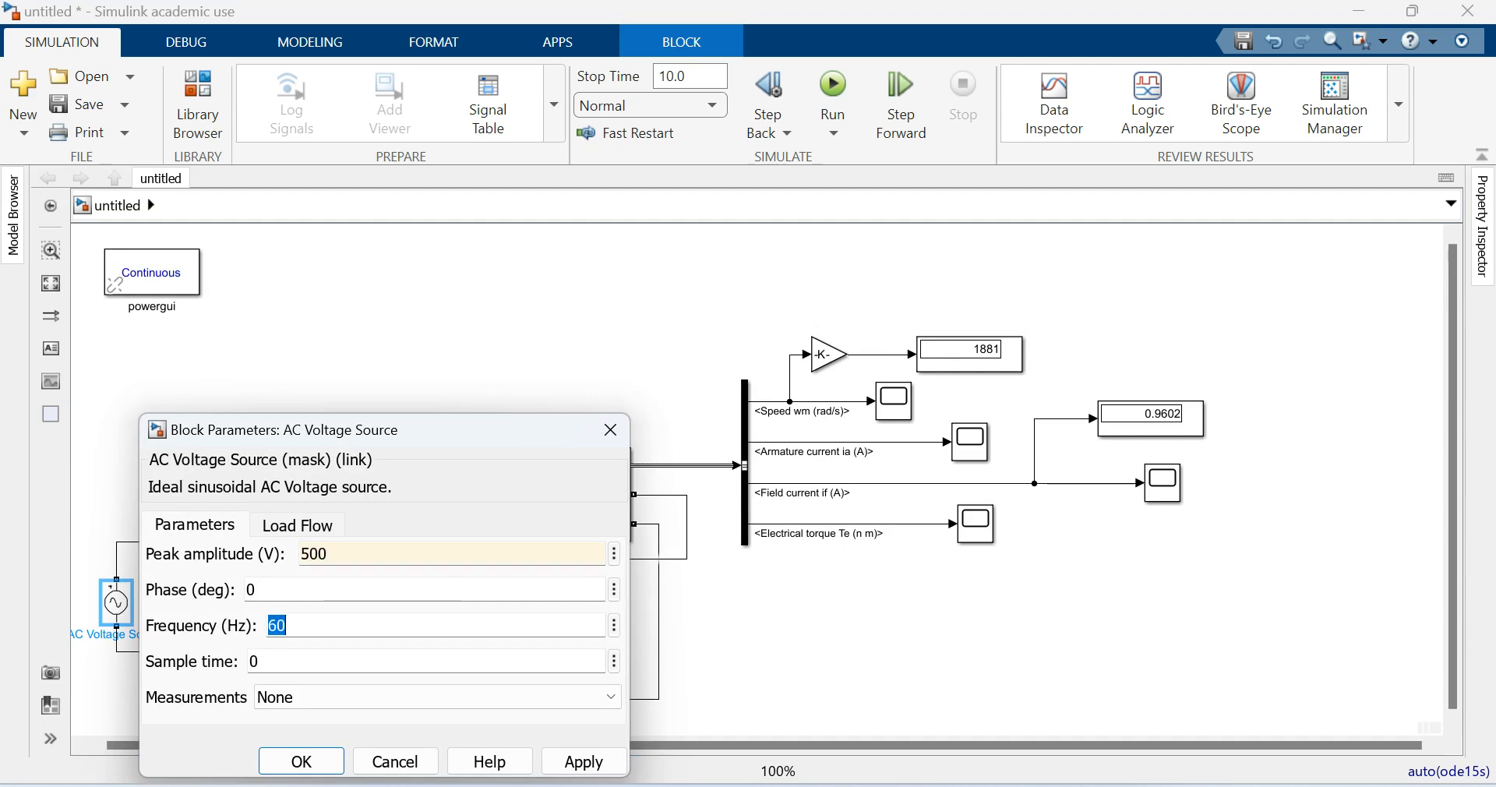
{"action": "type", "text": "50"}
{"action": "left_click", "coordinate": [584, 762]}
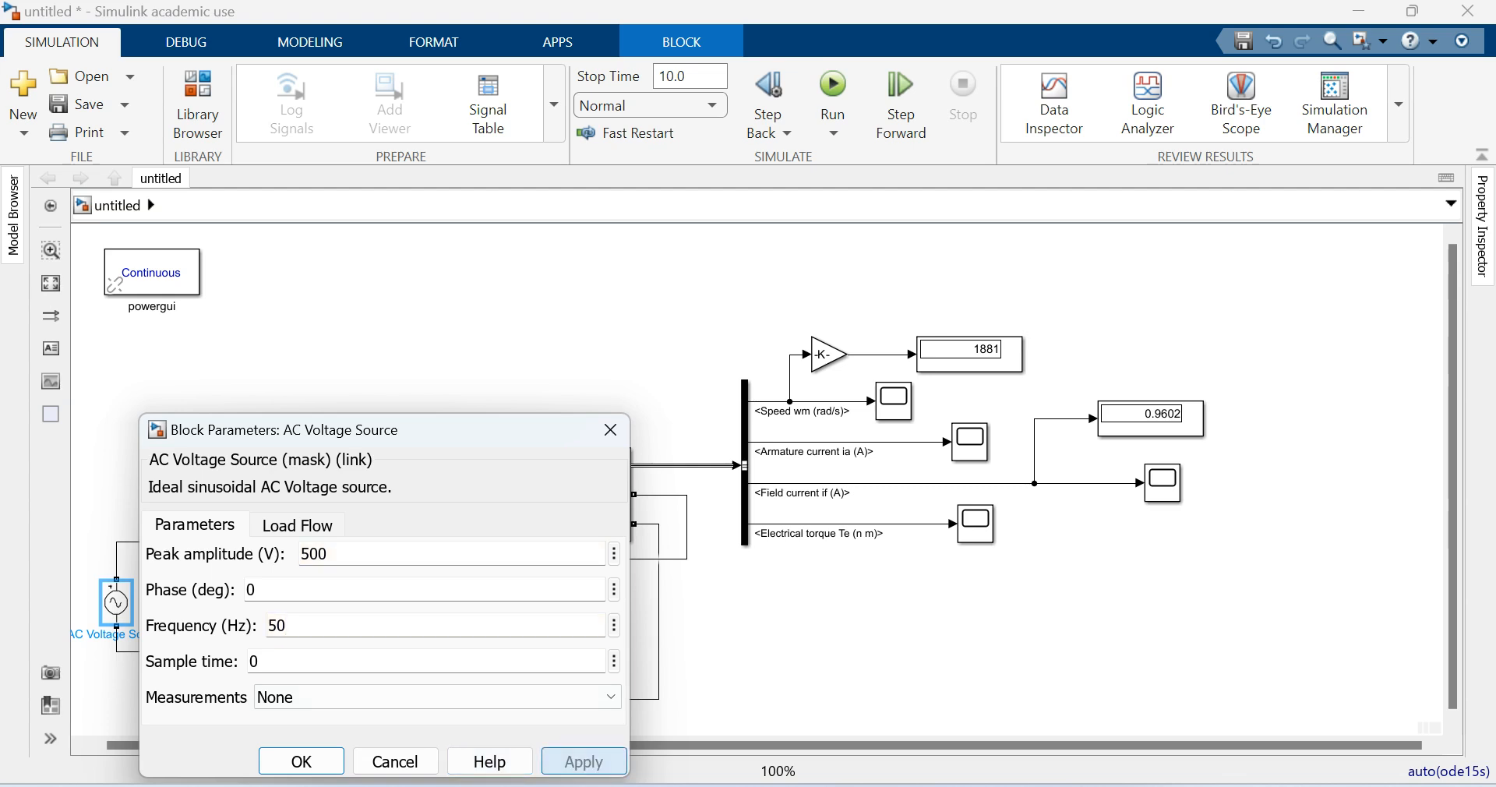
{"action": "left_click", "coordinate": [302, 761]}
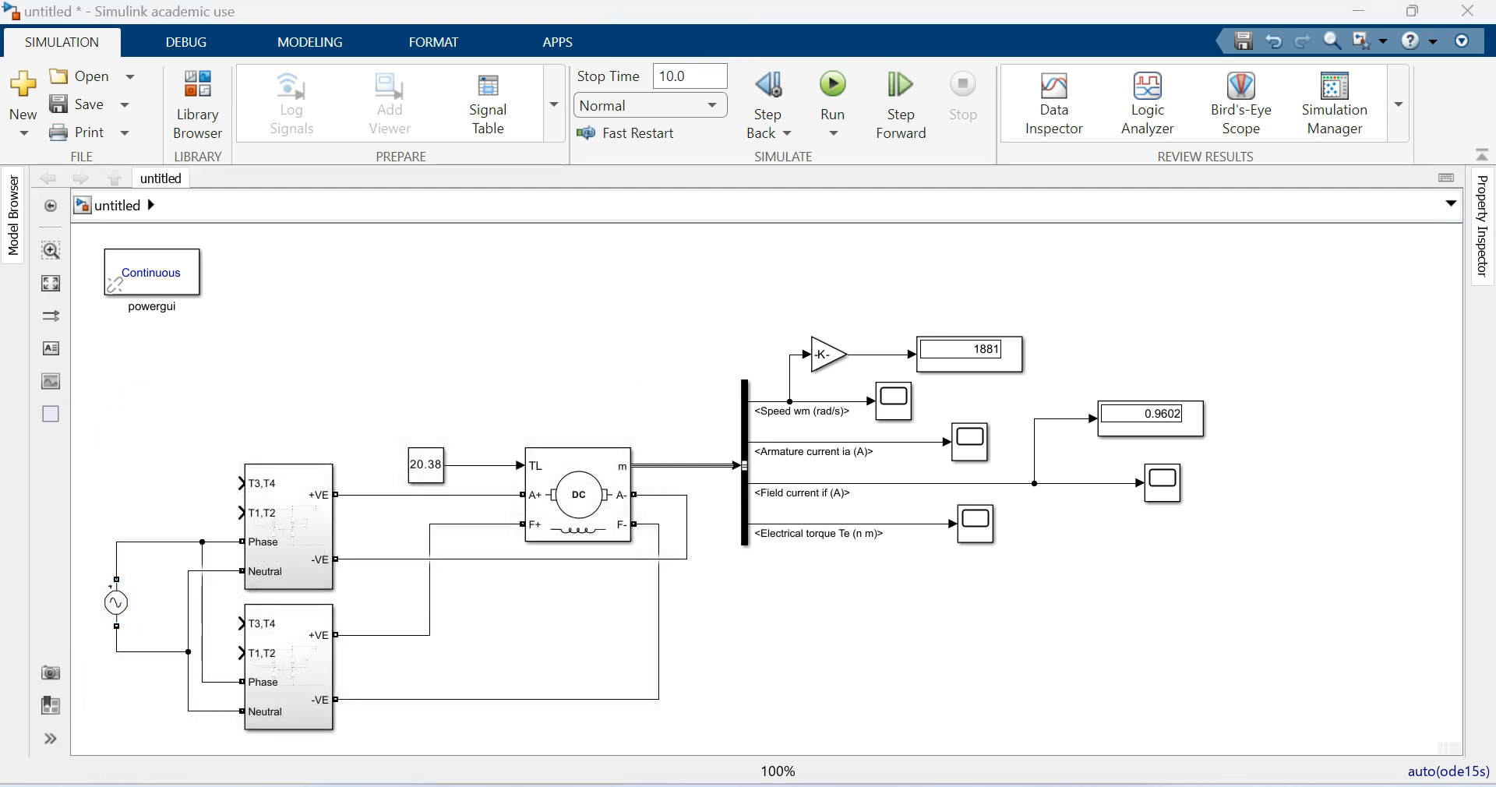
- Shift the whole model right to free space beside the AC source, and place the powergui block above the speed display
{"action": "left_click", "coordinate": [273, 427]}
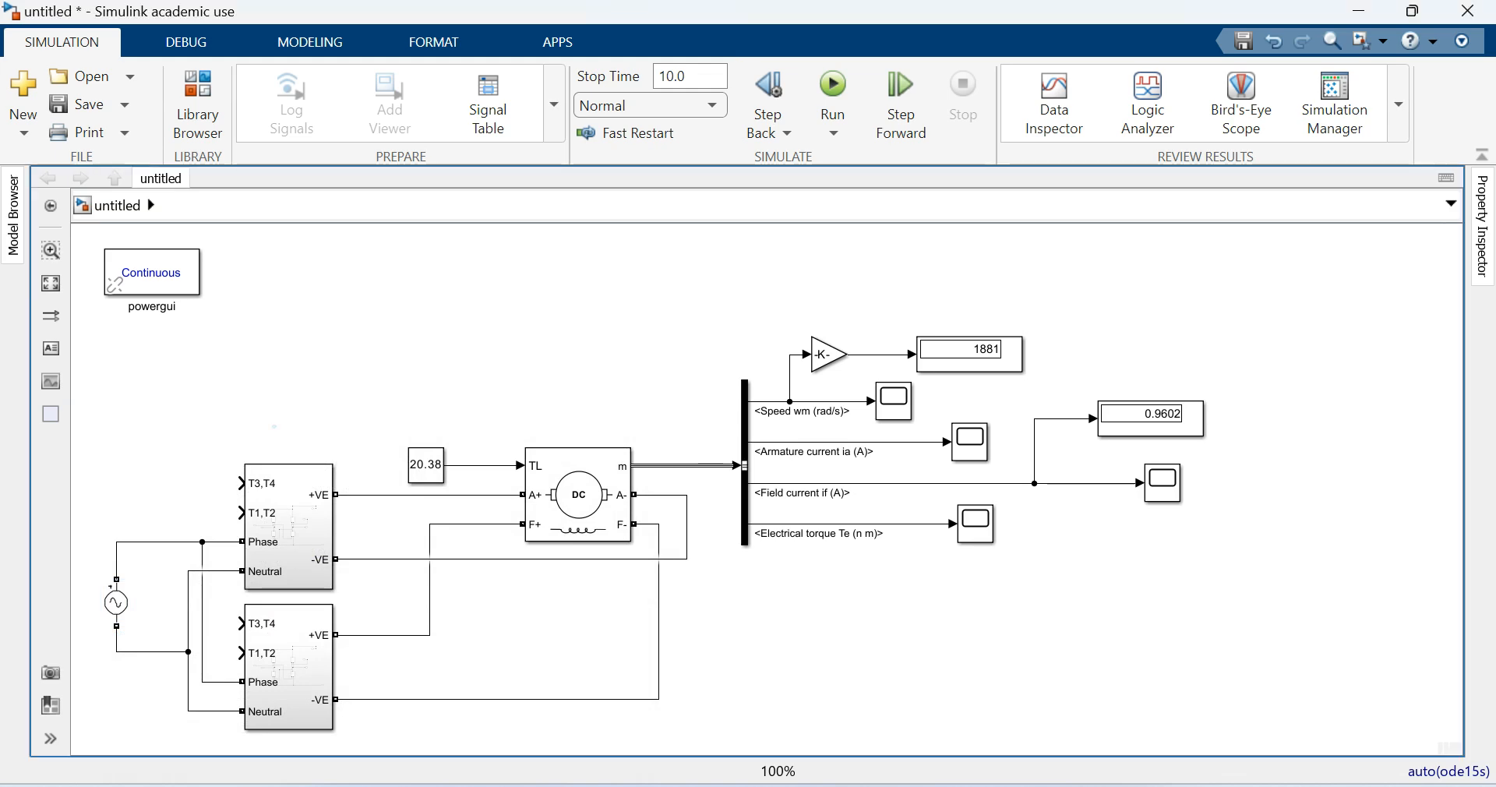
{"action": "key", "text": "ctrl+a"}
{"action": "left_click_drag", "start_coordinate": [284, 502], "coordinate": [716, 485]}
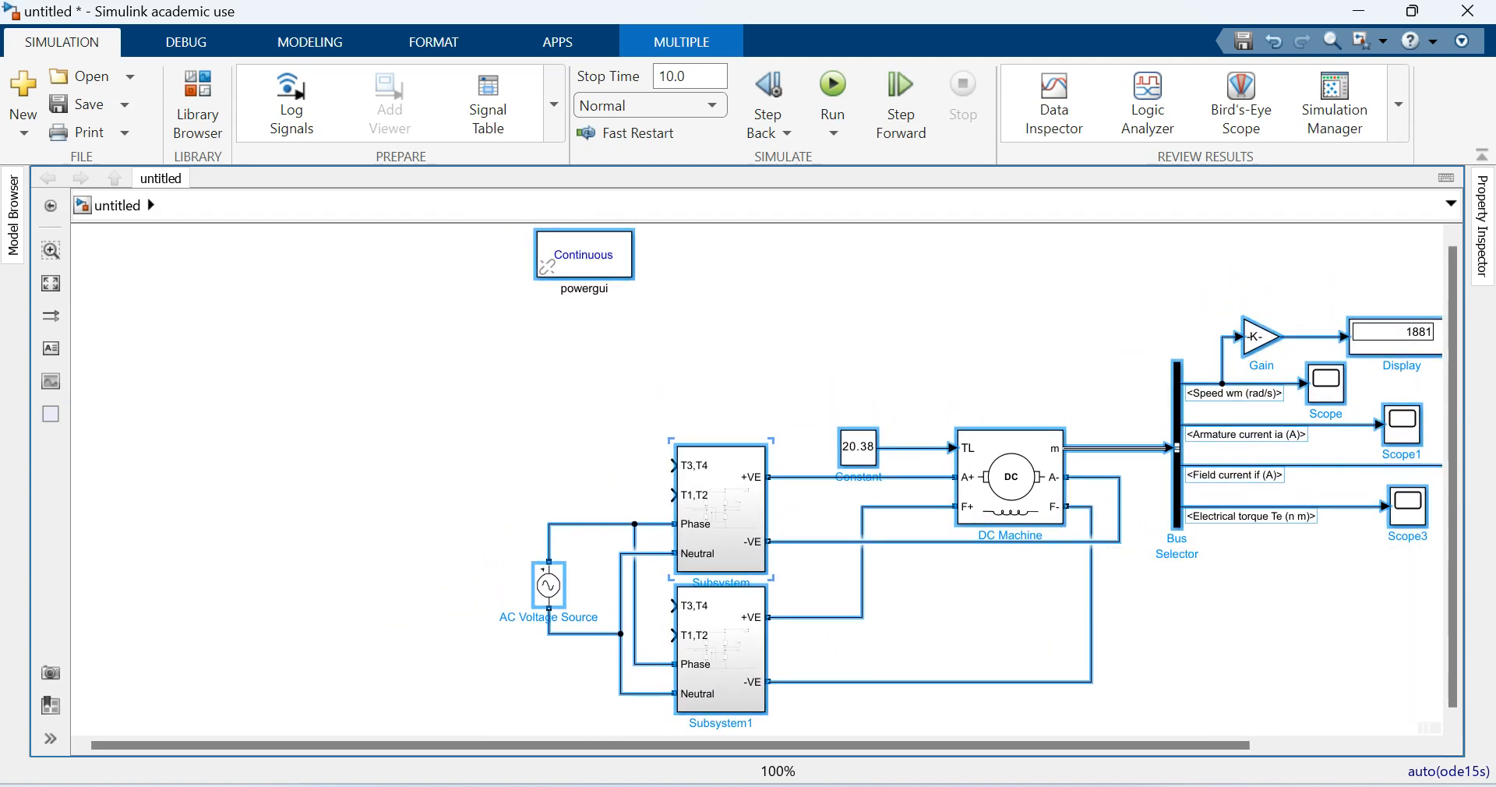
{"action": "left_click", "coordinate": [705, 334]}
{"action": "left_click_drag", "start_coordinate": [584, 255], "coordinate": [1381, 313]}
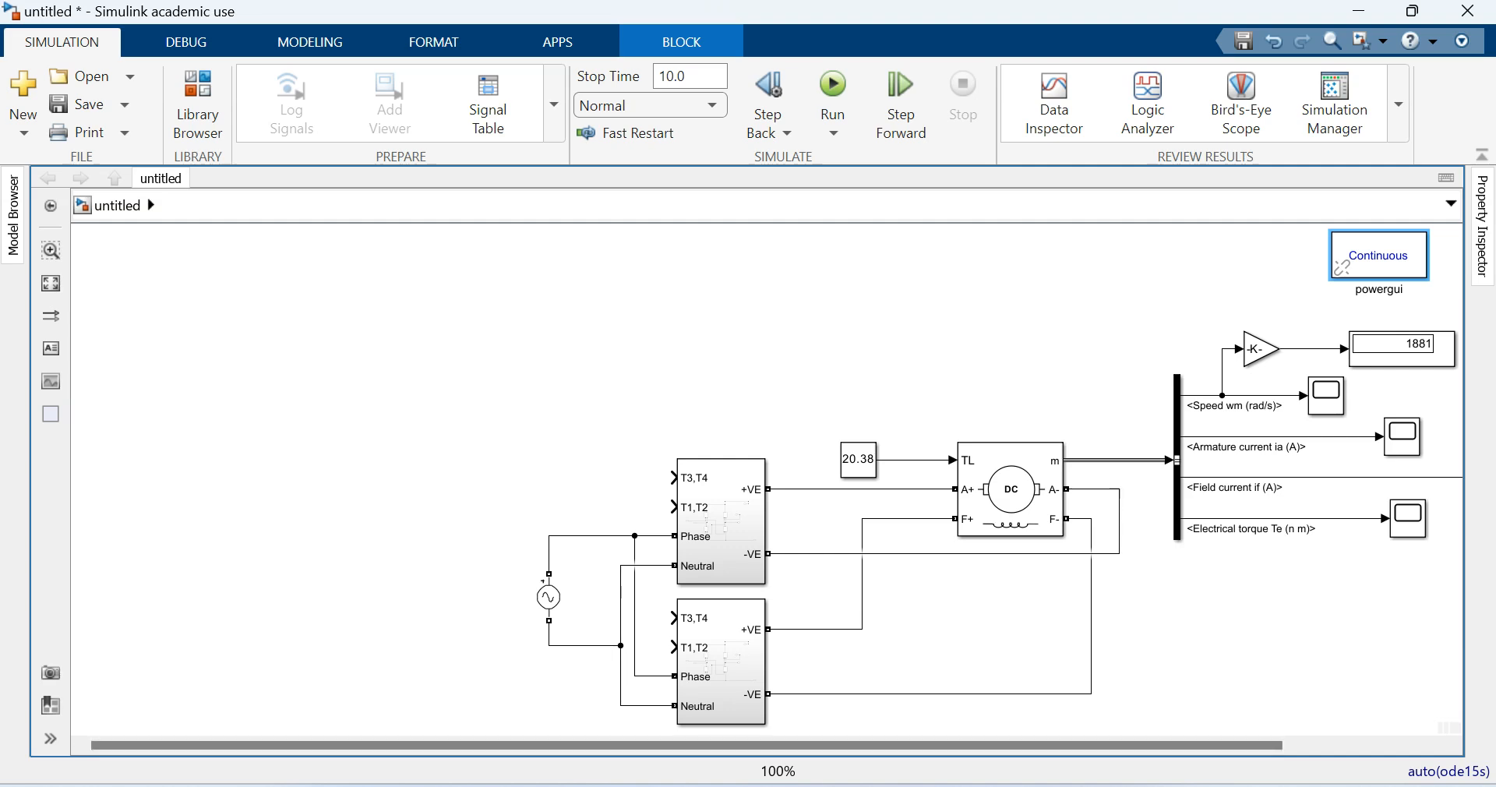
- Reorder the gate inputs on both converter subsystems so that T1,T2 sits above T3,T4
{"action": "left_click_drag", "start_coordinate": [675, 507], "coordinate": [674, 478]}
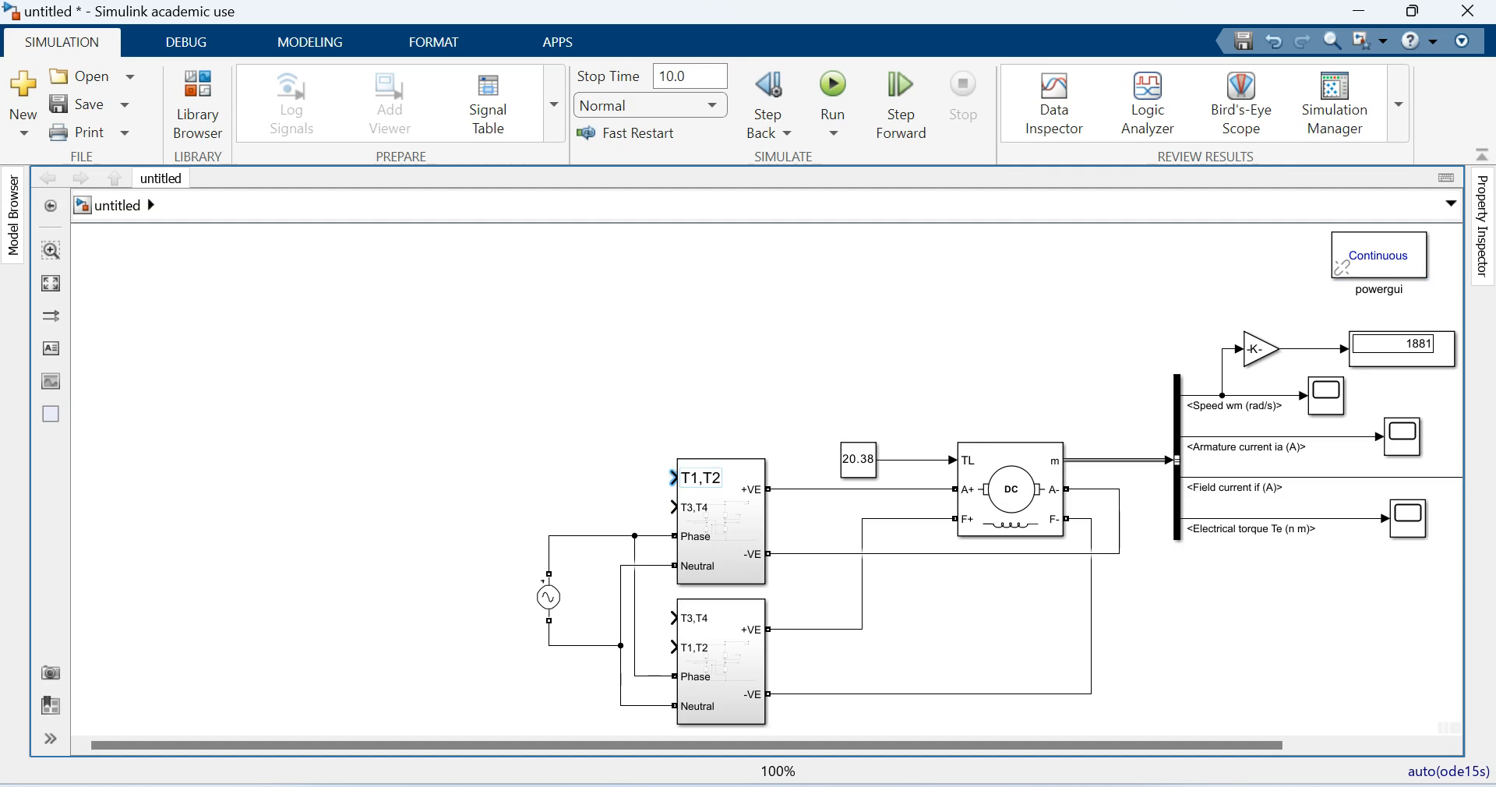
{"action": "left_click_drag", "start_coordinate": [675, 648], "coordinate": [675, 618]}
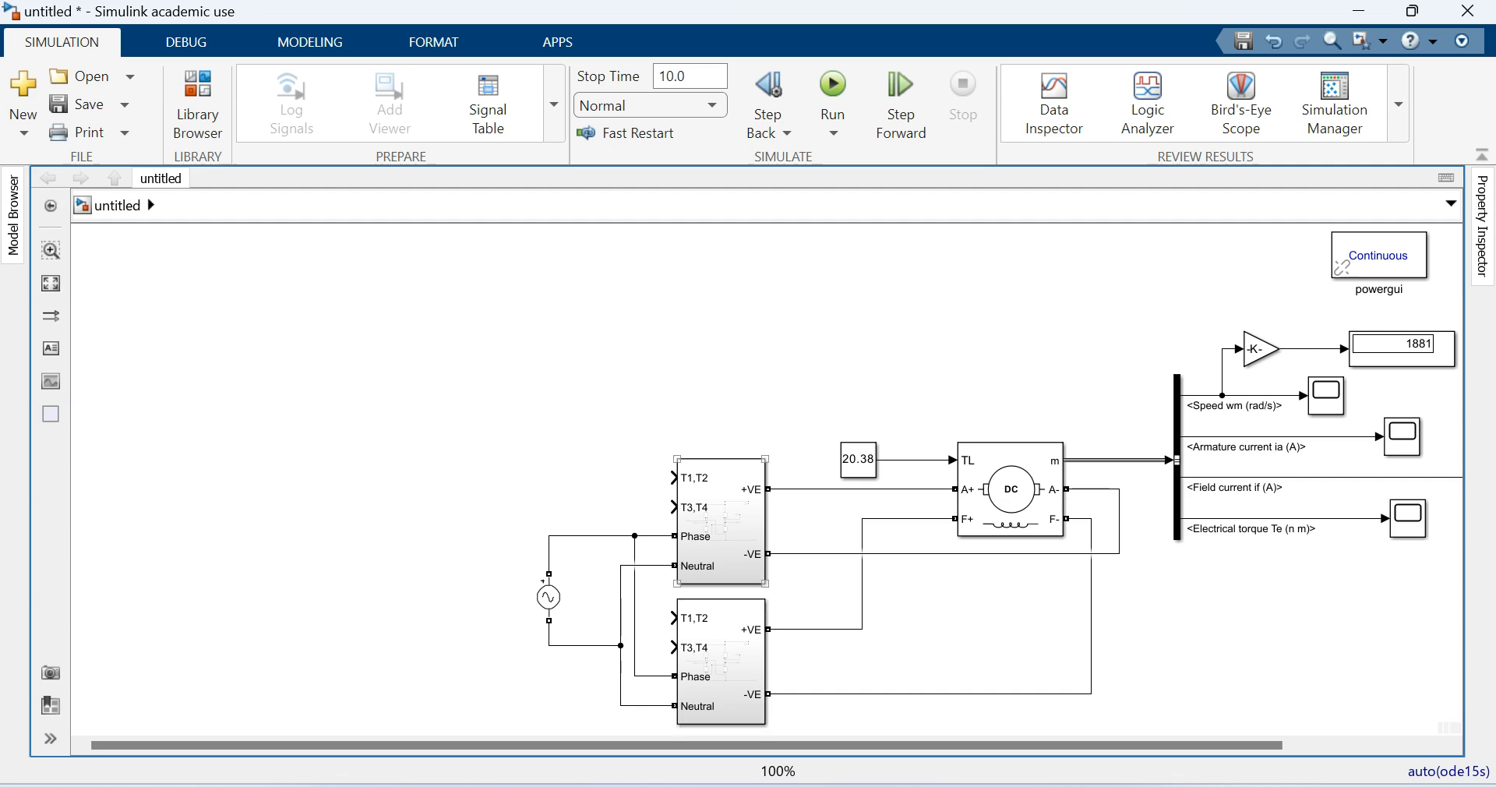
- Move the upper subsystem's name above its block and rename it ARMATURE CONVERTER
{"action": "left_click", "coordinate": [721, 521]}
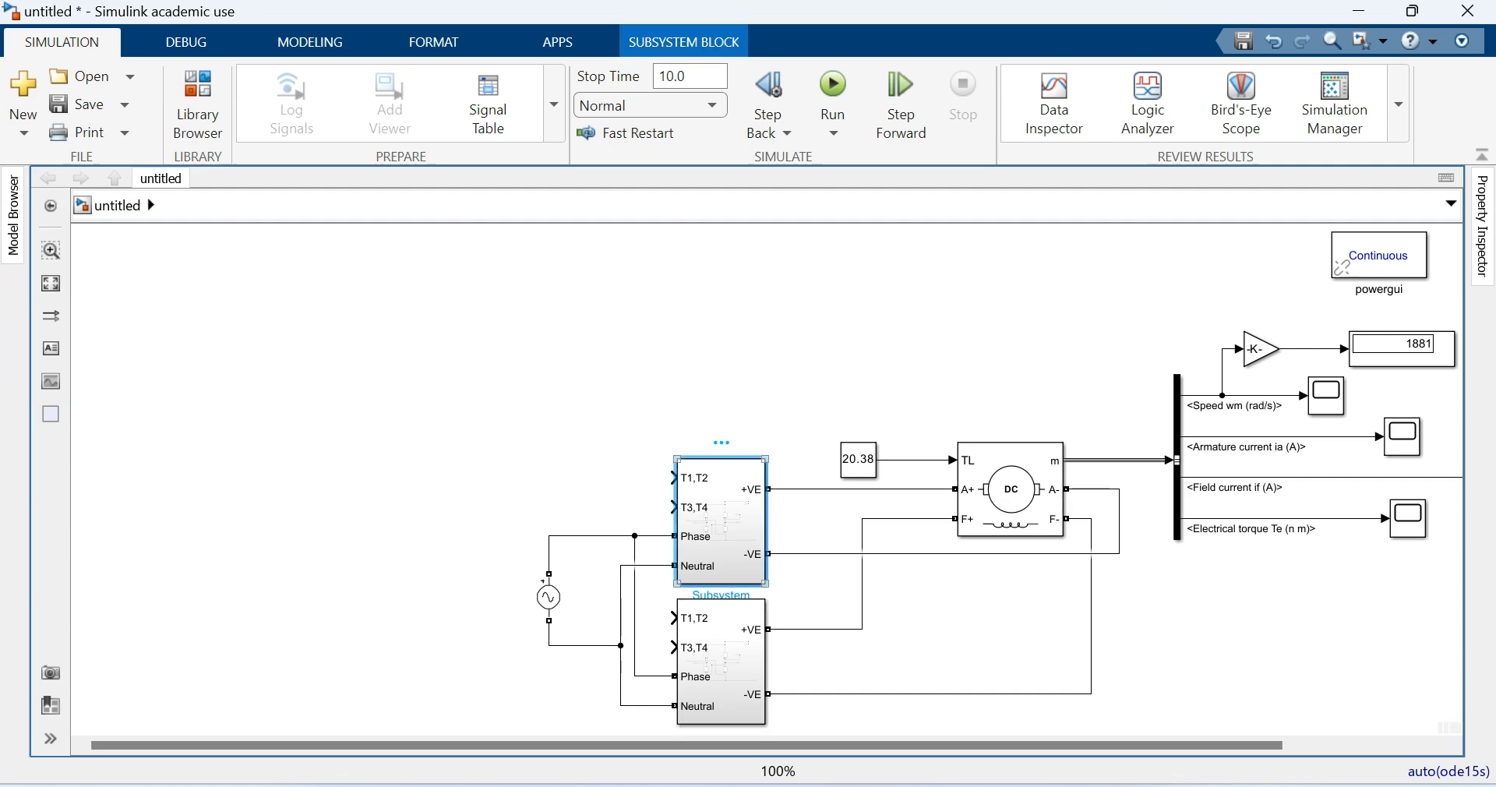
{"action": "left_click_drag", "start_coordinate": [721, 596], "coordinate": [715, 443]}
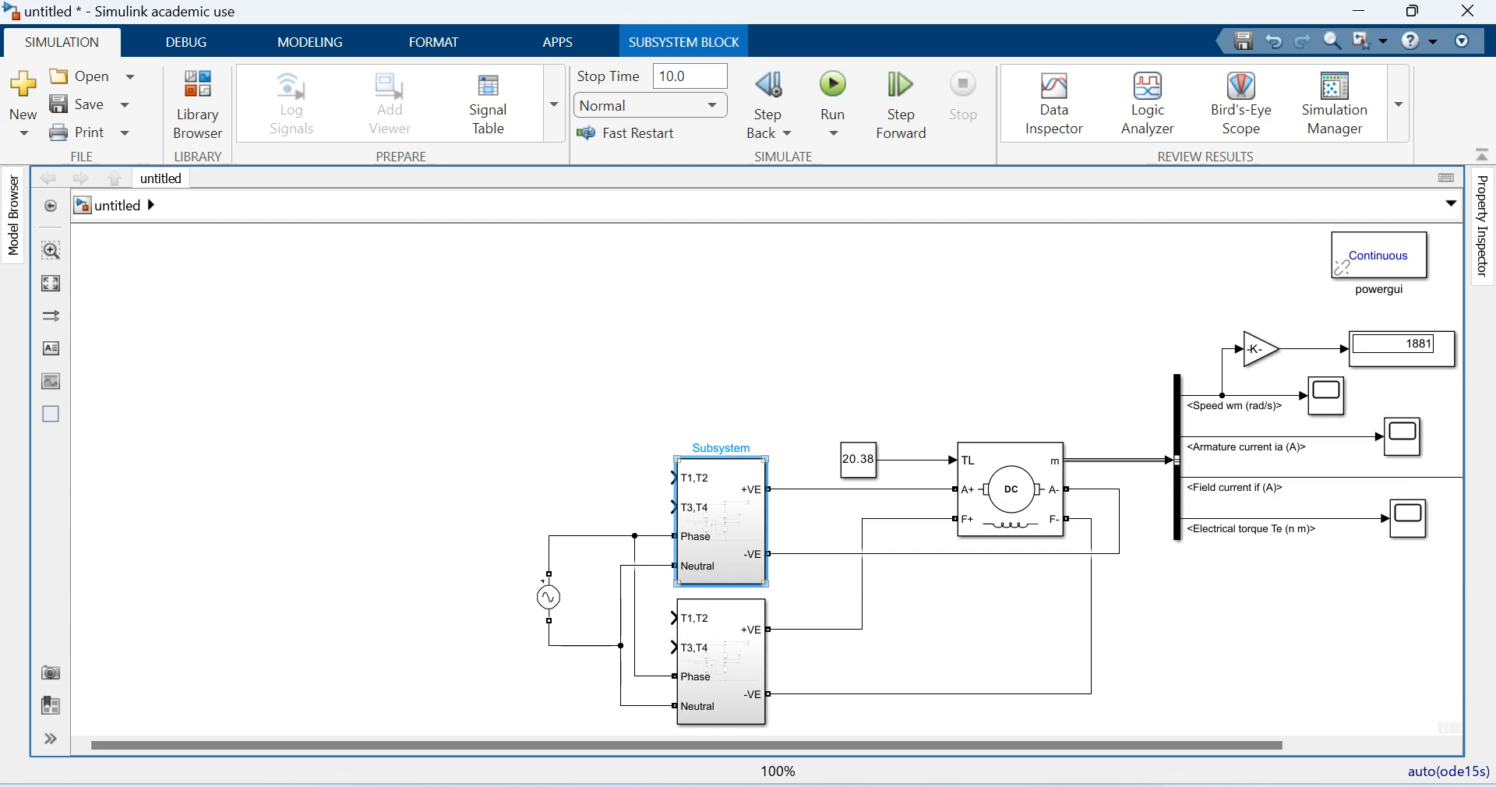
{"action": "double_click", "coordinate": [721, 448]}
{"action": "type", "text": "armature"}
{"action": "key", "text": "BackSpace"}
{"action": "key", "text": "BackSpace"}
{"action": "key", "text": "BackSpace"}
{"action": "key", "text": "BackSpace"}
{"action": "key", "text": "BackSpace"}
{"action": "key", "text": "BackSpace"}
{"action": "key", "text": "BackSpace"}
{"action": "key", "text": "BackSpace"}
{"action": "type", "text": "ARMATURE CONVERTER"}
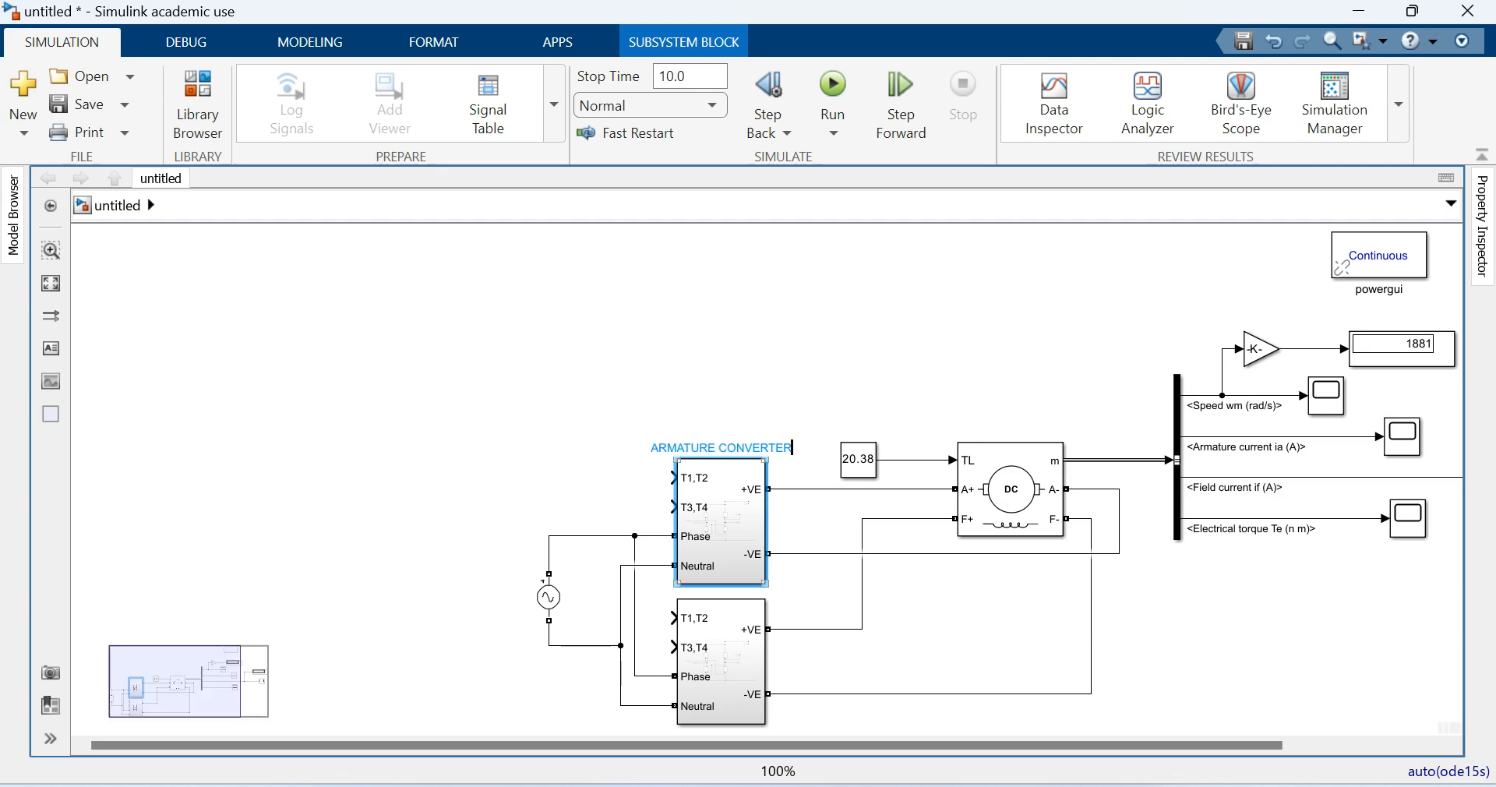
- Rename the lower subsystem FIELD CONVERTER
{"action": "left_click", "coordinate": [721, 663]}
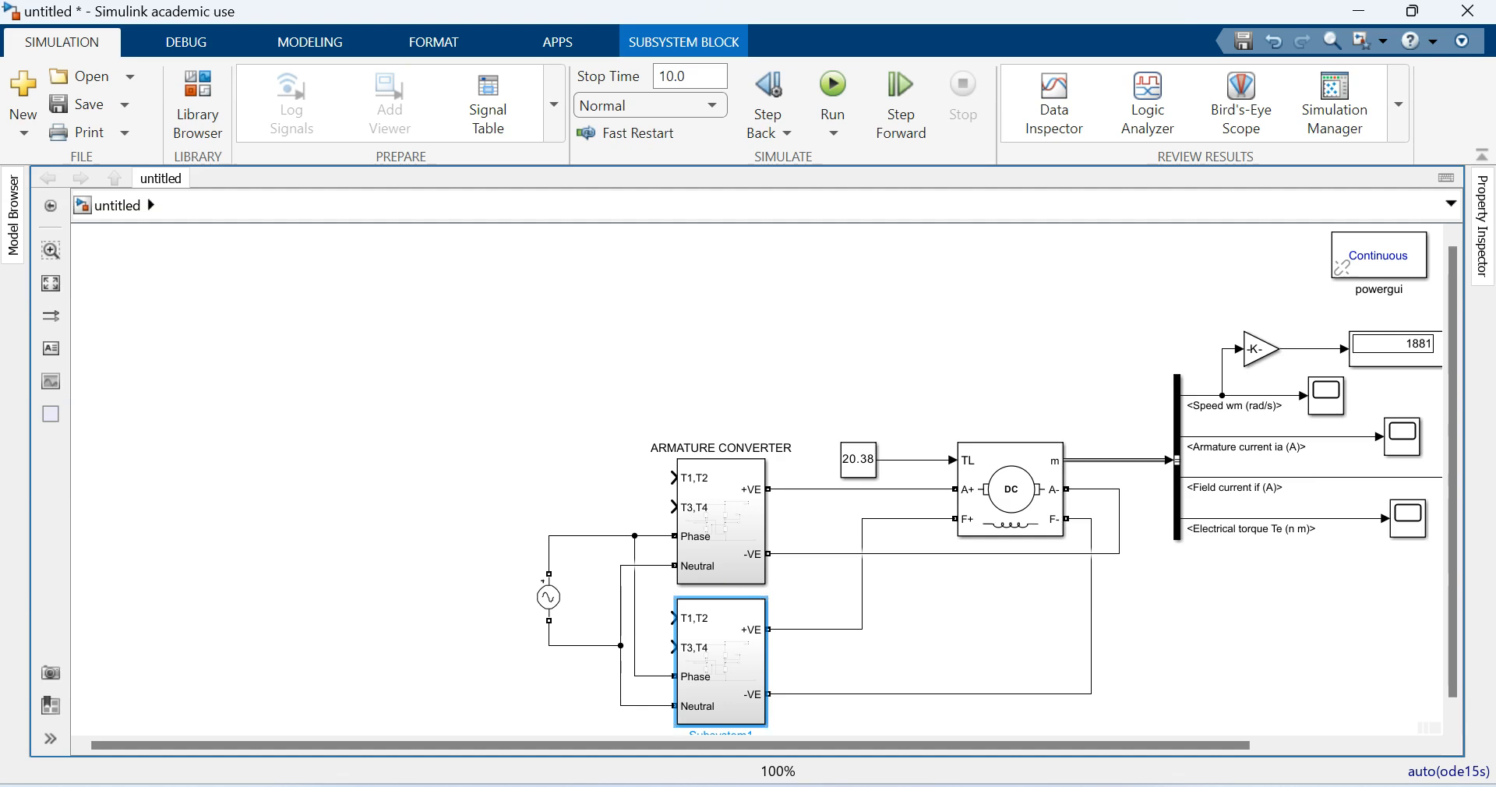
{"action": "scroll", "coordinate": [728, 715], "scroll_direction": "down", "scroll_amount": 1}
{"action": "double_click", "coordinate": [728, 715]}
{"action": "type", "text": "FIELD CONVERTER"}
{"action": "left_click", "coordinate": [460, 467]}
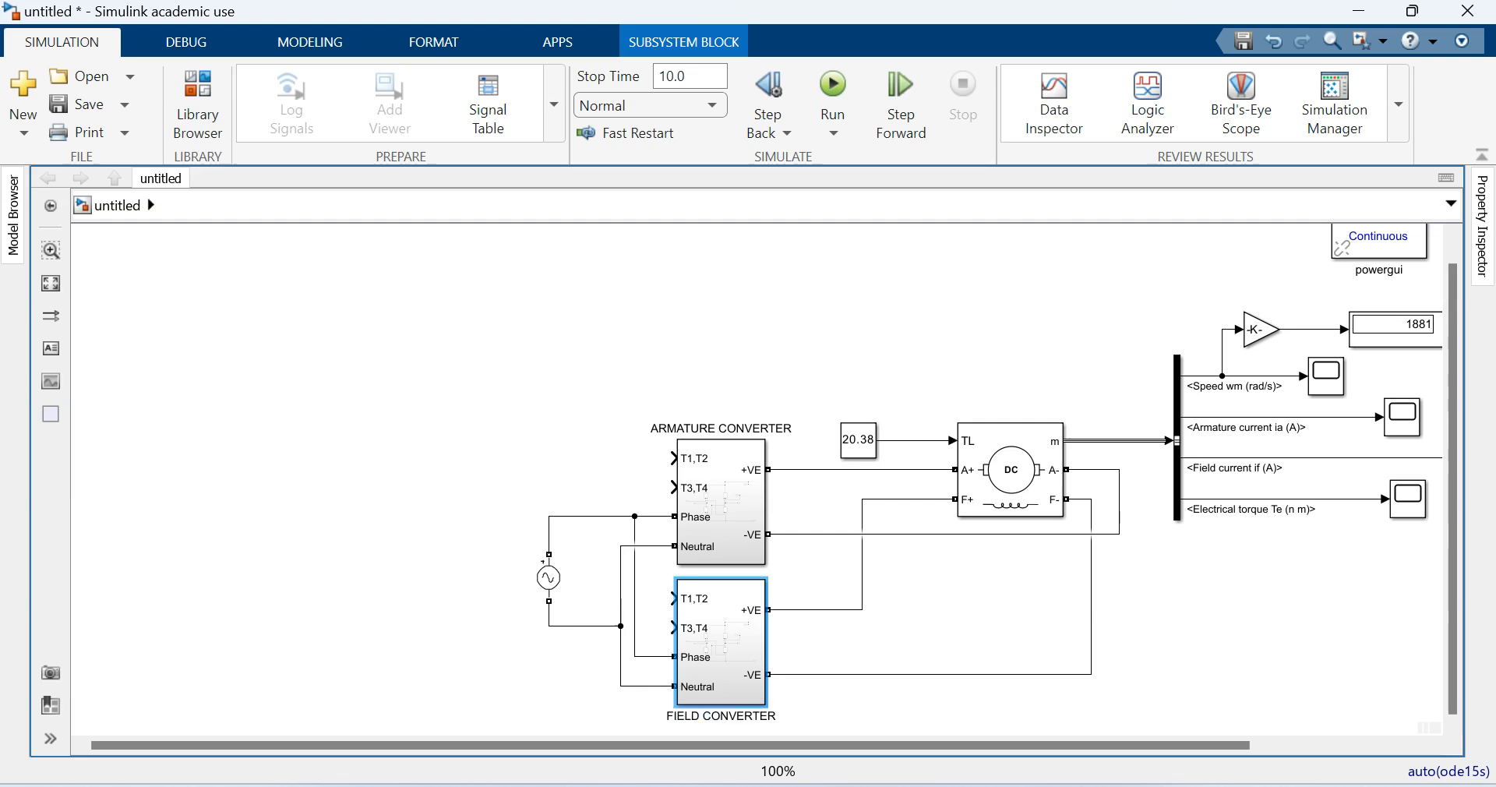
- Save the model as test2 in the Solid State Drives Lab folder
{"action": "left_click", "coordinate": [81, 105]}
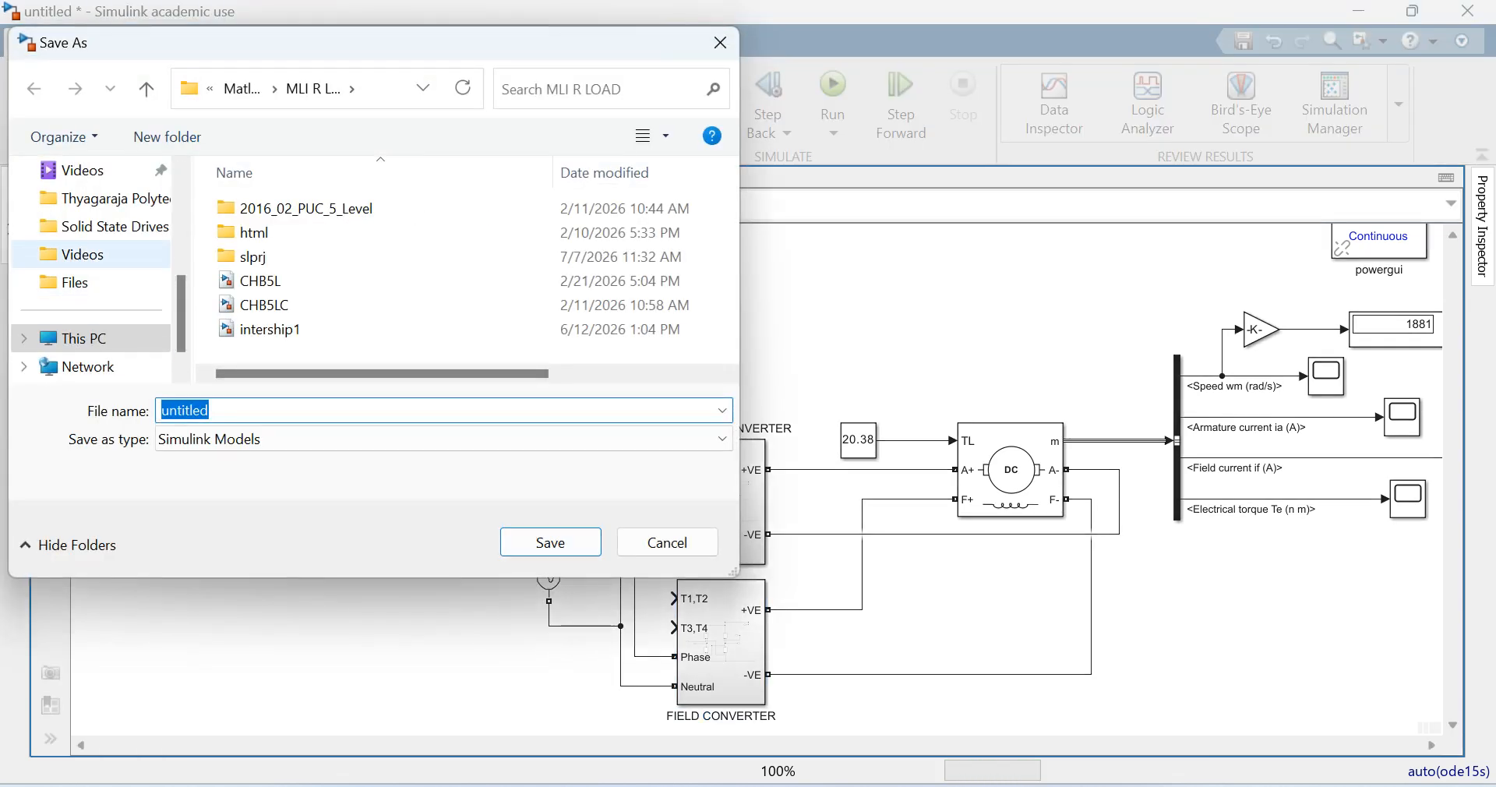
{"action": "left_click", "coordinate": [115, 227]}
{"action": "left_click", "coordinate": [255, 282]}
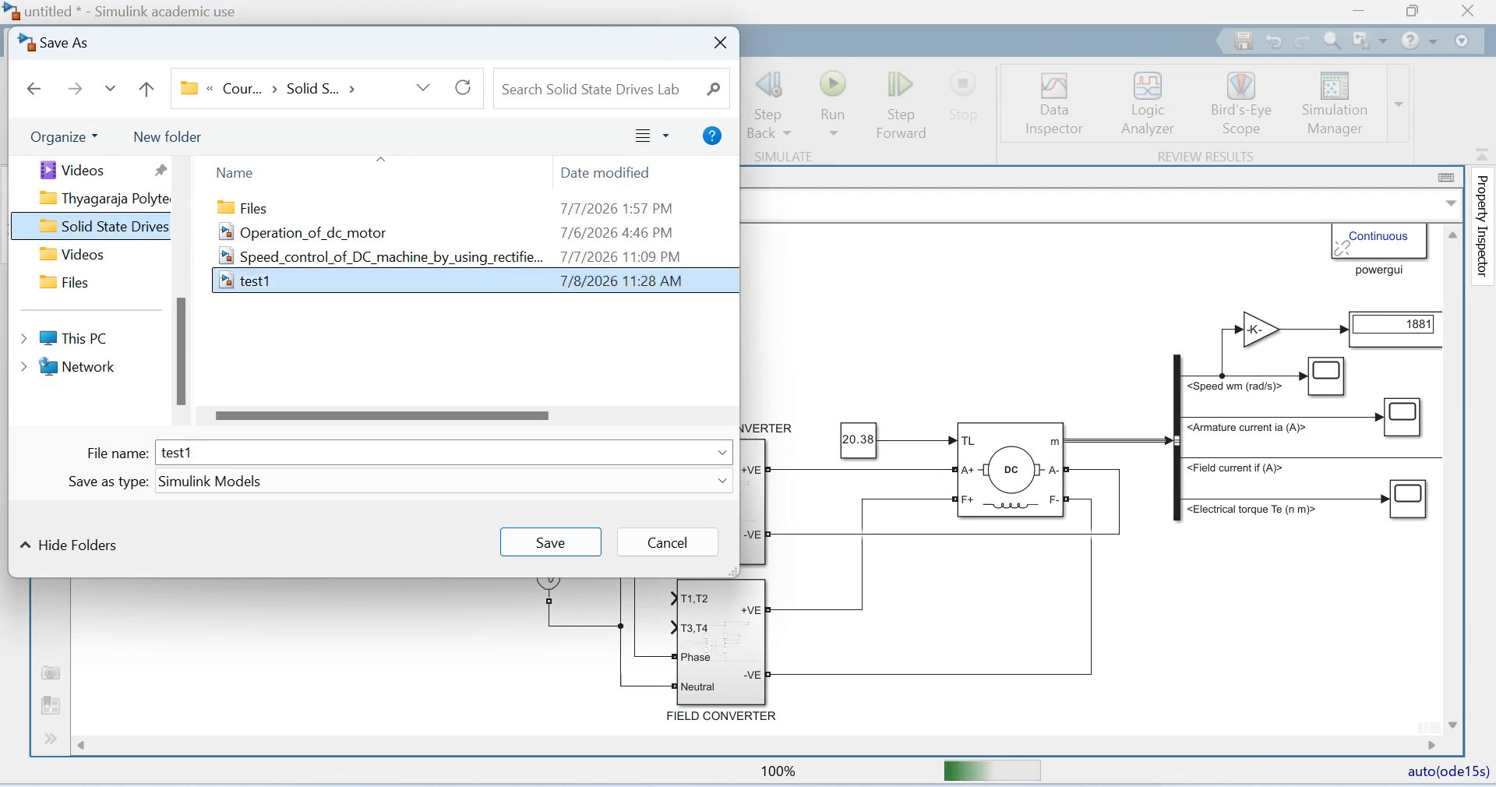
{"action": "left_click", "coordinate": [204, 453]}
{"action": "left_click", "coordinate": [204, 452]}
{"action": "key", "text": "BackSpace"}
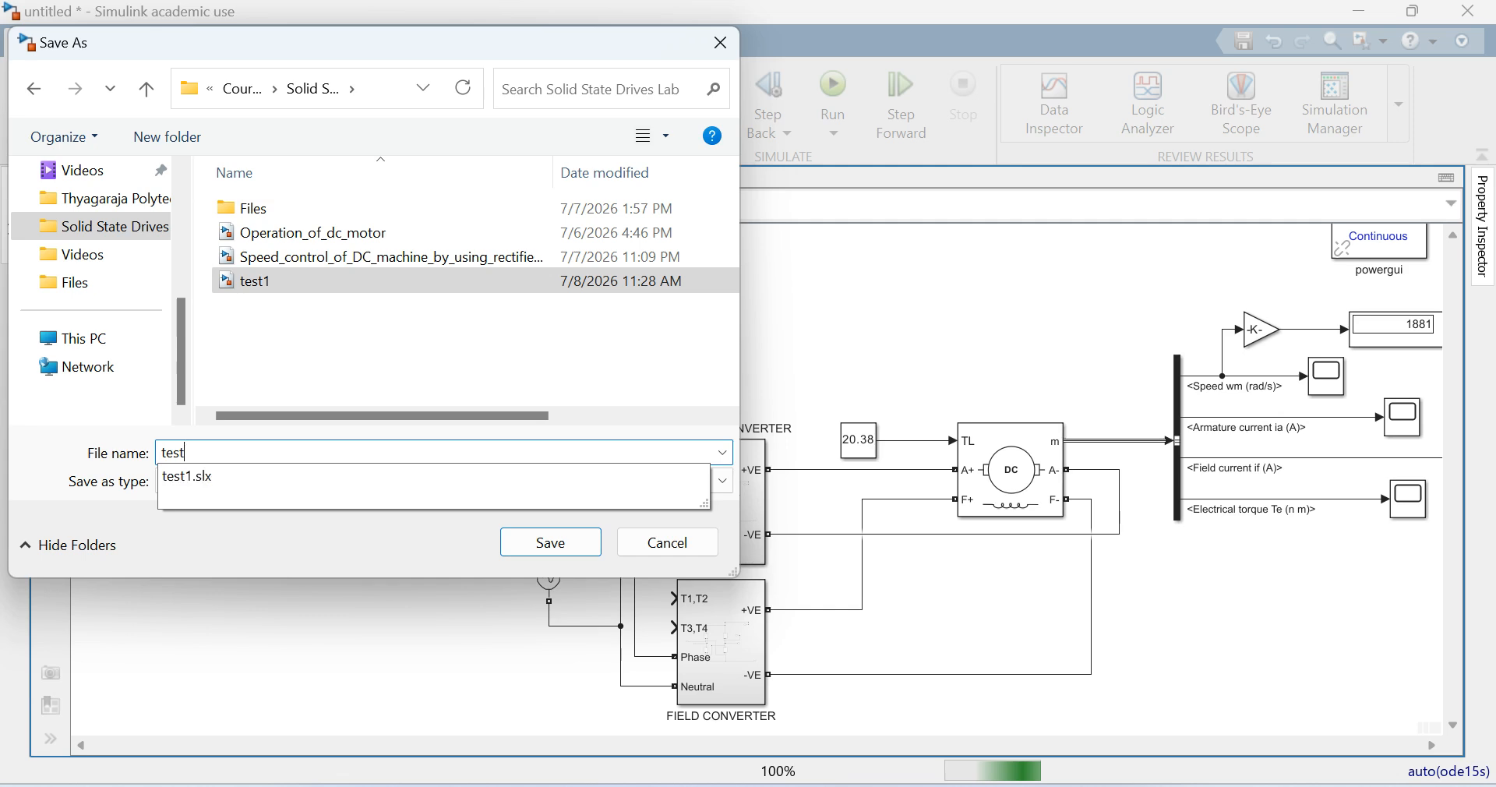
{"action": "type", "text": "2"}
{"action": "key", "text": "Return"}
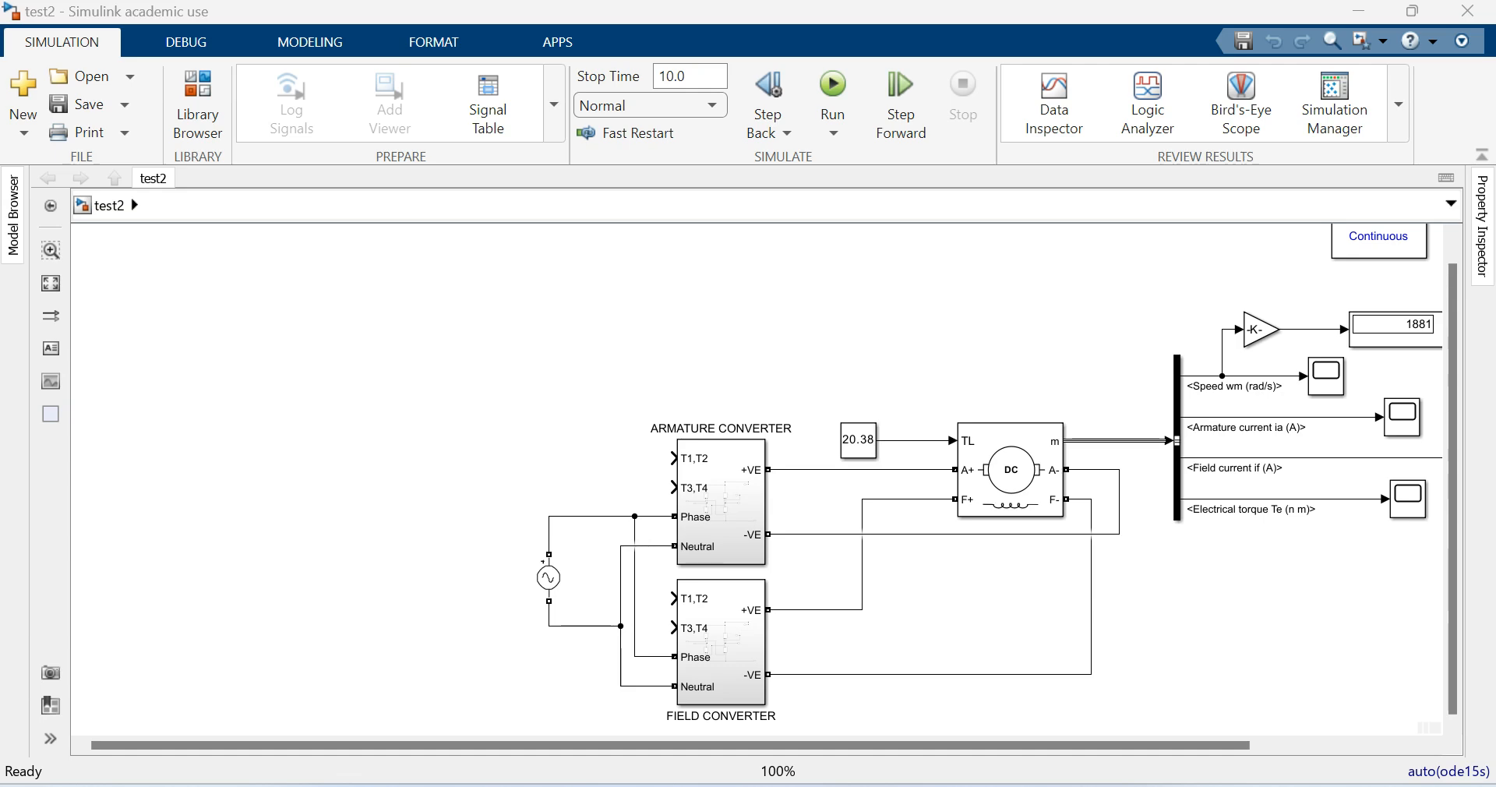
- Switch to the empty untitled1 model and add a Sine Wave block from the Simulink Sources library
{"action": "key", "text": "alt+Tab"}
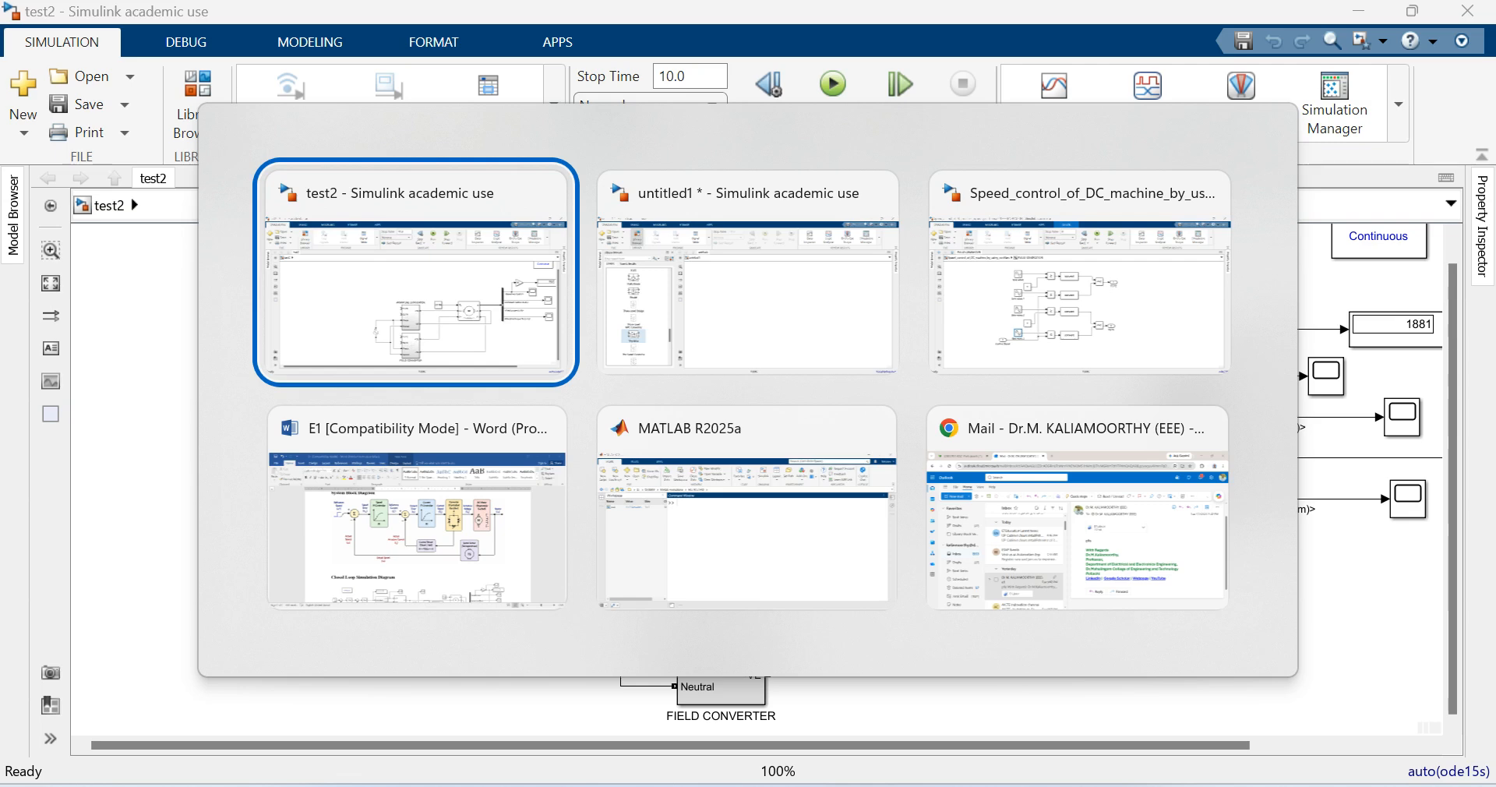
{"action": "key", "text": "alt+Tab"}
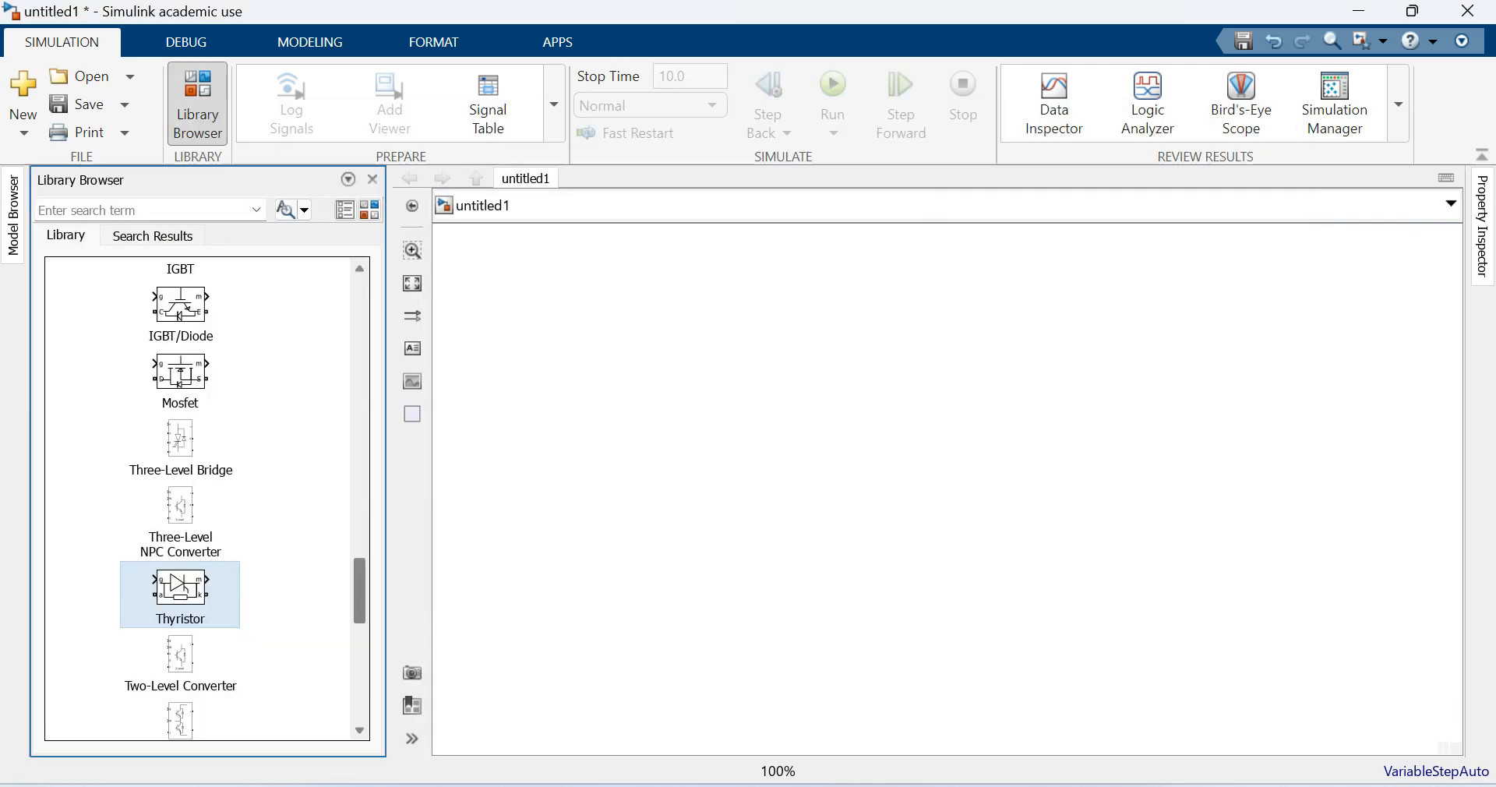
{"action": "left_click_drag", "start_coordinate": [360, 591], "coordinate": [360, 300]}
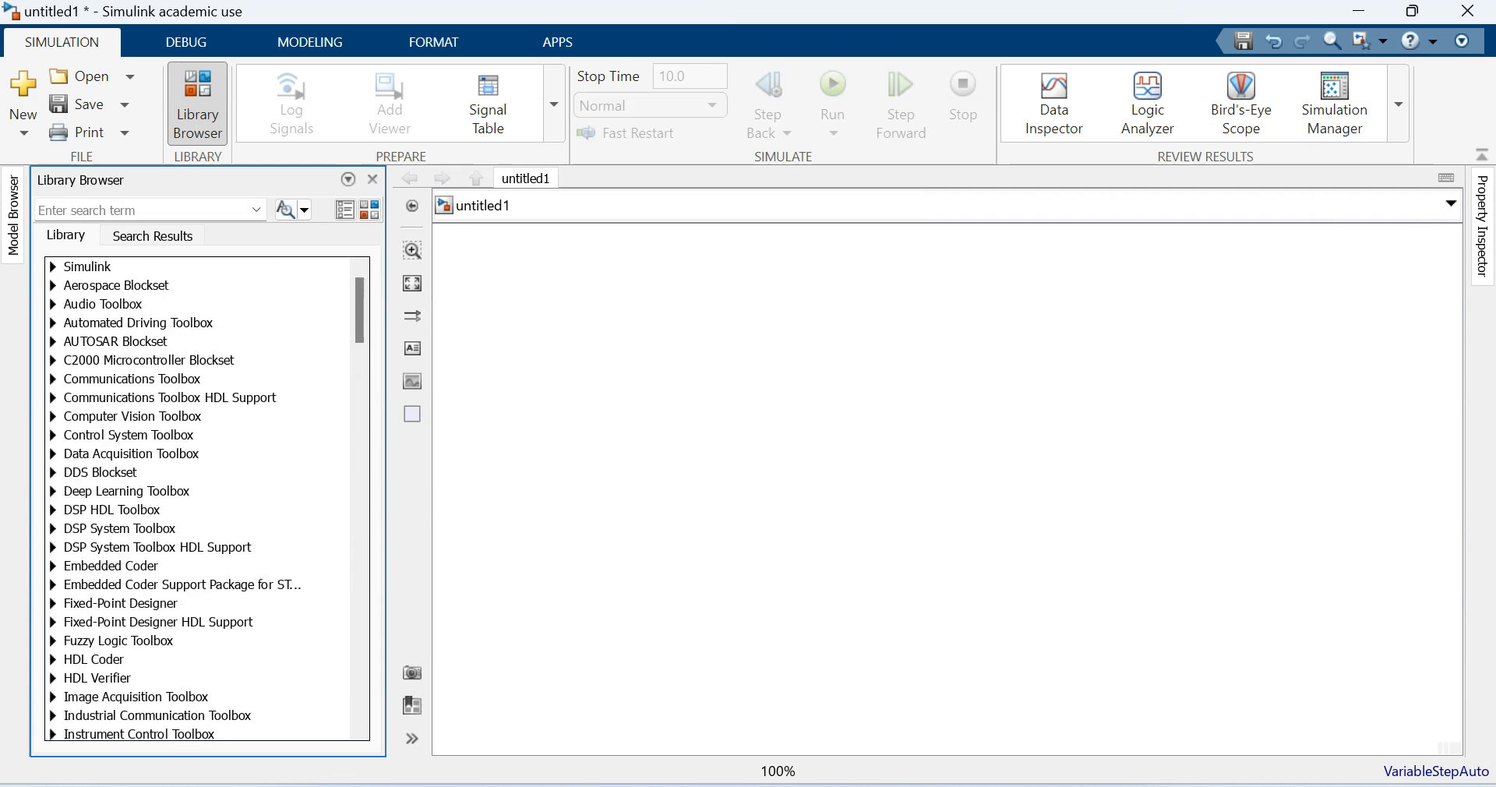
{"action": "left_click", "coordinate": [53, 267]}
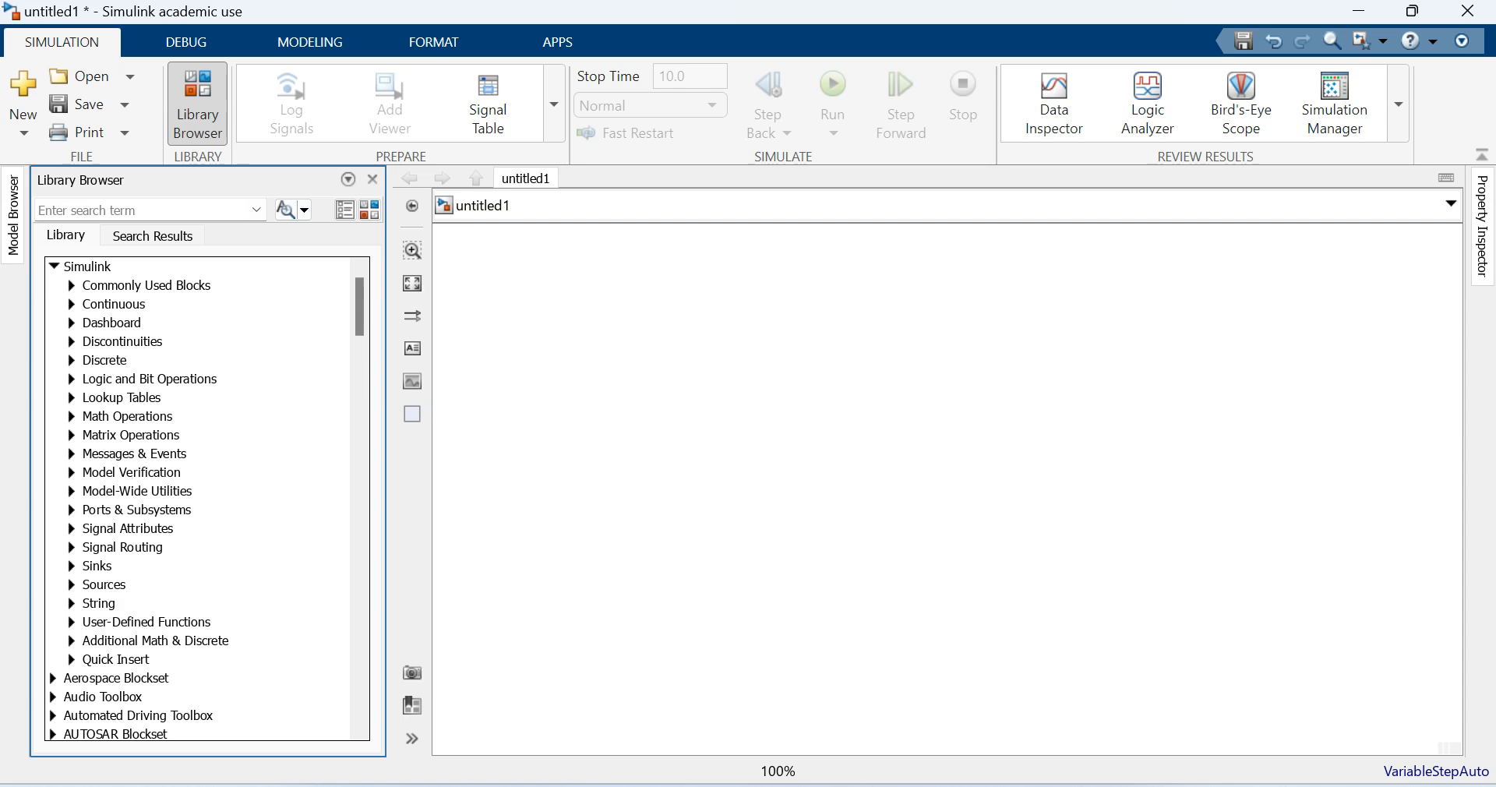
{"action": "left_click", "coordinate": [72, 584]}
{"action": "scroll", "coordinate": [207, 498], "scroll_direction": "down", "scroll_amount": 6}
{"action": "scroll", "coordinate": [206, 499], "scroll_direction": "down", "scroll_amount": 4}
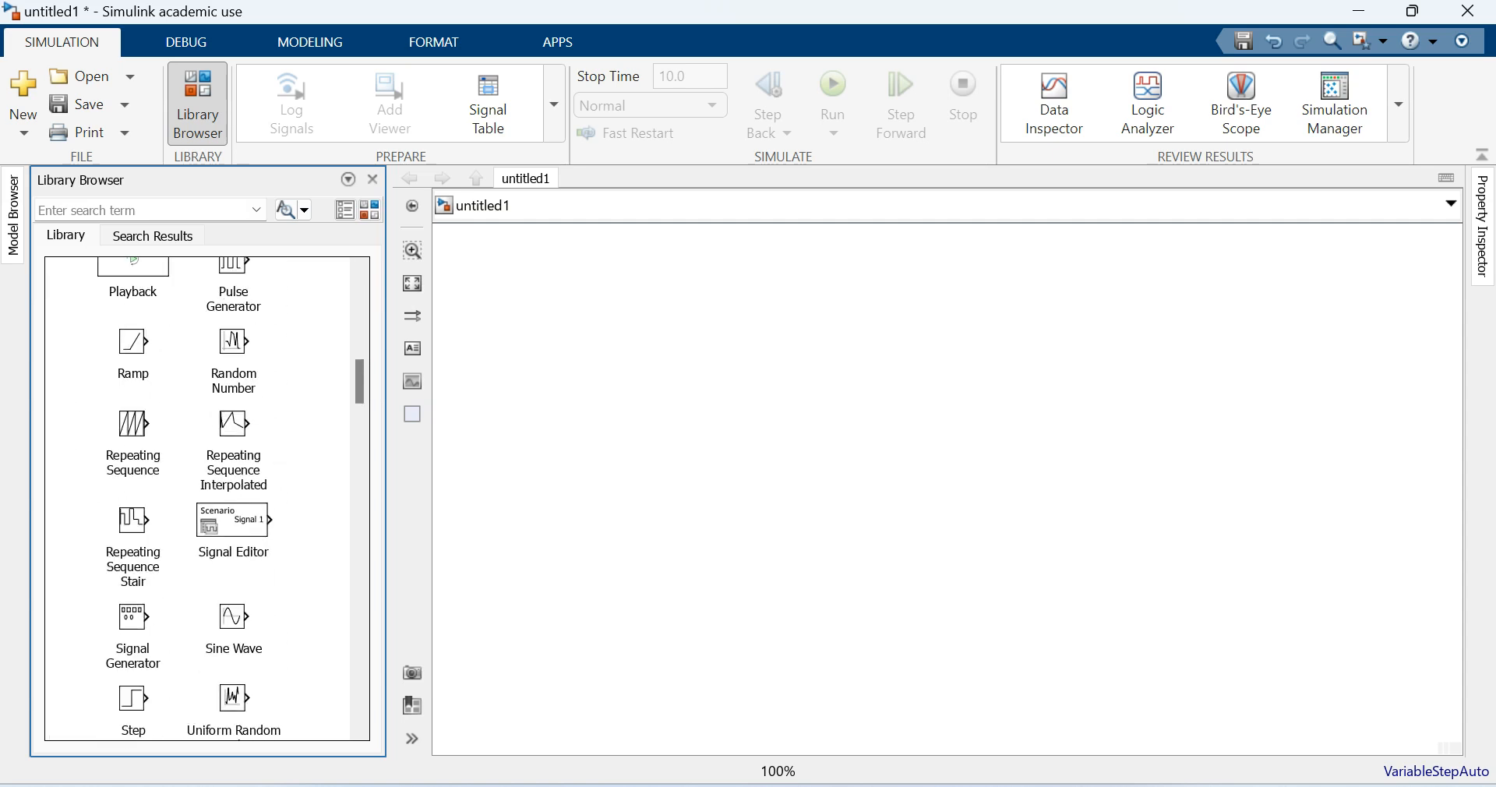
{"action": "left_click_drag", "start_coordinate": [234, 624], "coordinate": [731, 341]}
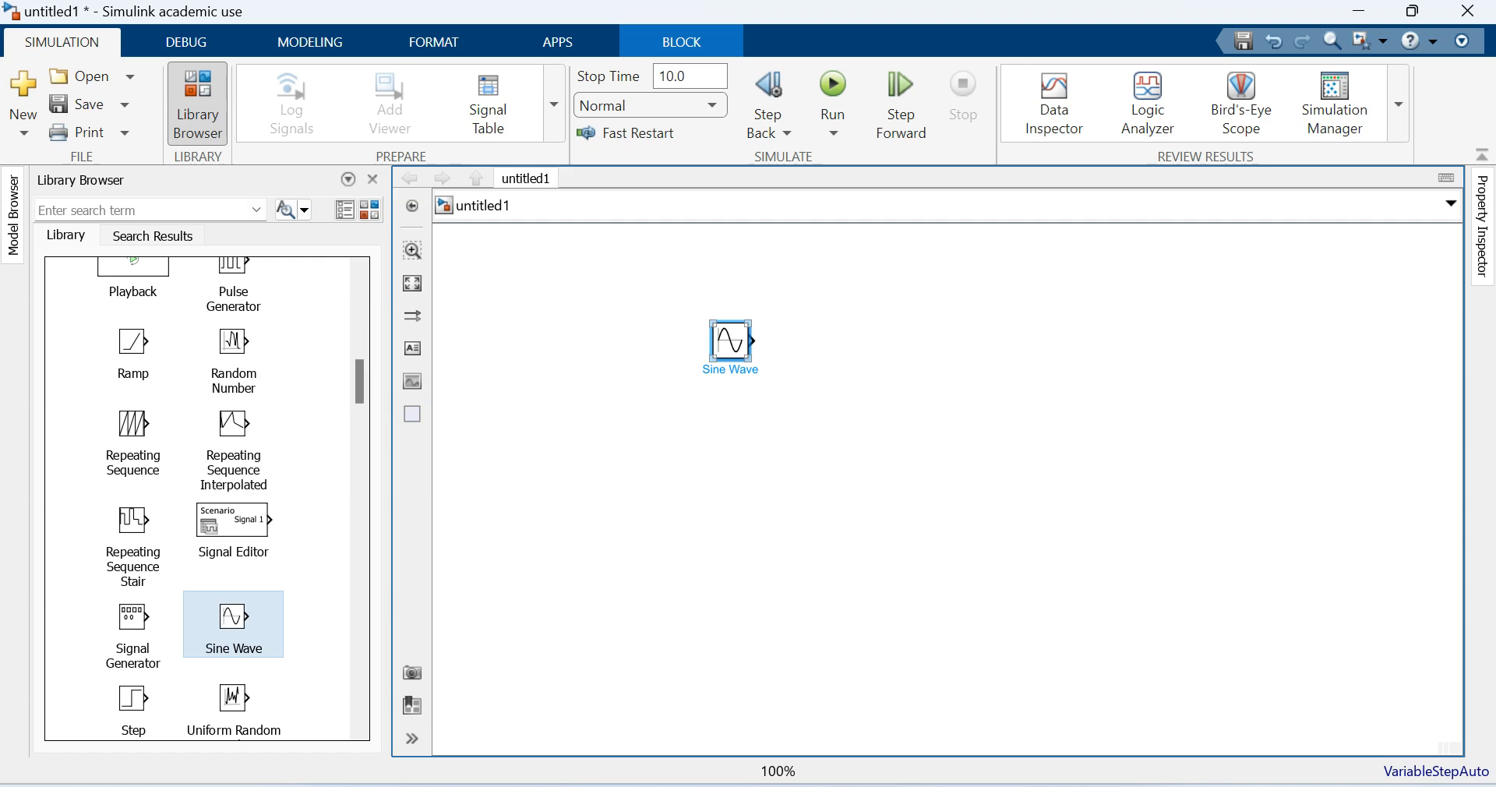
- Set the Sine Wave block's amplitude to 5 and its frequency to 2*PI*50 rad/sec
{"action": "double_click", "coordinate": [731, 340]}
{"action": "double_click", "coordinate": [777, 516]}
{"action": "type", "text": "5"}
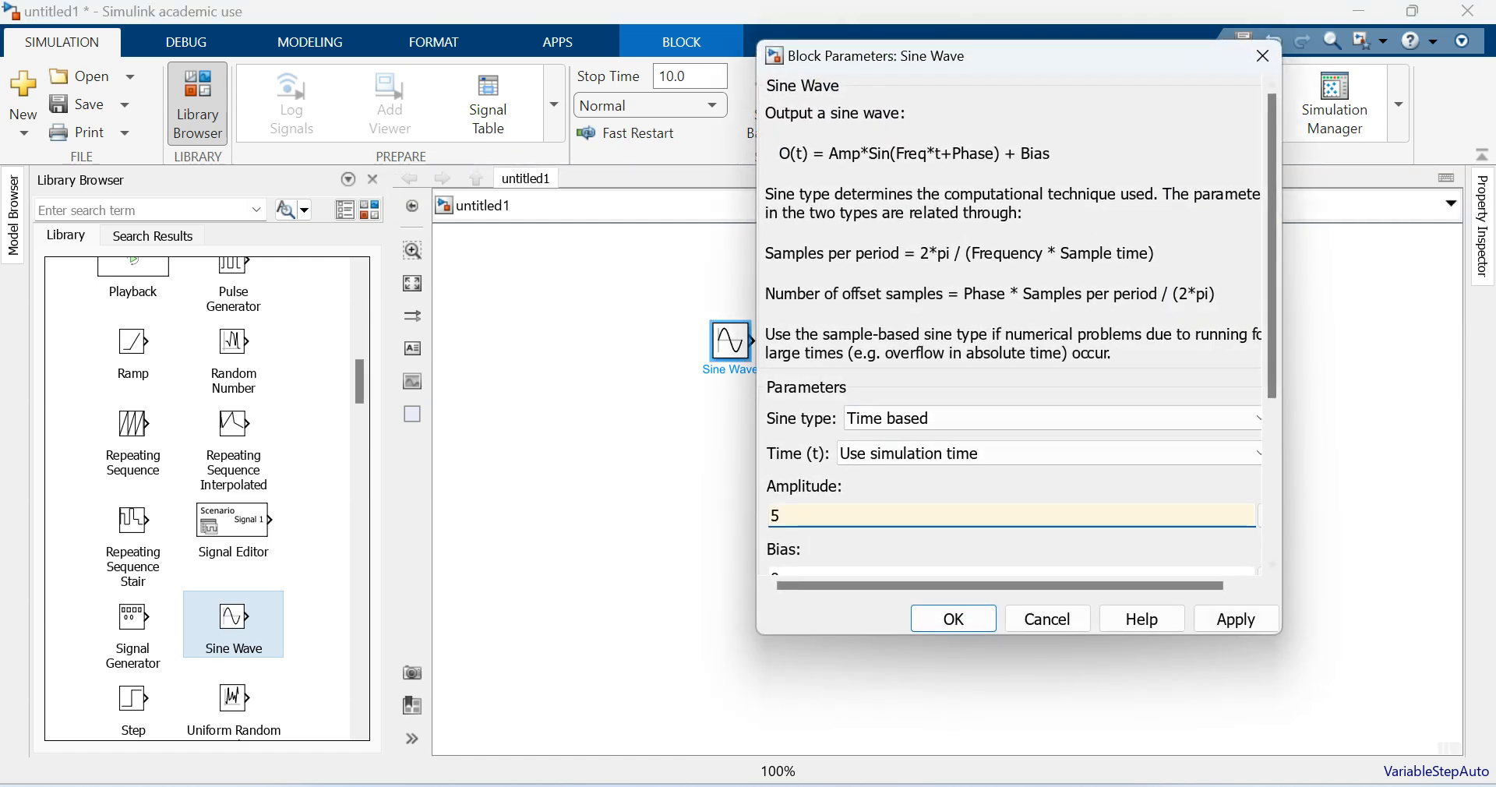
{"action": "left_click_drag", "start_coordinate": [1272, 257], "coordinate": [1272, 421]}
{"action": "double_click", "coordinate": [776, 386]}
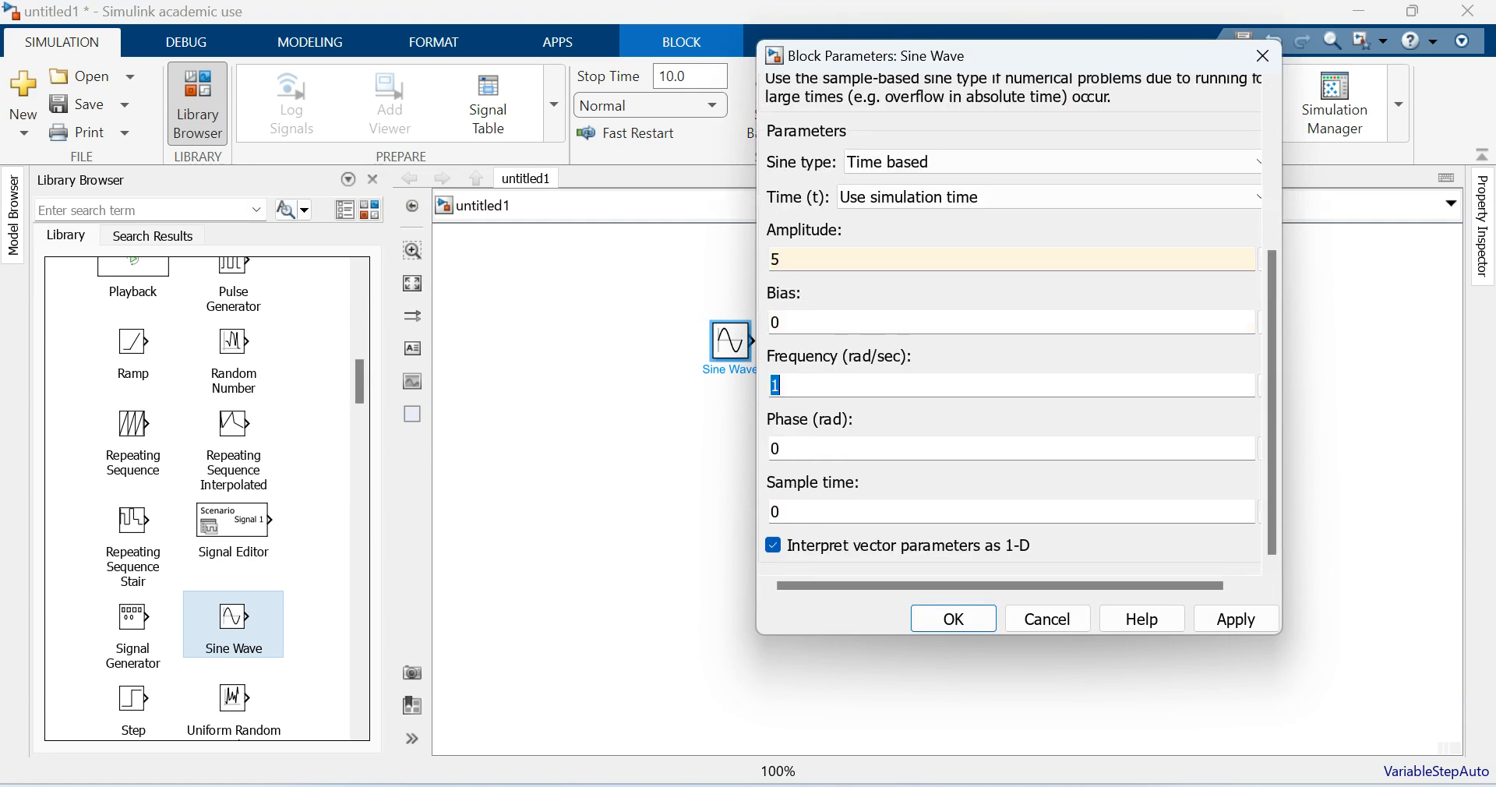
{"action": "type", "text": "2*PI"}
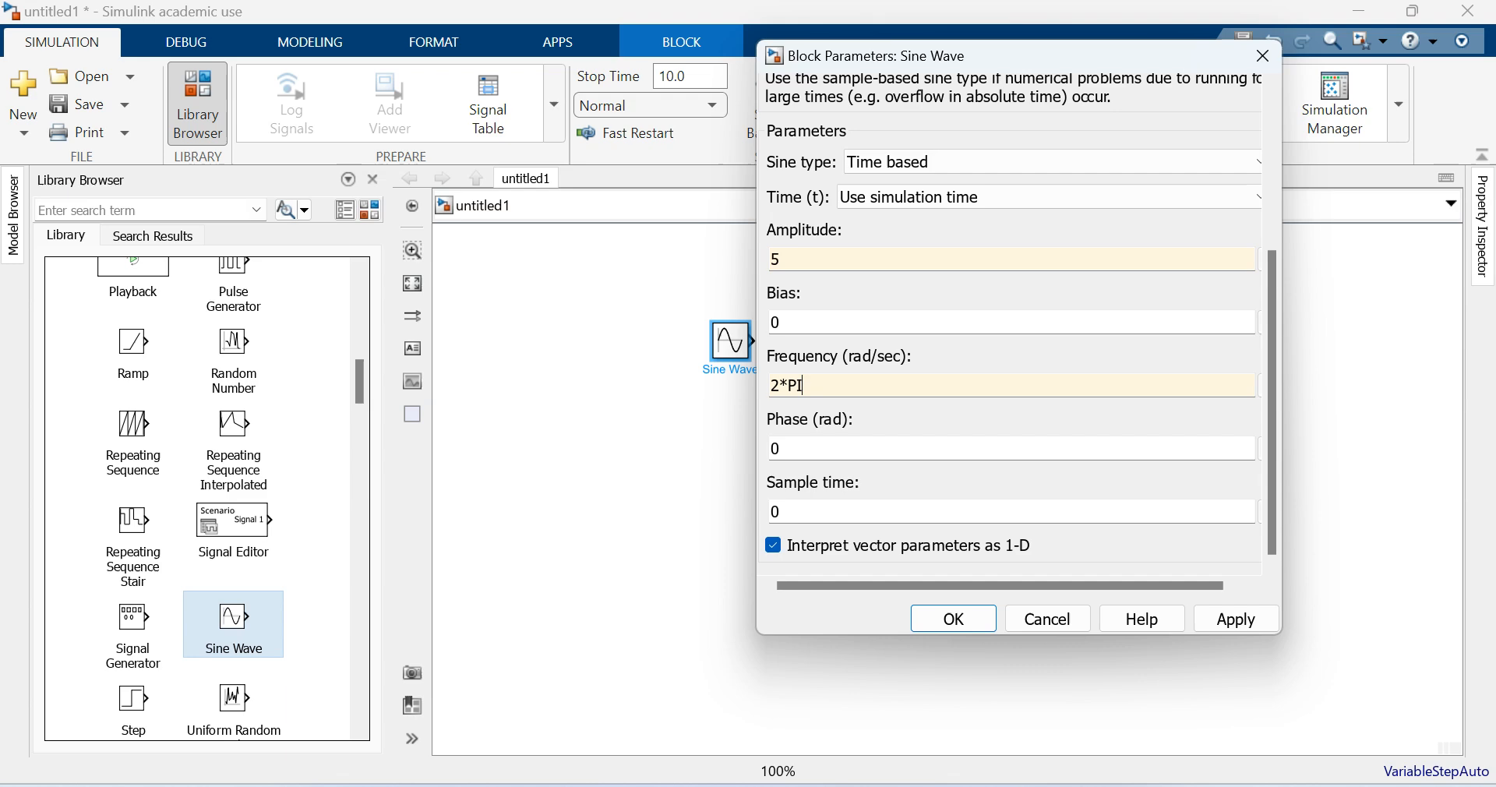
{"action": "type", "text": "*50"}
{"action": "key", "text": "Return"}
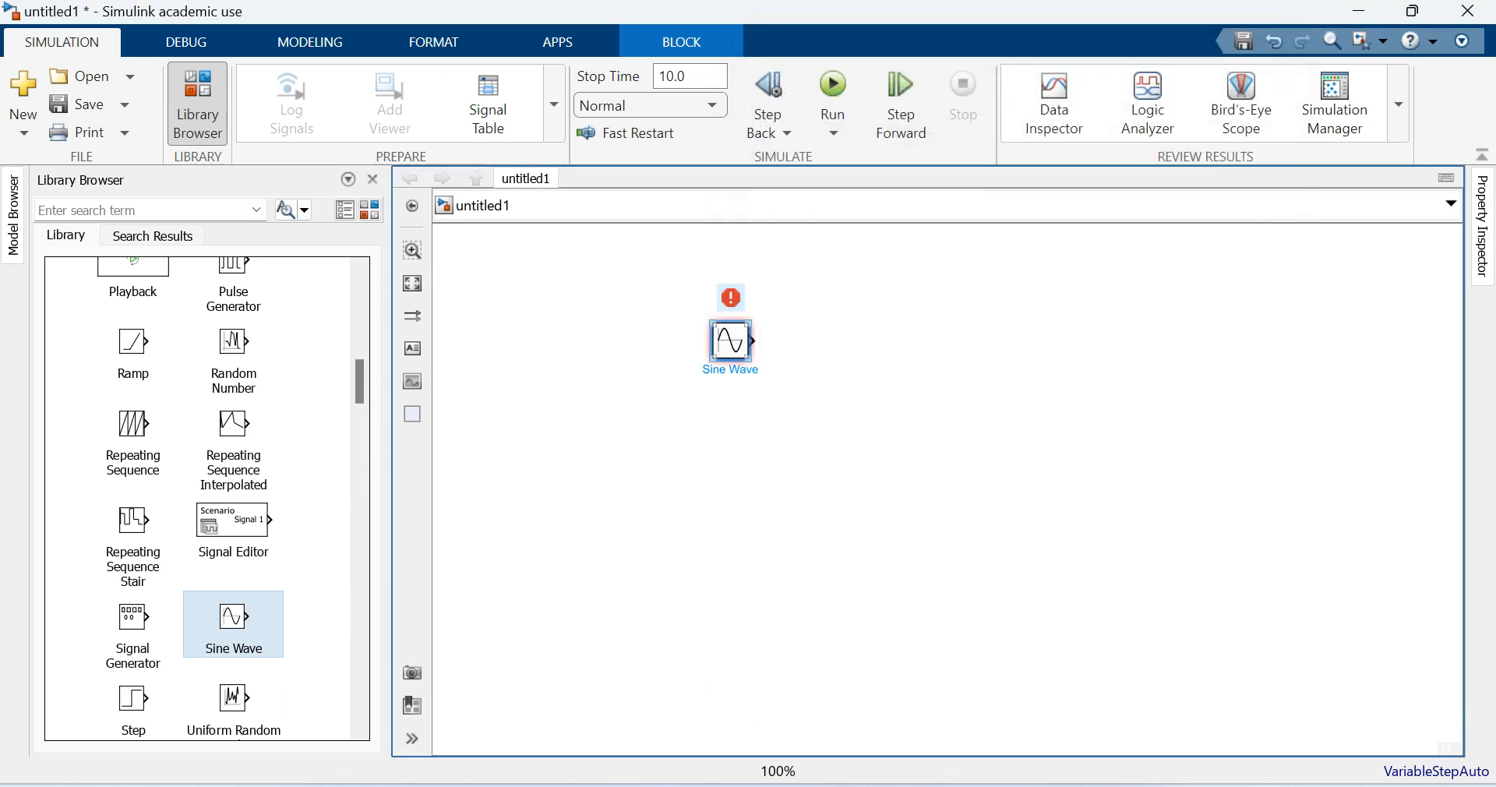
- Correct the Sine Wave block's frequency expression to 2*pi*50 with lowercase pi and apply it
{"action": "double_click", "coordinate": [730, 340]}
{"action": "scroll", "coordinate": [823, 386], "scroll_direction": "down", "scroll_amount": 5}
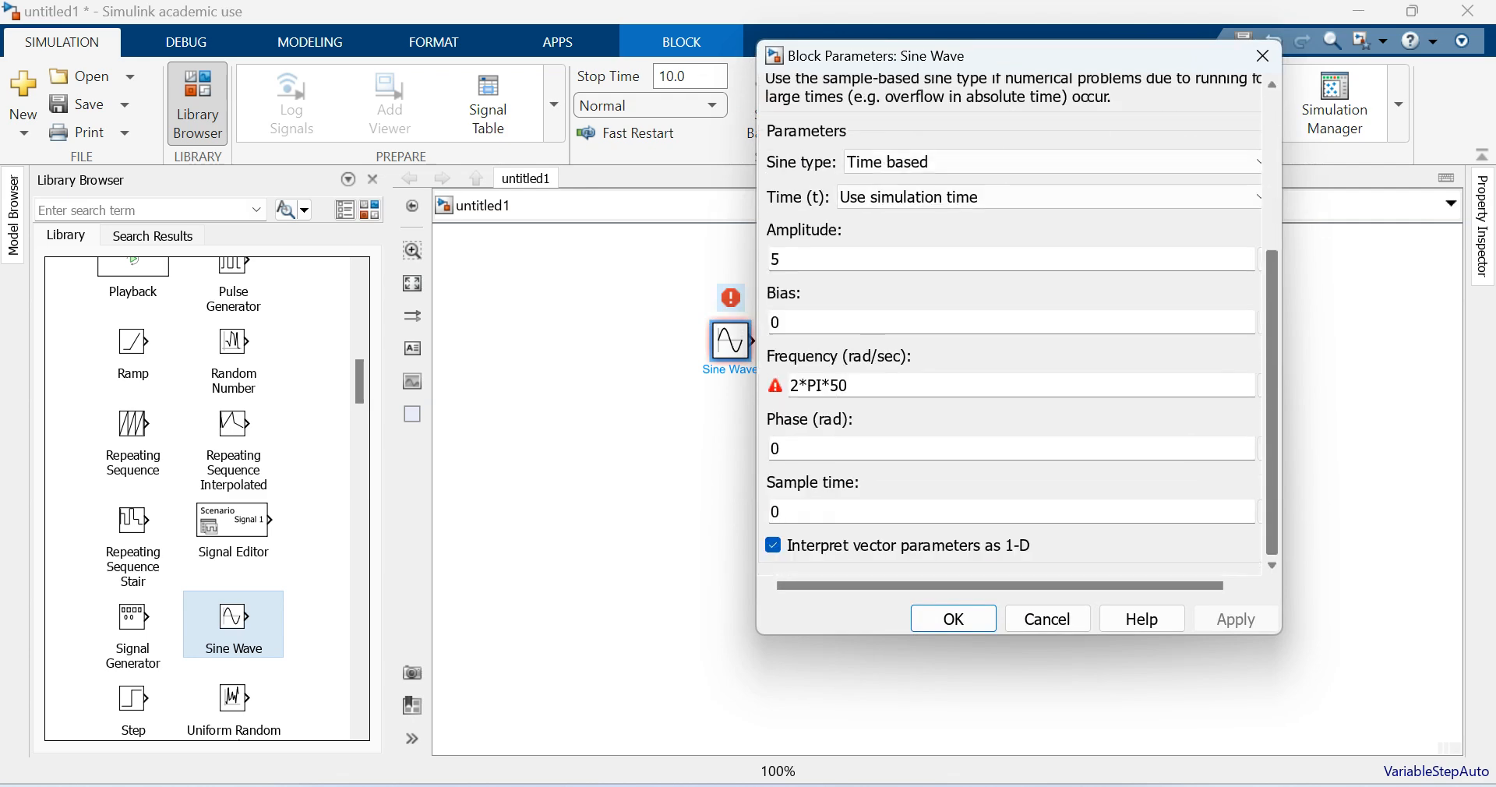
{"action": "left_click", "coordinate": [823, 386]}
{"action": "left_click", "coordinate": [823, 386]}
{"action": "double_click", "coordinate": [815, 386]}
{"action": "type", "text": "pi"}
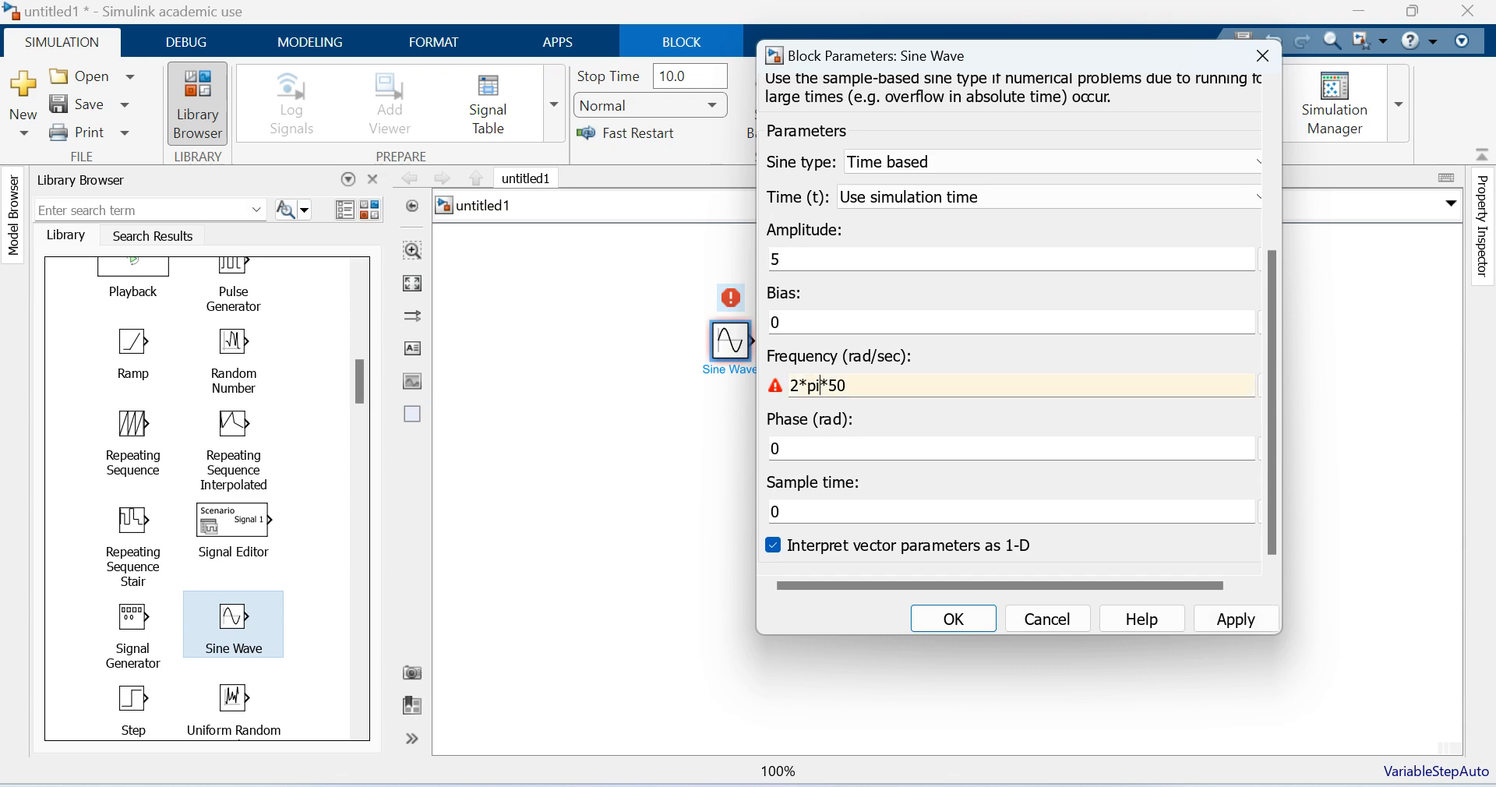
{"action": "left_click", "coordinate": [1236, 619]}
{"action": "left_click", "coordinate": [954, 619]}
- Duplicate the Sine Wave block three times below the original to form an evenly spaced column of four
{"action": "left_click_drag", "start_coordinate": [731, 340], "coordinate": [730, 709]}
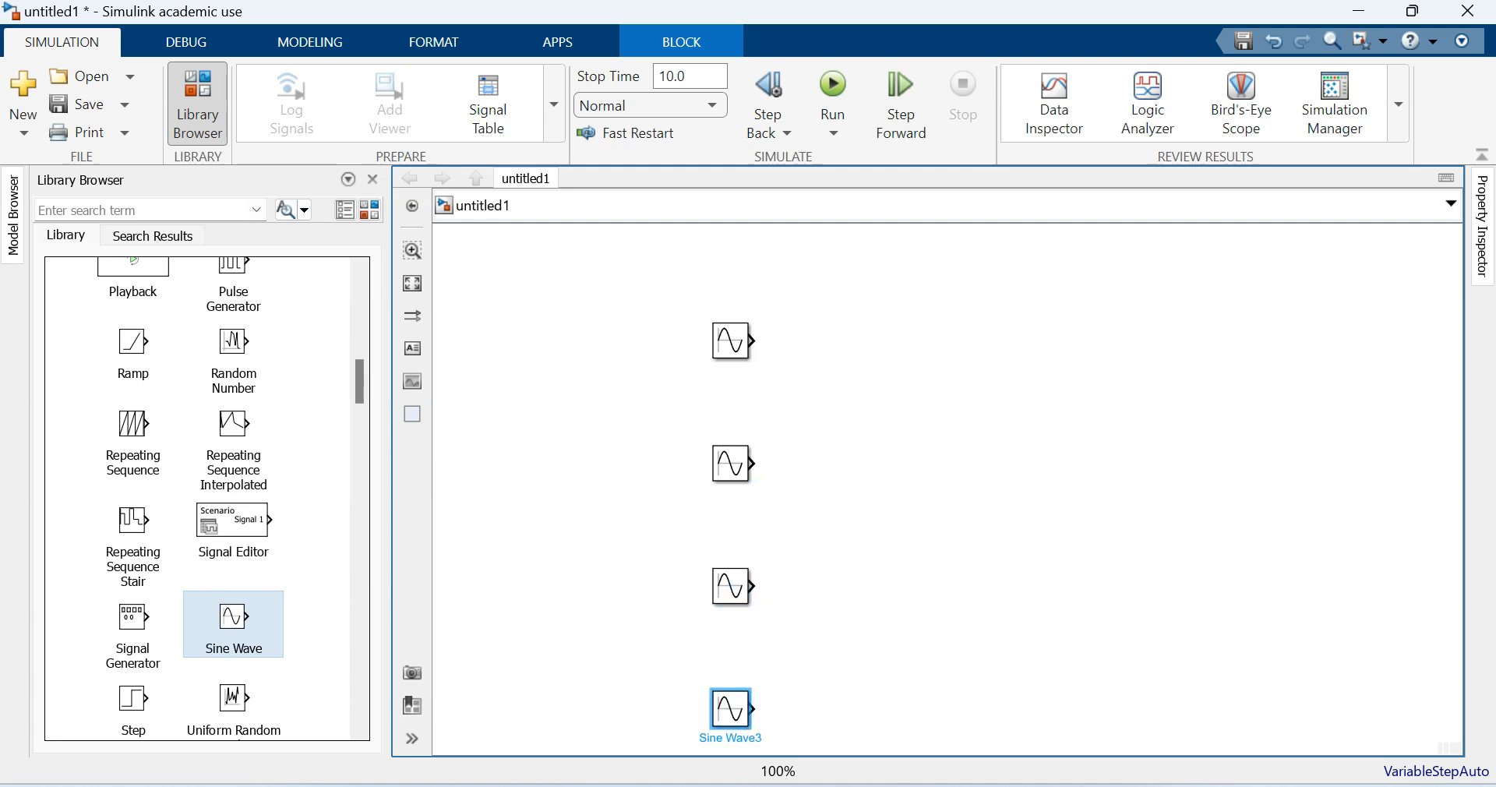
{"action": "key", "text": "Escape"}
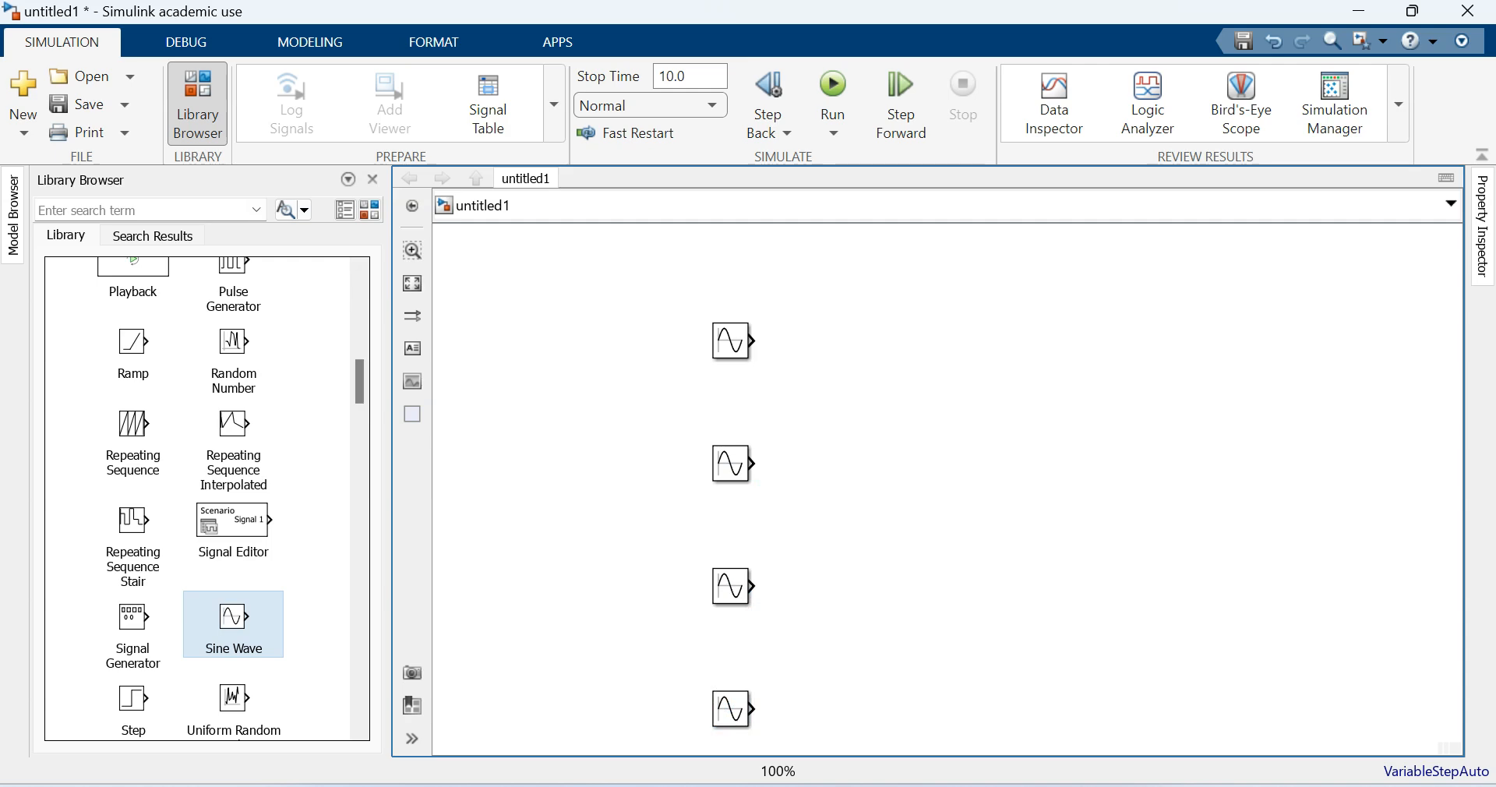
- Add a Relational Operator block from the Commonly Used Blocks library beside the top Sine Wave and set it to >=
{"action": "scroll", "coordinate": [207, 499], "scroll_direction": "up", "scroll_amount": 15}
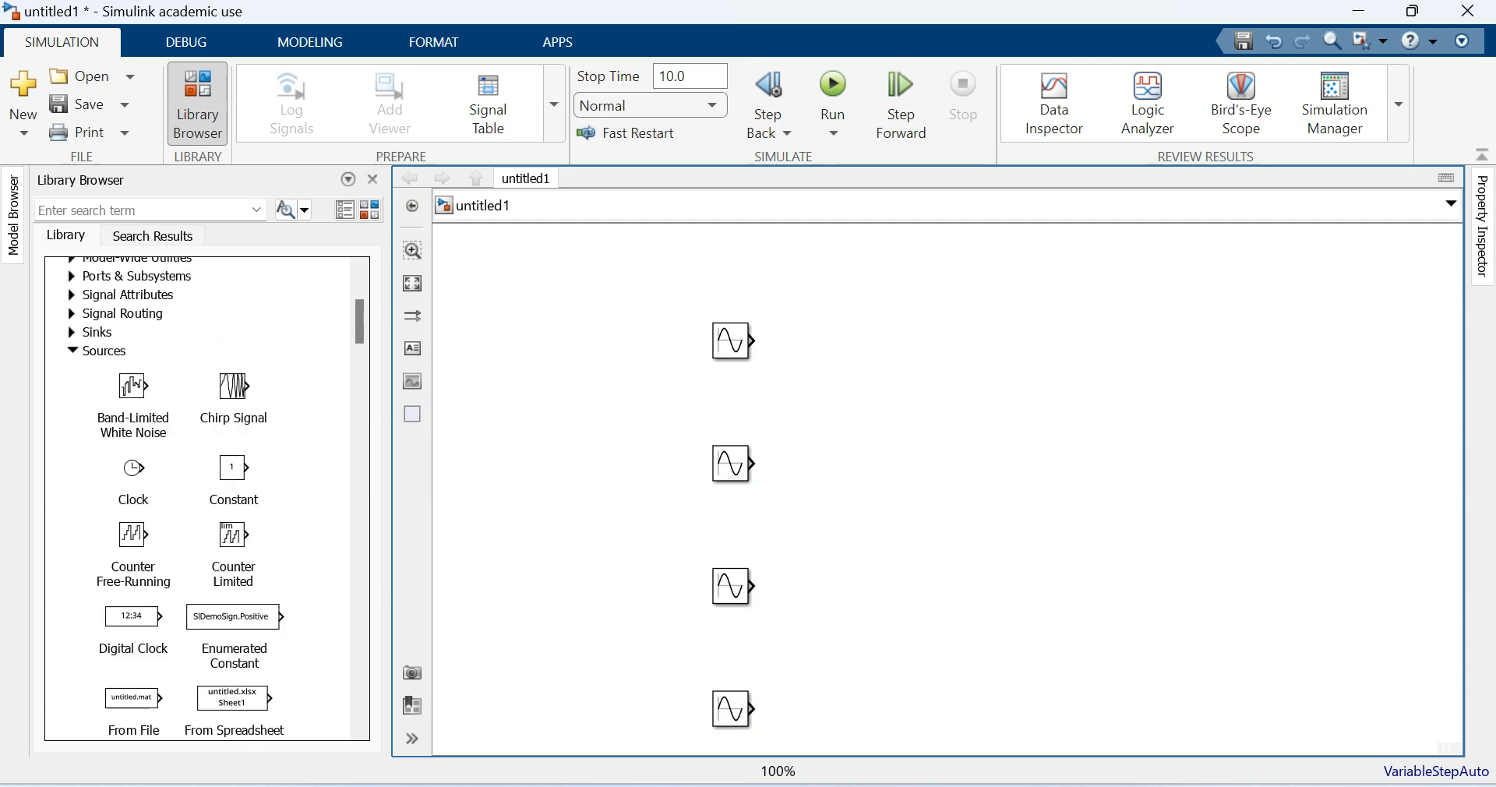
{"action": "left_click", "coordinate": [73, 444]}
{"action": "scroll", "coordinate": [72, 444], "scroll_direction": "up", "scroll_amount": 3}
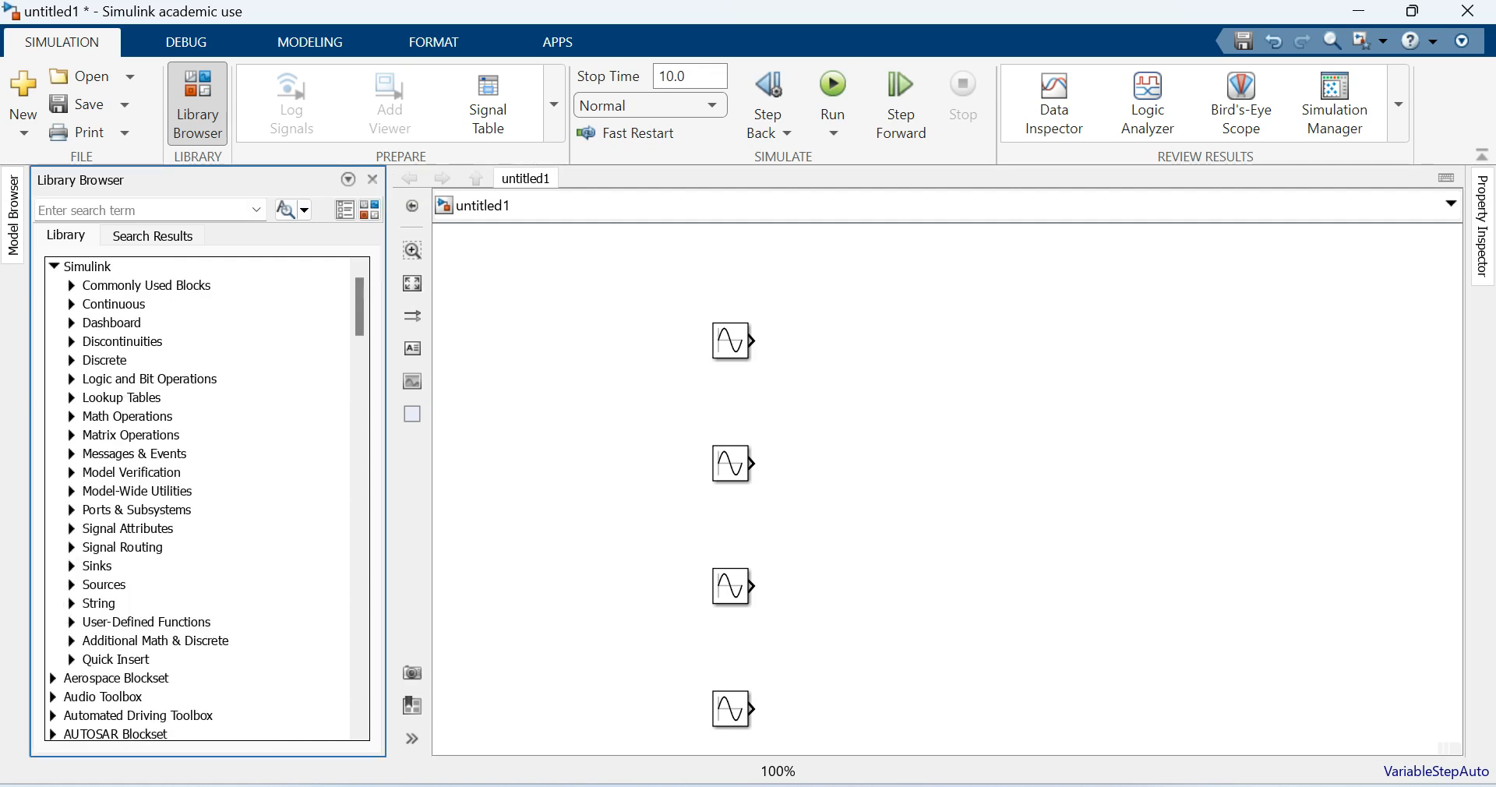
{"action": "left_click", "coordinate": [71, 286]}
{"action": "scroll", "coordinate": [263, 475], "scroll_direction": "down", "scroll_amount": 5}
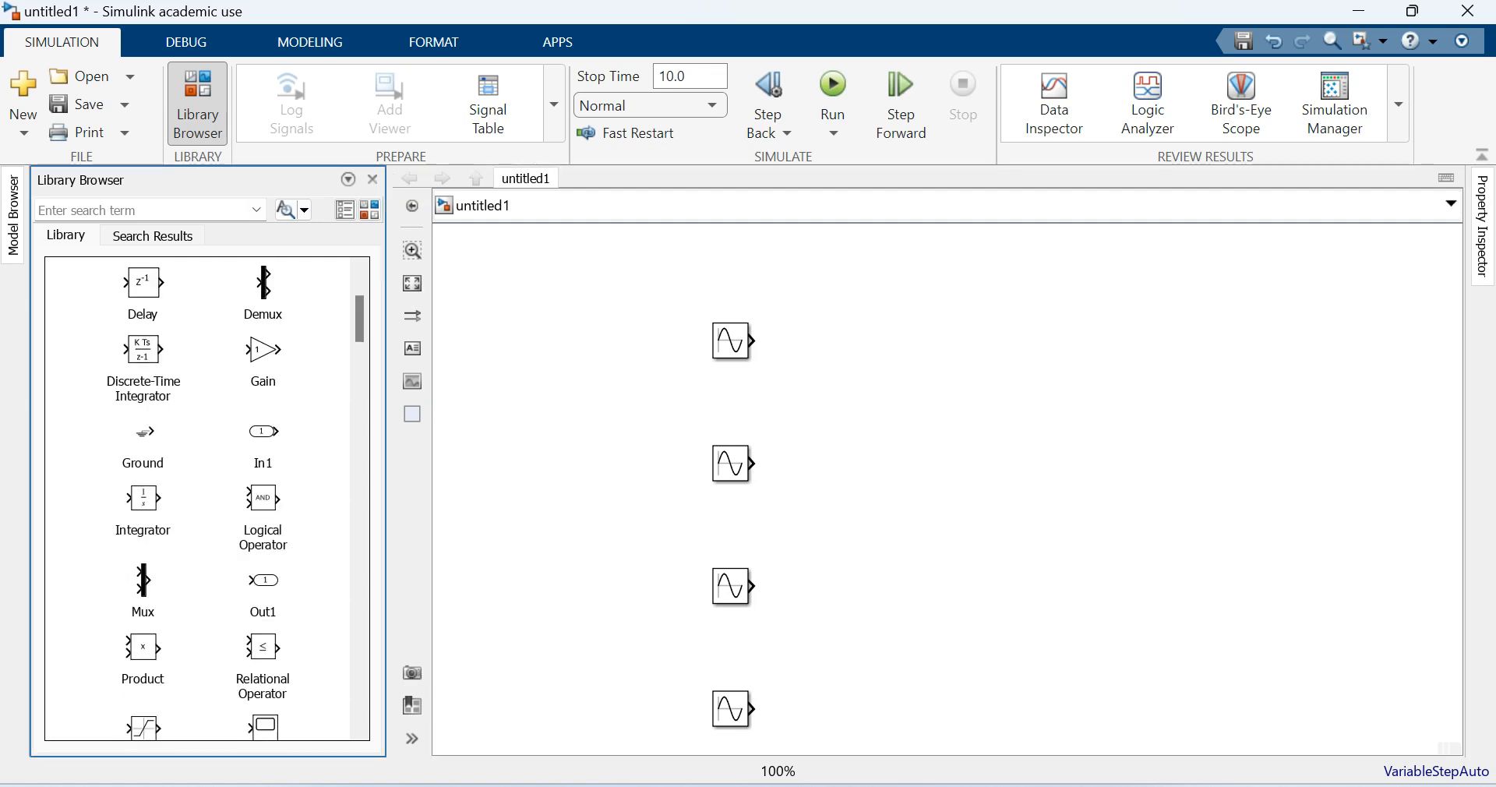
{"action": "left_click_drag", "start_coordinate": [262, 464], "coordinate": [936, 361]}
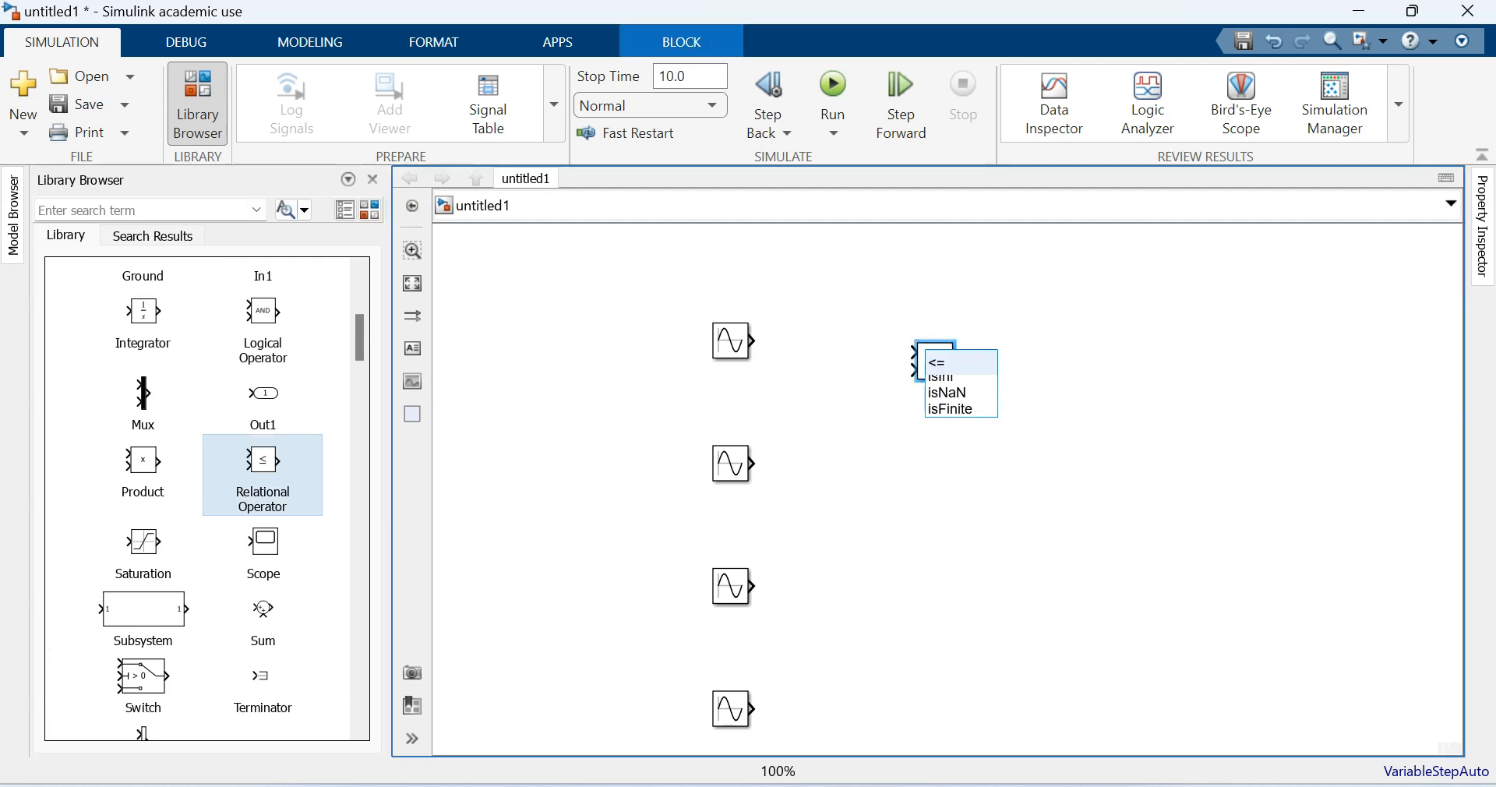
{"action": "left_click", "coordinate": [951, 448]}
- Duplicate the Relational Operator beside the second Sine Wave and set the copy to <=
{"action": "left_click_drag", "start_coordinate": [935, 361], "coordinate": [912, 473]}
{"action": "left_click", "coordinate": [927, 456]}
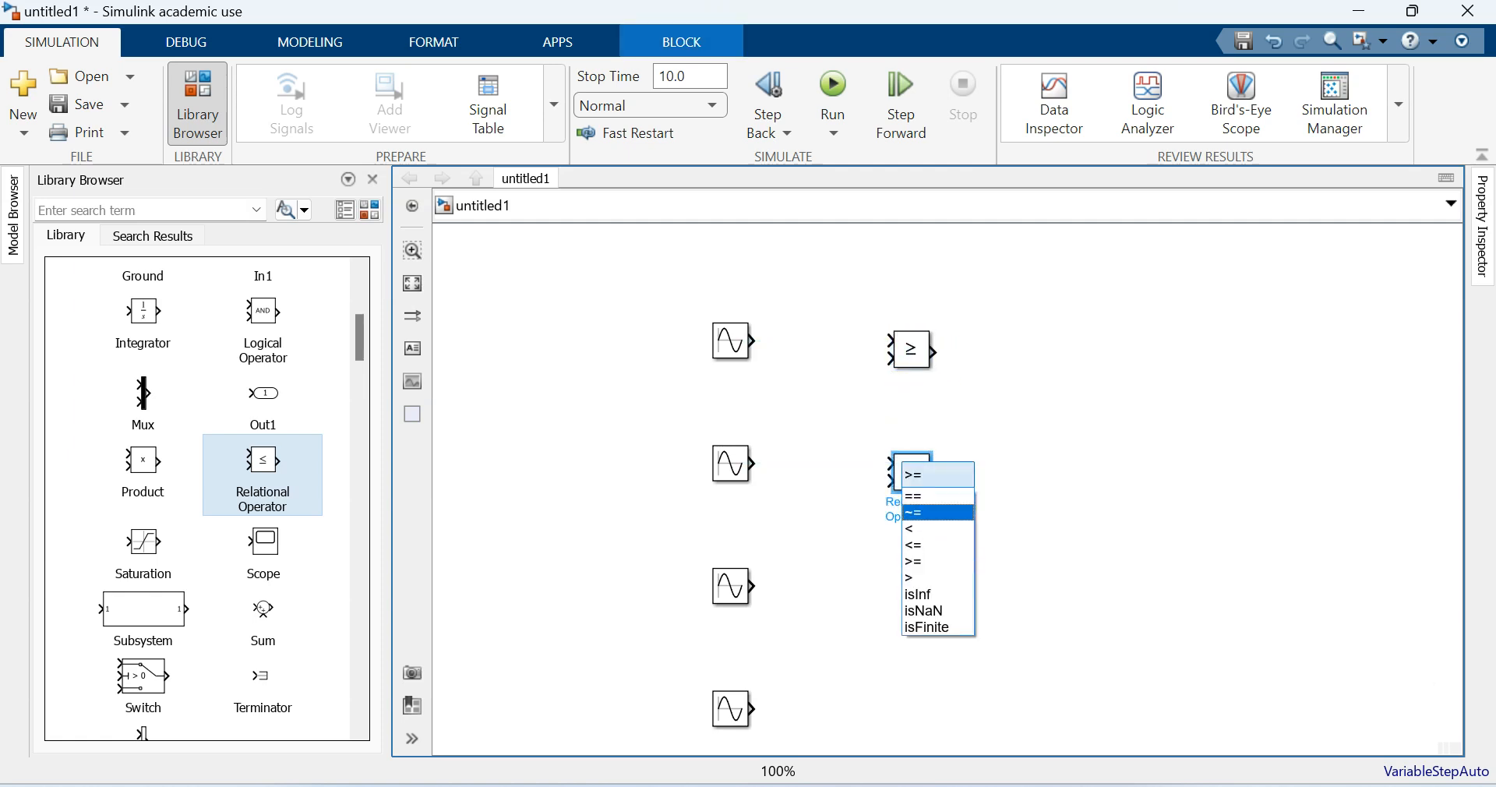
{"action": "left_click", "coordinate": [935, 546]}
{"action": "left_click", "coordinate": [947, 421]}
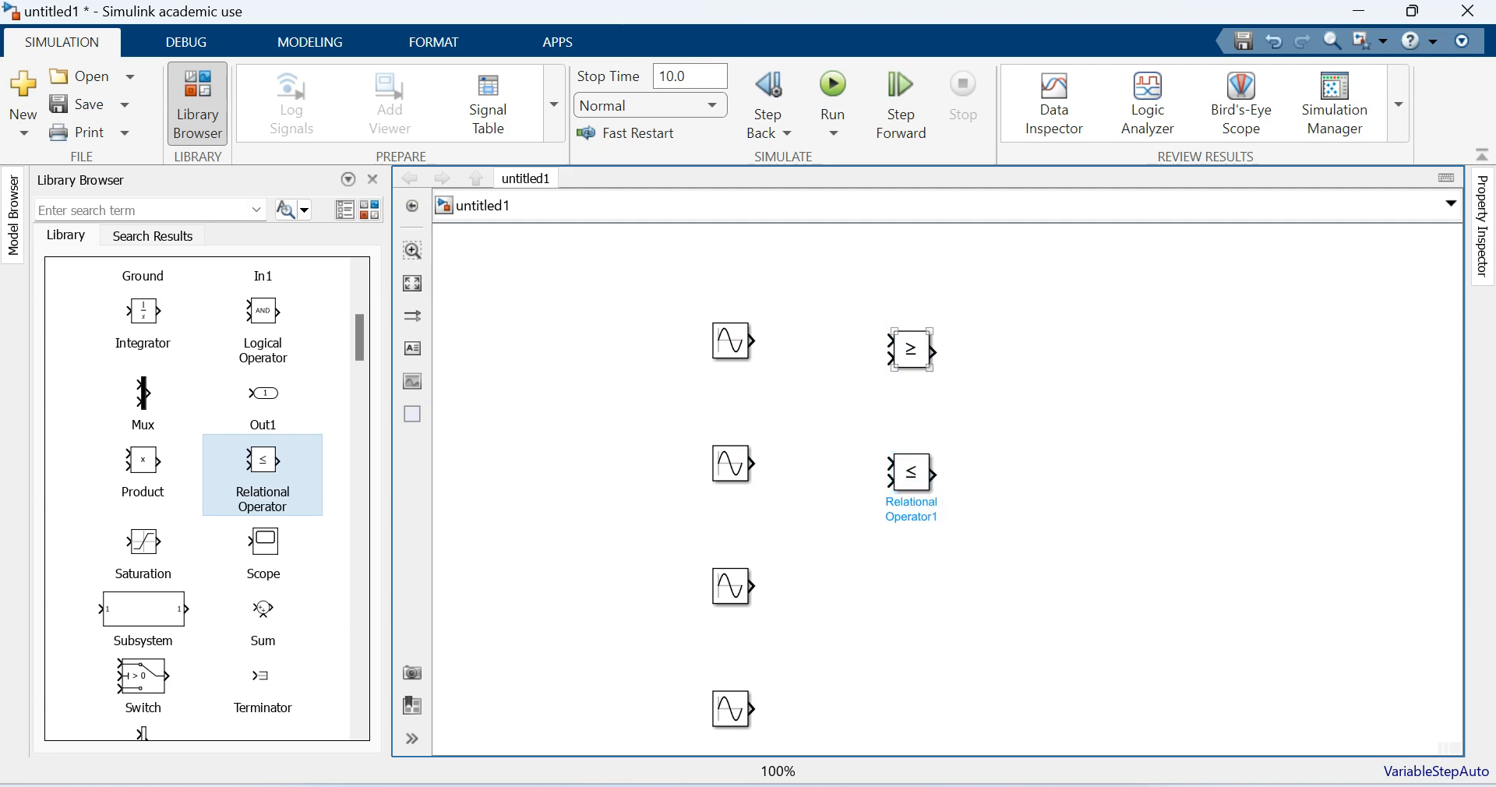
- Wire each Sine Wave to the first input of its own relational operator, copying the >= and <= blocks for the two lower rows
{"action": "left_click_drag", "start_coordinate": [753, 340], "coordinate": [891, 340]}
{"action": "left_click_drag", "start_coordinate": [754, 464], "coordinate": [890, 464]}
{"action": "left_click_drag", "start_coordinate": [912, 349], "coordinate": [905, 597]}
{"action": "left_click", "coordinate": [731, 586]}
{"action": "left_click_drag", "start_coordinate": [753, 586], "coordinate": [877, 586]}
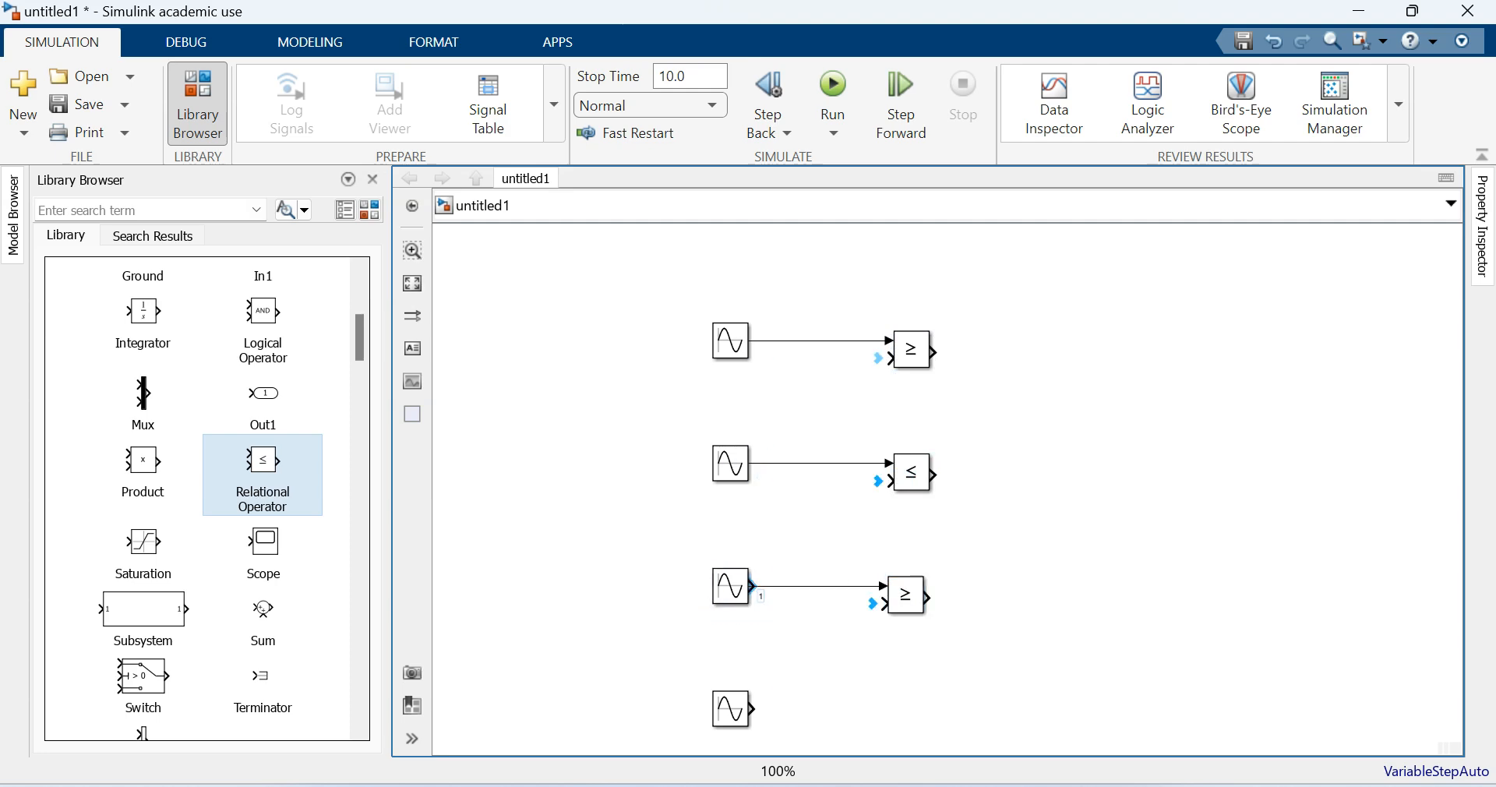
{"action": "left_click_drag", "start_coordinate": [912, 472], "coordinate": [906, 716]}
{"action": "left_click", "coordinate": [731, 709]}
{"action": "left_click_drag", "start_coordinate": [753, 710], "coordinate": [883, 709]}
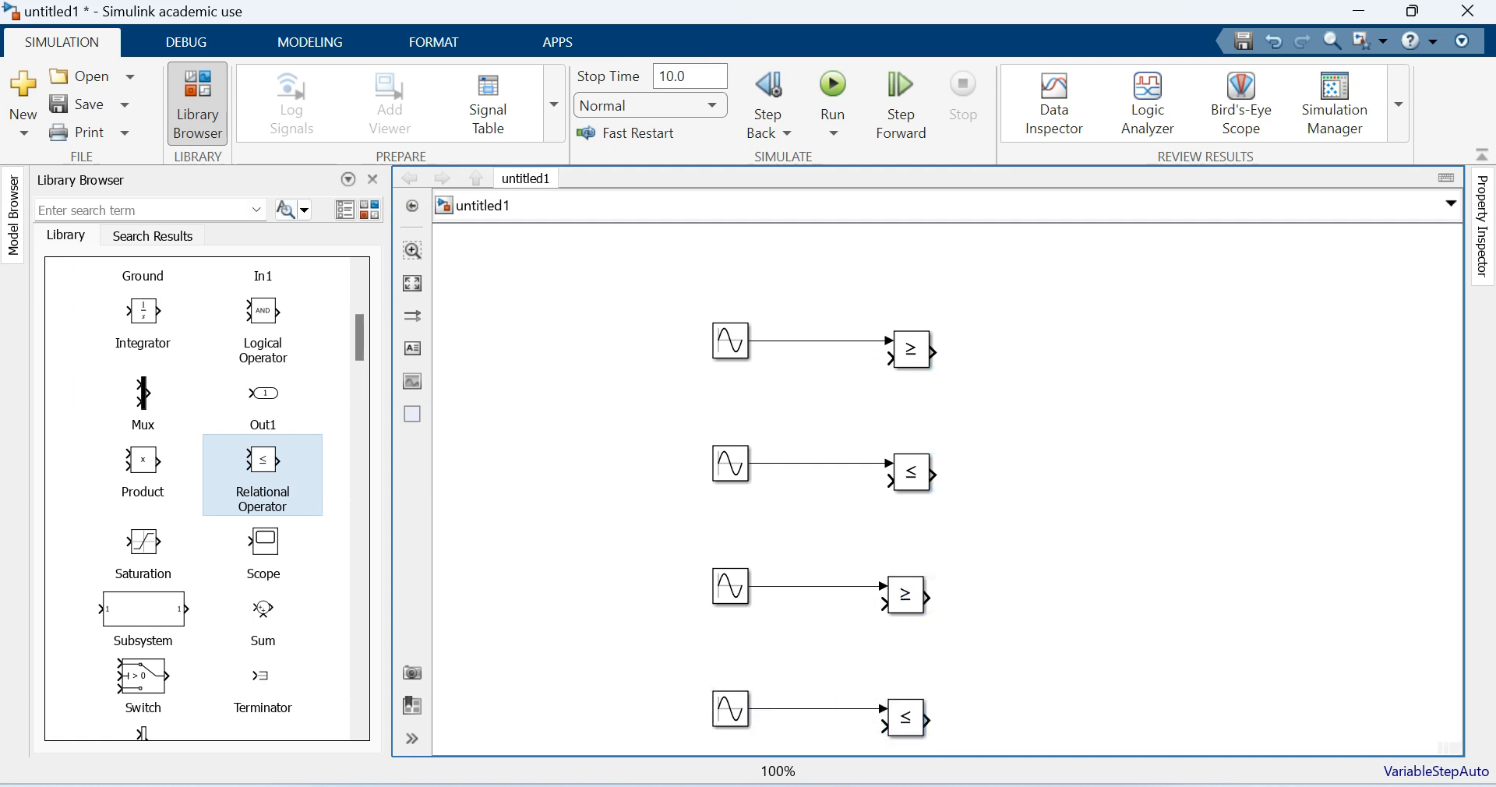
- Feed the second input of the top >= operator from a Constant block of 0, and copy that constant to the lower >= operator
{"action": "scroll", "coordinate": [263, 476], "scroll_direction": "up", "scroll_amount": 5}
{"action": "left_click_drag", "start_coordinate": [142, 403], "coordinate": [890, 359]}
{"action": "double_click", "coordinate": [754, 394]}
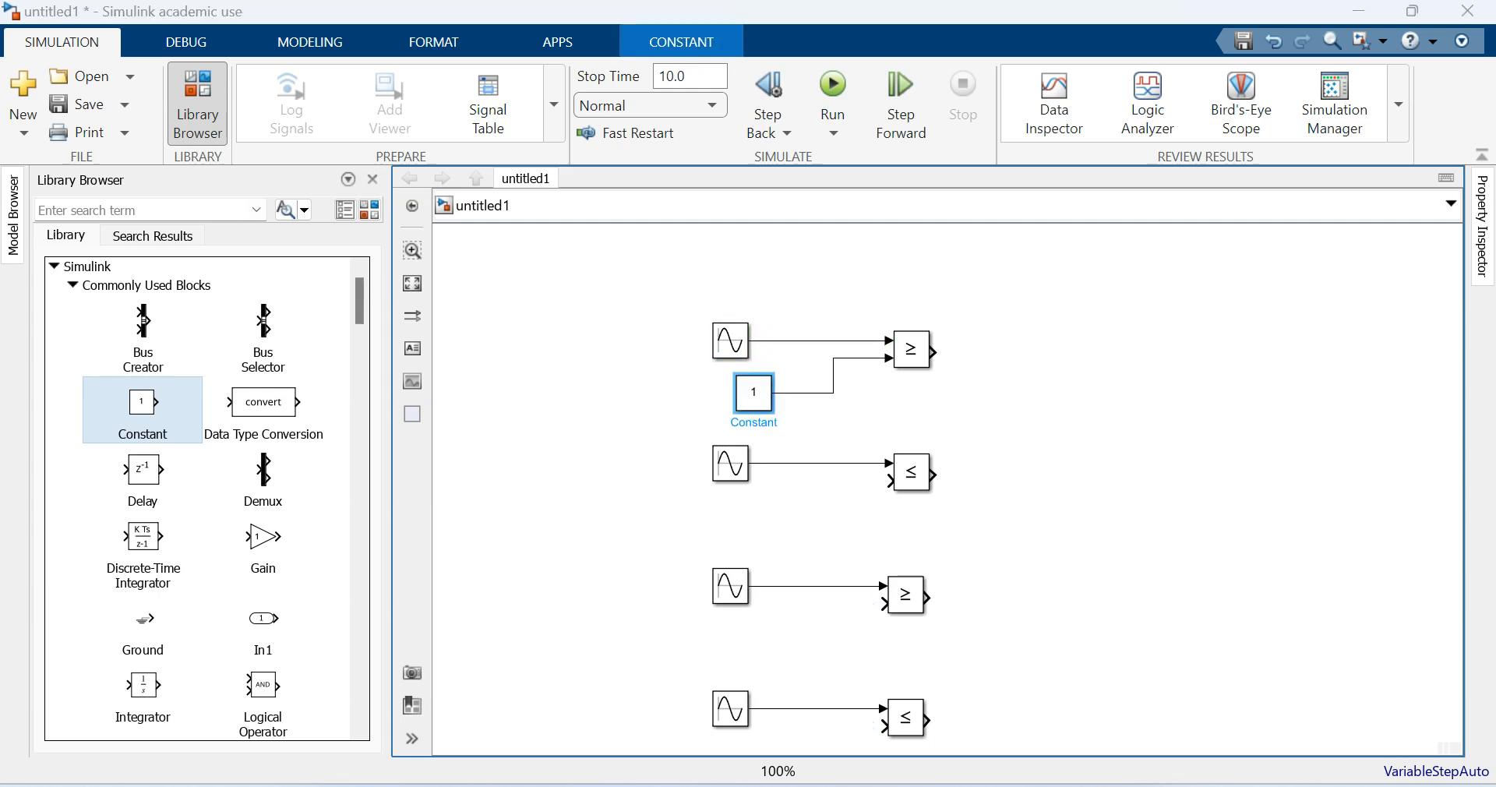
{"action": "type", "text": "0"}
{"action": "key", "text": "Return"}
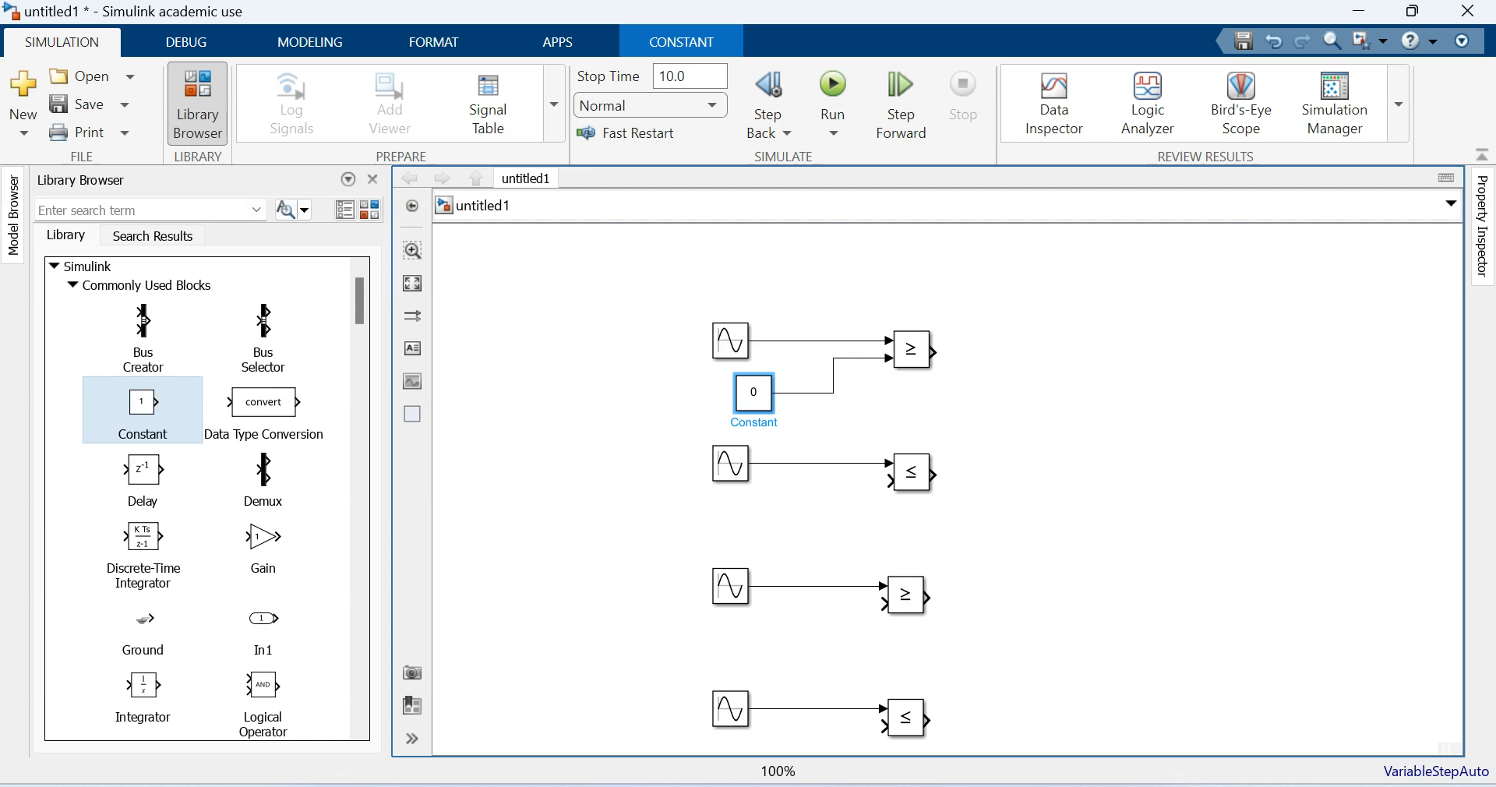
{"action": "left_click_drag", "start_coordinate": [753, 393], "coordinate": [887, 603]}
{"action": "left_click", "coordinate": [811, 632]}
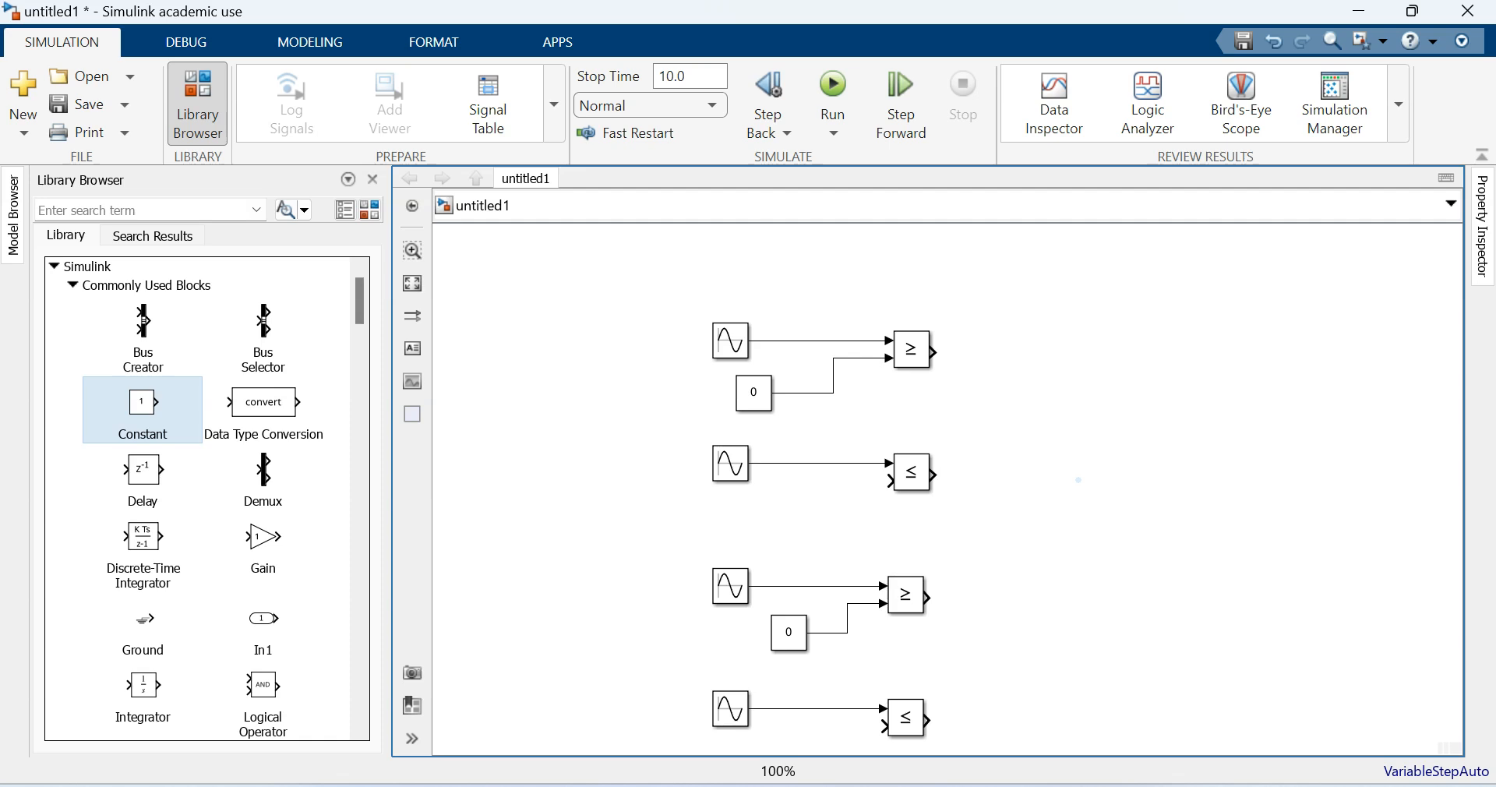
- Place a Data Type Conversion block after each of the four relational operators and wire each operator's output to it
{"action": "left_click_drag", "start_coordinate": [263, 402], "coordinate": [1052, 352]}
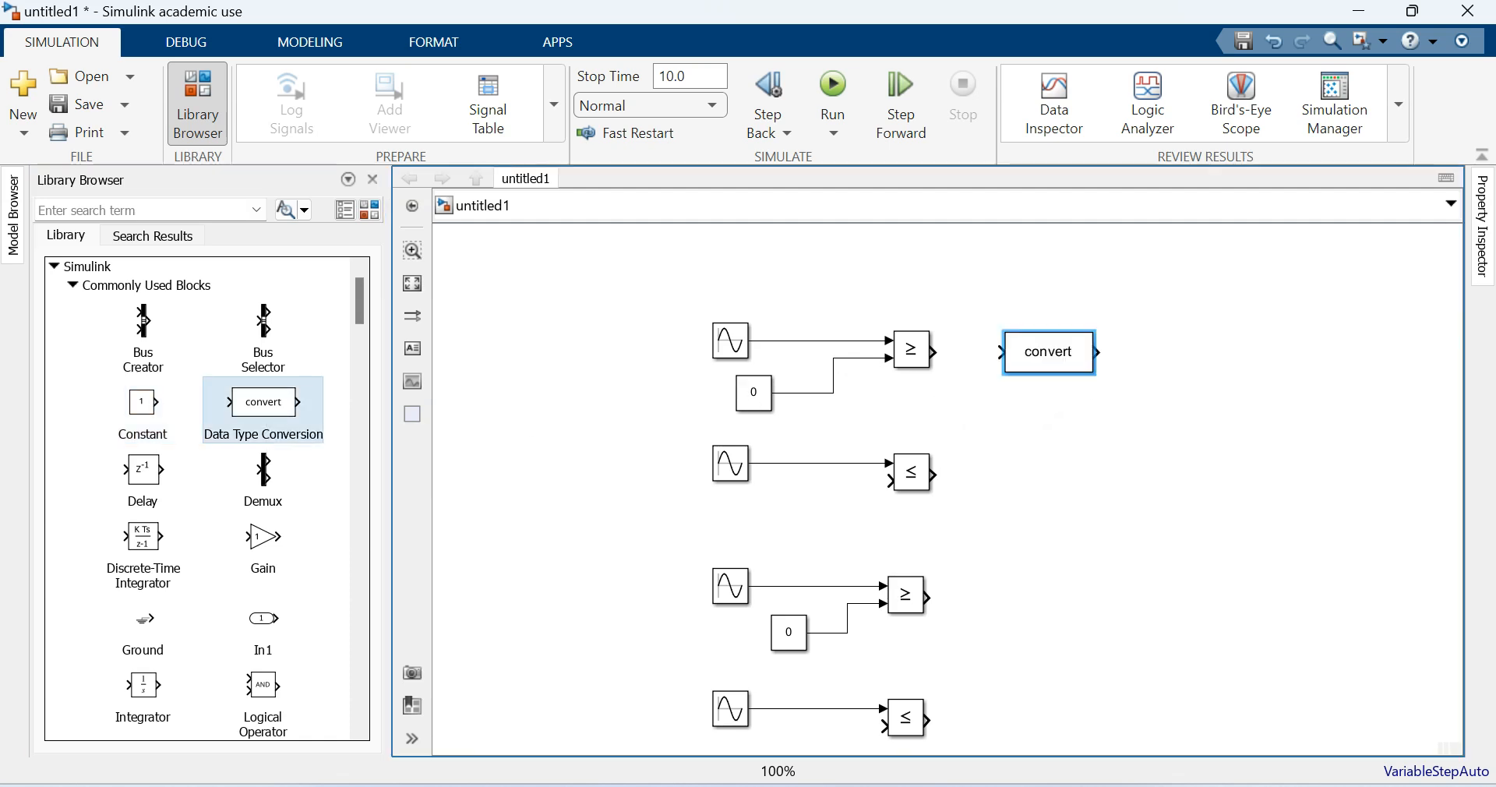
{"action": "left_click_drag", "start_coordinate": [935, 353], "coordinate": [1049, 597]}
{"action": "left_click", "coordinate": [968, 474]}
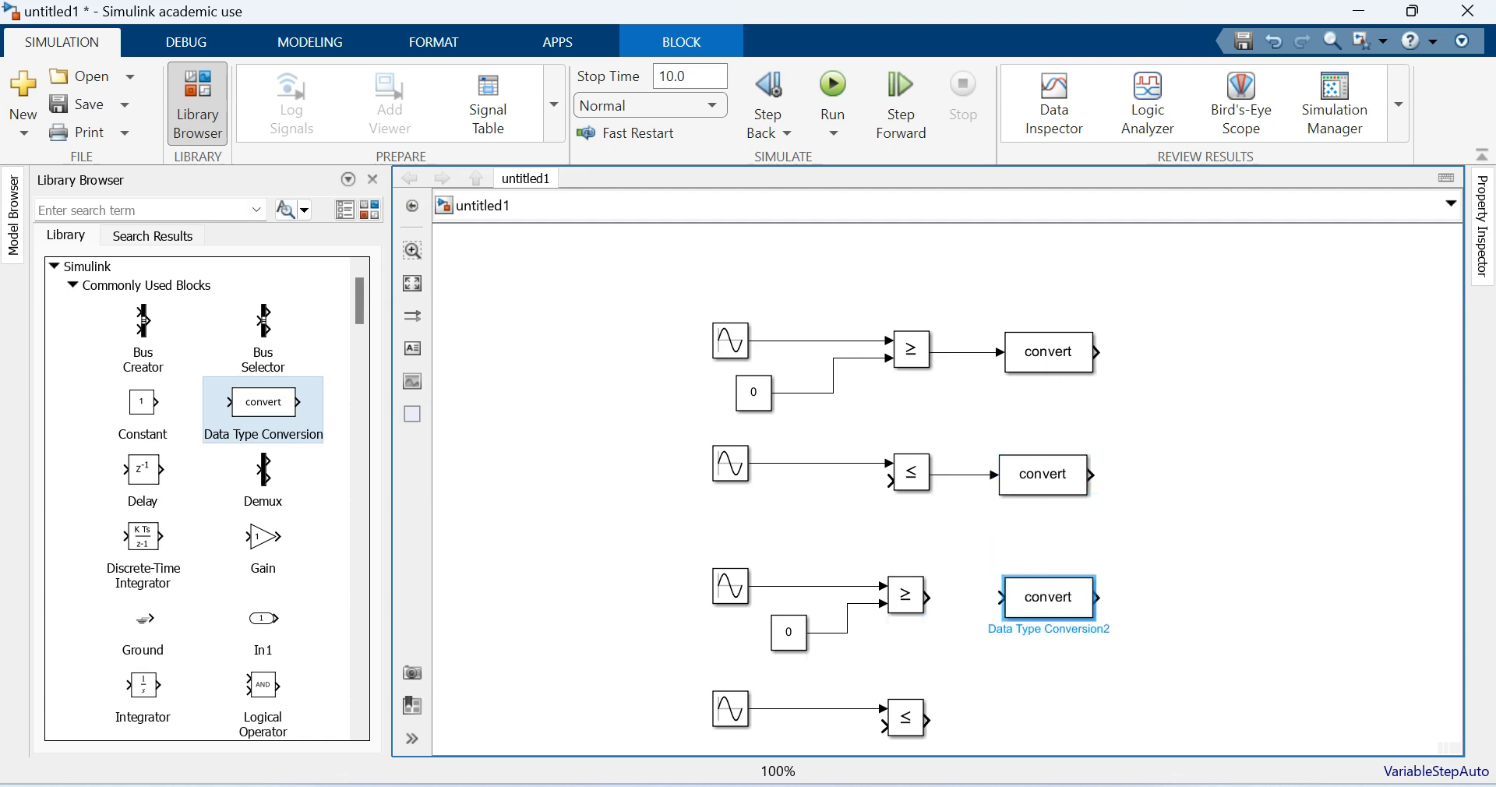
{"action": "left_click", "coordinate": [928, 597]}
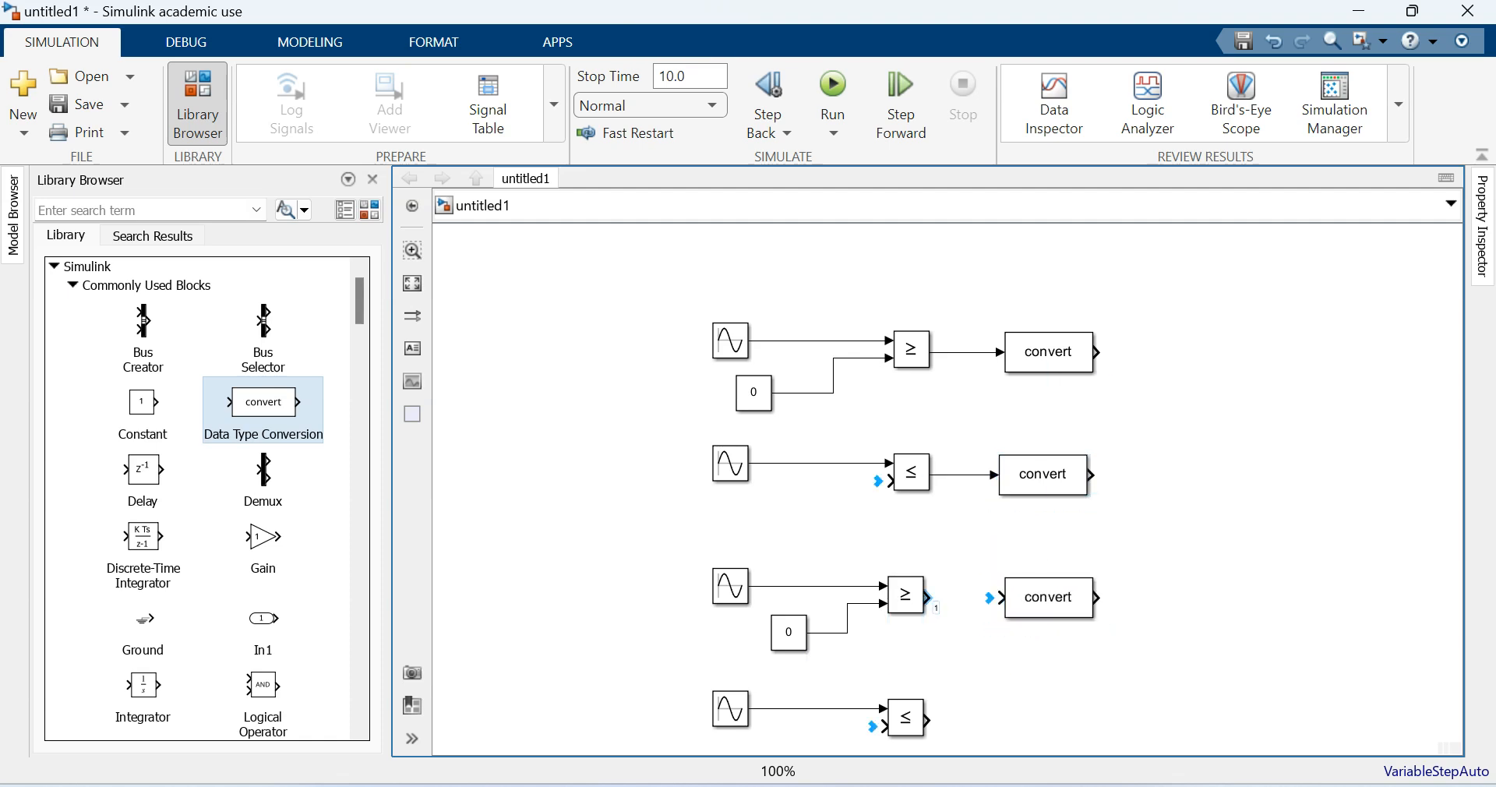
{"action": "left_click", "coordinate": [989, 598]}
{"action": "left_click_drag", "start_coordinate": [1048, 597], "coordinate": [1051, 719], "text": "ctrl"}
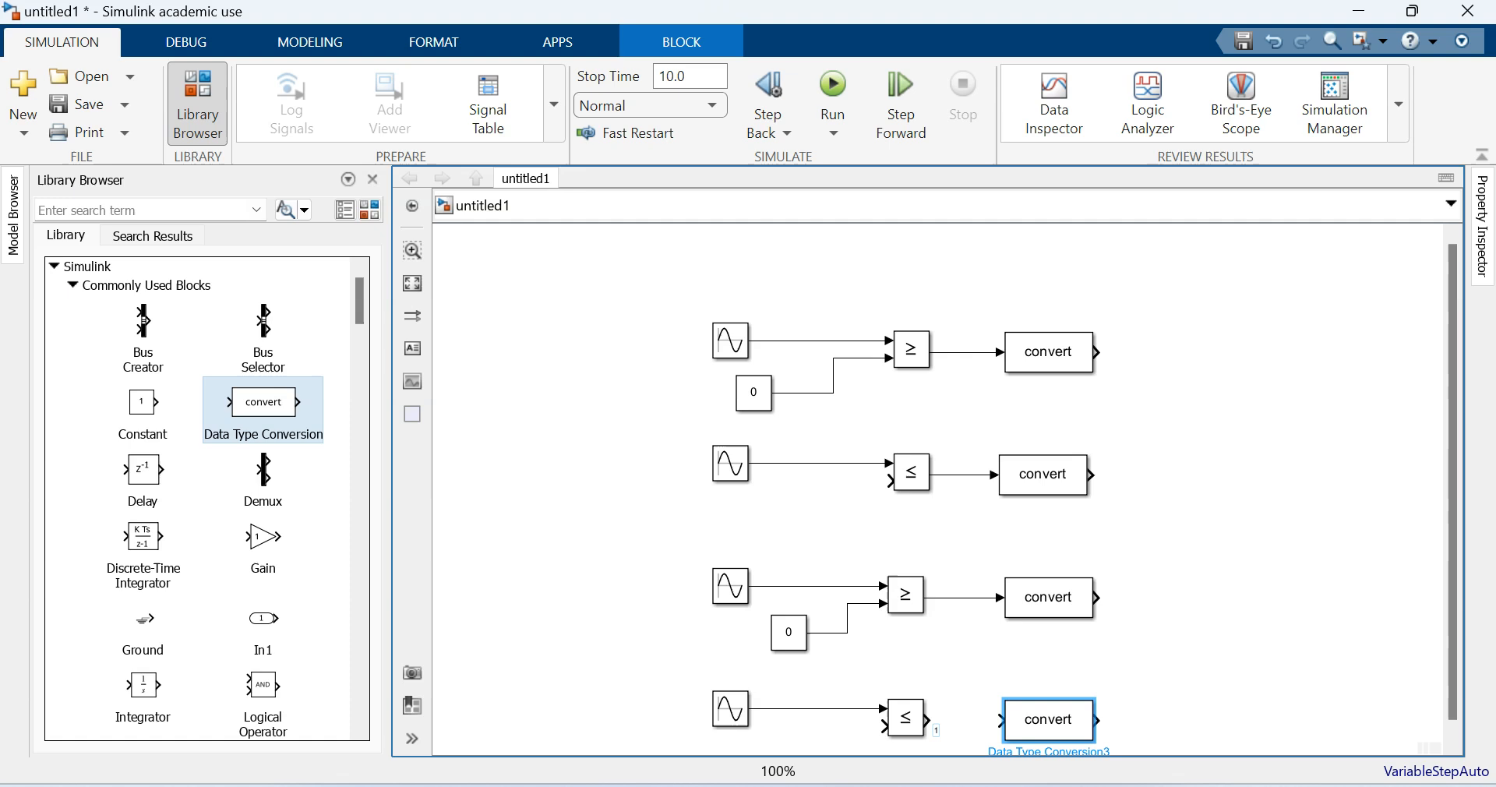
{"action": "left_click", "coordinate": [928, 718]}
{"action": "left_click", "coordinate": [989, 720]}
- Join the second inputs of both <= operators with one branched signal line whose free end hangs below the circuit
{"action": "left_click_drag", "start_coordinate": [887, 482], "coordinate": [811, 688]}
{"action": "left_click_drag", "start_coordinate": [885, 608], "coordinate": [811, 608]}
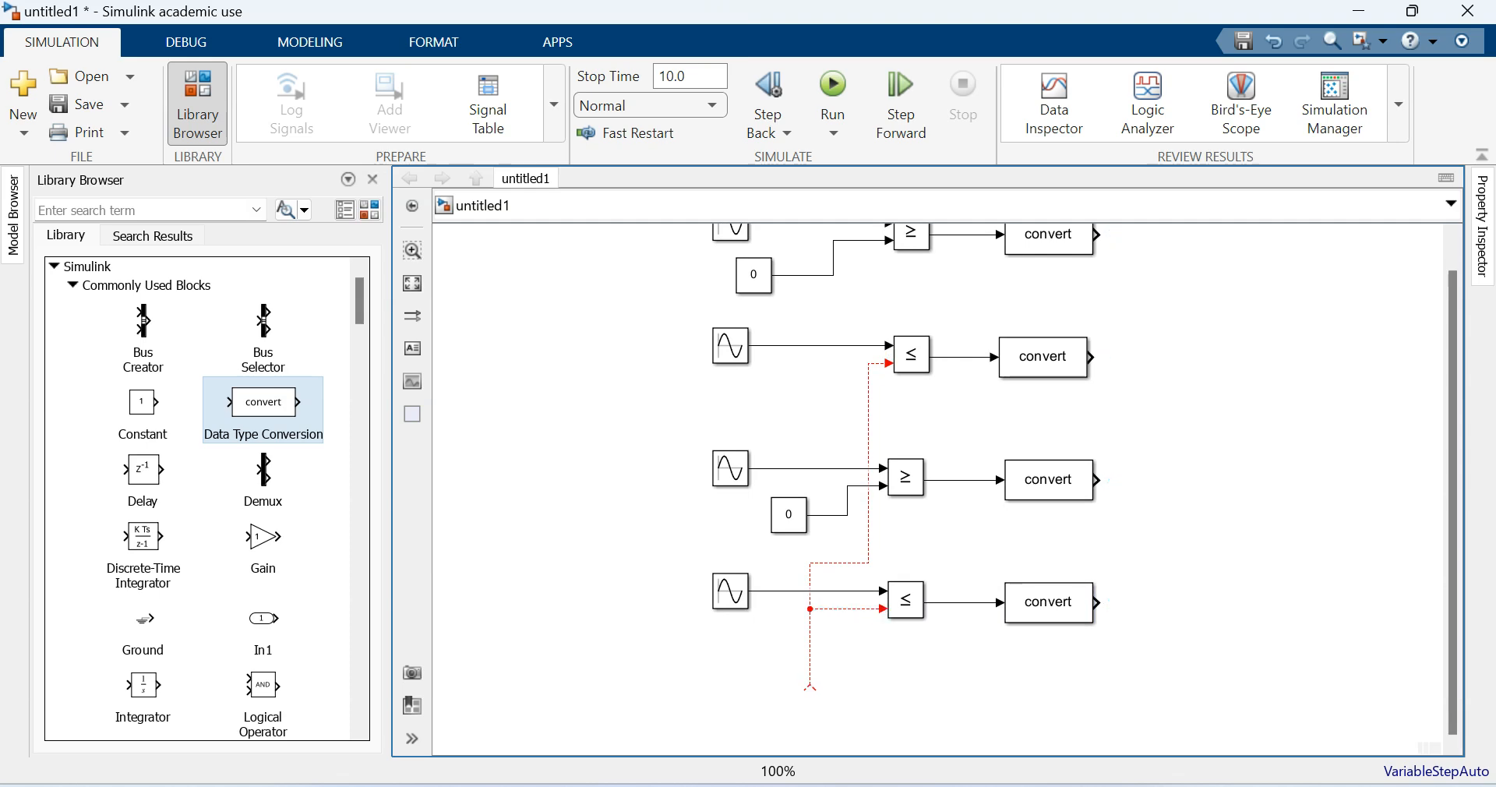
- Add two AND Logical Operator blocks, combining the upper pair of conversion outputs in one and the lower pair in the other
{"action": "scroll", "coordinate": [1190, 453], "scroll_direction": "down", "scroll_amount": 1}
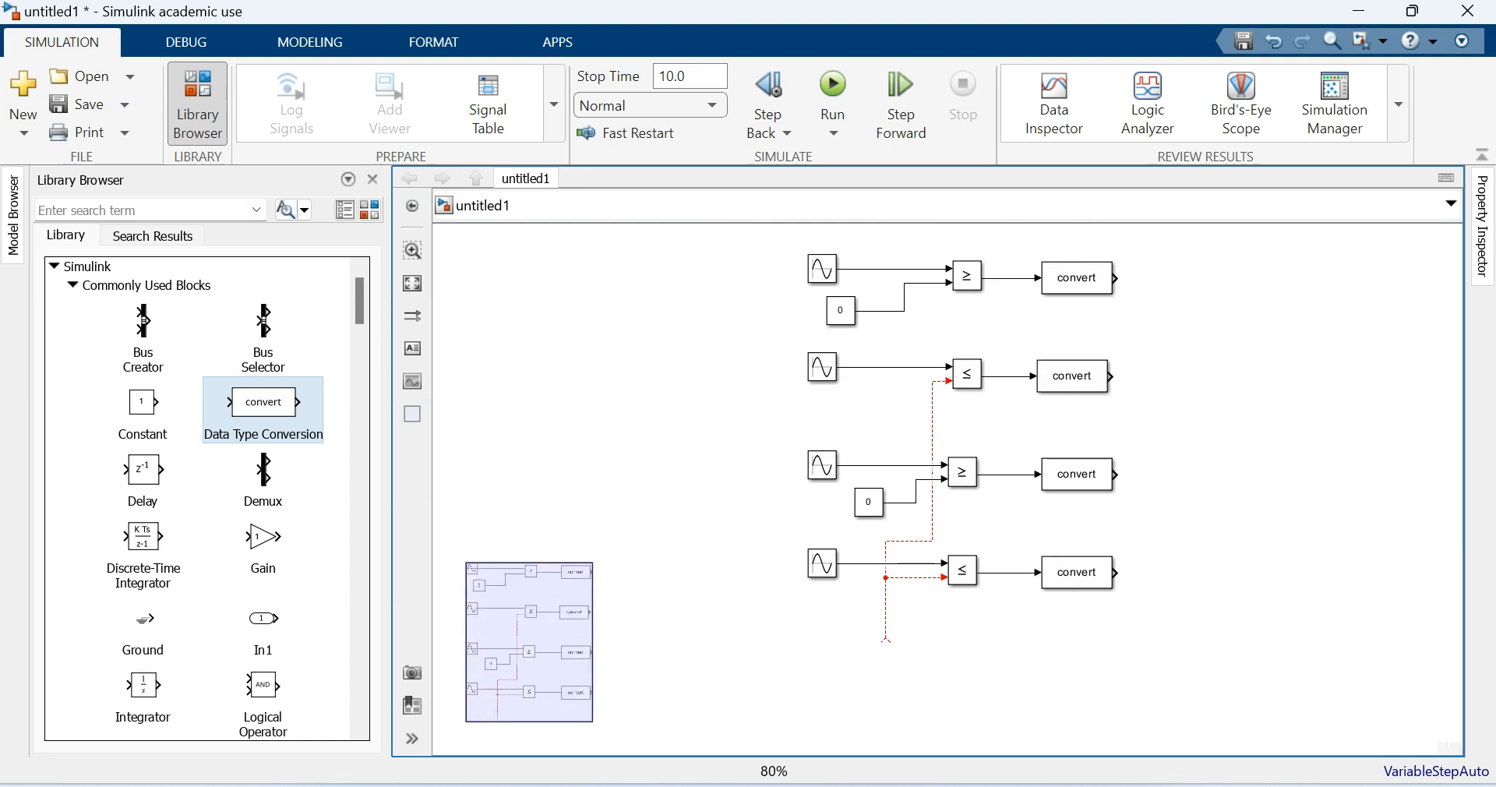
{"action": "scroll", "coordinate": [203, 499], "scroll_direction": "down", "scroll_amount": 3}
{"action": "left_click_drag", "start_coordinate": [263, 557], "coordinate": [1218, 311]}
{"action": "left_click_drag", "start_coordinate": [1116, 277], "coordinate": [1204, 307]}
{"action": "left_click_drag", "start_coordinate": [1116, 376], "coordinate": [1216, 514]}
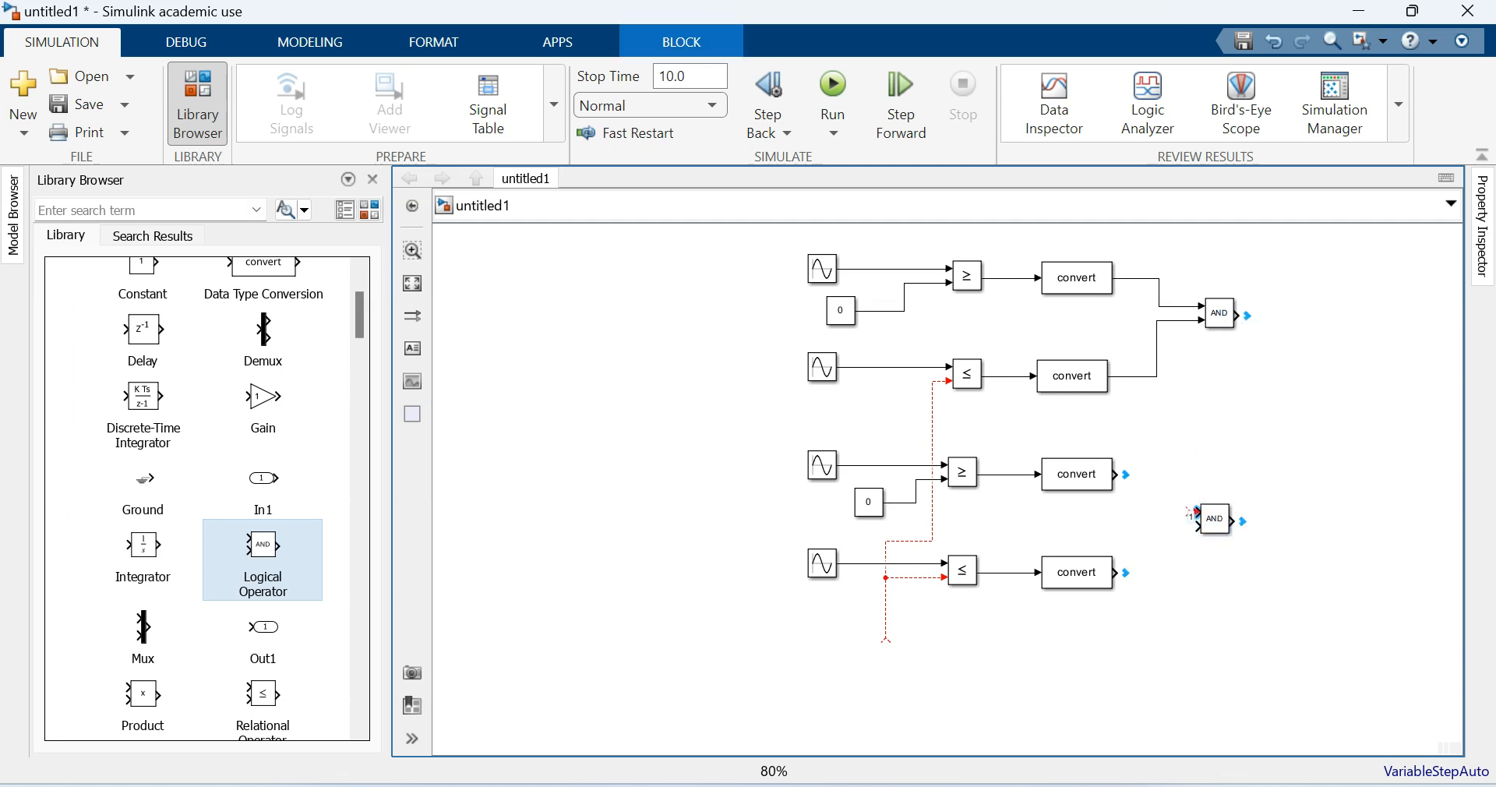
{"action": "left_click_drag", "start_coordinate": [1116, 475], "coordinate": [1198, 512]}
{"action": "left_click_drag", "start_coordinate": [1116, 573], "coordinate": [1198, 526]}
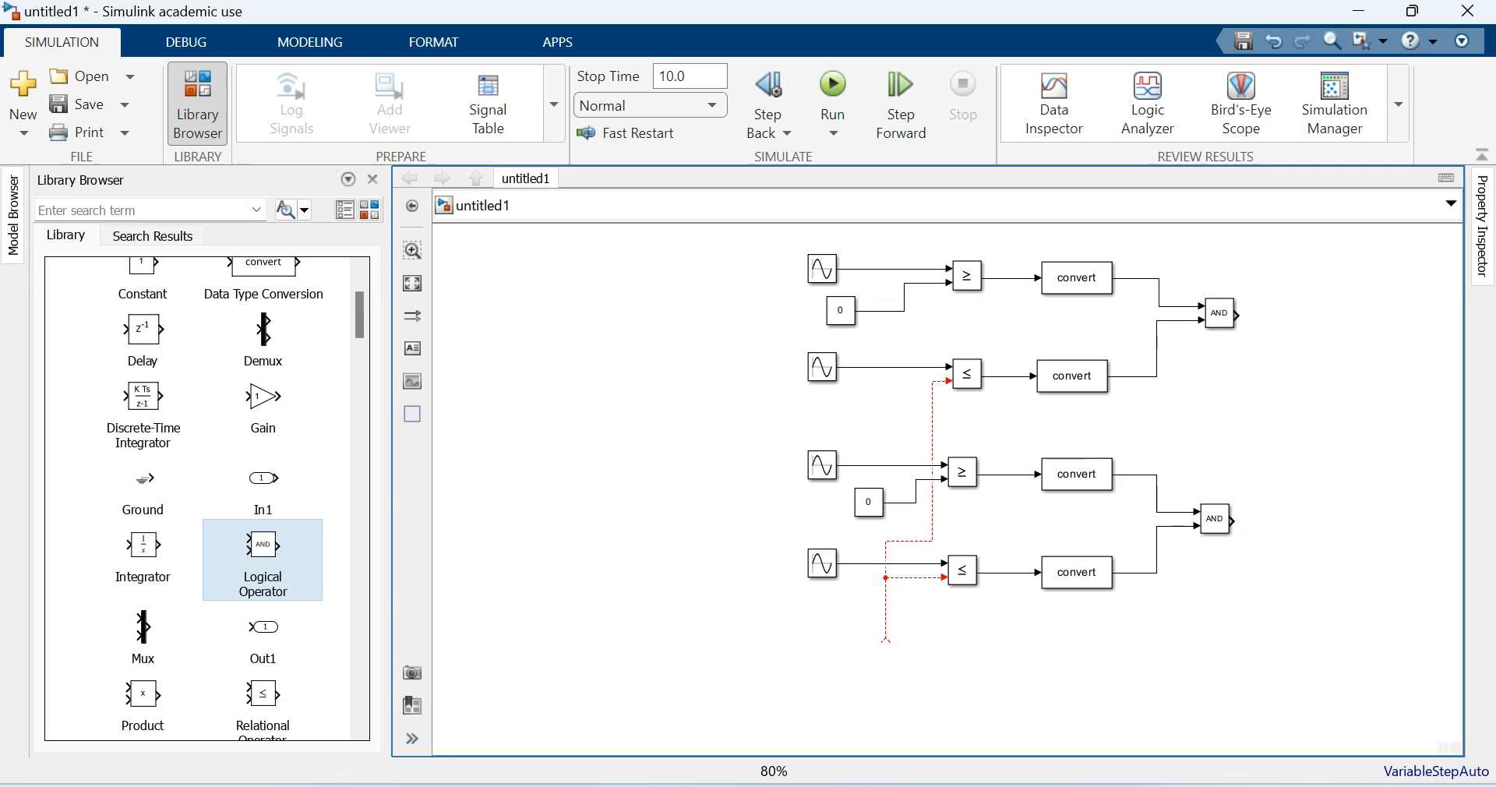
- Set the phase of the second Sine Wave block to pi/2 rad
{"action": "double_click", "coordinate": [822, 366]}
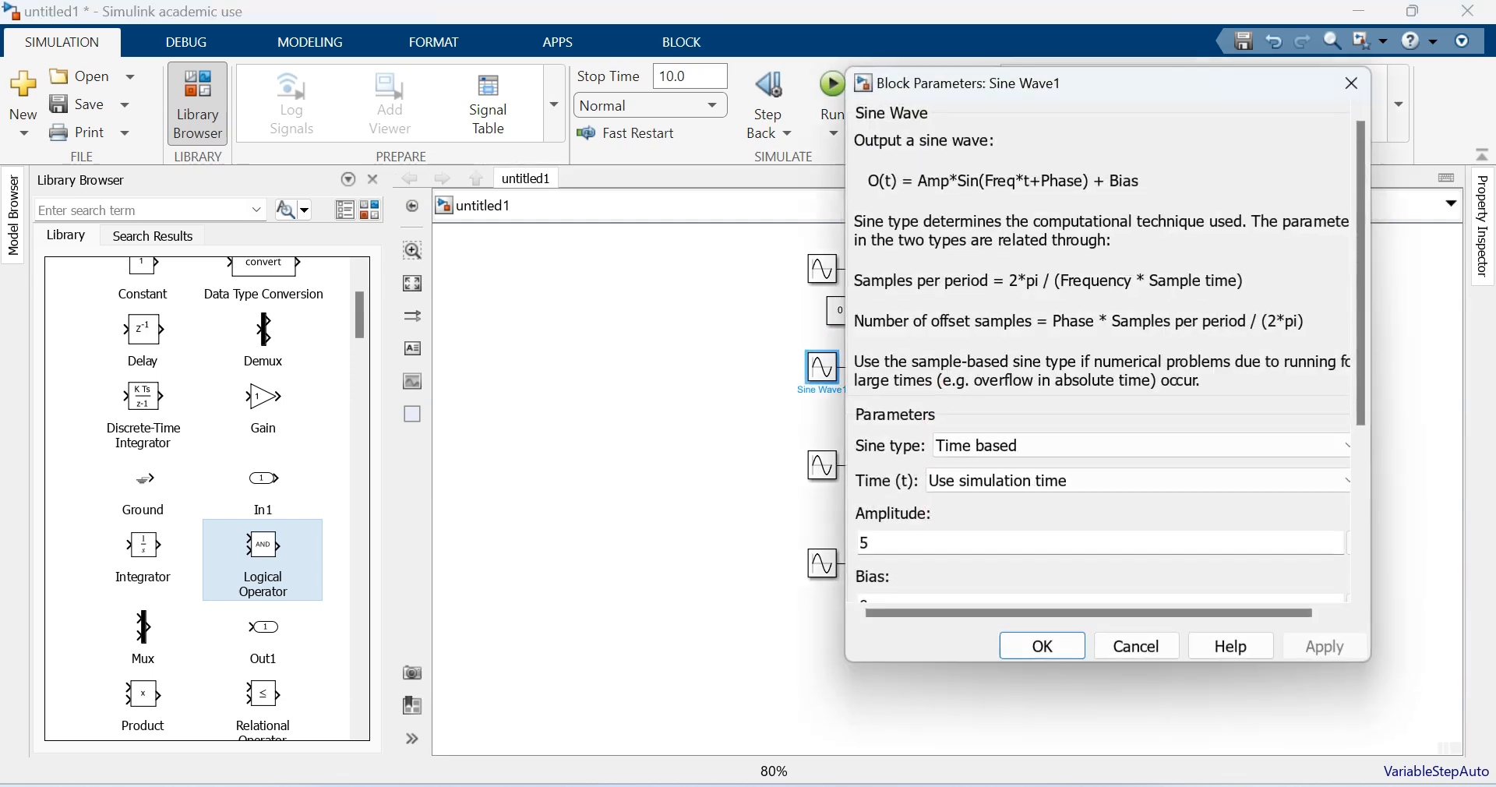
{"action": "left_click_drag", "start_coordinate": [1361, 273], "coordinate": [1361, 433]}
{"action": "double_click", "coordinate": [864, 476]}
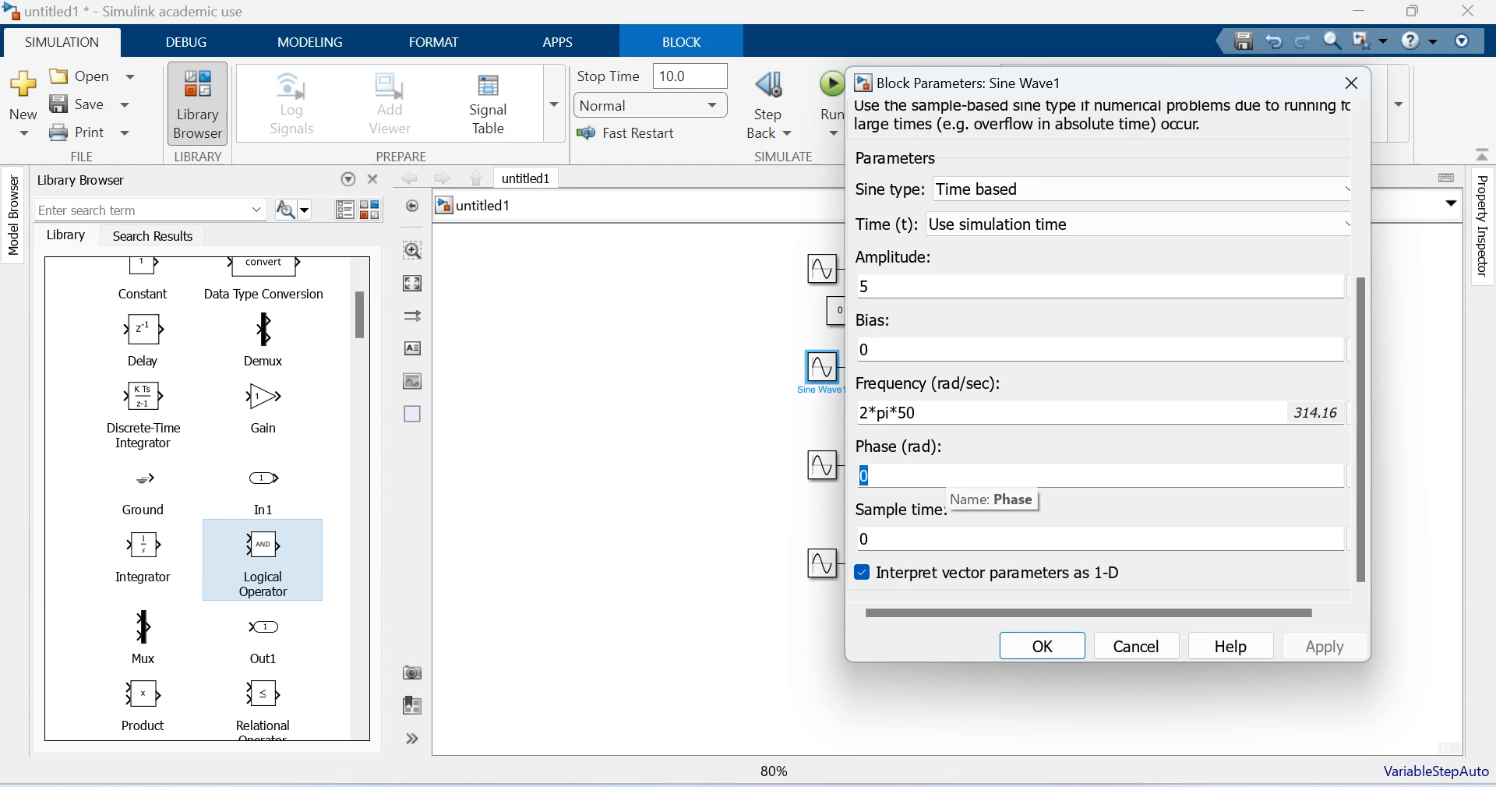
{"action": "type", "text": "pi/2"}
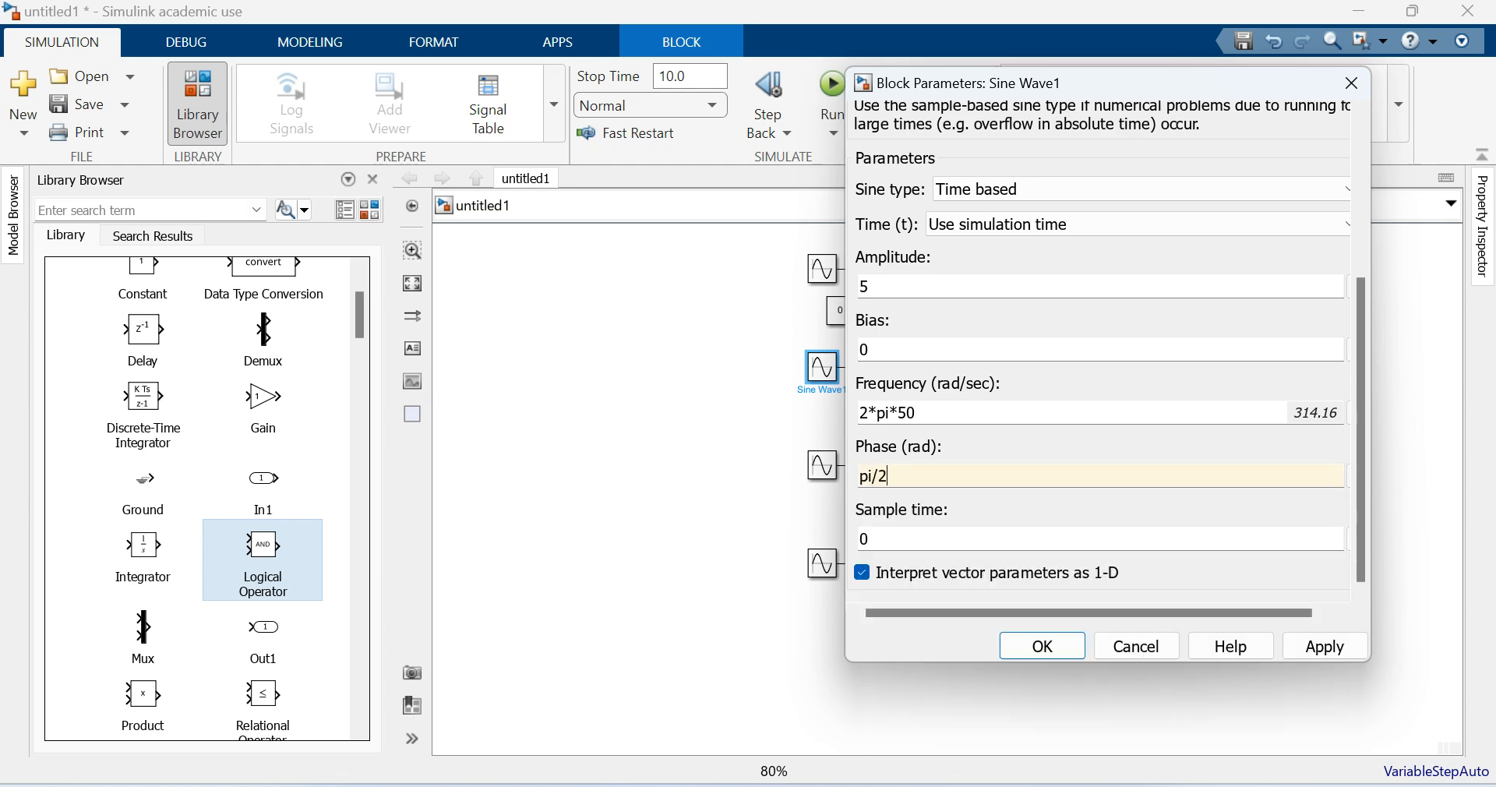
{"action": "key", "text": "Return"}
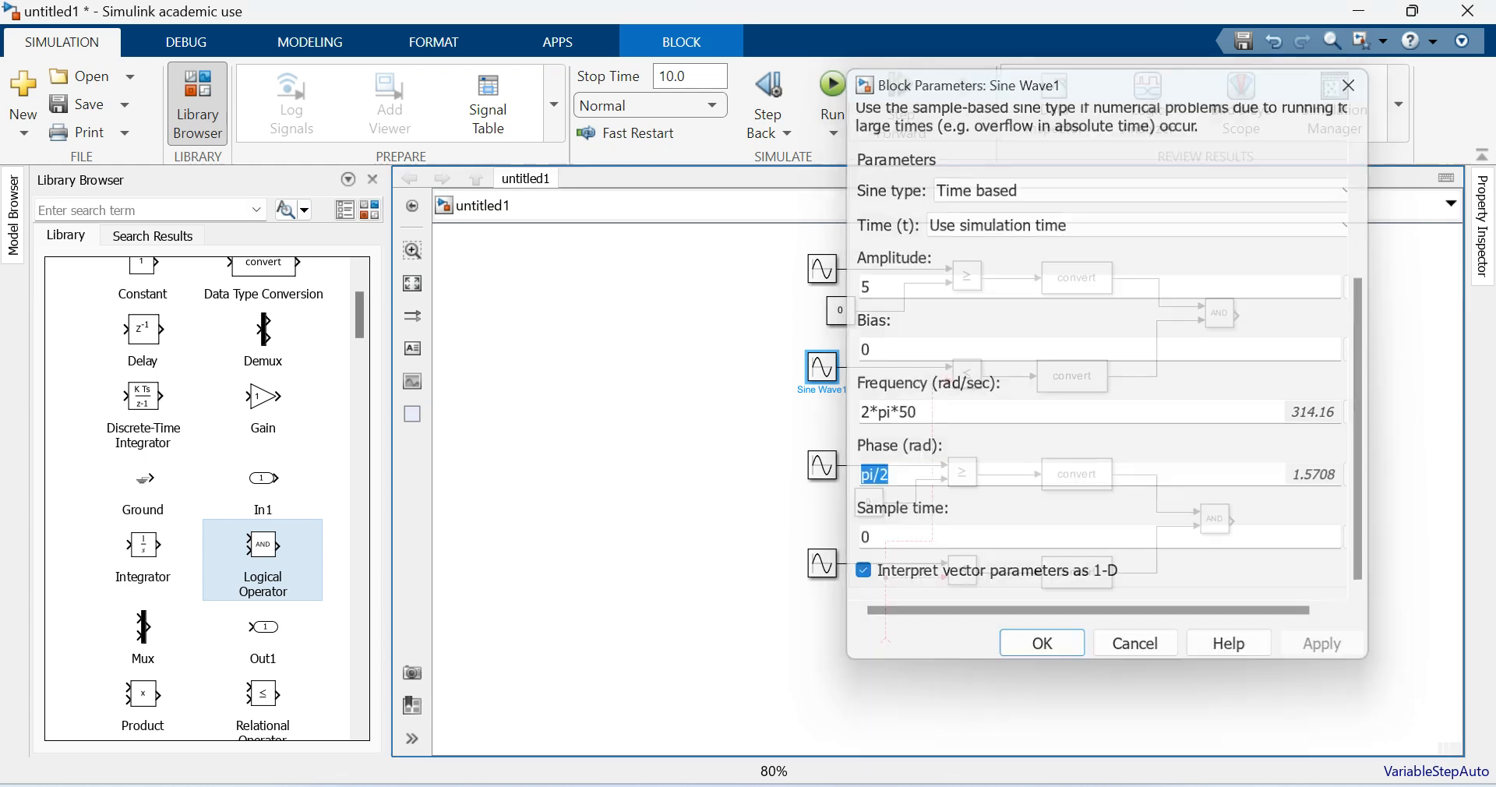
- Set the phase of the third Sine Wave block to pi rad
{"action": "double_click", "coordinate": [822, 465]}
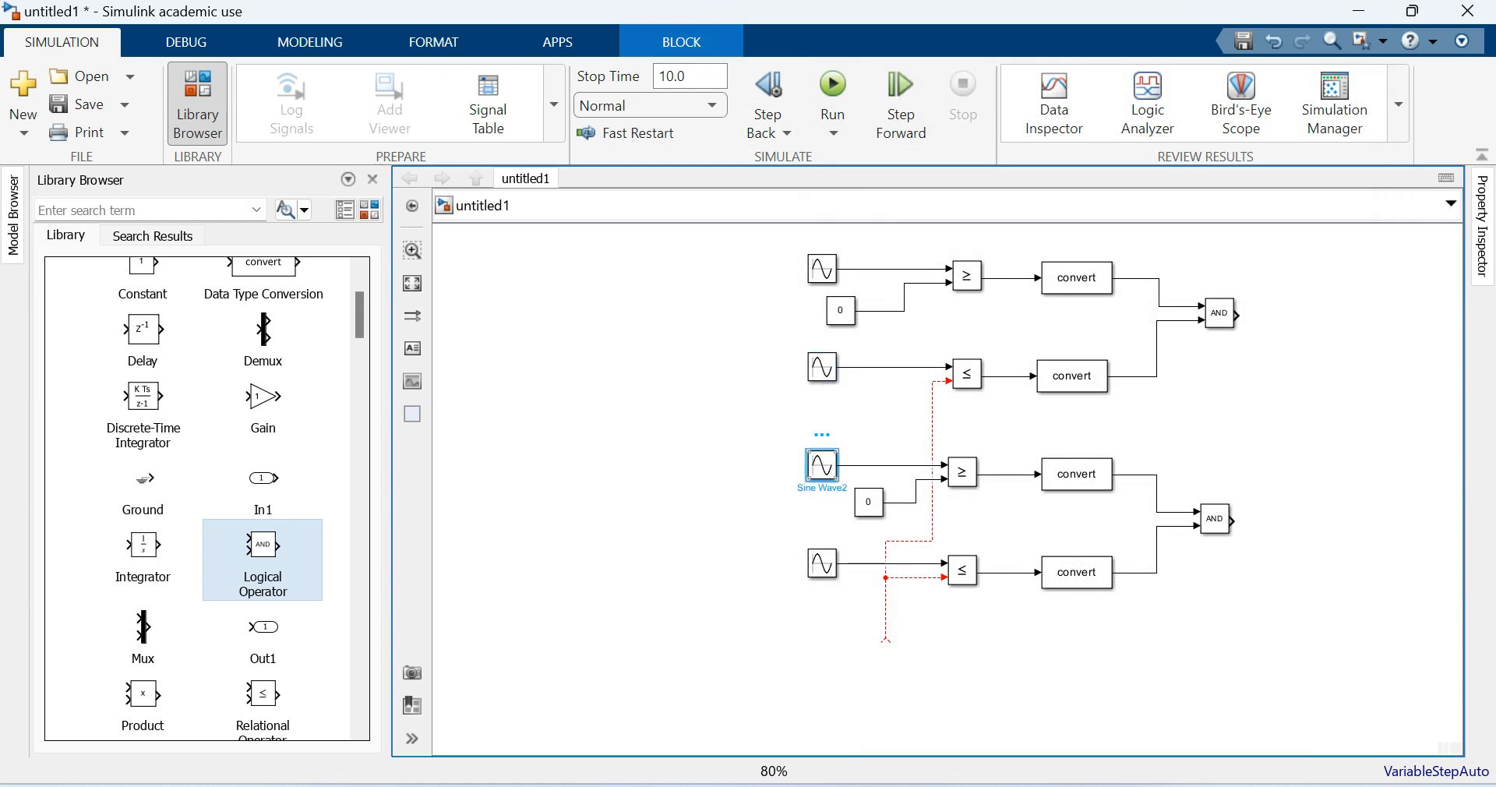
{"action": "left_click_drag", "start_coordinate": [1361, 374], "coordinate": [1360, 537]}
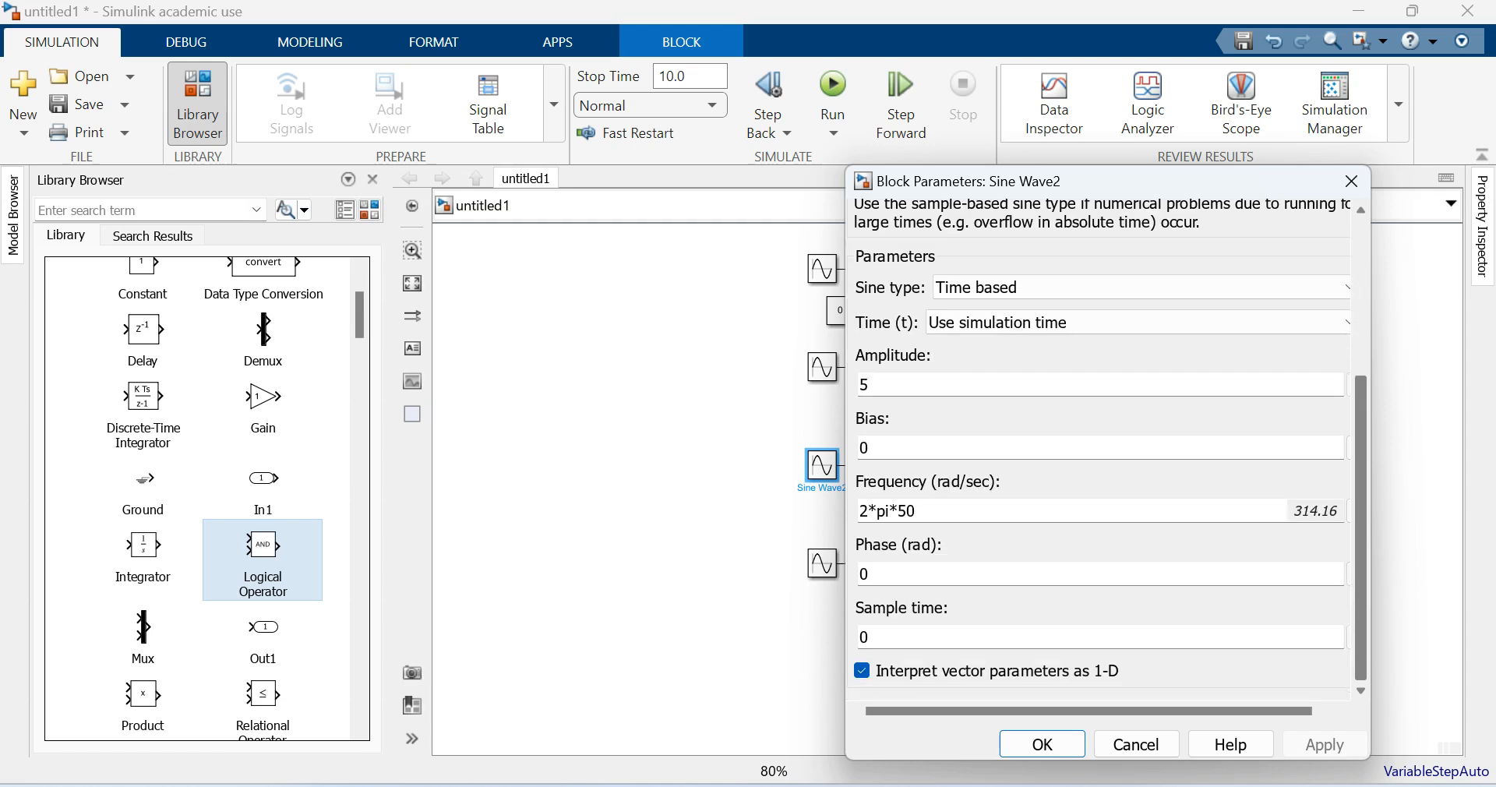
{"action": "double_click", "coordinate": [864, 574]}
{"action": "type", "text": "pi"}
{"action": "key", "text": "Return"}
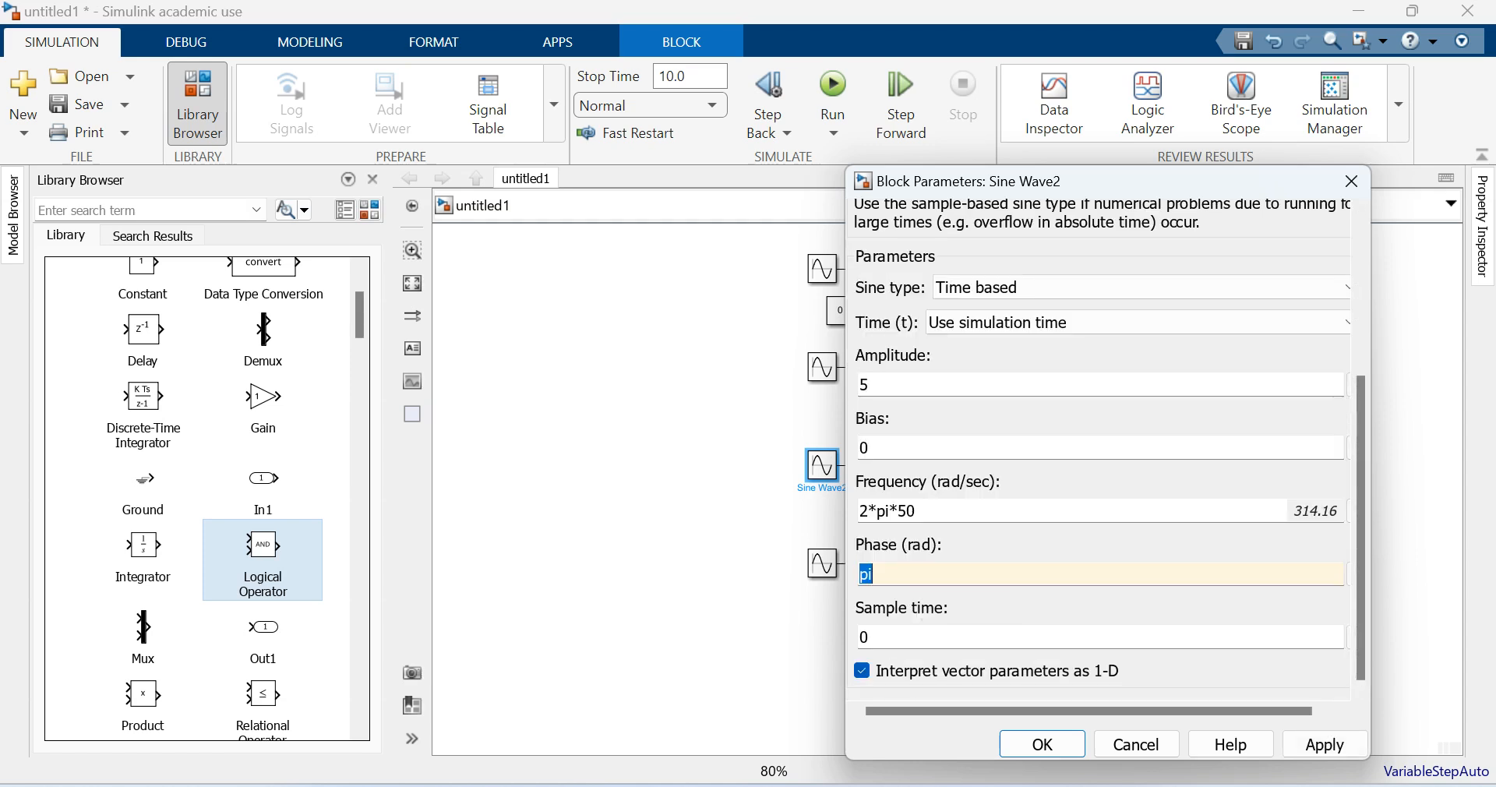
{"action": "left_click", "coordinate": [1041, 744]}
- Set the phase of the fourth Sine Wave block to -pi/2 rad
{"action": "double_click", "coordinate": [822, 563]}
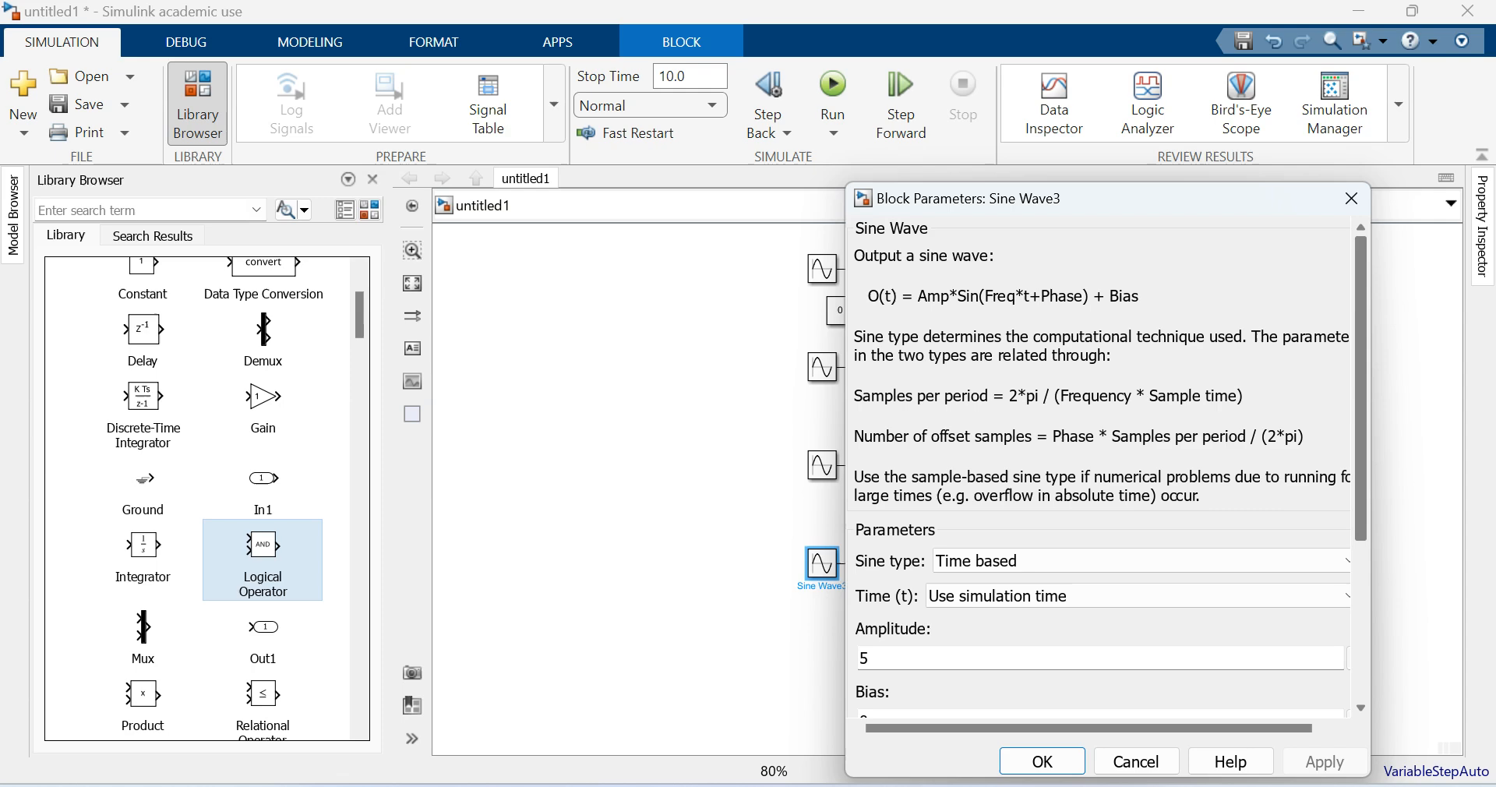
{"action": "left_click_drag", "start_coordinate": [1360, 374], "coordinate": [1361, 538]}
{"action": "double_click", "coordinate": [864, 591]}
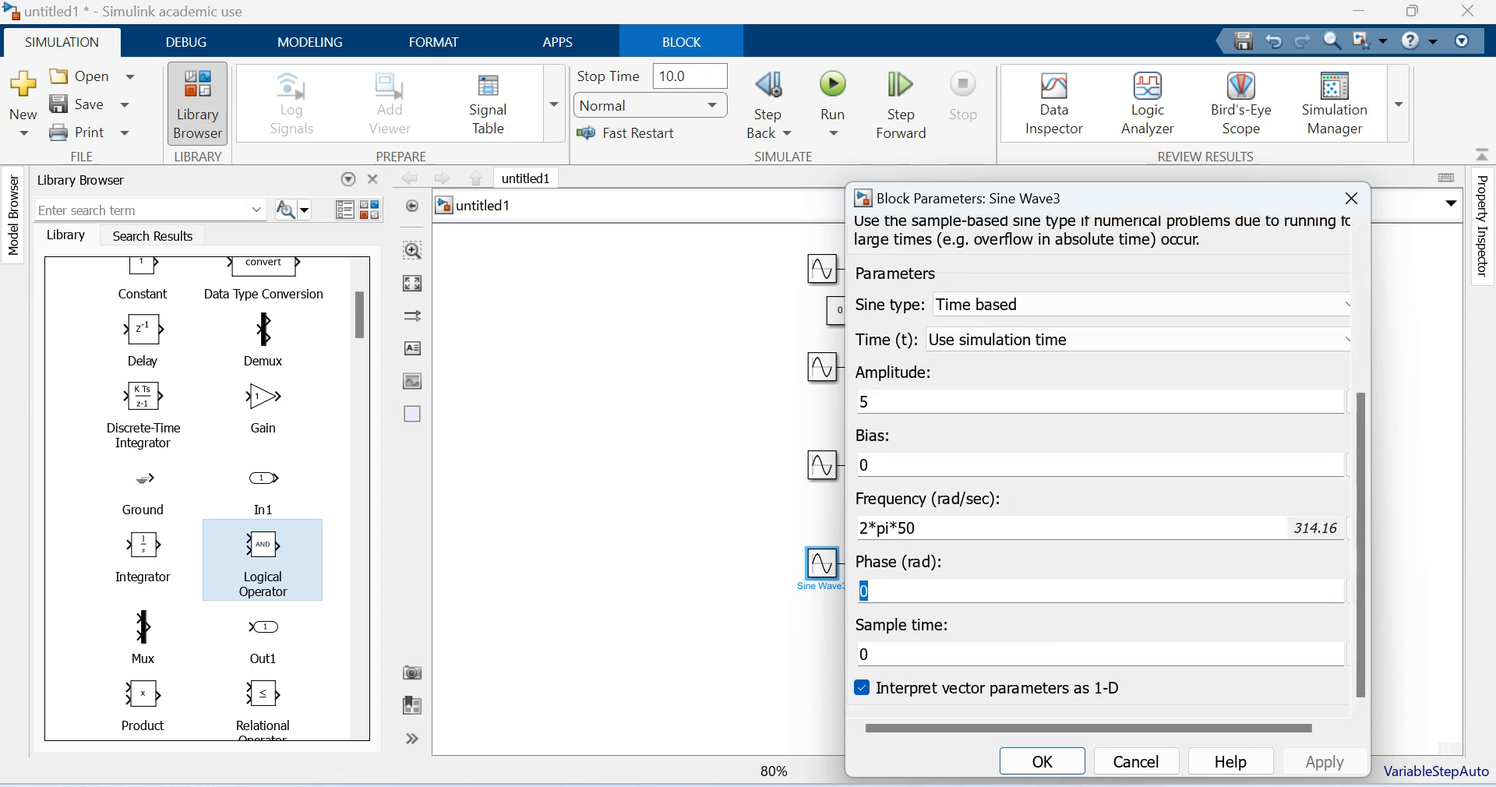
{"action": "type", "text": "-pi/2"}
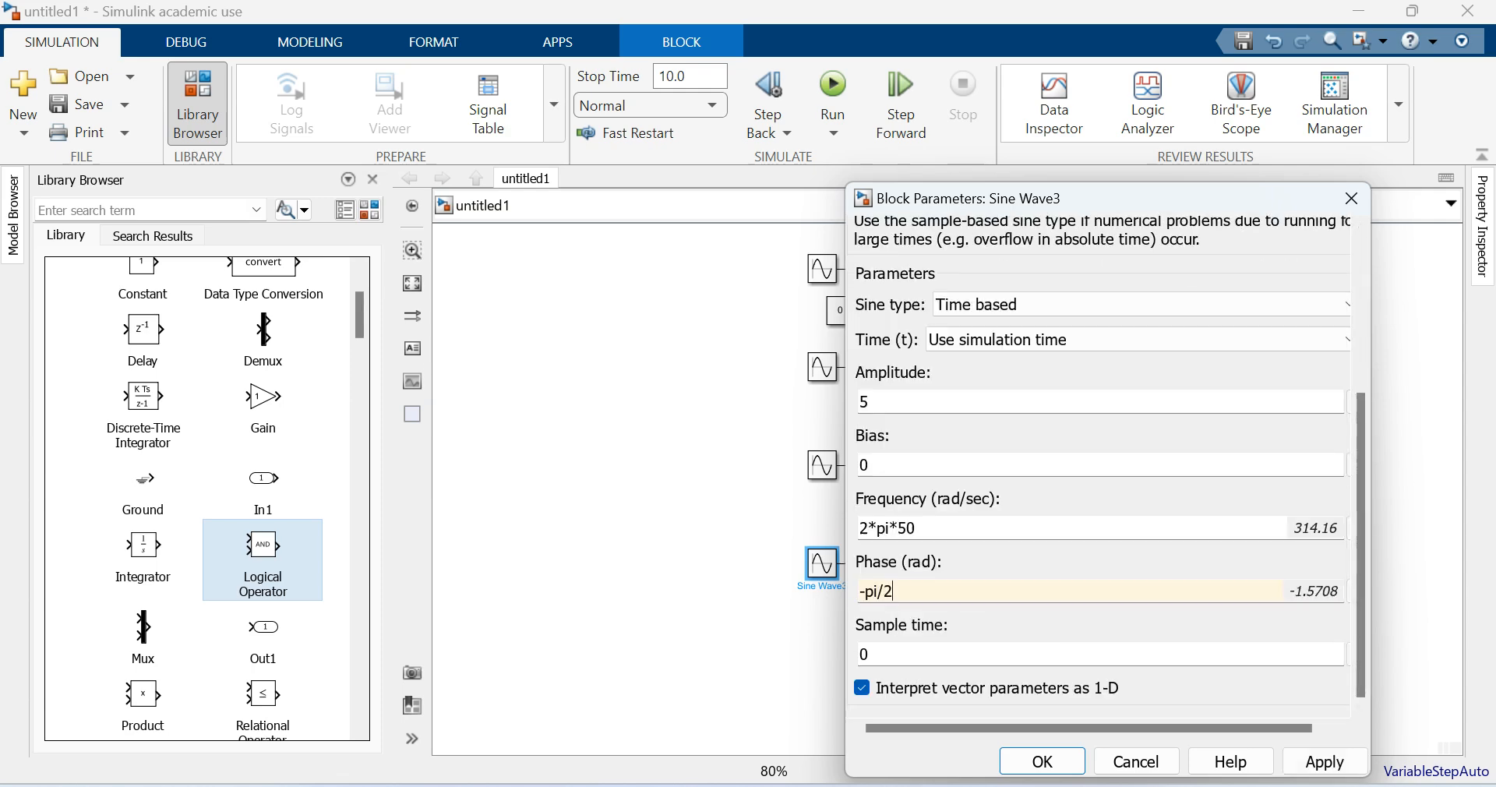
{"action": "key", "text": "Return"}
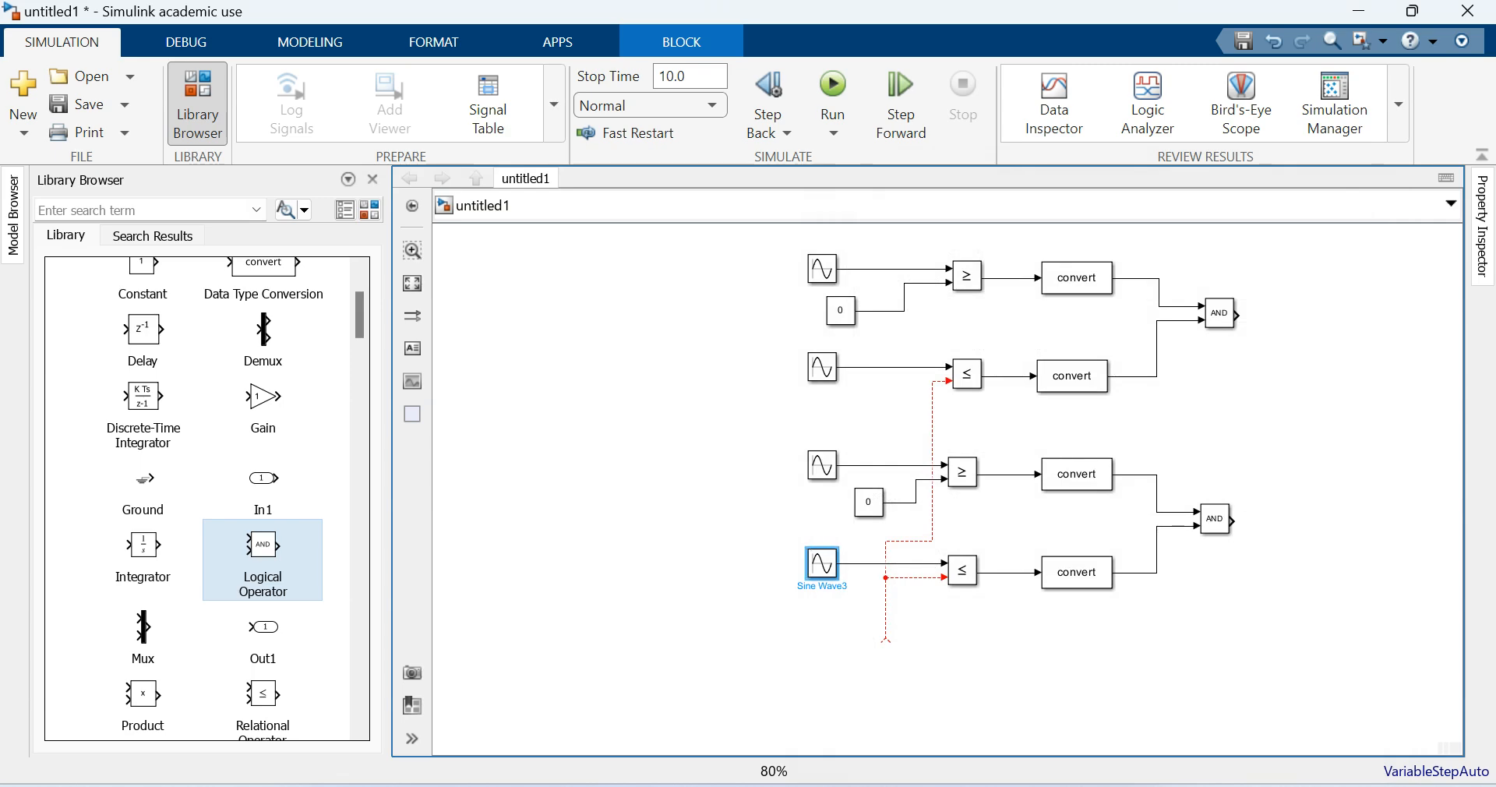
- Group the whole pulse circuit into a subsystem and shrink its block to a small upright rectangle
{"action": "left_click", "coordinate": [1261, 411]}
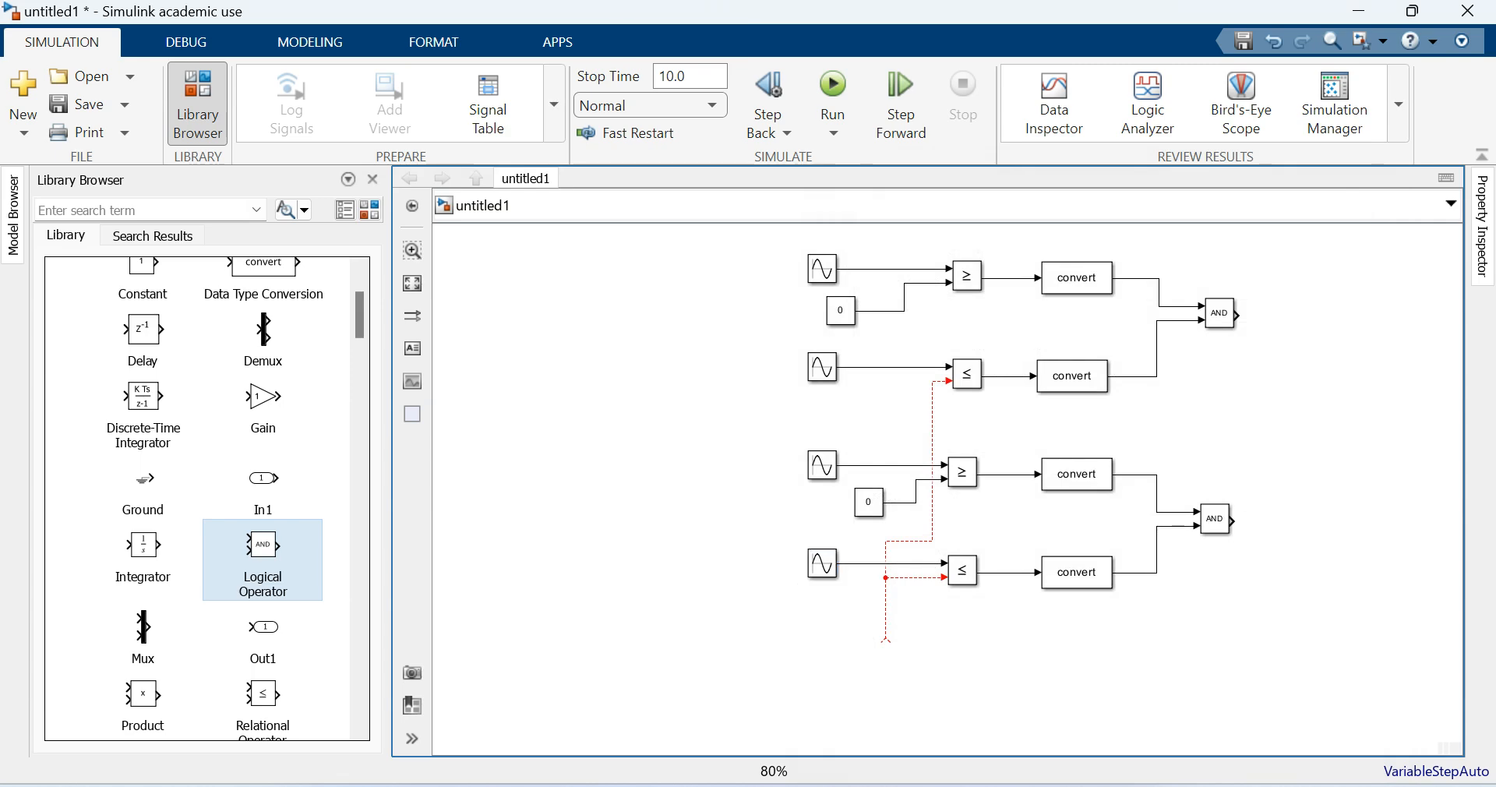
{"action": "left_click_drag", "start_coordinate": [748, 231], "coordinate": [1295, 695]}
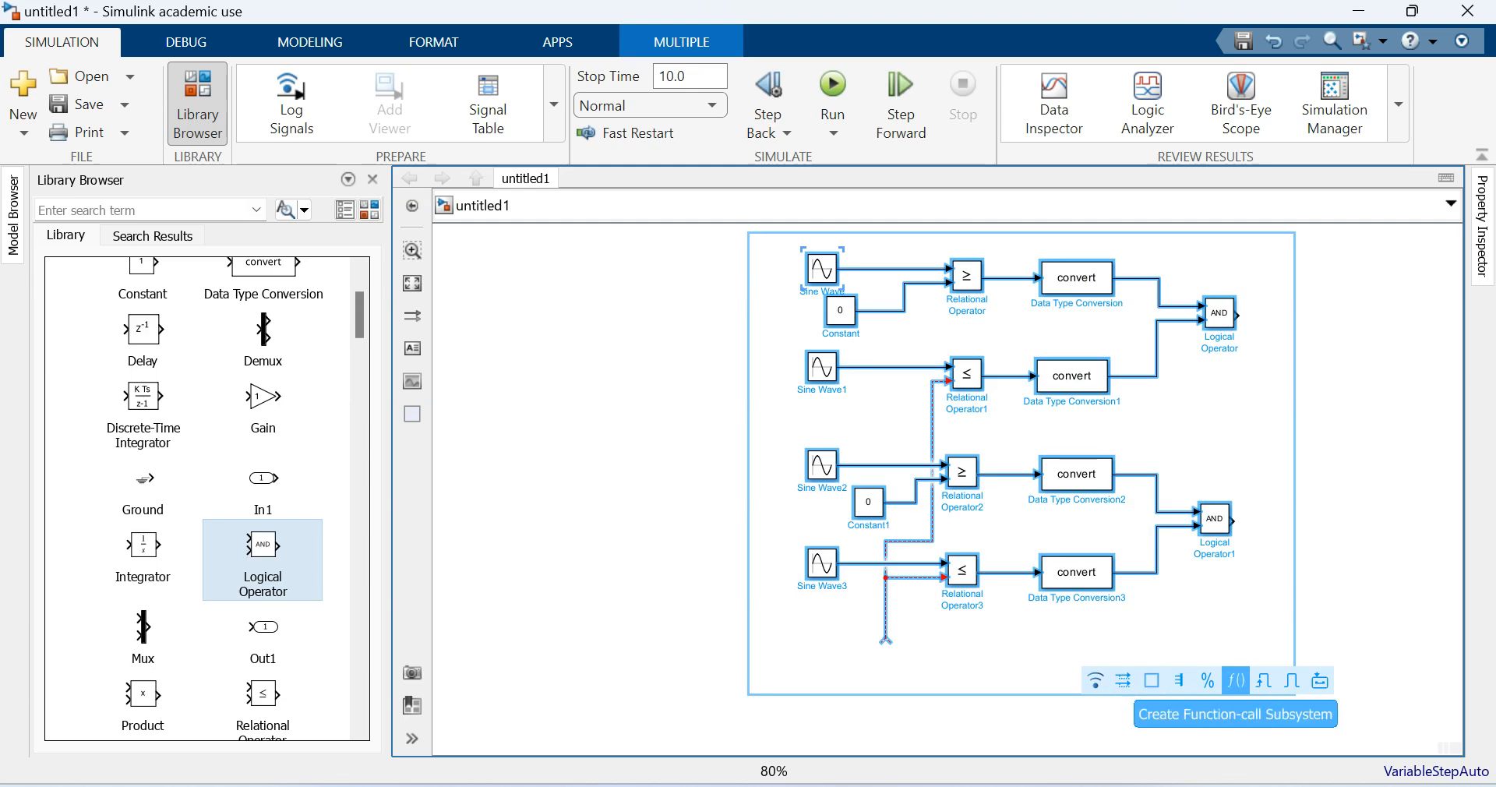
{"action": "left_click", "coordinate": [1320, 680]}
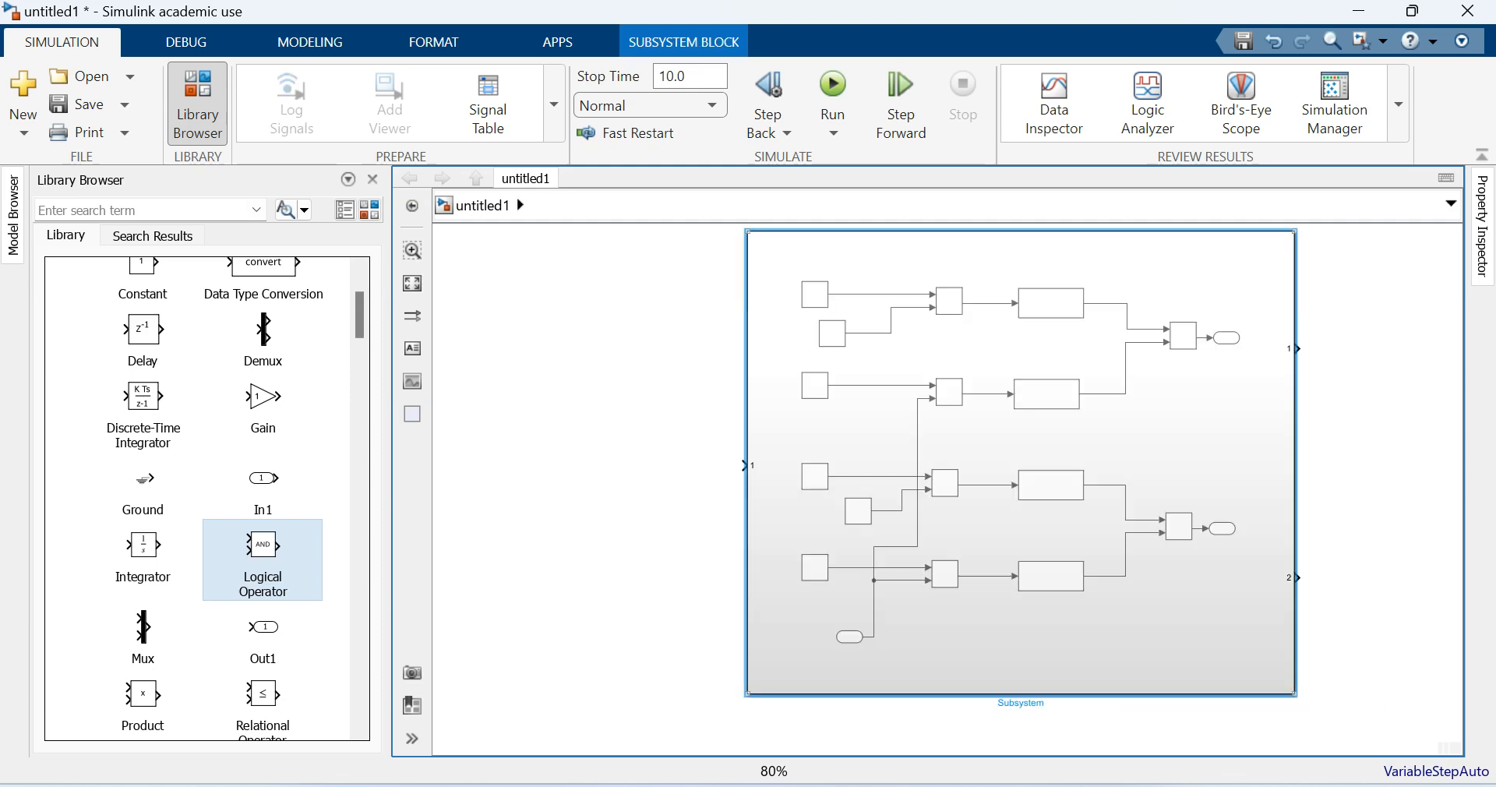
{"action": "left_click_drag", "start_coordinate": [1295, 695], "coordinate": [810, 340]}
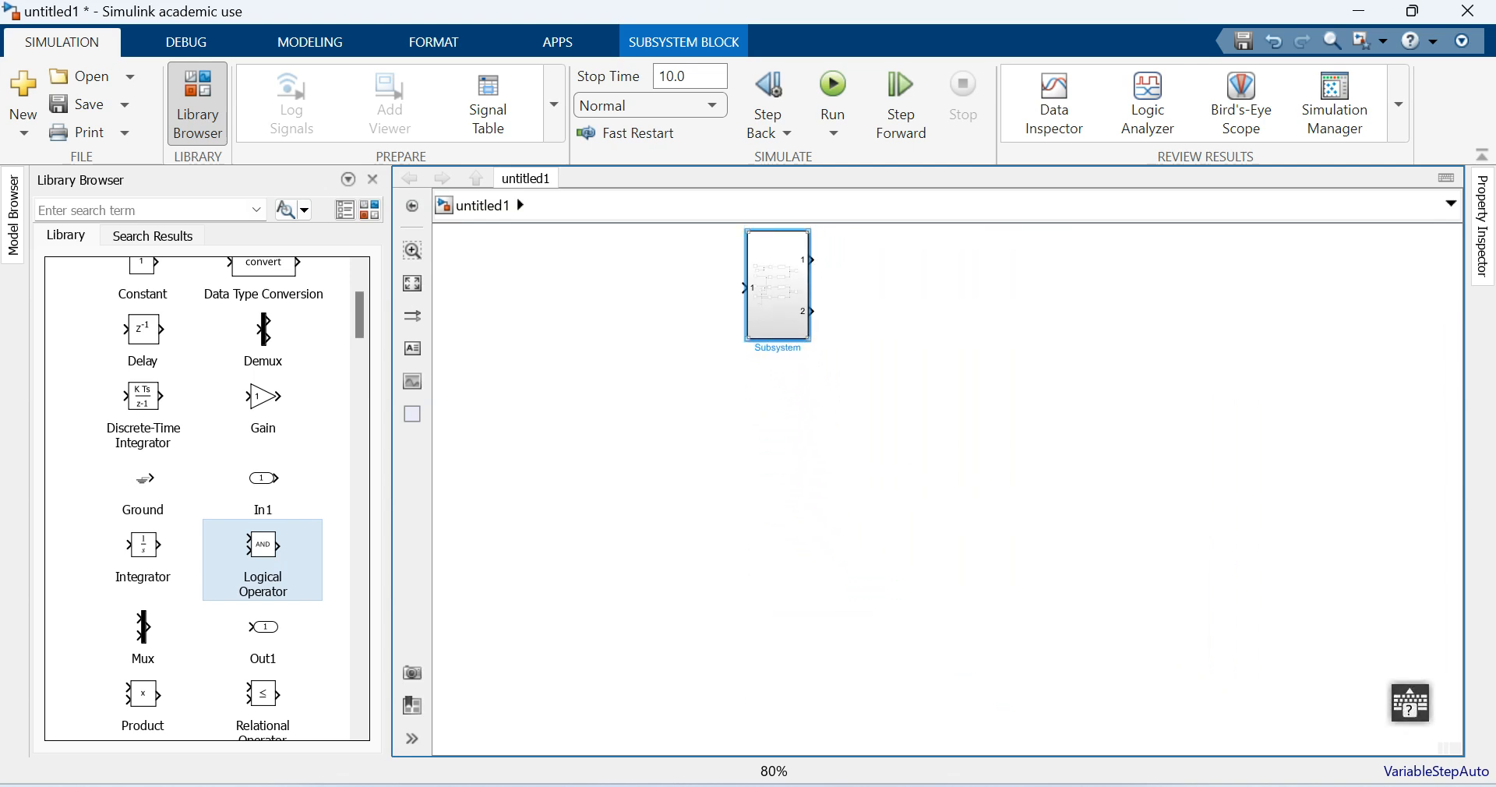
- Rename the input port inside the pulse subsystem as Control Signal
{"action": "double_click", "coordinate": [778, 288]}
{"action": "left_click", "coordinate": [763, 678]}
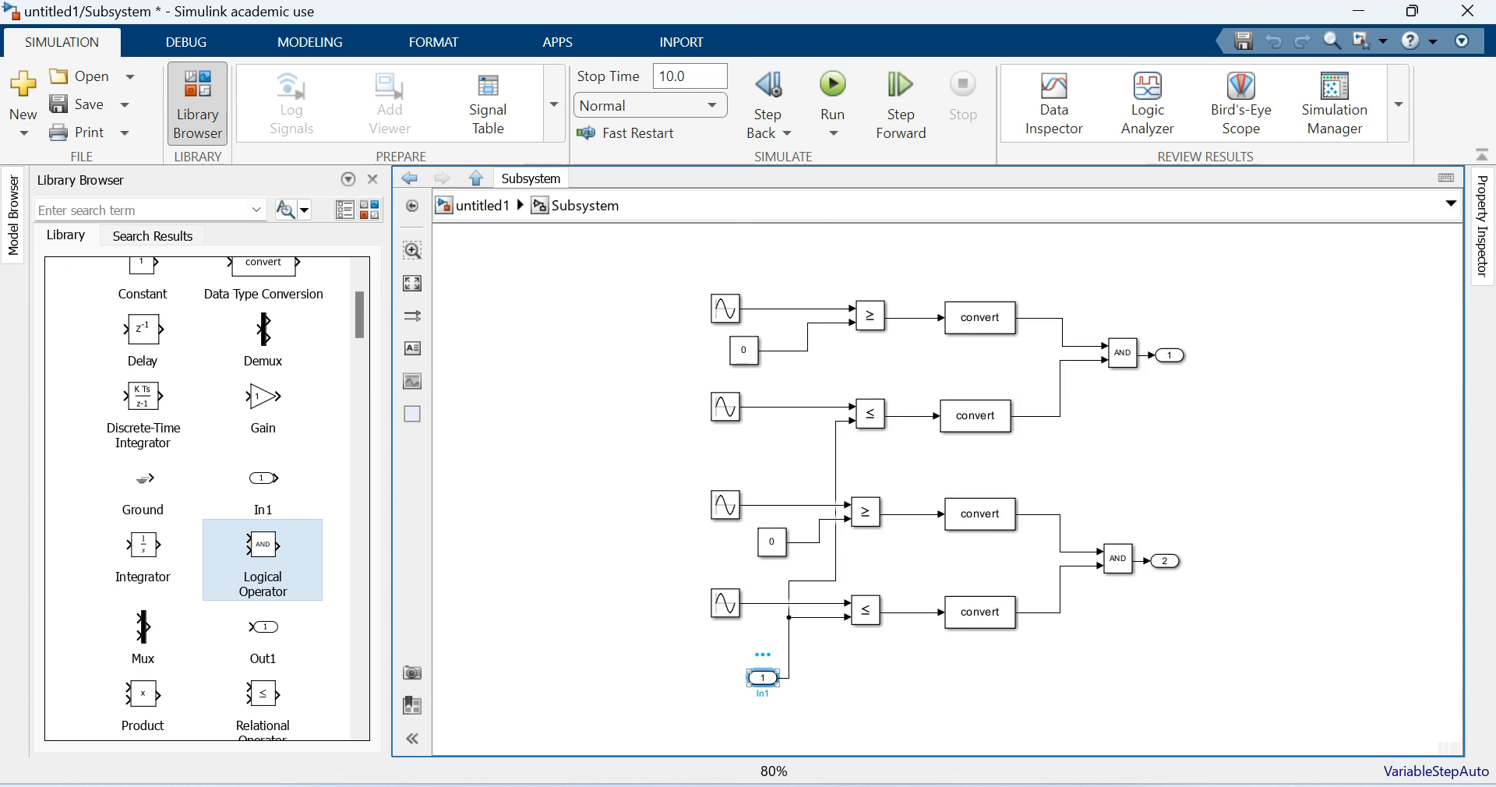
{"action": "type", "text": "Con"}
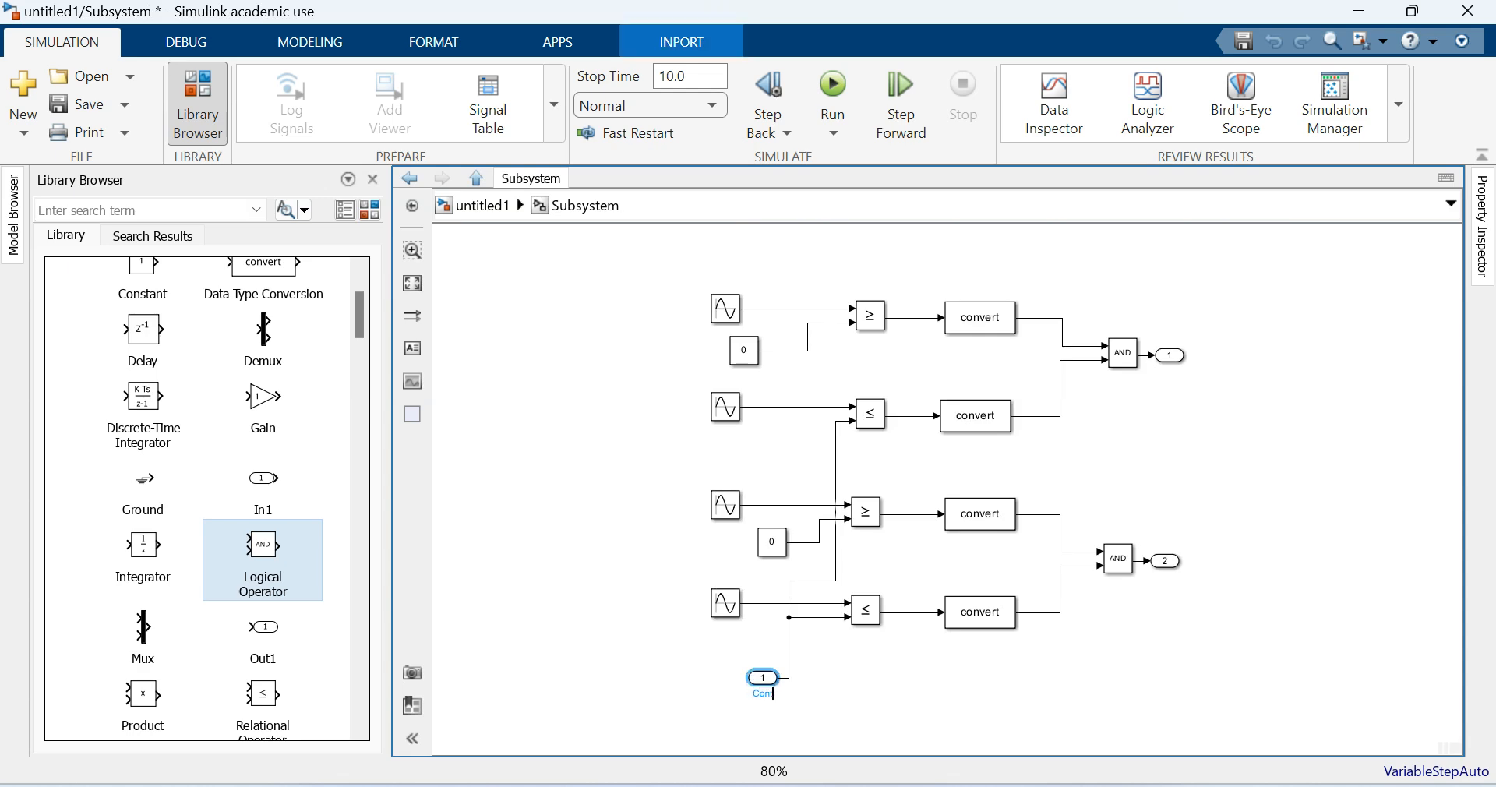
{"action": "type", "text": "trol Signal"}
{"action": "left_click", "coordinate": [881, 689]}
- Rename the subsystem's first output port as T1,T2 and the second as T3,T4, and return to the top level
{"action": "left_click", "coordinate": [1170, 355]}
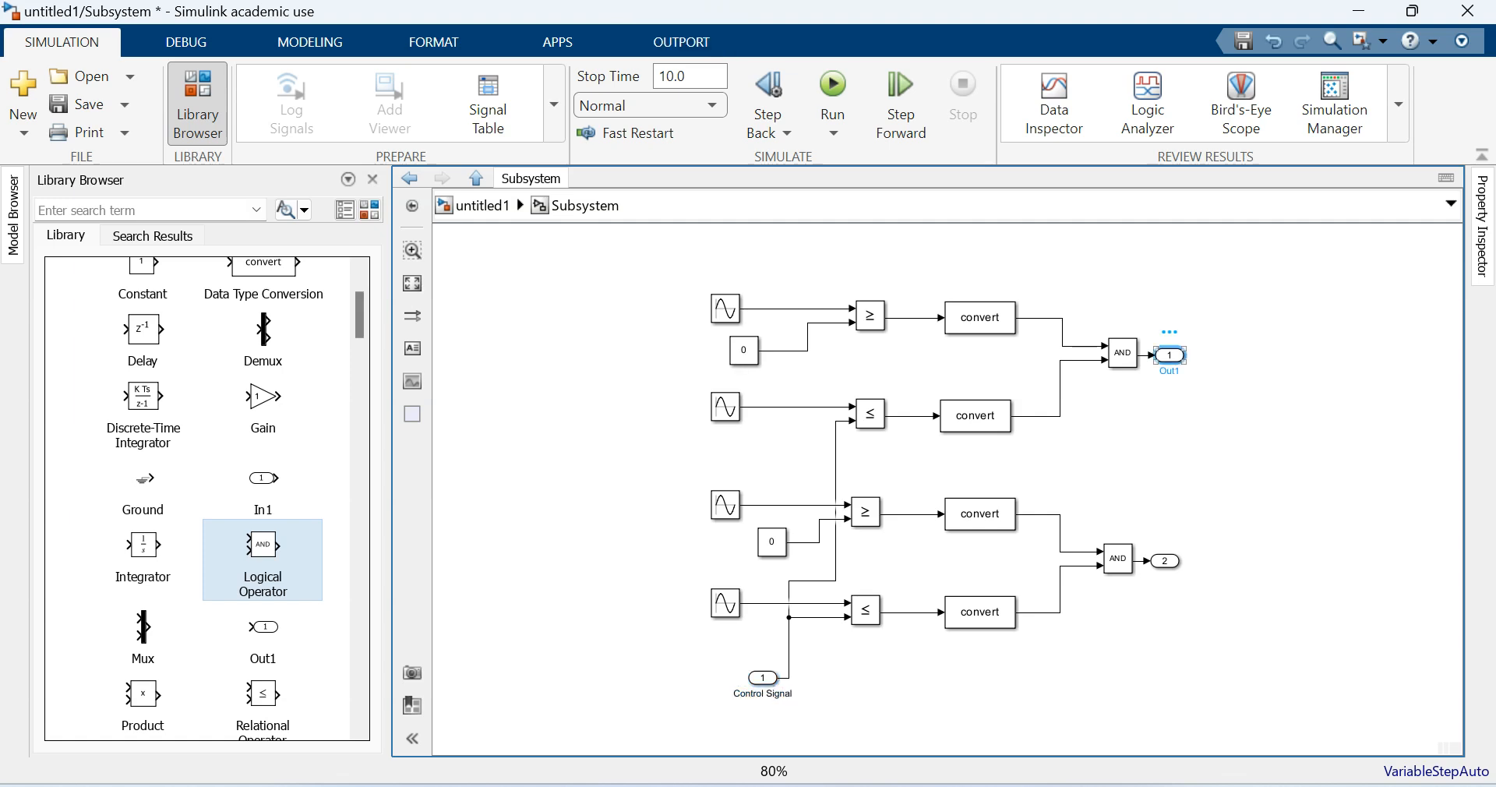
{"action": "double_click", "coordinate": [1170, 372]}
{"action": "type", "text": "T"}
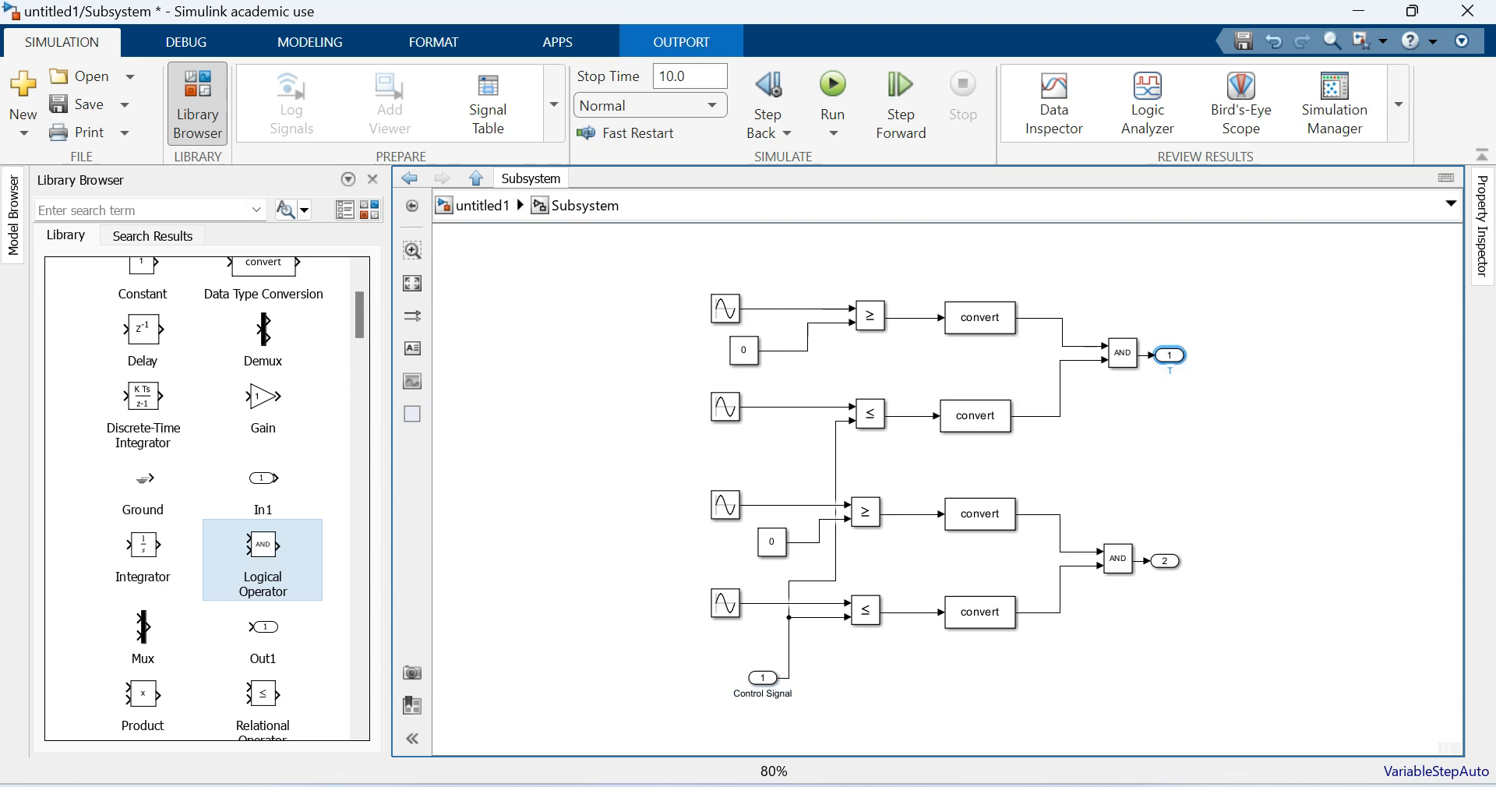
{"action": "type", "text": "1,T2"}
{"action": "left_click", "coordinate": [1216, 502]}
{"action": "left_click", "coordinate": [1165, 561]}
{"action": "double_click", "coordinate": [1165, 576]}
{"action": "type", "text": "T3,T4"}
{"action": "left_click", "coordinate": [483, 205]}
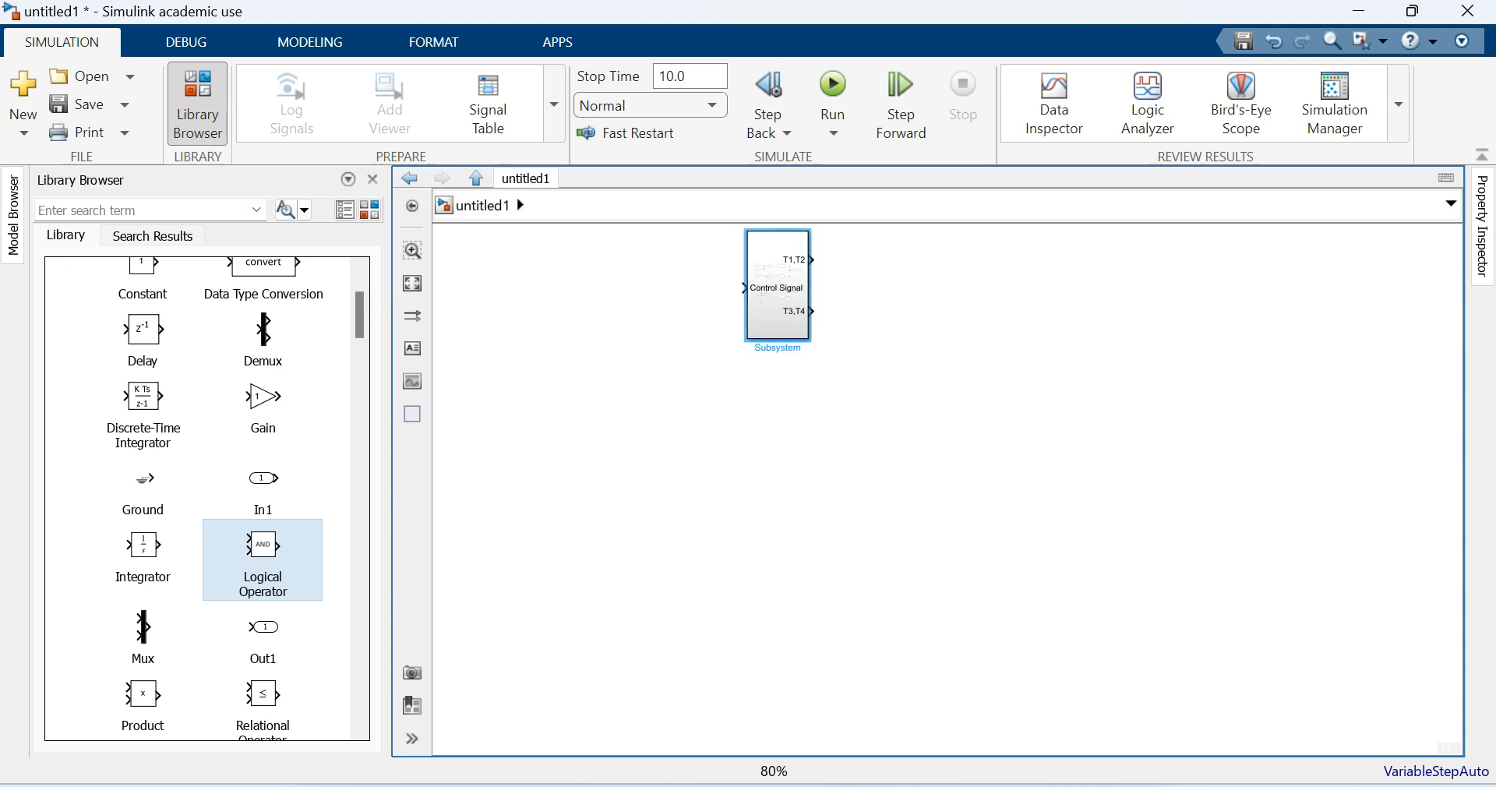
- Move the subsystem block lower on the canvas and reshape it into a wide, short rectangle
{"action": "left_click_drag", "start_coordinate": [778, 289], "coordinate": [797, 363]}
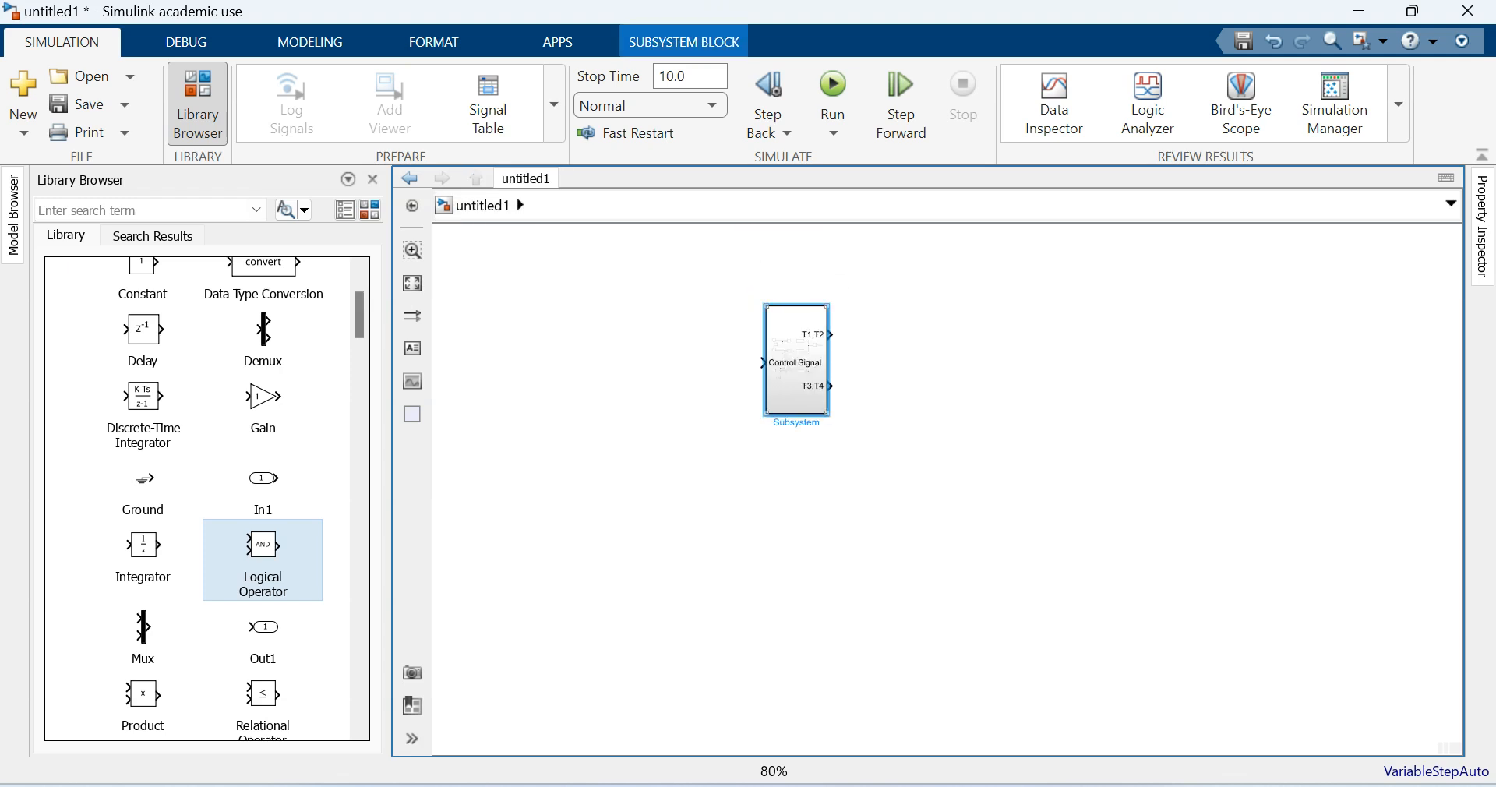
{"action": "left_click_drag", "start_coordinate": [828, 414], "coordinate": [874, 376]}
{"action": "left_click", "coordinate": [1005, 382]}
{"action": "left_click", "coordinate": [842, 347]}
{"action": "left_click", "coordinate": [1145, 350]}
- Copy the pulse subsystem into the test2 model and connect its T1,T2 and T3,T4 outputs to the armature converter
{"action": "left_click", "coordinate": [822, 343]}
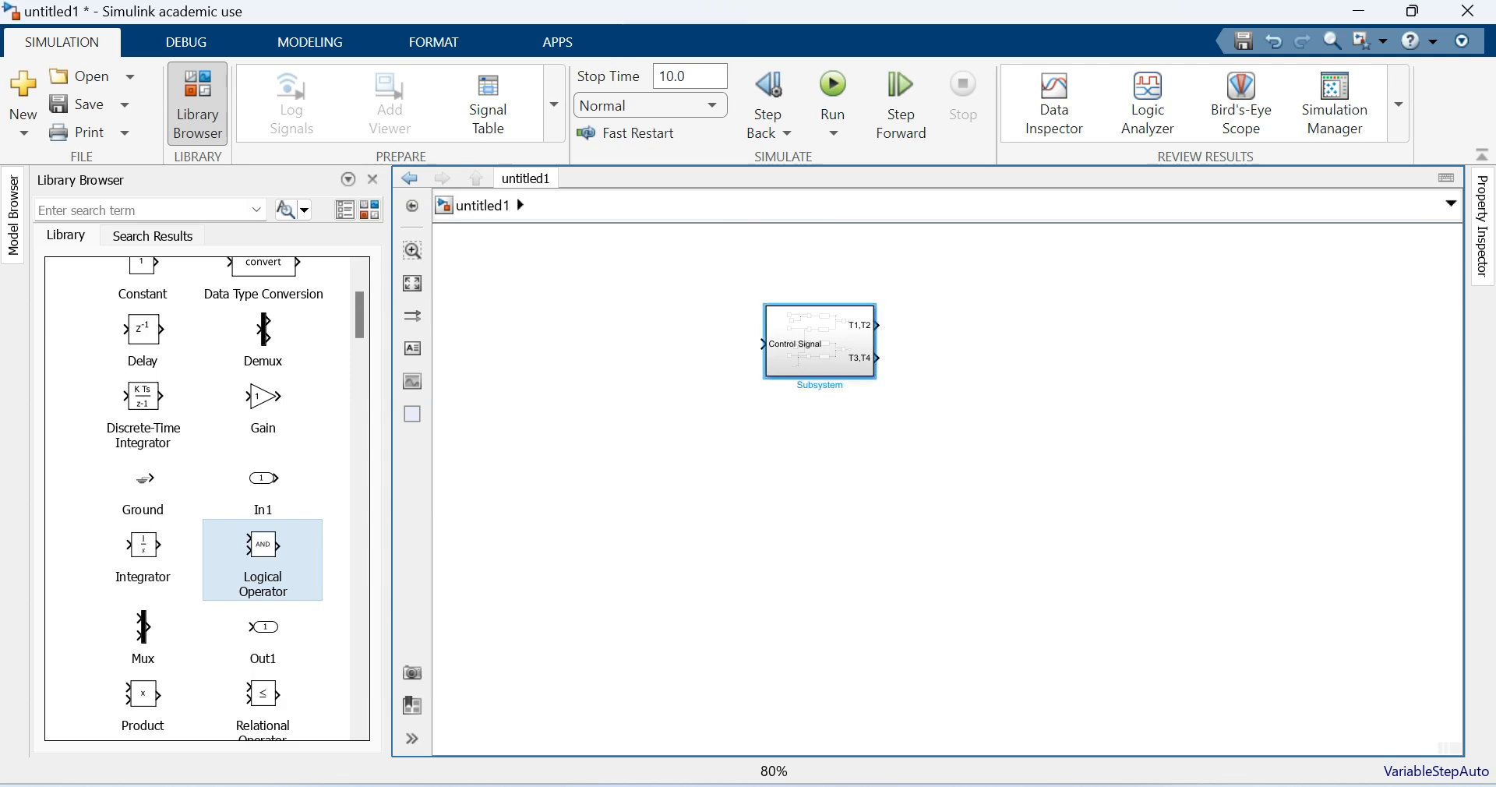
{"action": "key", "text": "alt+Tab"}
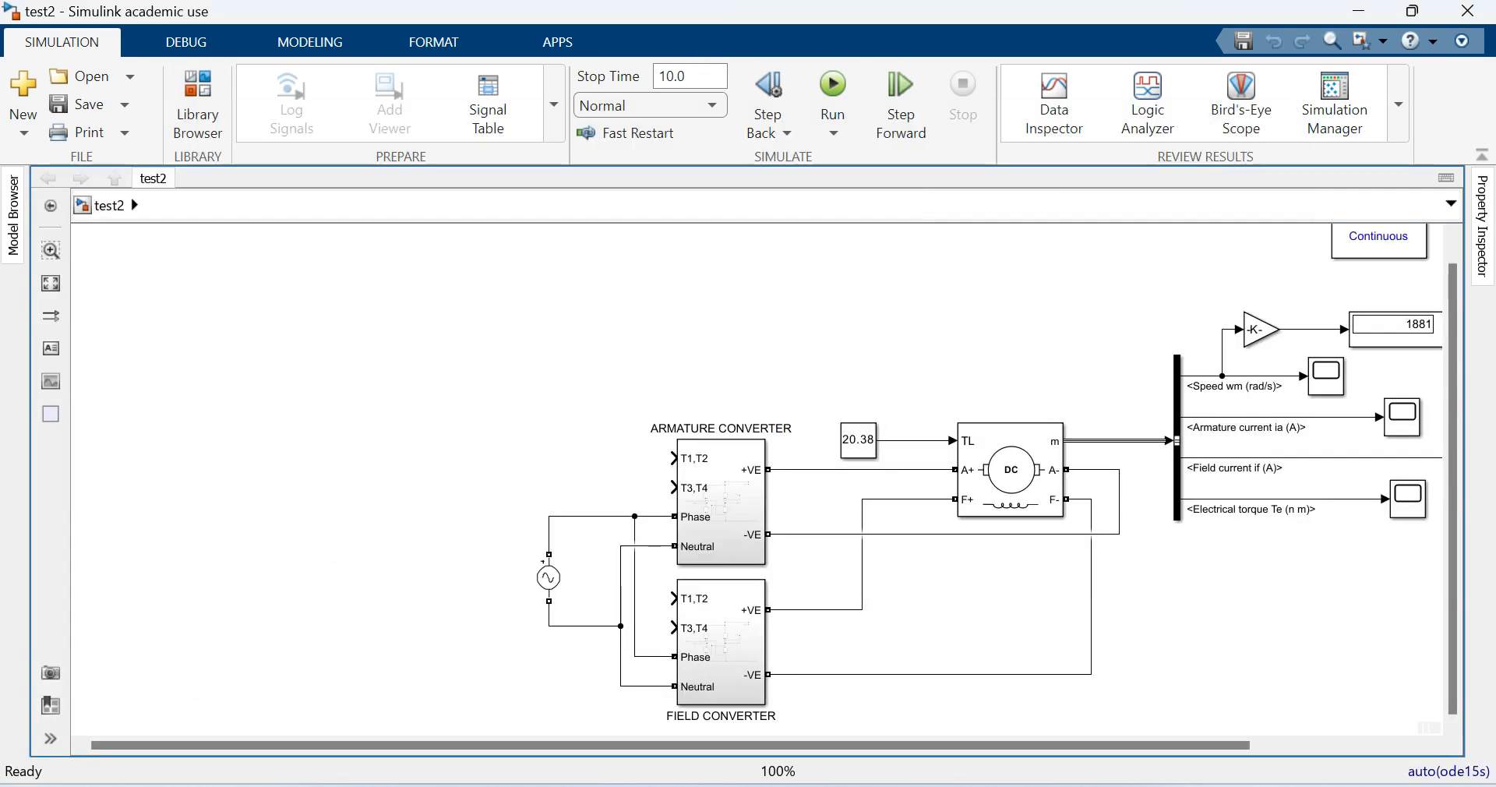
{"action": "key", "text": "ctrl+v"}
{"action": "left_click_drag", "start_coordinate": [780, 432], "coordinate": [516, 466]}
{"action": "left_click_drag", "start_coordinate": [585, 423], "coordinate": [545, 472]}
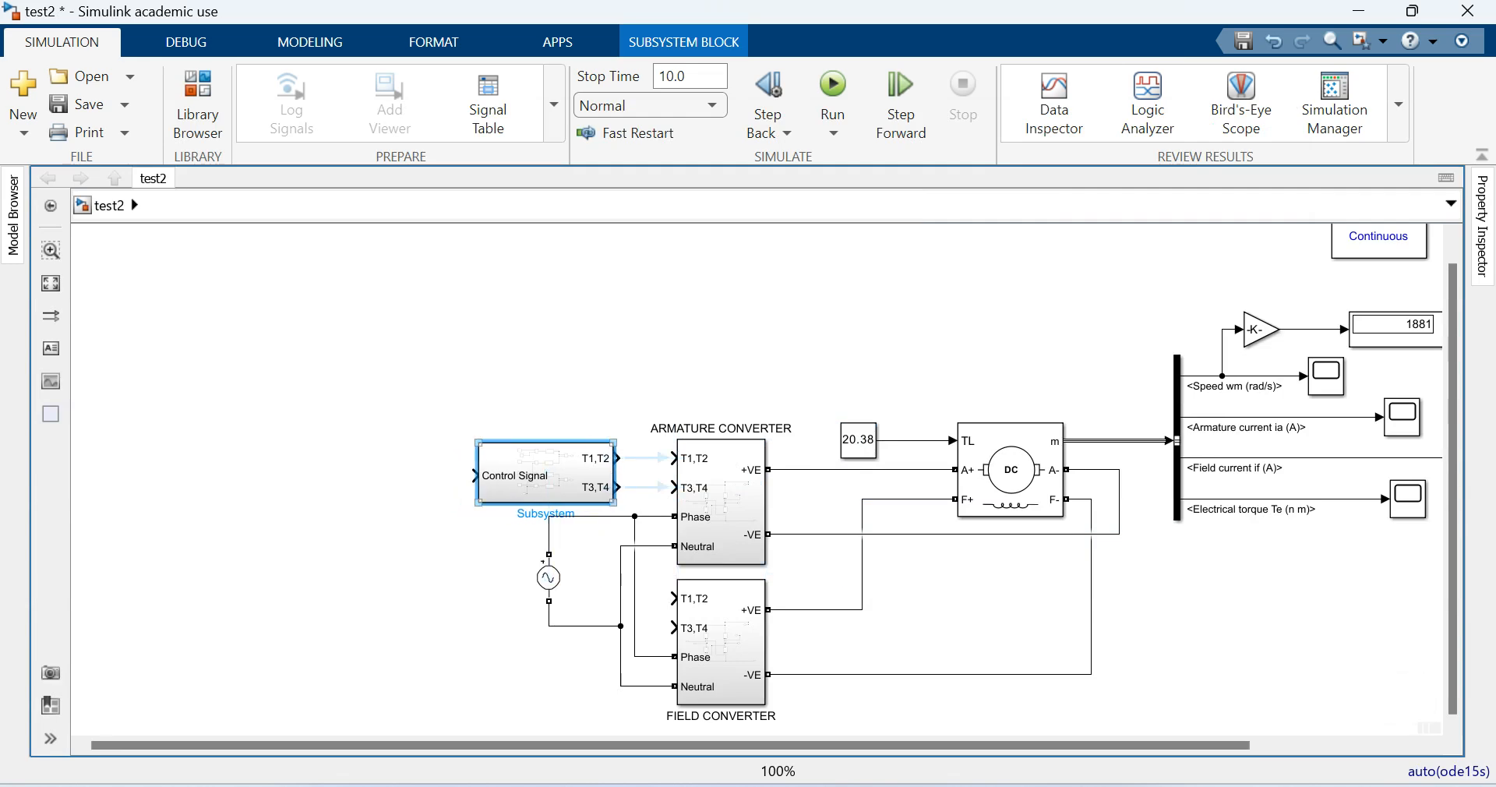
{"action": "left_click", "coordinate": [647, 459]}
{"action": "left_click", "coordinate": [647, 488]}
- Duplicate the pulse subsystem beside the field converter and reorder that converter's T1,T2 and T3,T4 ports below Phase and Neutral
{"action": "left_click_drag", "start_coordinate": [545, 473], "coordinate": [466, 662]}
{"action": "left_click_drag", "start_coordinate": [675, 599], "coordinate": [674, 688]}
{"action": "left_click_drag", "start_coordinate": [674, 599], "coordinate": [674, 685]}
{"action": "left_click_drag", "start_coordinate": [468, 660], "coordinate": [525, 685]}
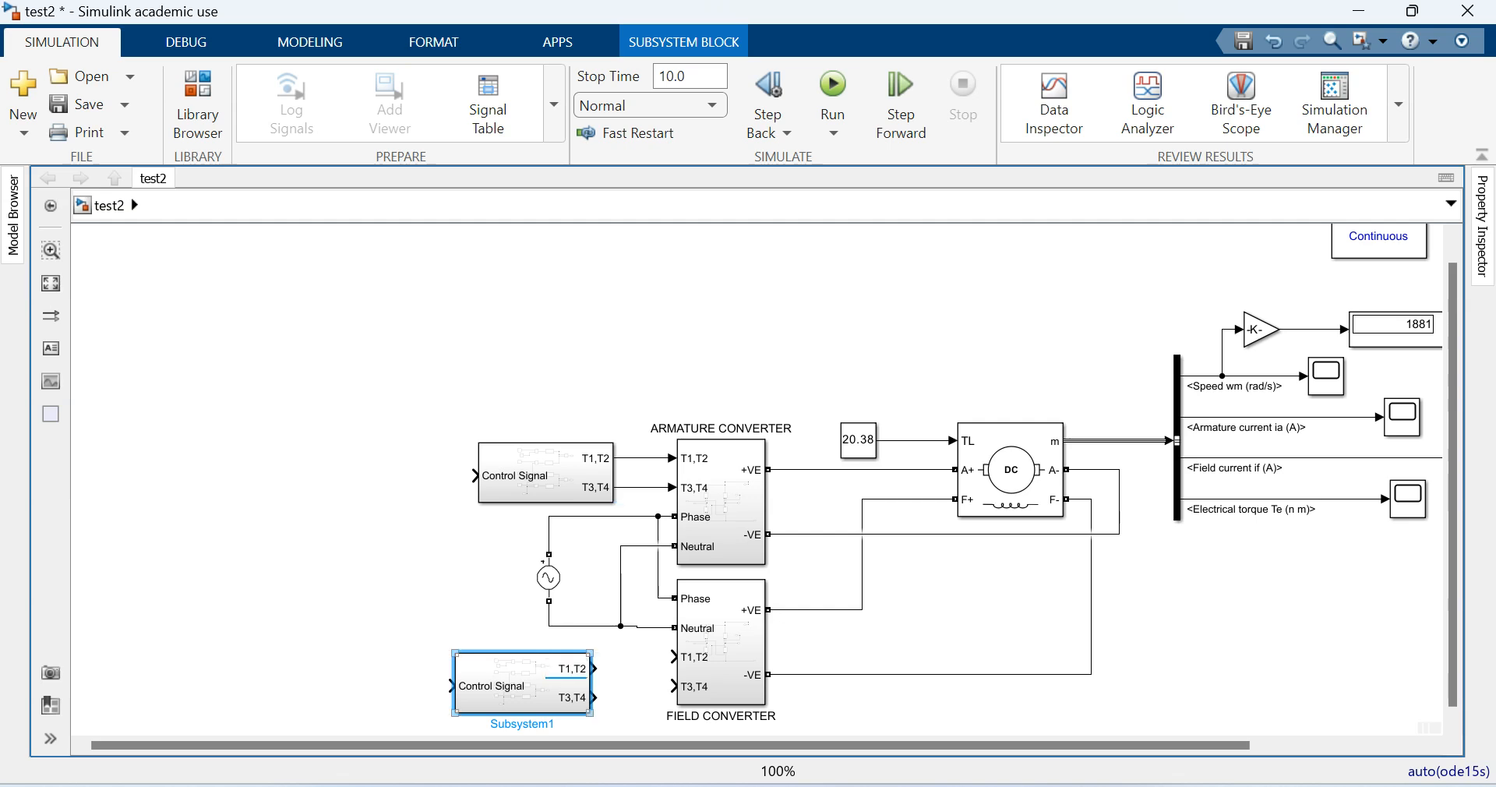
- Connect the duplicate's outputs to the field converter's T1,T2 and T3,T4 inputs and align the block so the wires run straight
{"action": "left_click_drag", "start_coordinate": [594, 668], "coordinate": [674, 657]}
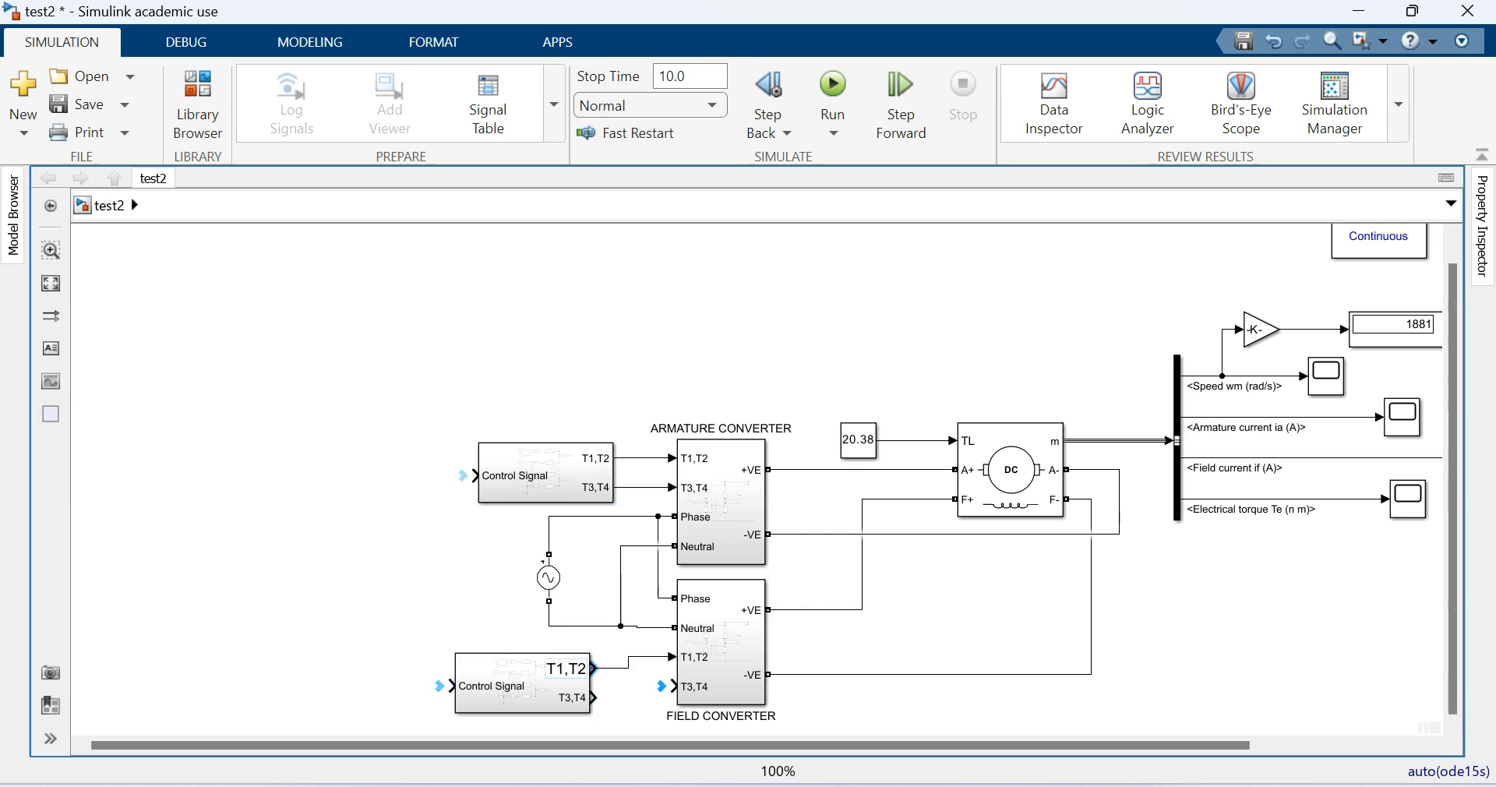
{"action": "left_click_drag", "start_coordinate": [594, 698], "coordinate": [675, 686]}
{"action": "left_click", "coordinate": [561, 698]}
{"action": "left_click_drag", "start_coordinate": [528, 682], "coordinate": [550, 670]}
- Consult the system block diagram in Word and place two PID Controller blocks in a row before test2's armature pulse subsystem
{"action": "key", "text": "alt+Tab"}
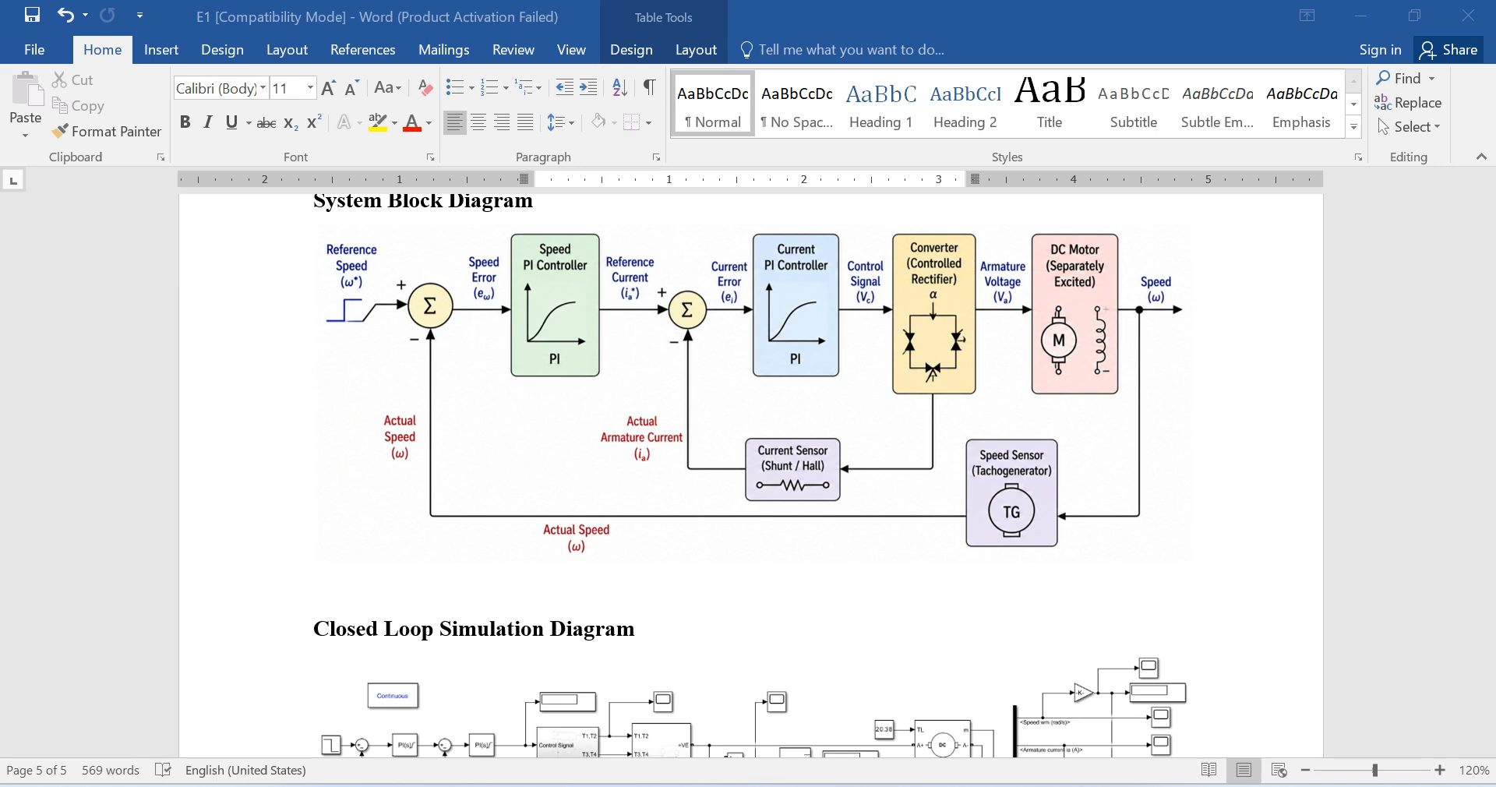
{"action": "key", "text": "alt+Tab"}
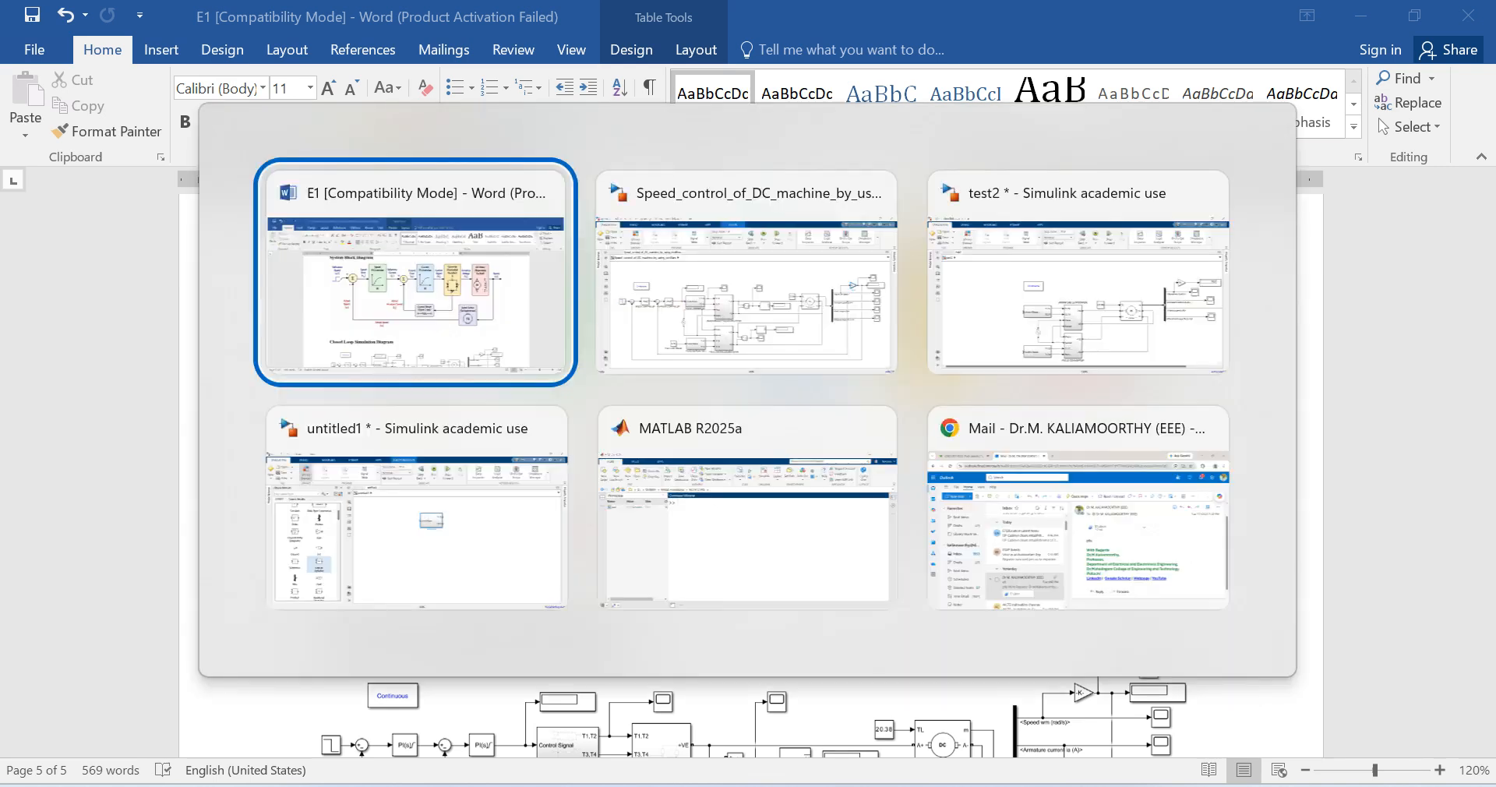
{"action": "key", "text": "alt+Tab"}
{"action": "key", "text": "alt+Tab"}
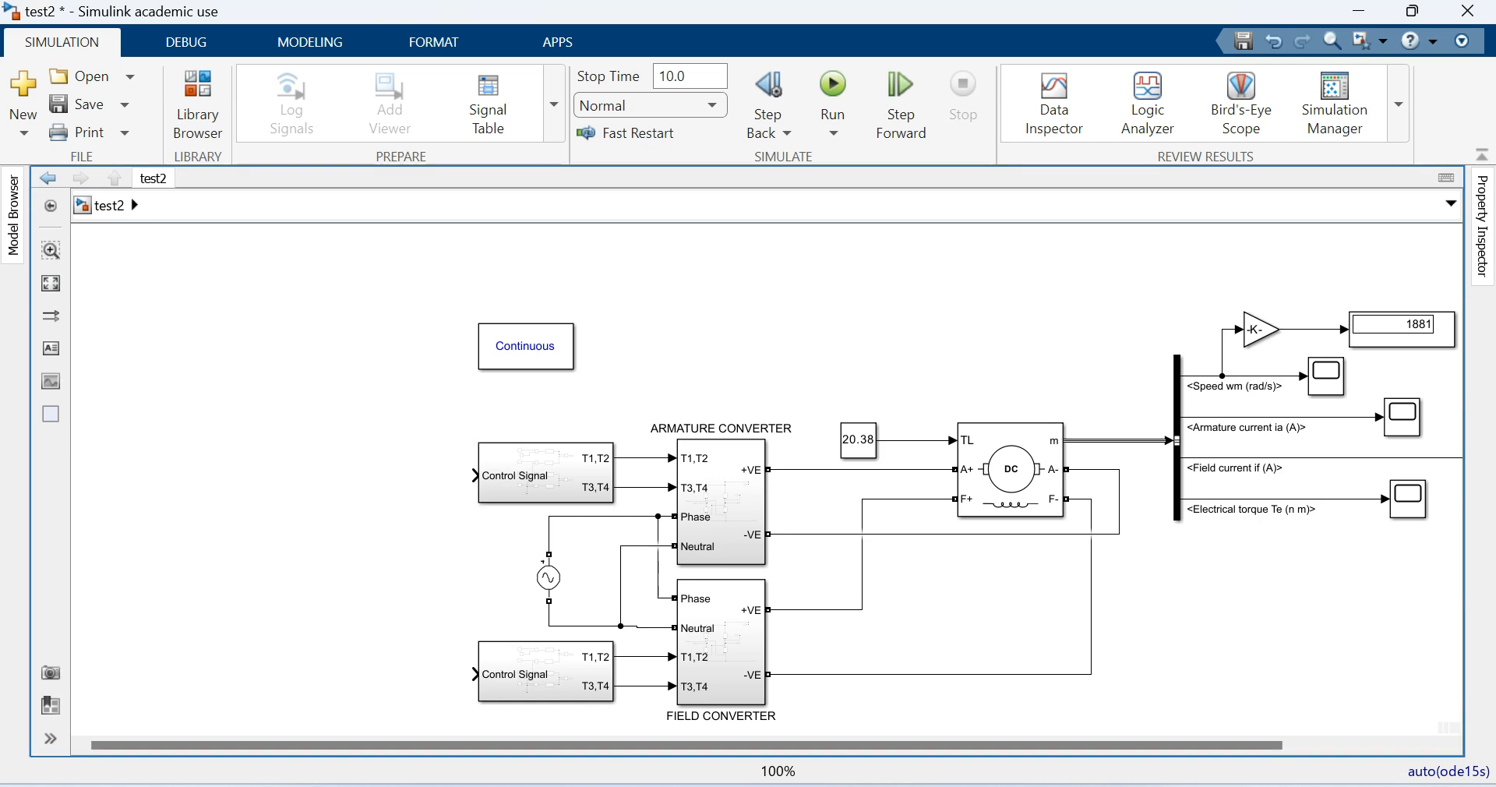
{"action": "left_click", "coordinate": [197, 105]}
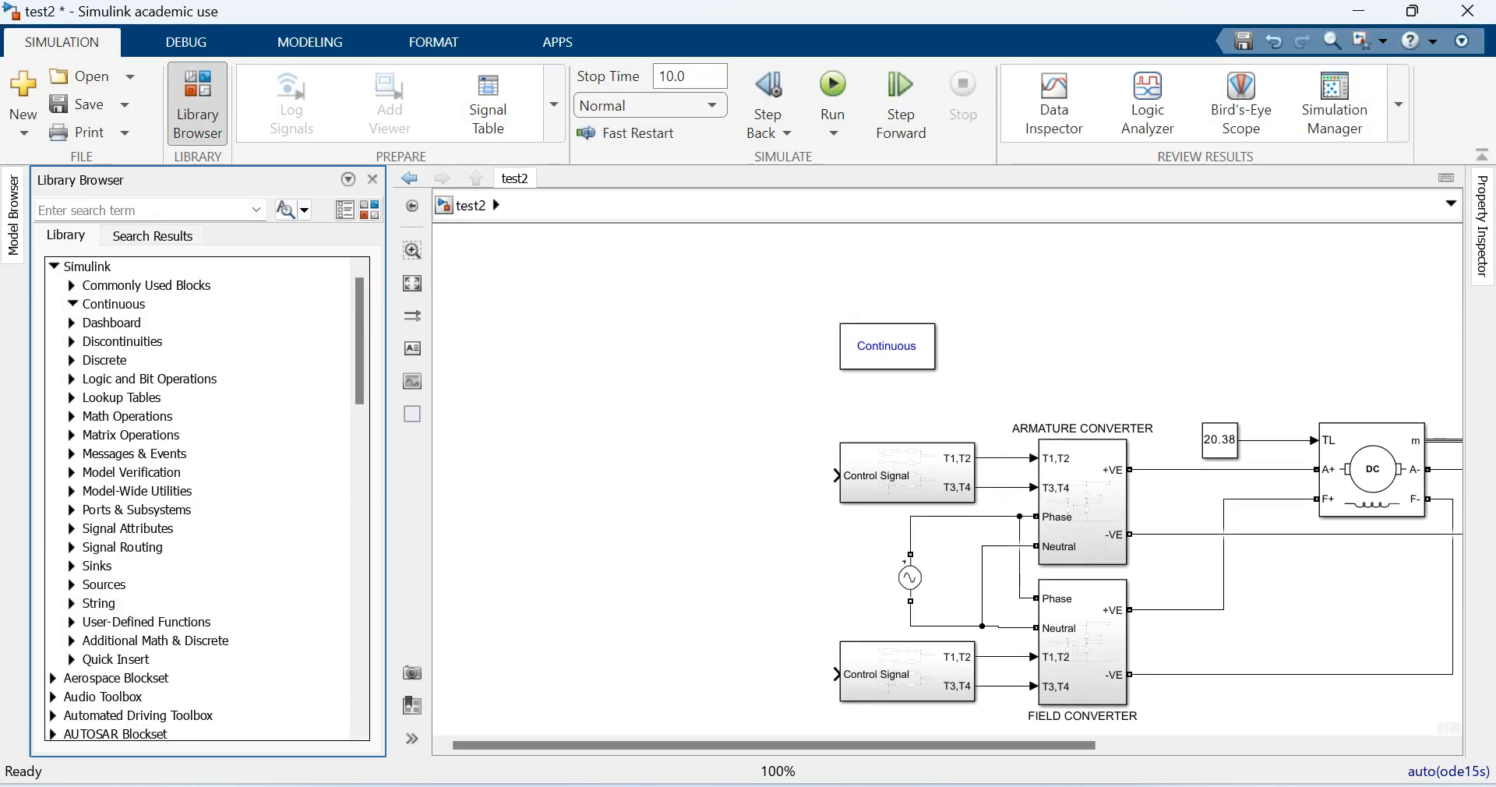
{"action": "left_click", "coordinate": [72, 304]}
{"action": "left_click_drag", "start_coordinate": [145, 667], "coordinate": [624, 475]}
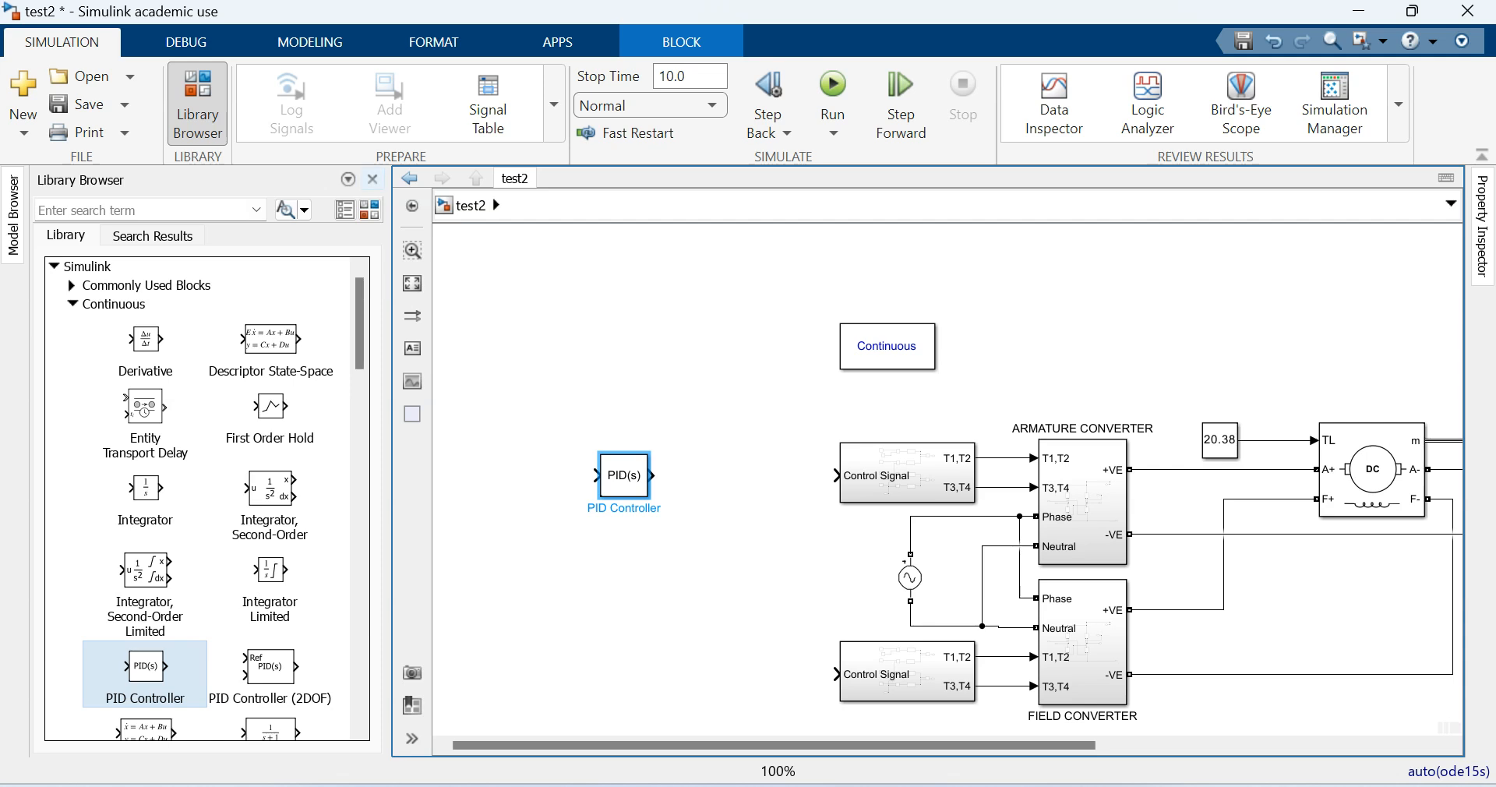
{"action": "left_click", "coordinate": [373, 179]}
{"action": "left_click_drag", "start_coordinate": [263, 475], "coordinate": [350, 475]}
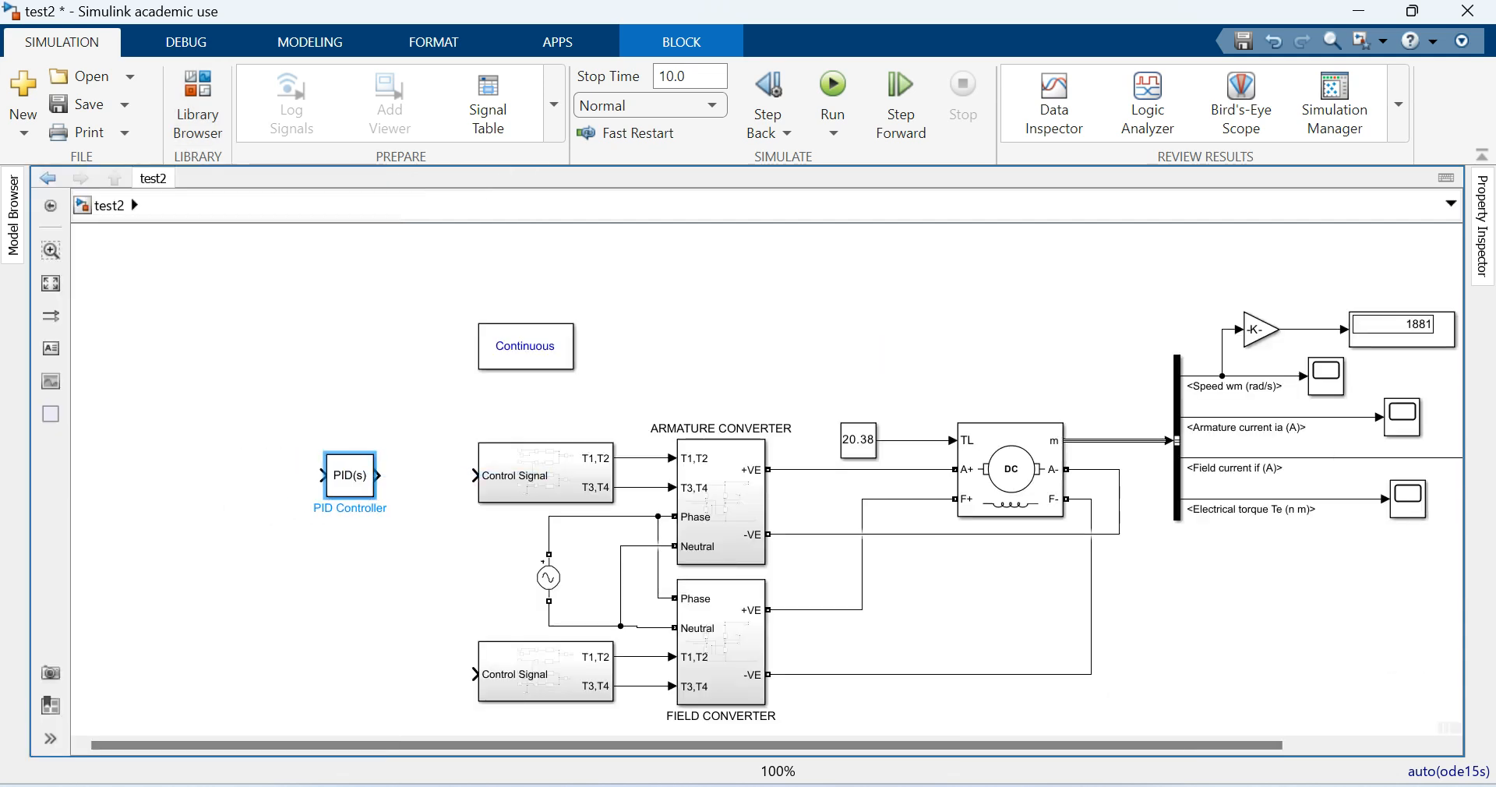
{"action": "left_click_drag", "start_coordinate": [350, 475], "coordinate": [197, 475]}
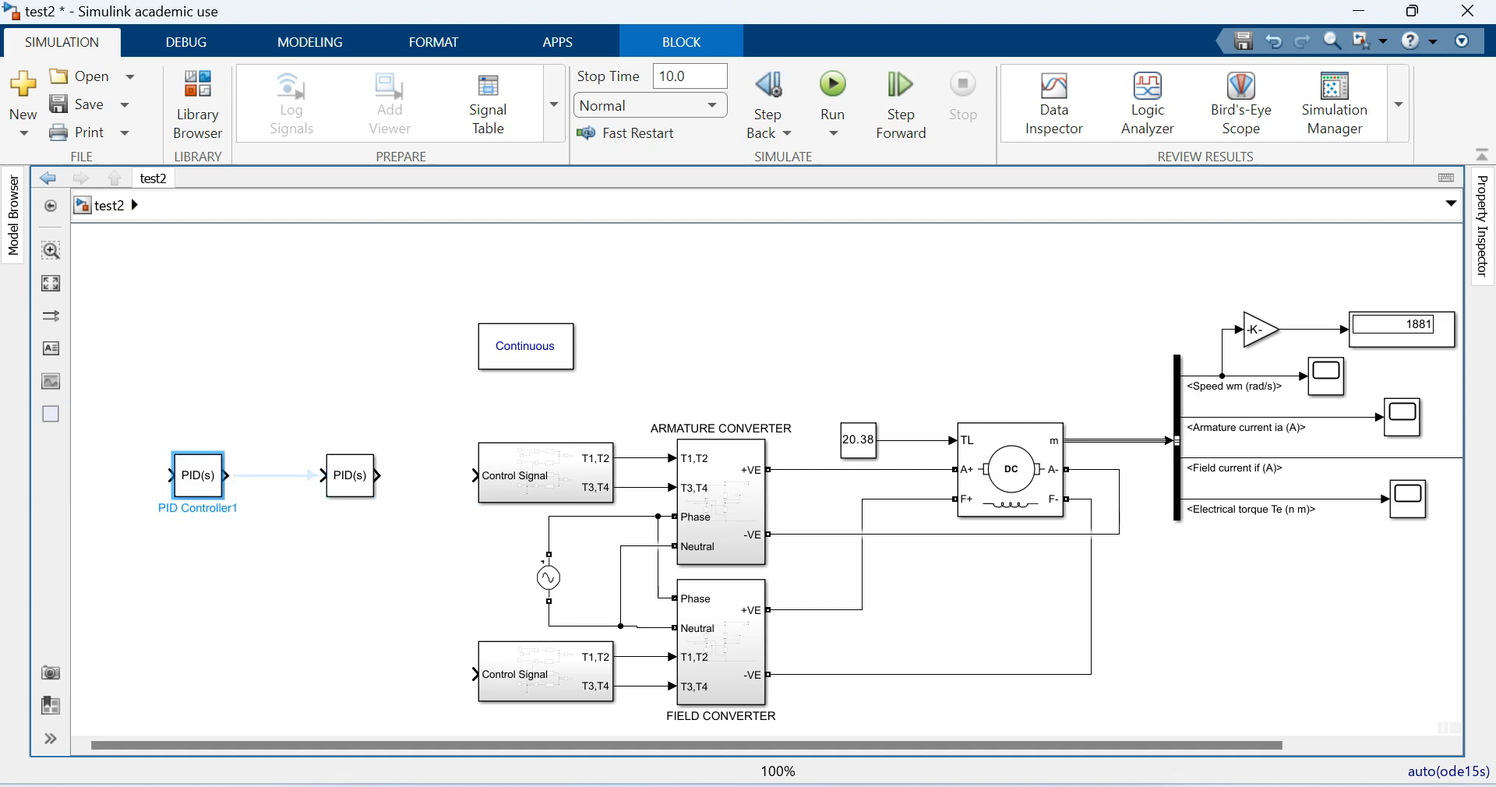
{"action": "left_click", "coordinate": [257, 553]}
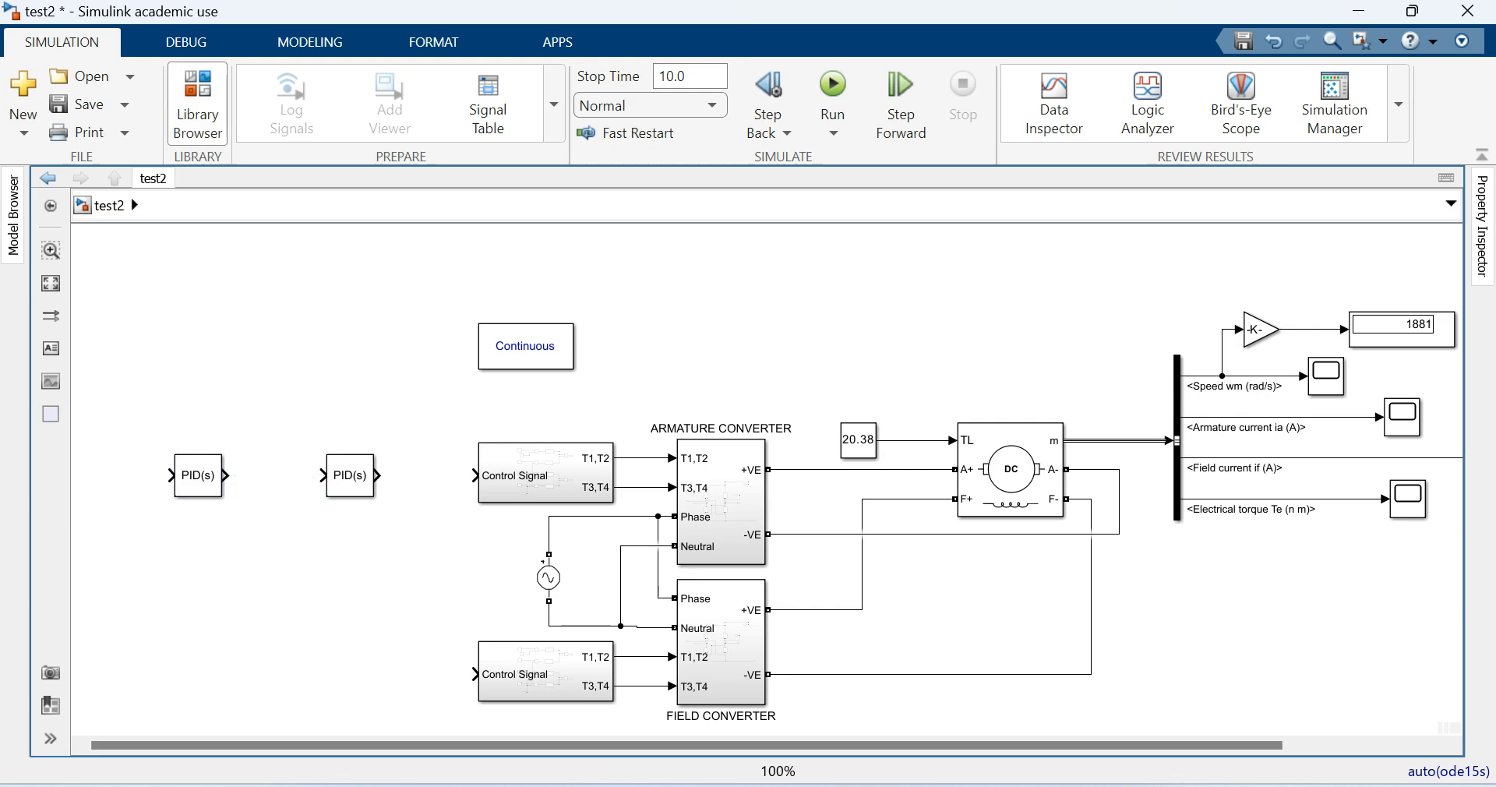
- Recheck the block diagram in Word and add a Sum block ahead of the first PID Controller in test2
{"action": "key", "text": "alt+Tab"}
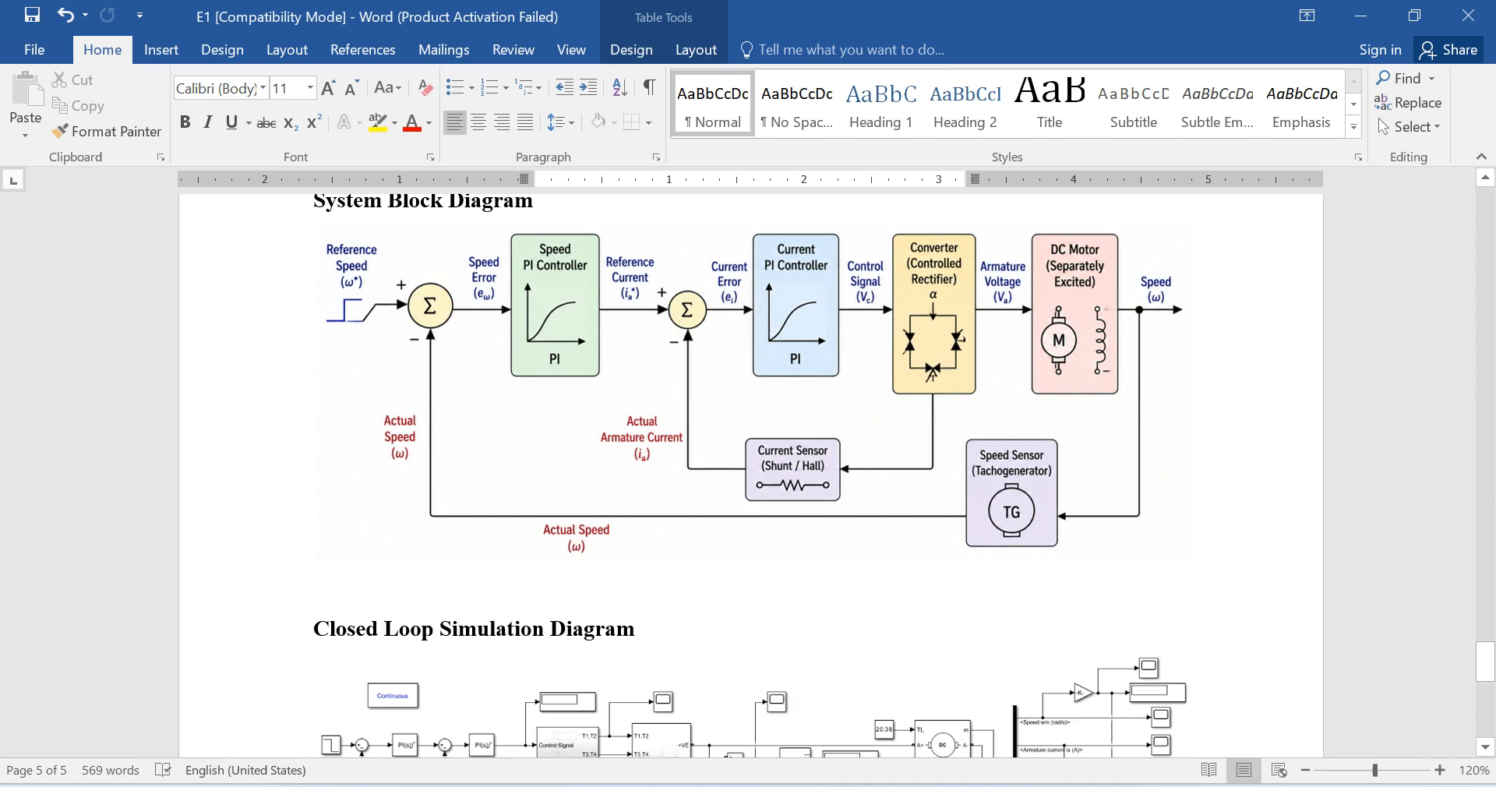
{"action": "key", "text": "alt+Tab"}
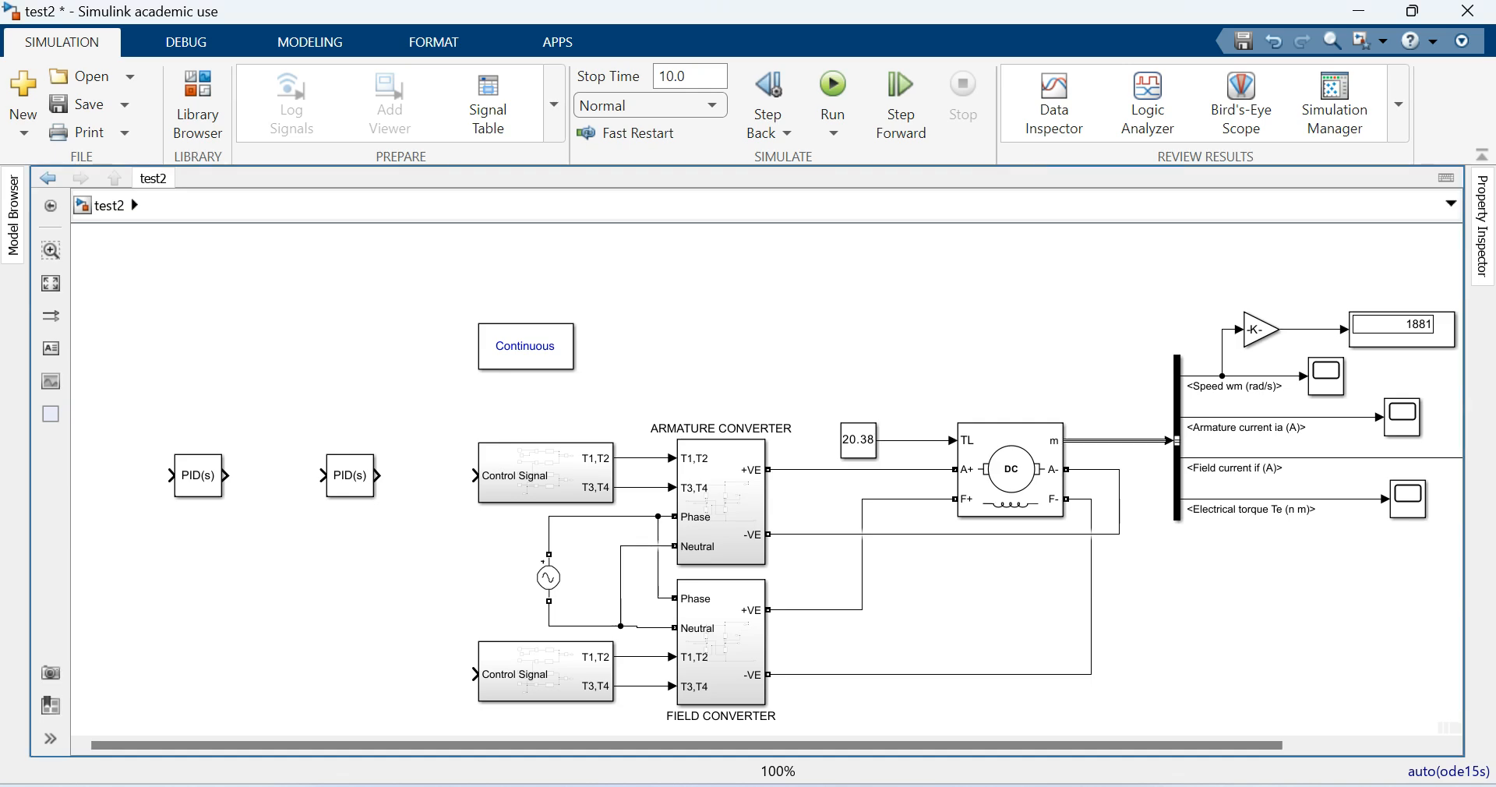
{"action": "left_click", "coordinate": [197, 104]}
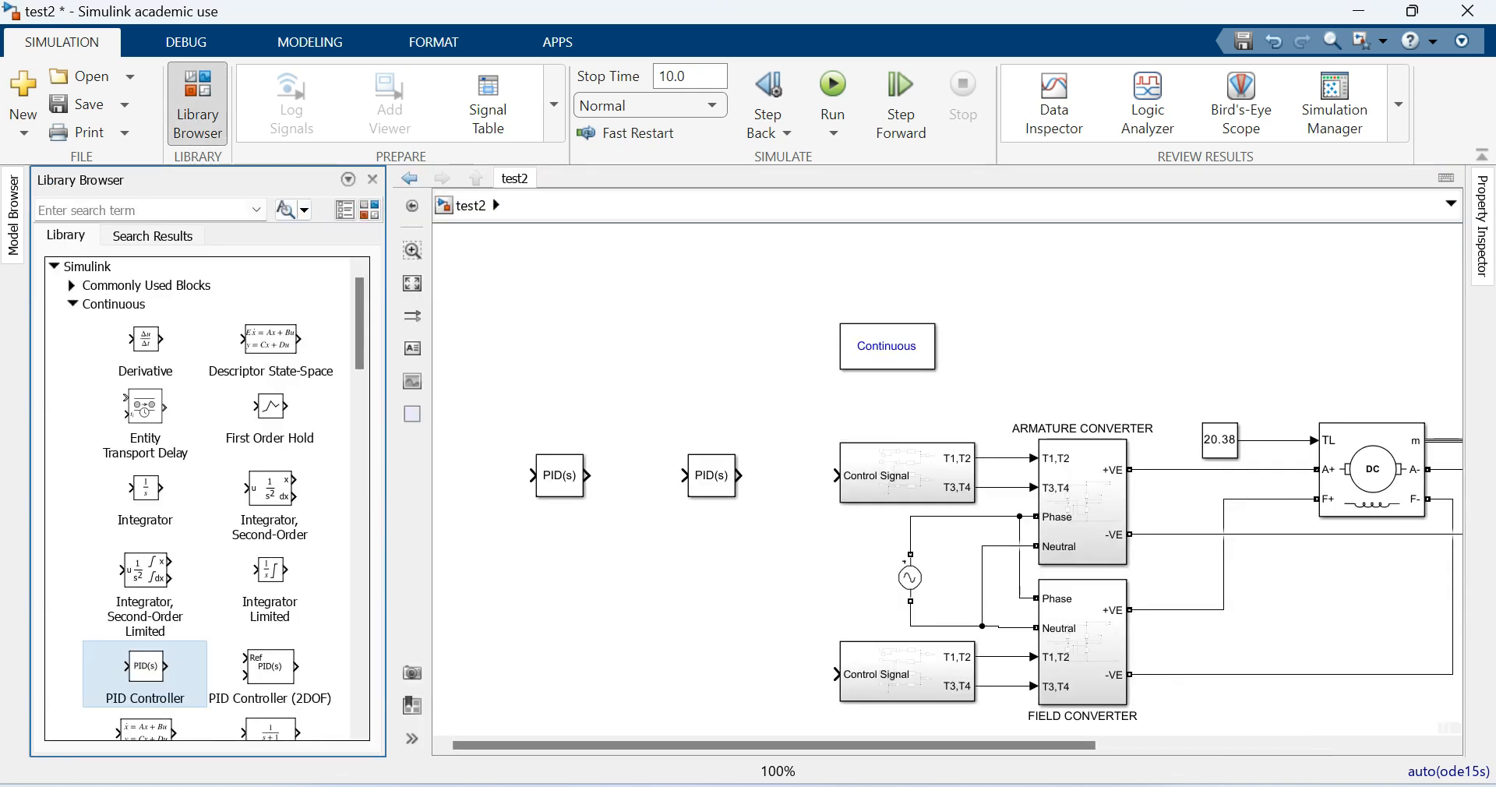
{"action": "left_click", "coordinate": [73, 304]}
{"action": "left_click", "coordinate": [71, 286]}
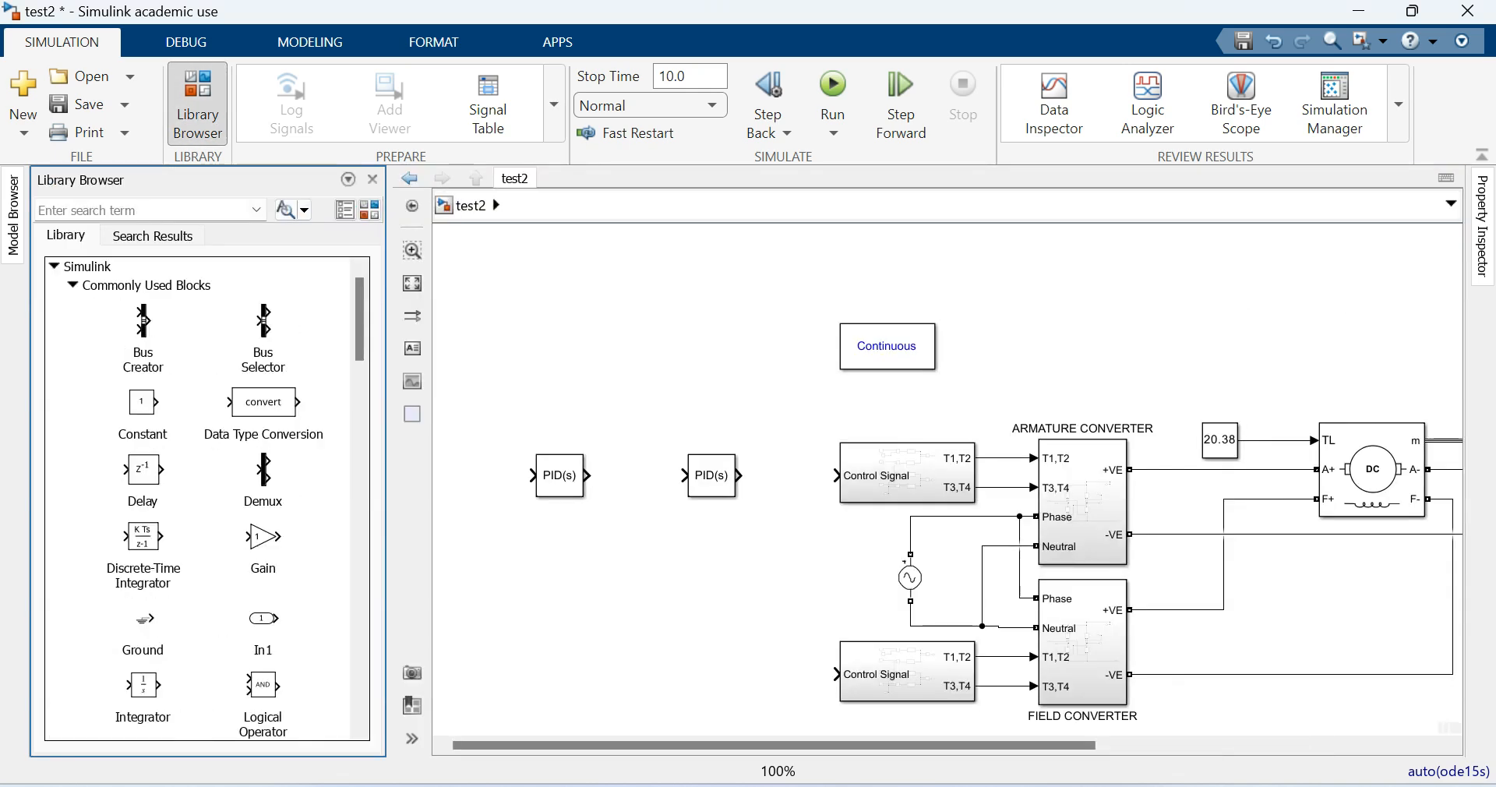
{"action": "scroll", "coordinate": [207, 499], "scroll_direction": "down", "scroll_amount": 5}
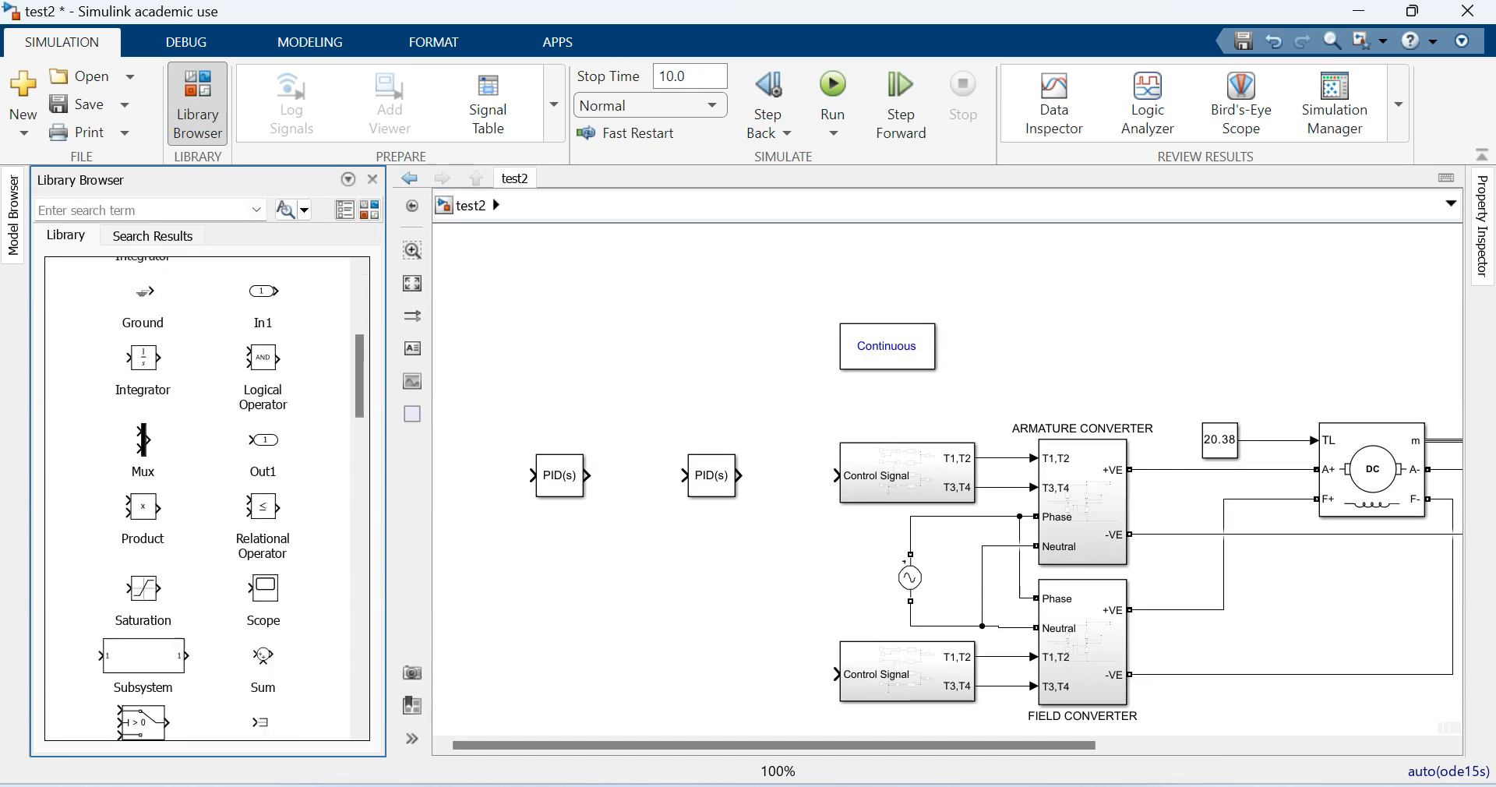
{"action": "scroll", "coordinate": [206, 498], "scroll_direction": "down", "scroll_amount": 3}
{"action": "left_click_drag", "start_coordinate": [262, 518], "coordinate": [477, 477]}
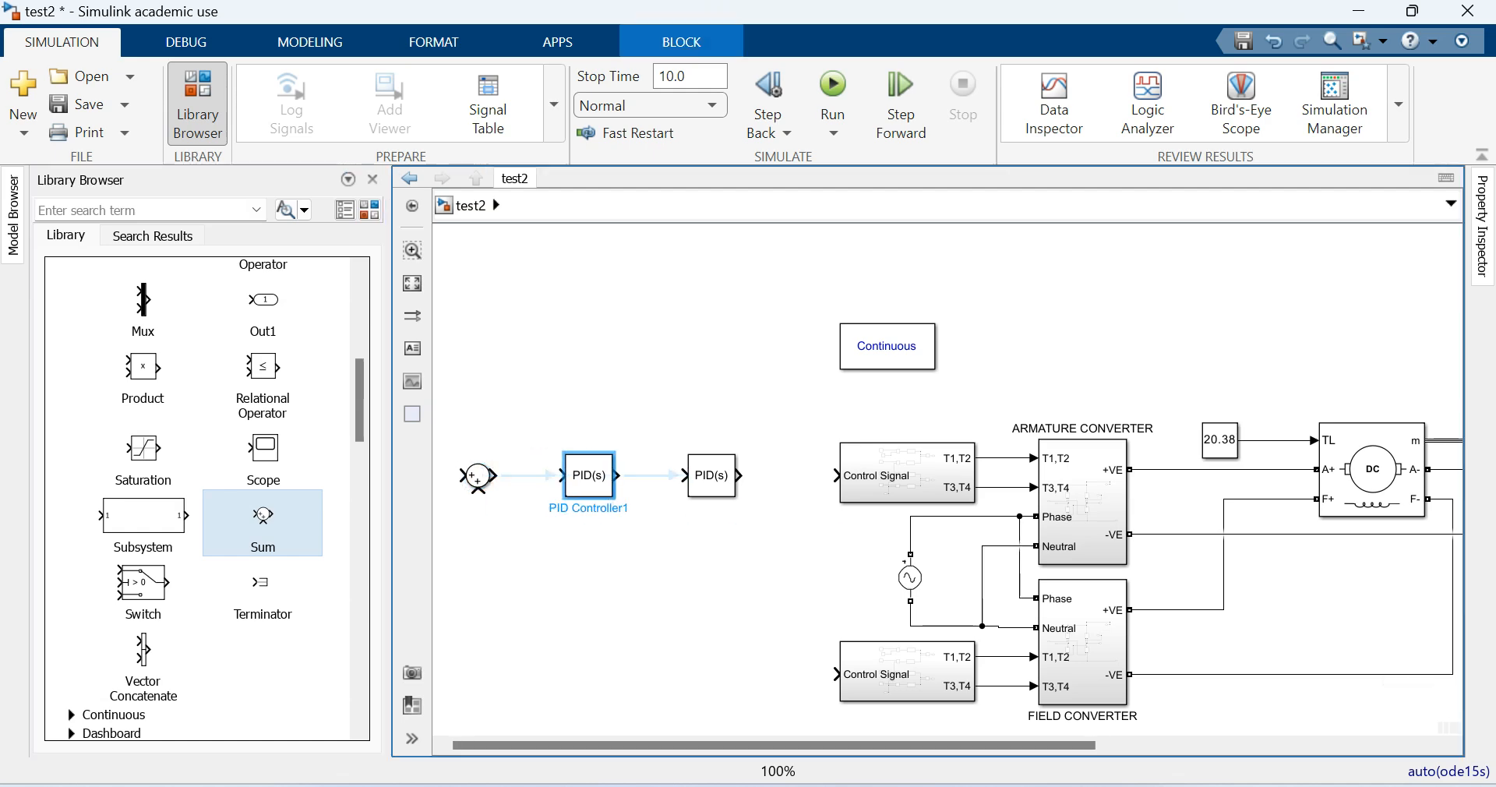
- Set the Sum block's list of signs to |+-
{"action": "double_click", "coordinate": [477, 476]}
{"action": "left_click", "coordinate": [539, 498]}
{"action": "key", "text": "BackSpace"}
{"action": "type", "text": "-"}
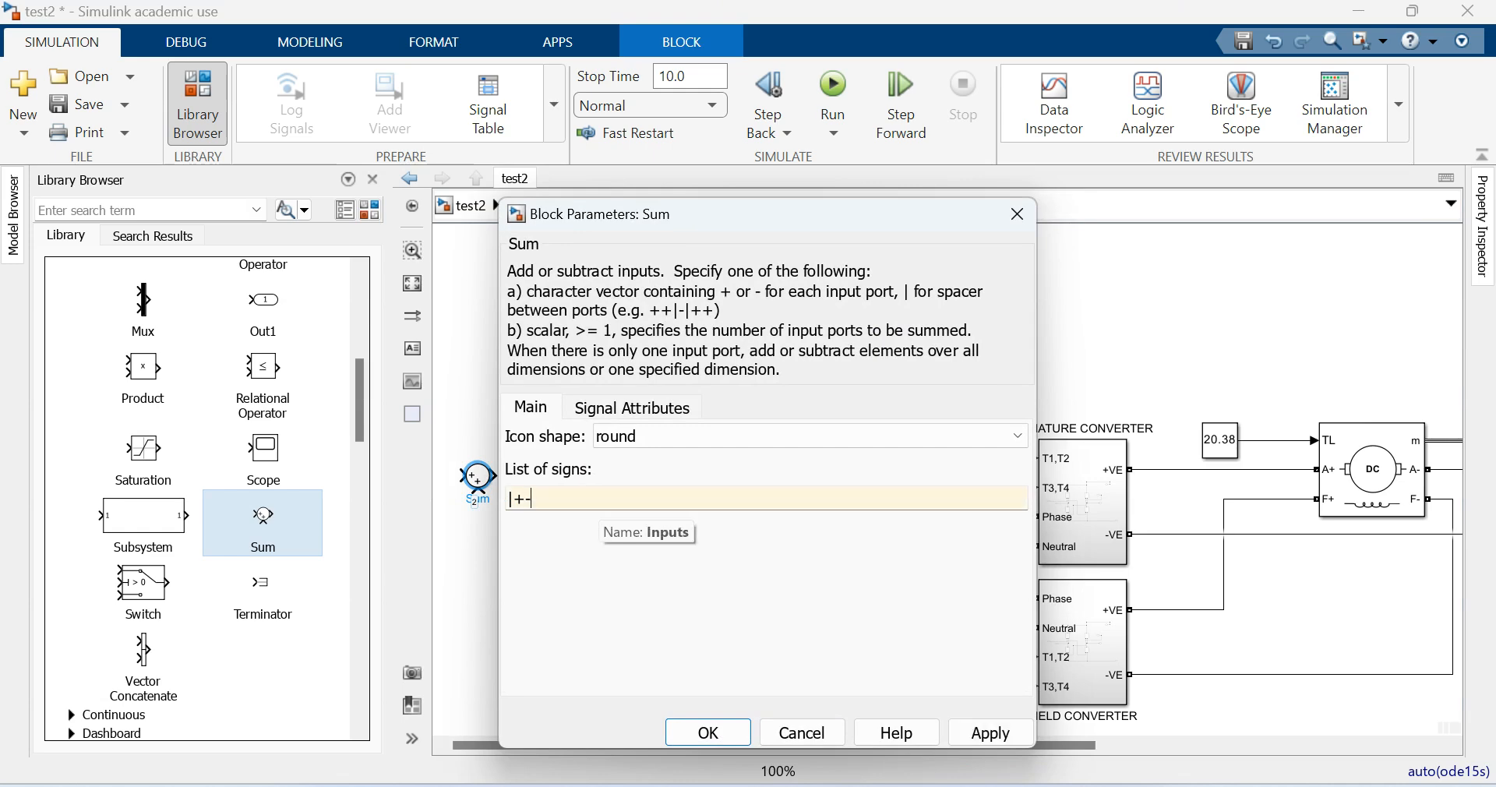
{"action": "key", "text": "Return"}
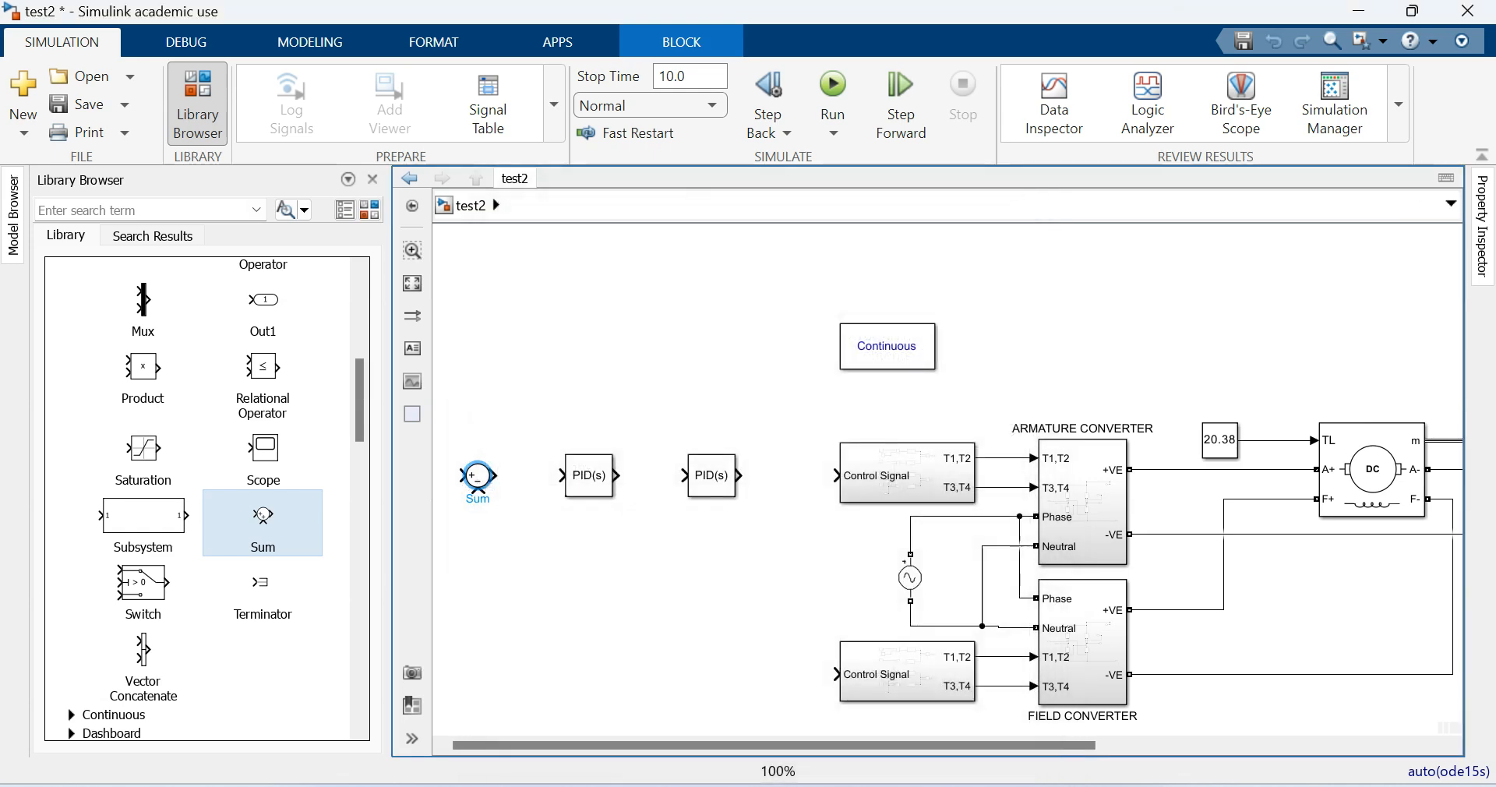
- Connect the Sum block to the first PID Controller and shift the pair closer to the second controller
{"action": "left_click_drag", "start_coordinate": [499, 475], "coordinate": [560, 476]}
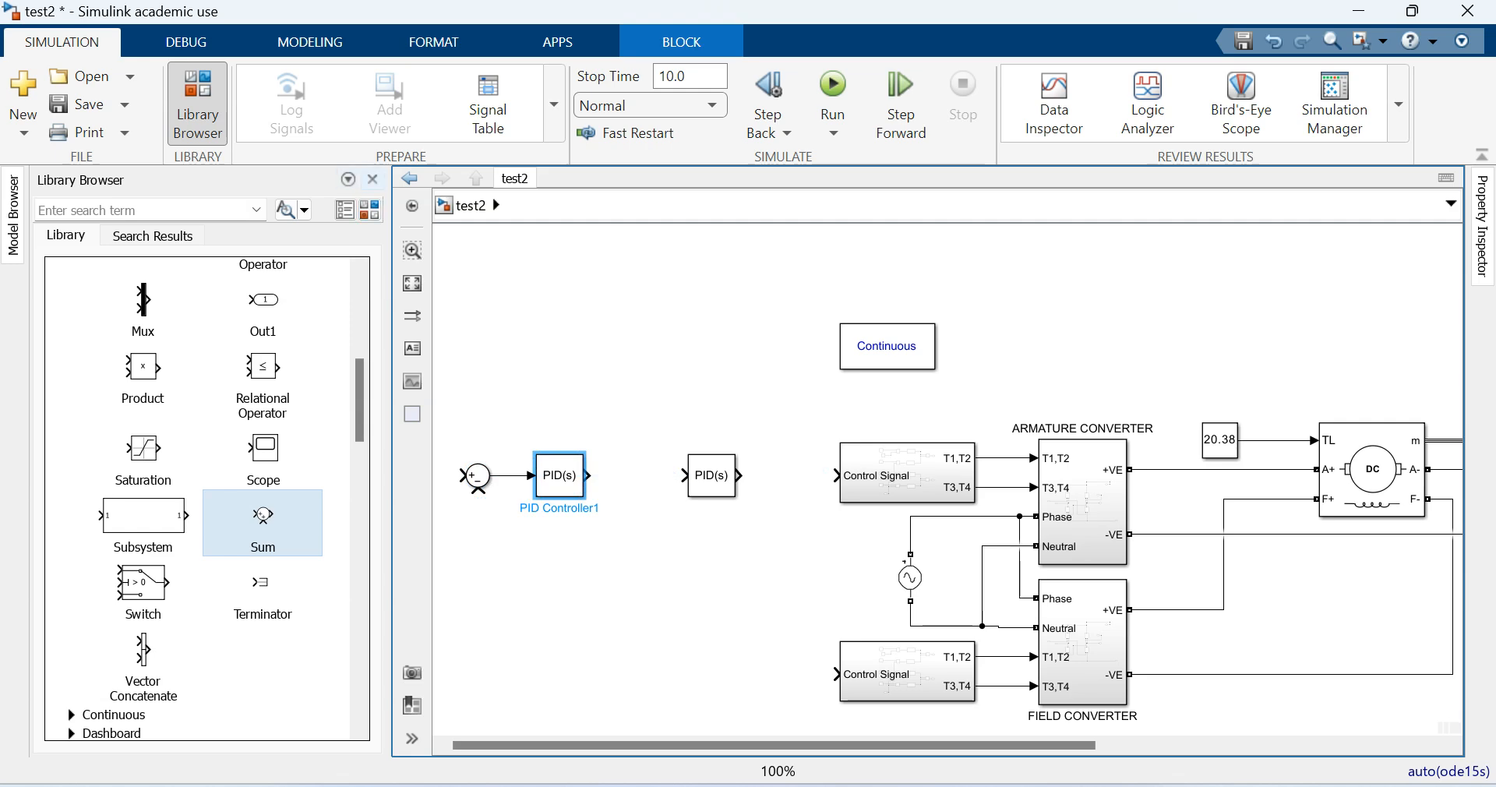
{"action": "left_click", "coordinate": [372, 179]}
{"action": "left_click_drag", "start_coordinate": [94, 433], "coordinate": [224, 477]}
{"action": "left_click", "coordinate": [261, 557]}
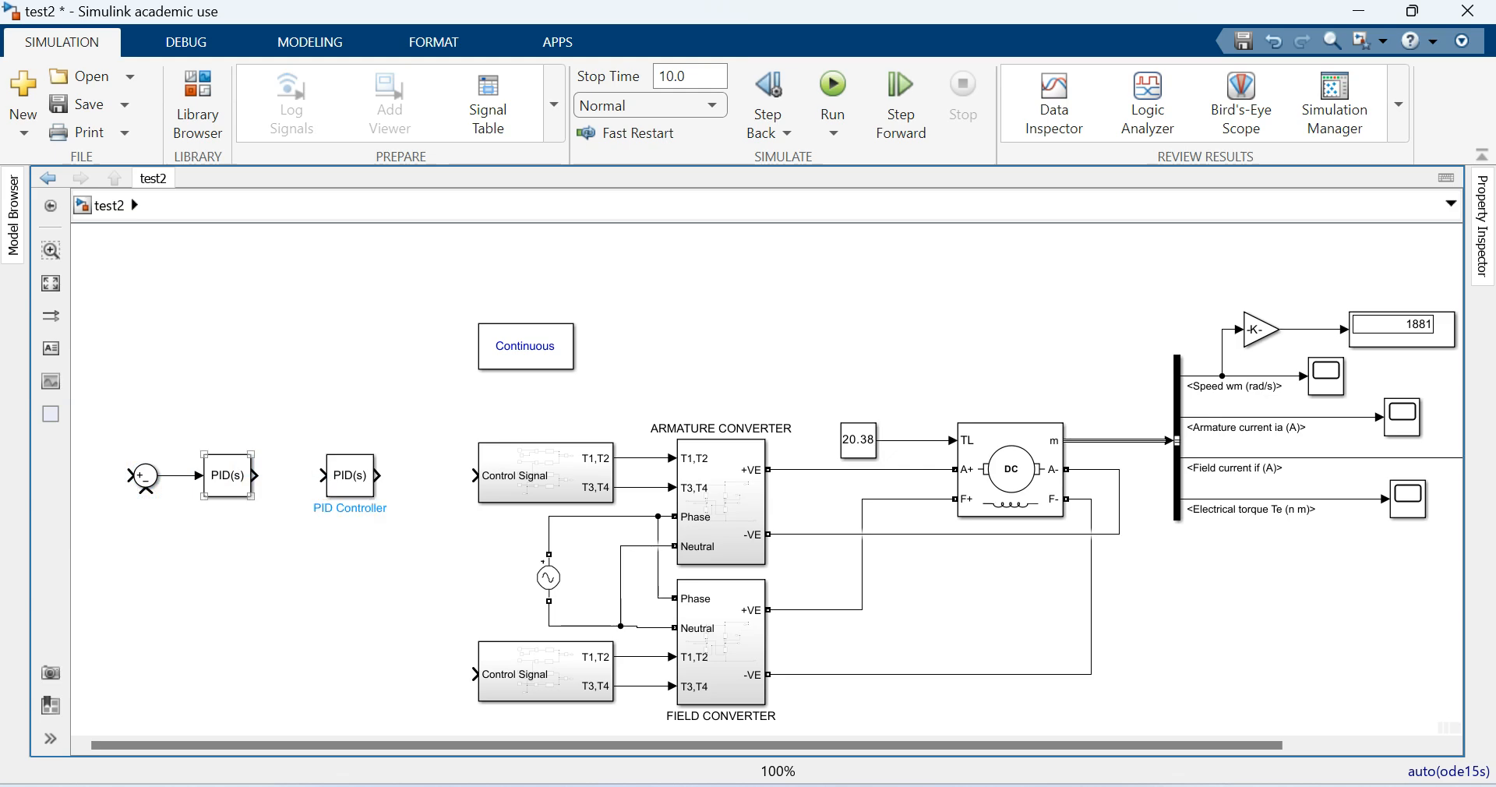
- Duplicate the Sum block between the two PID Controllers and wire the chain through to the armature subsystem's Control Signal input
{"action": "left_click_drag", "start_coordinate": [146, 476], "coordinate": [291, 476]}
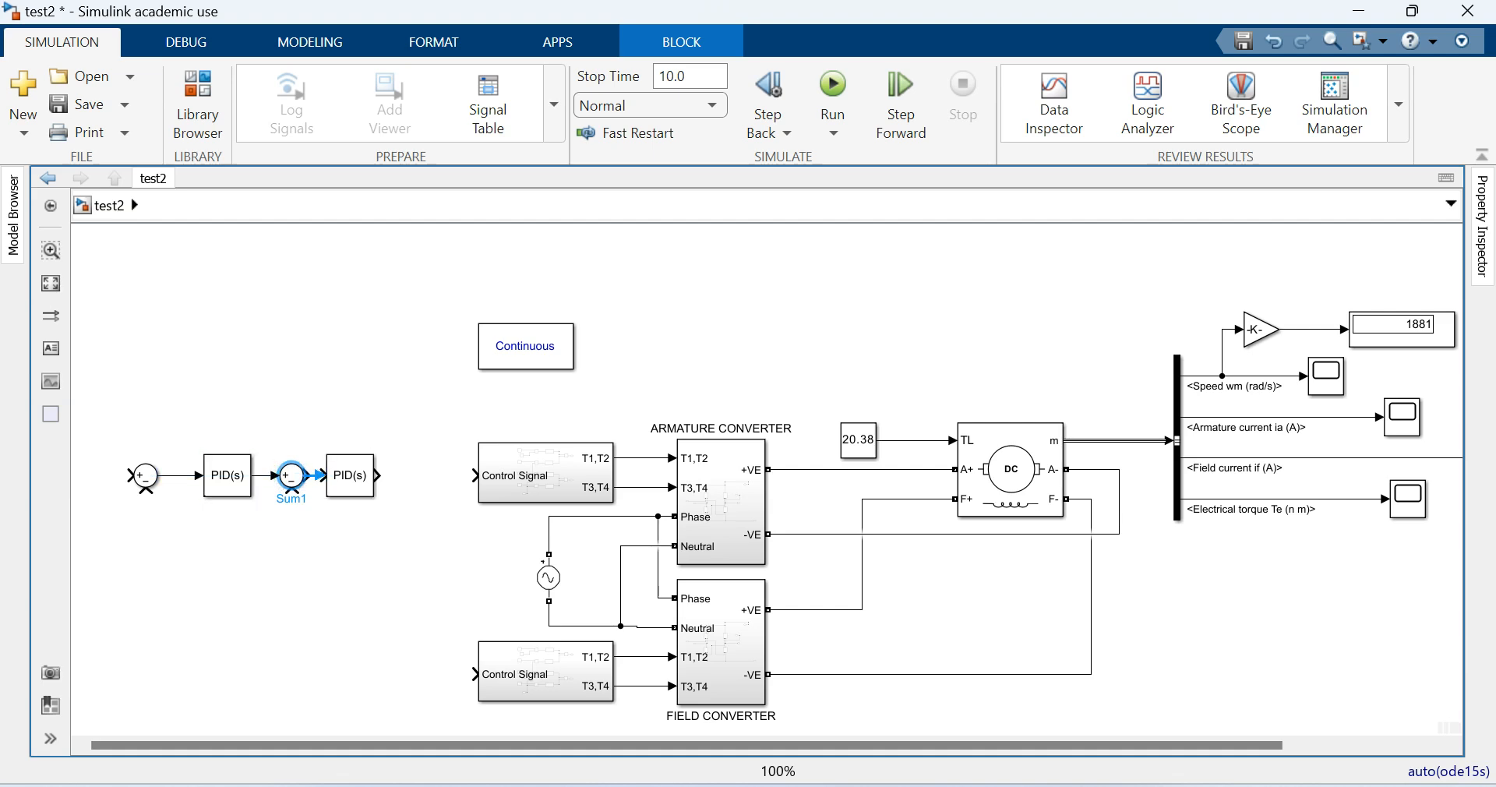
{"action": "left_click_drag", "start_coordinate": [349, 476], "coordinate": [303, 476]}
{"action": "left_click", "coordinate": [335, 543]}
{"action": "left_click_drag", "start_coordinate": [413, 475], "coordinate": [475, 476]}
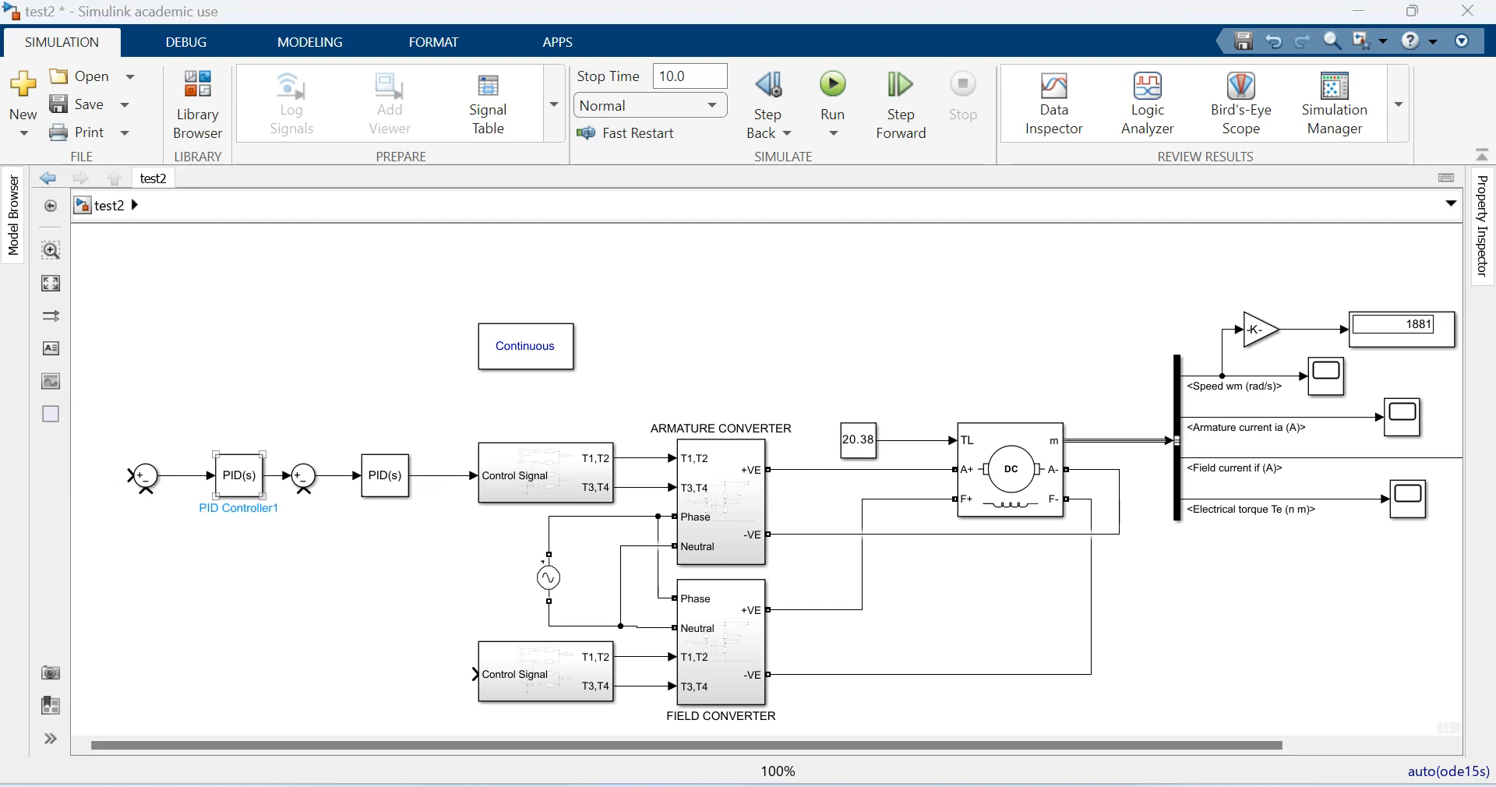
- Rename the first PID Controller block as SPEED CONTROLLER
{"action": "triple_click", "coordinate": [242, 508]}
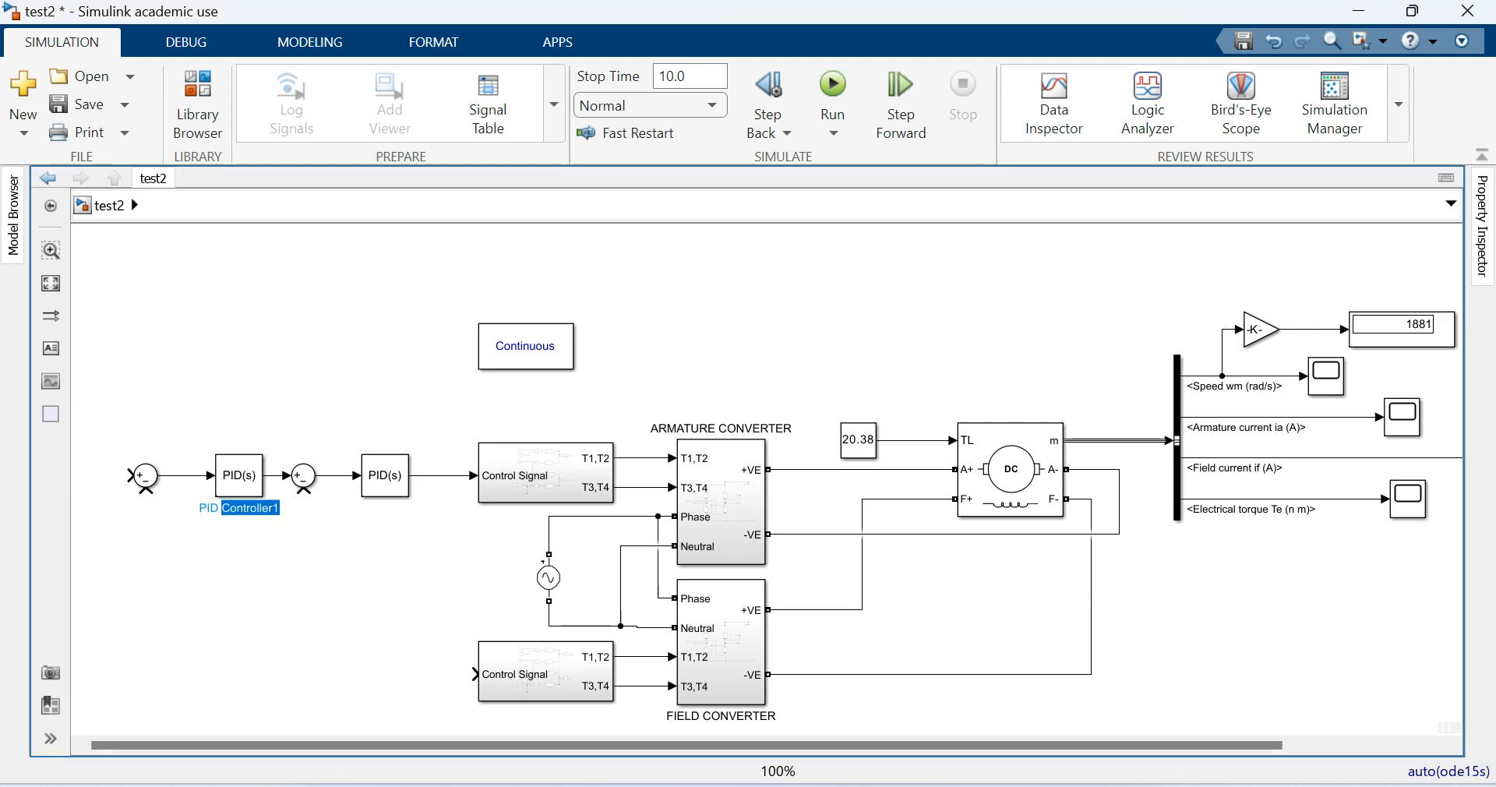
{"action": "type", "text": "SP"}
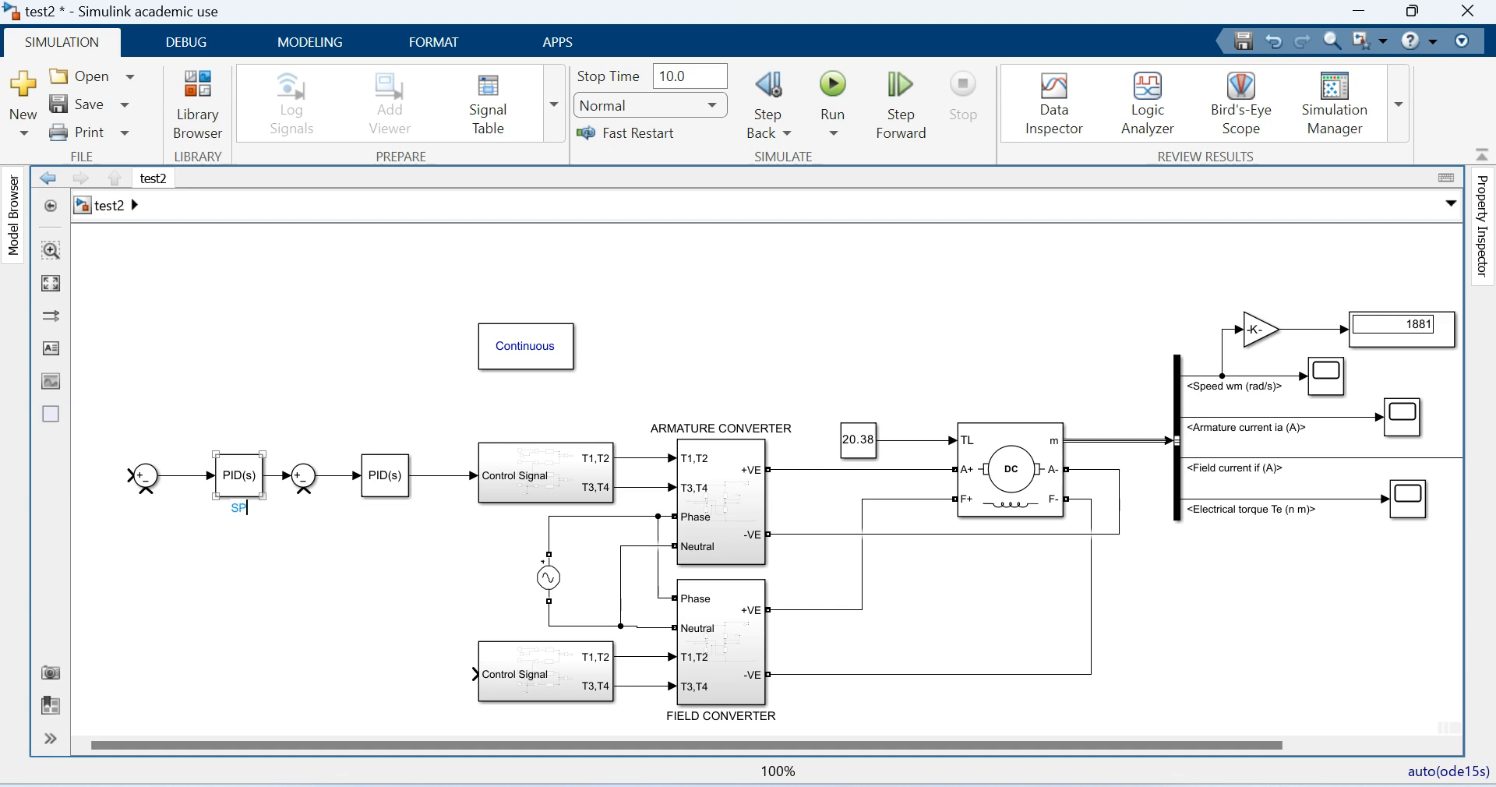
{"action": "type", "text": "EED CONTROLLER"}
- Rename the second PID Controller block as CURRENT CONTROLLER and shift the SPEED CONTROLLER block slightly toward the first Sum block
{"action": "left_click", "coordinate": [385, 476]}
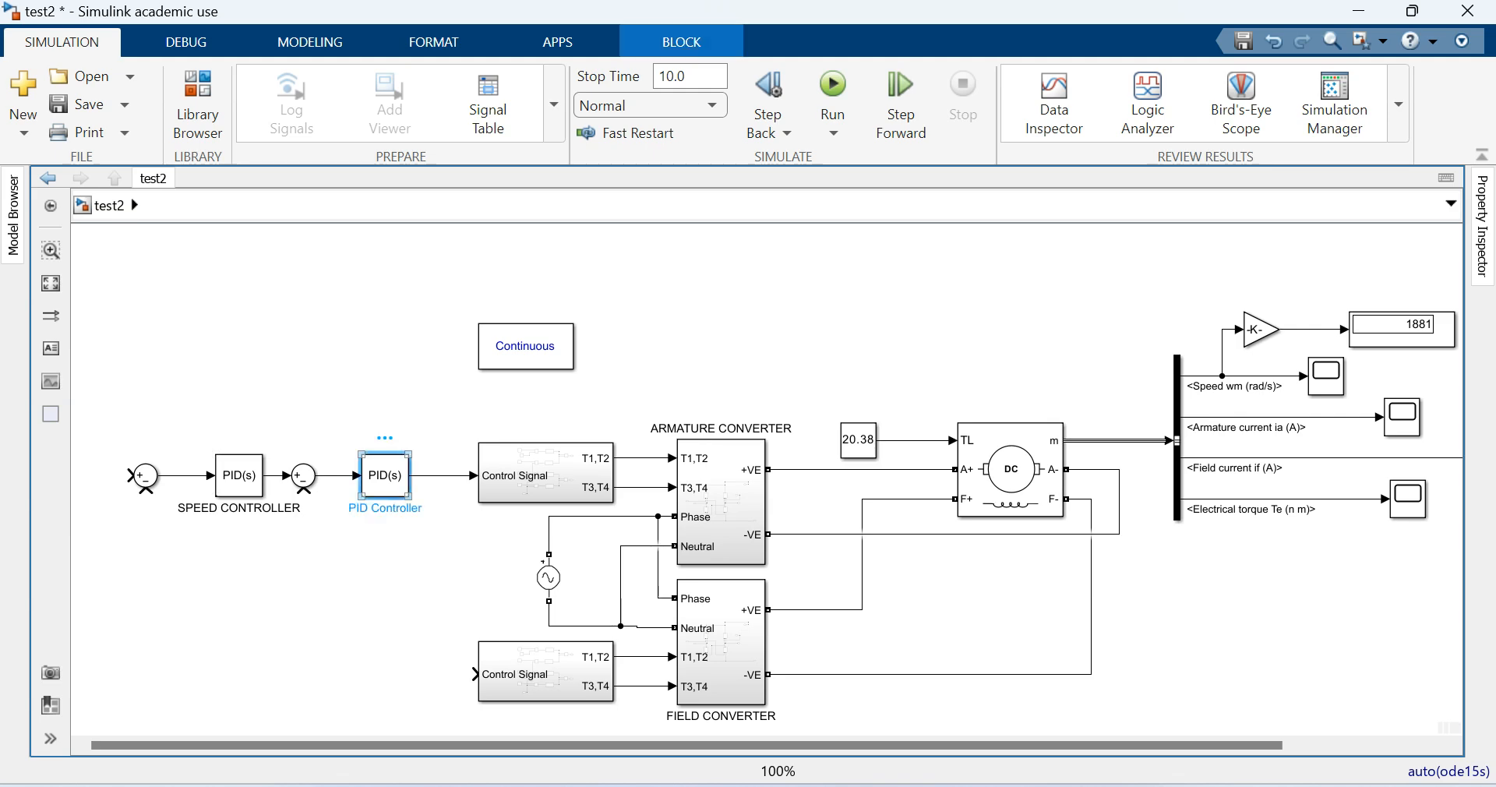
{"action": "double_click", "coordinate": [385, 476]}
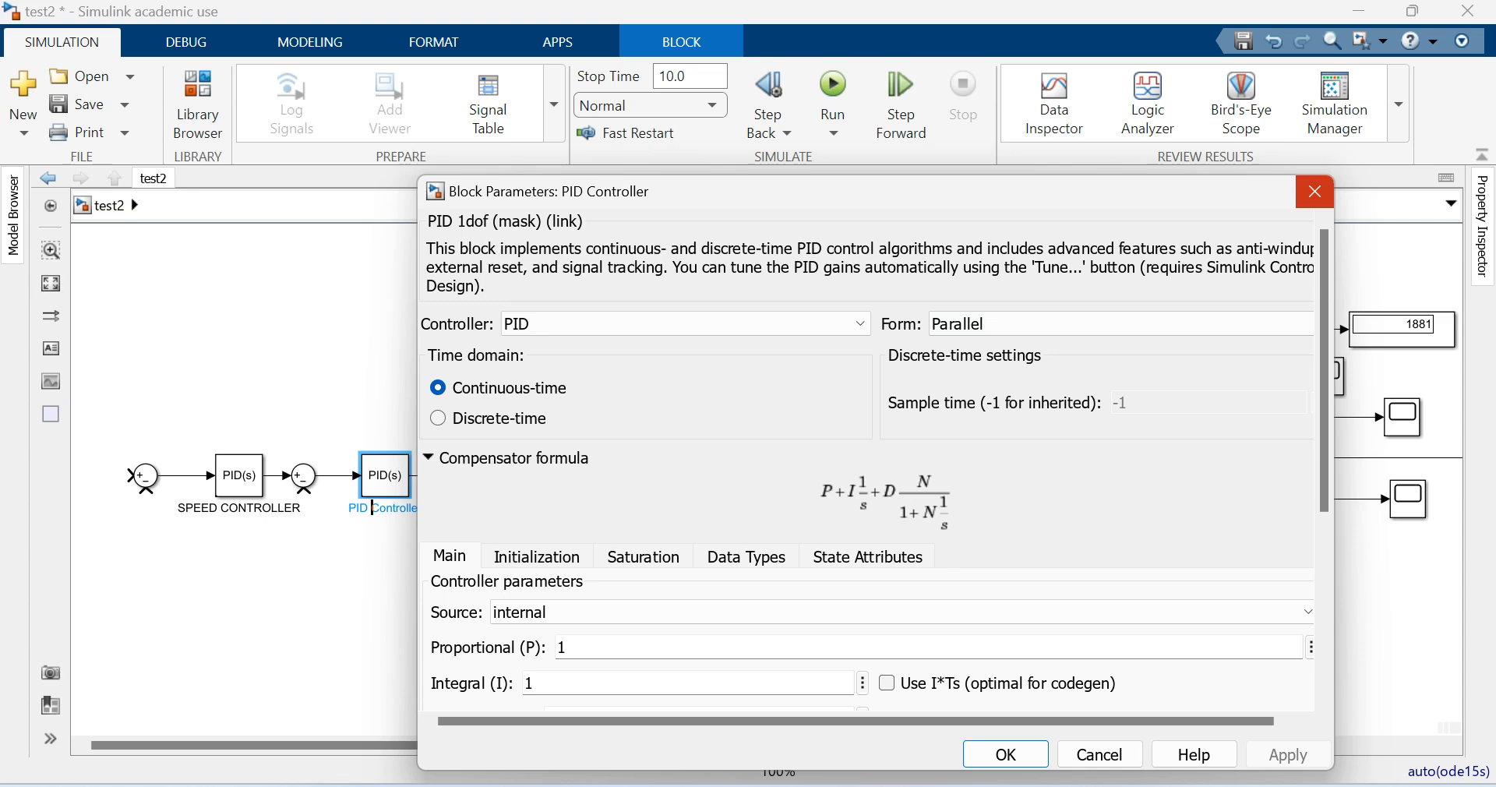
{"action": "left_click", "coordinate": [1314, 191]}
{"action": "triple_click", "coordinate": [367, 508]}
{"action": "type", "text": "CURRENT CO"}
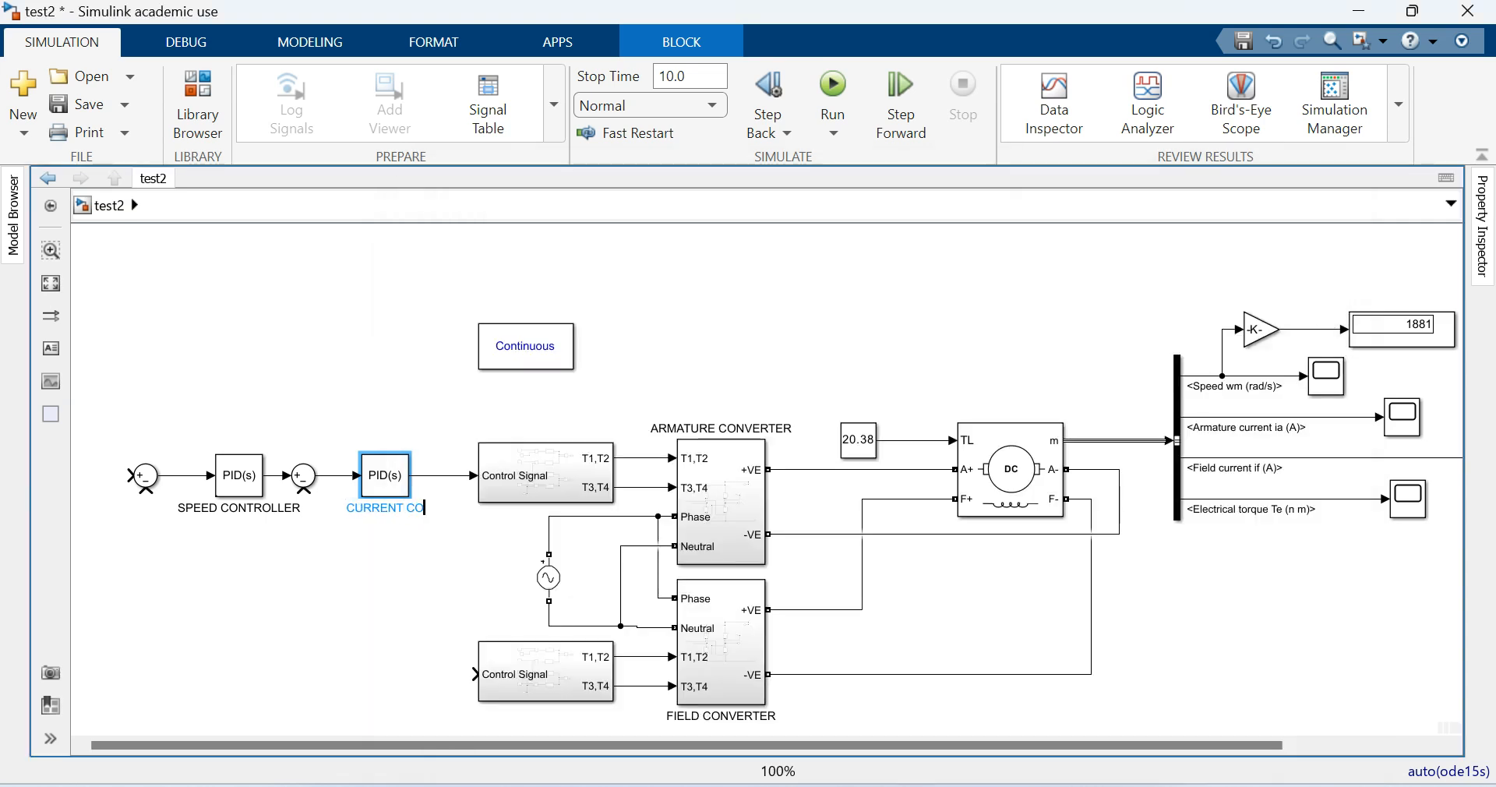
{"action": "type", "text": "NTROLLER"}
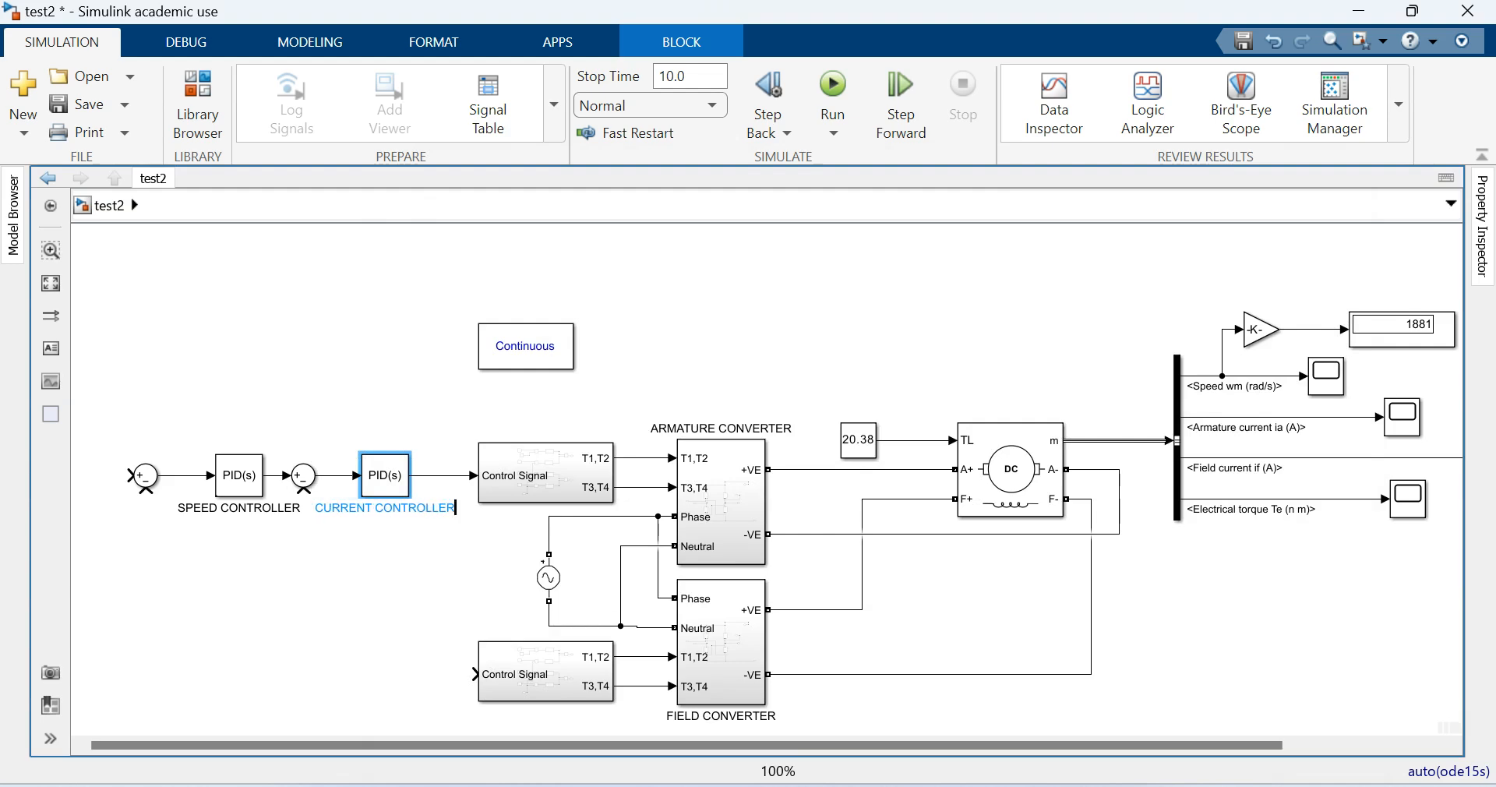
{"action": "left_click", "coordinate": [383, 573]}
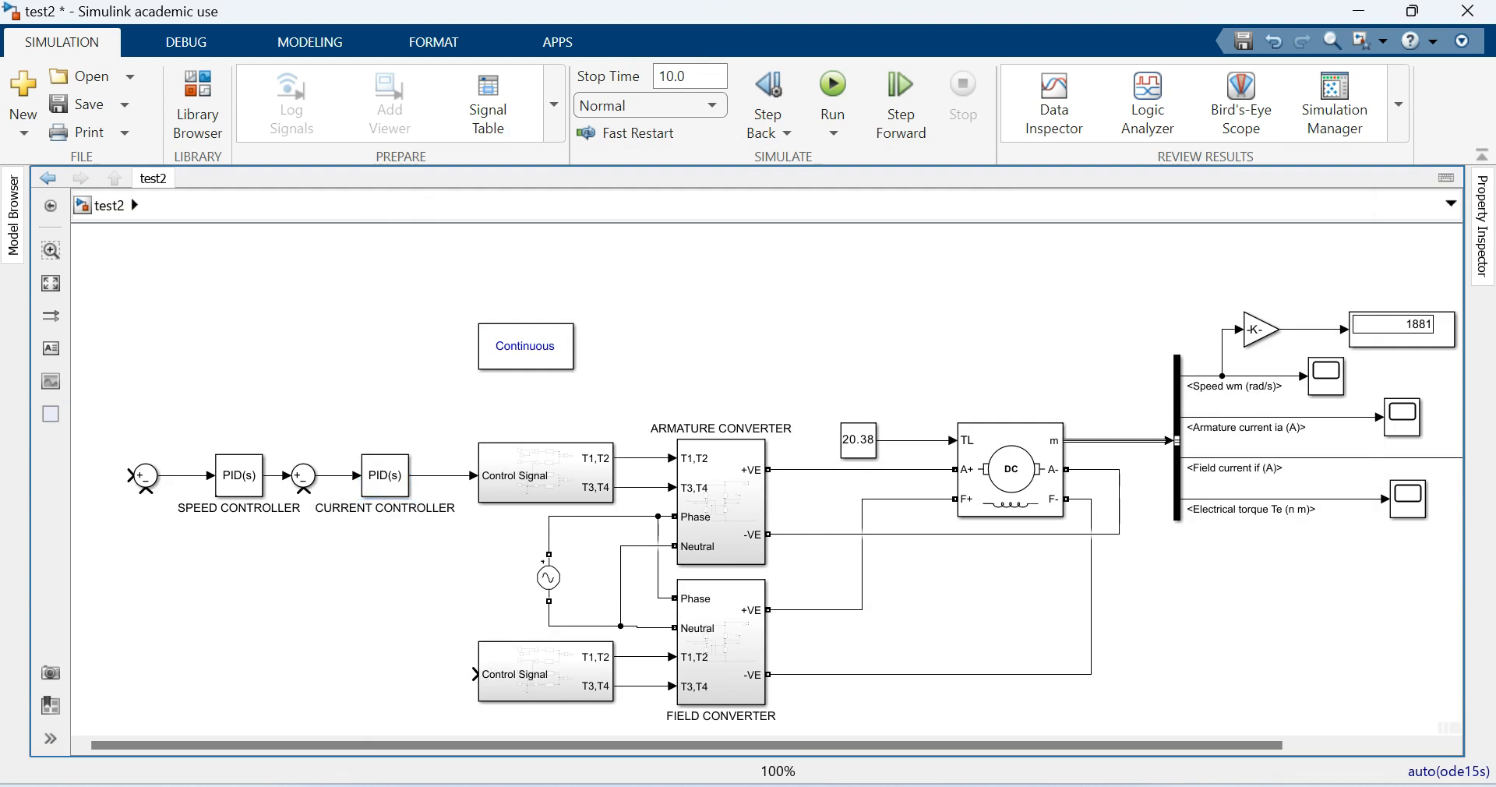
{"action": "left_click_drag", "start_coordinate": [240, 475], "coordinate": [221, 475]}
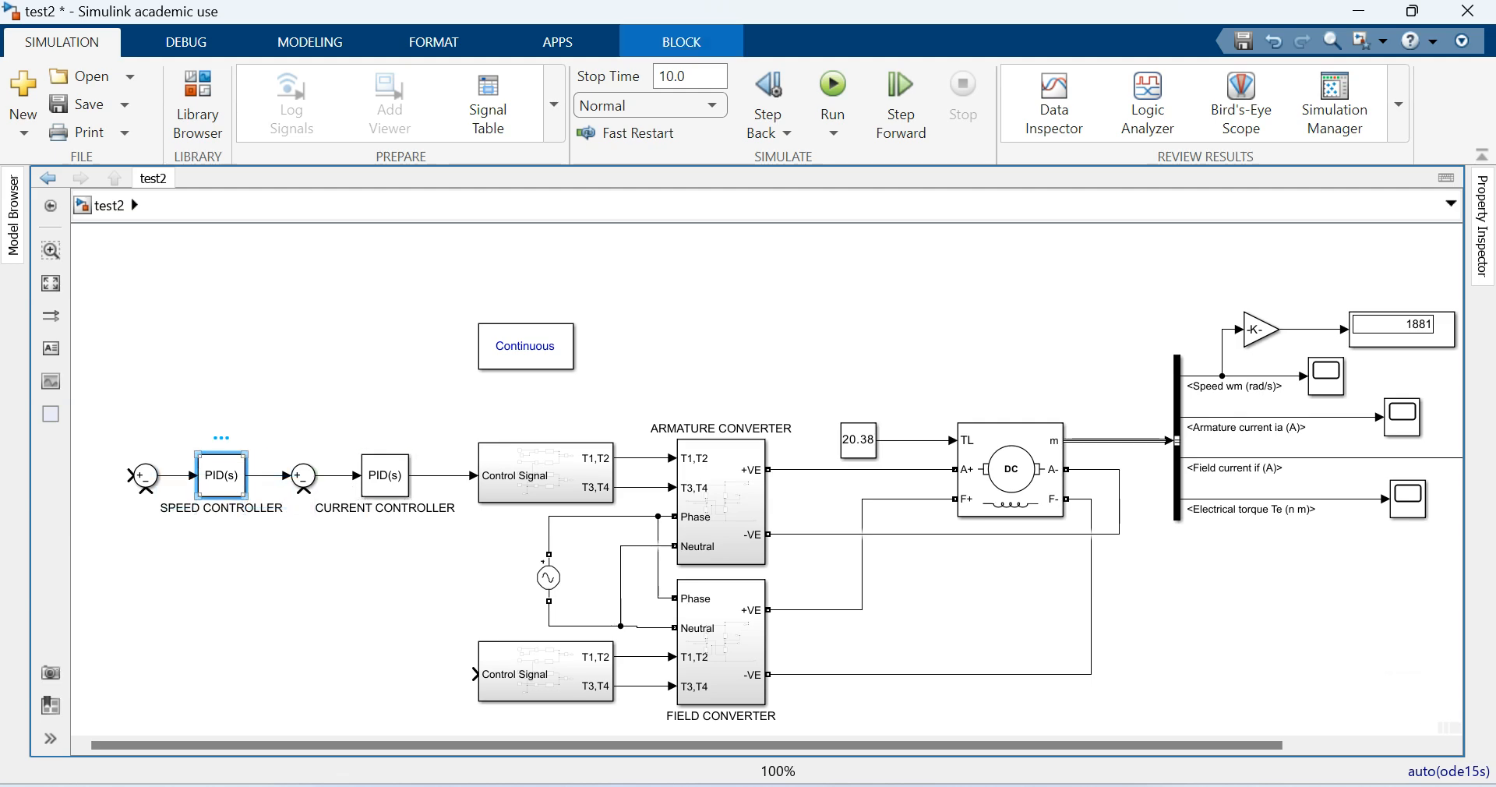
- Configure the SPEED CONTROLLER block as a PI controller with proportional gain 0.2 and integral gain 5
{"action": "double_click", "coordinate": [221, 475]}
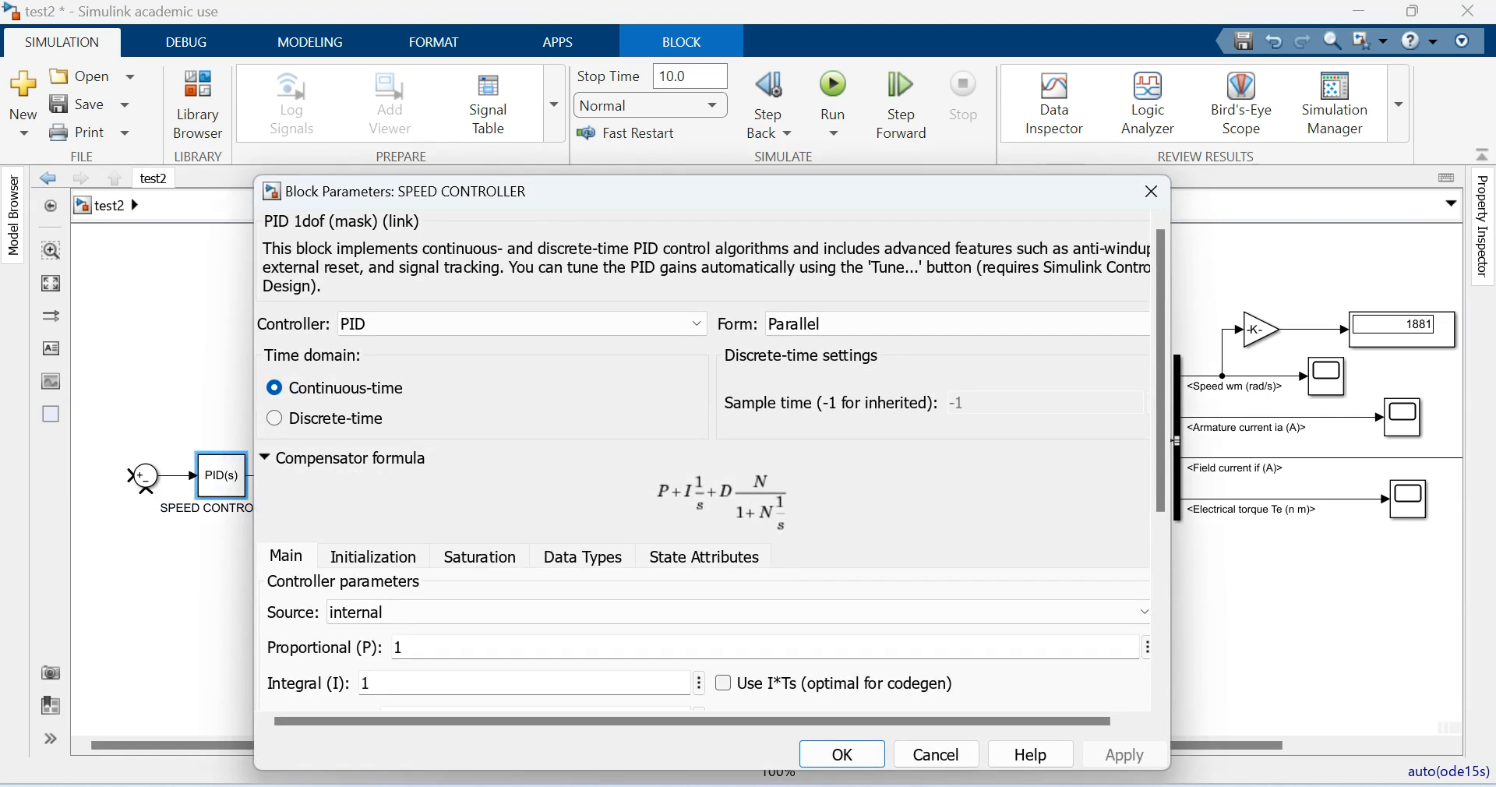
{"action": "left_click", "coordinate": [523, 324]}
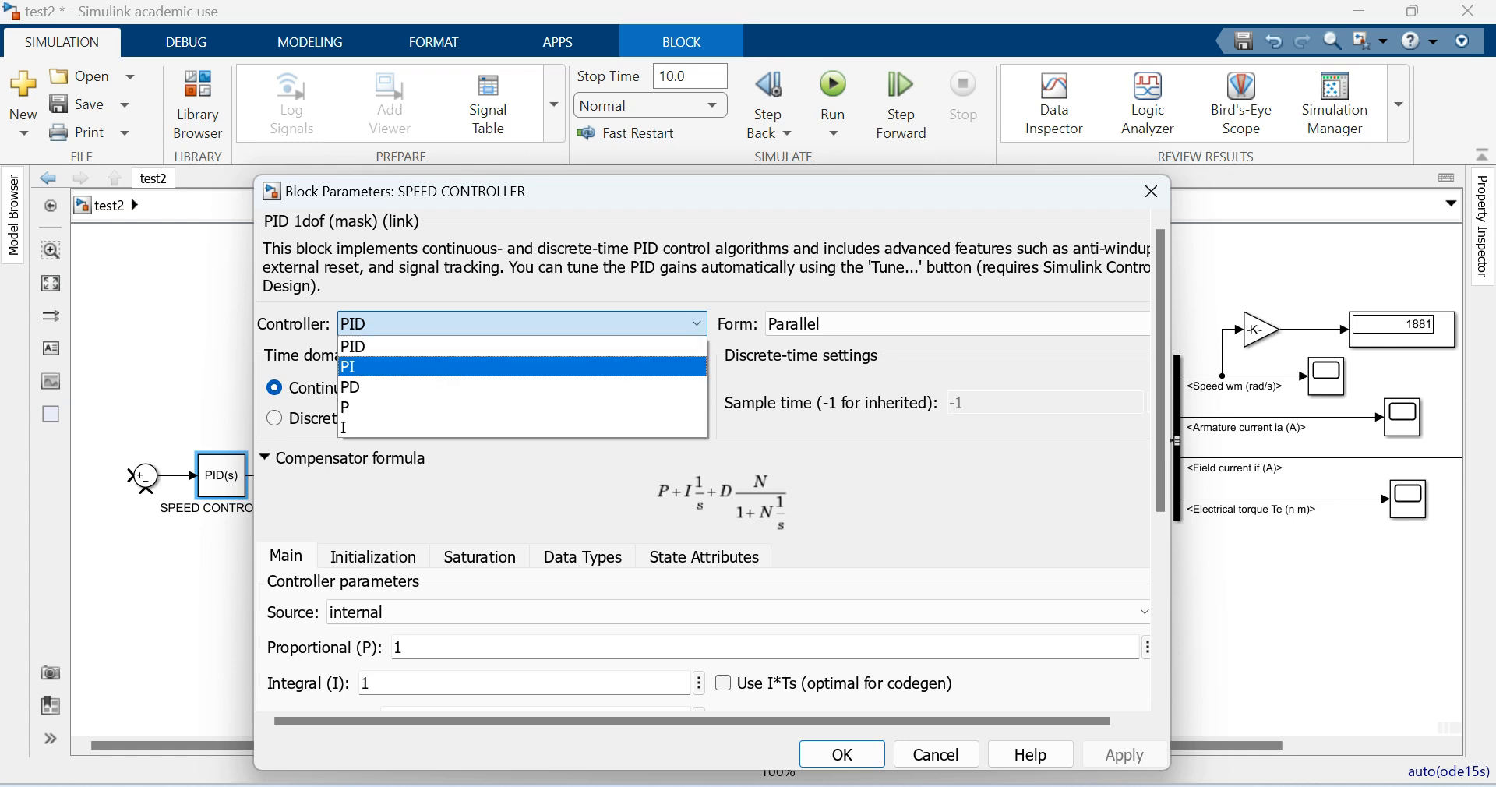
{"action": "left_click", "coordinate": [522, 366]}
{"action": "double_click", "coordinate": [399, 628]}
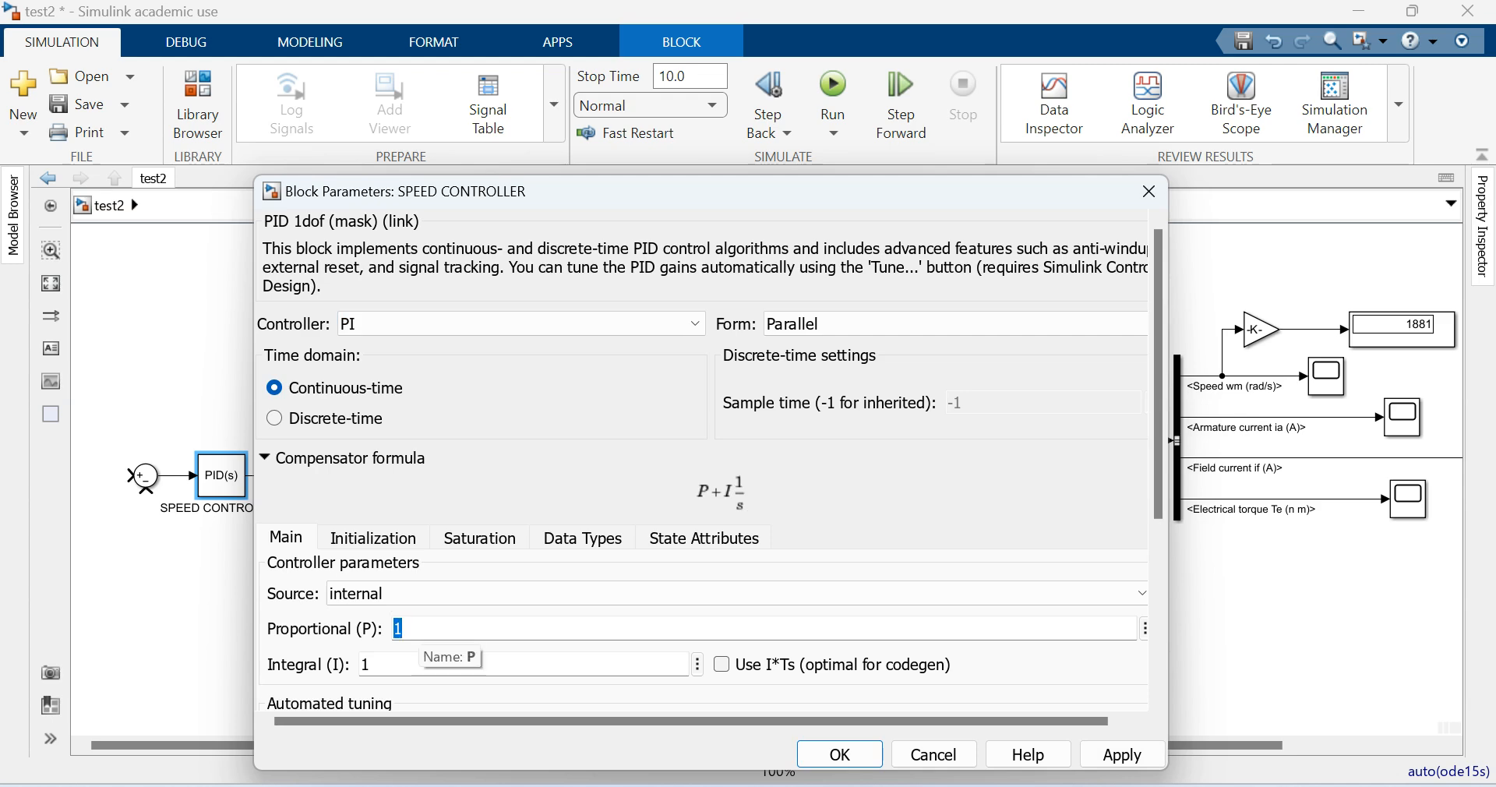
{"action": "type", "text": "0.2"}
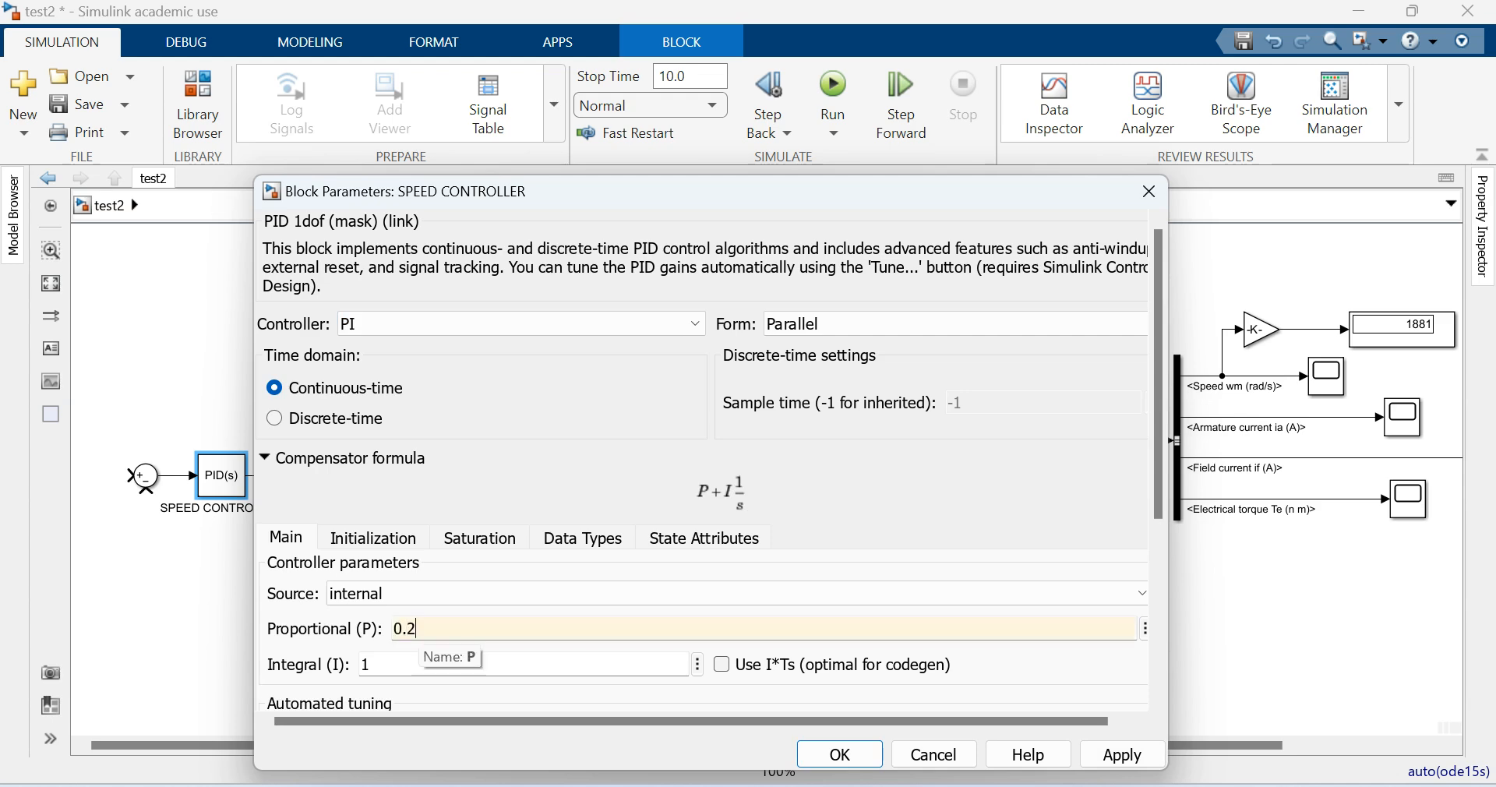
{"action": "key", "text": "Tab"}
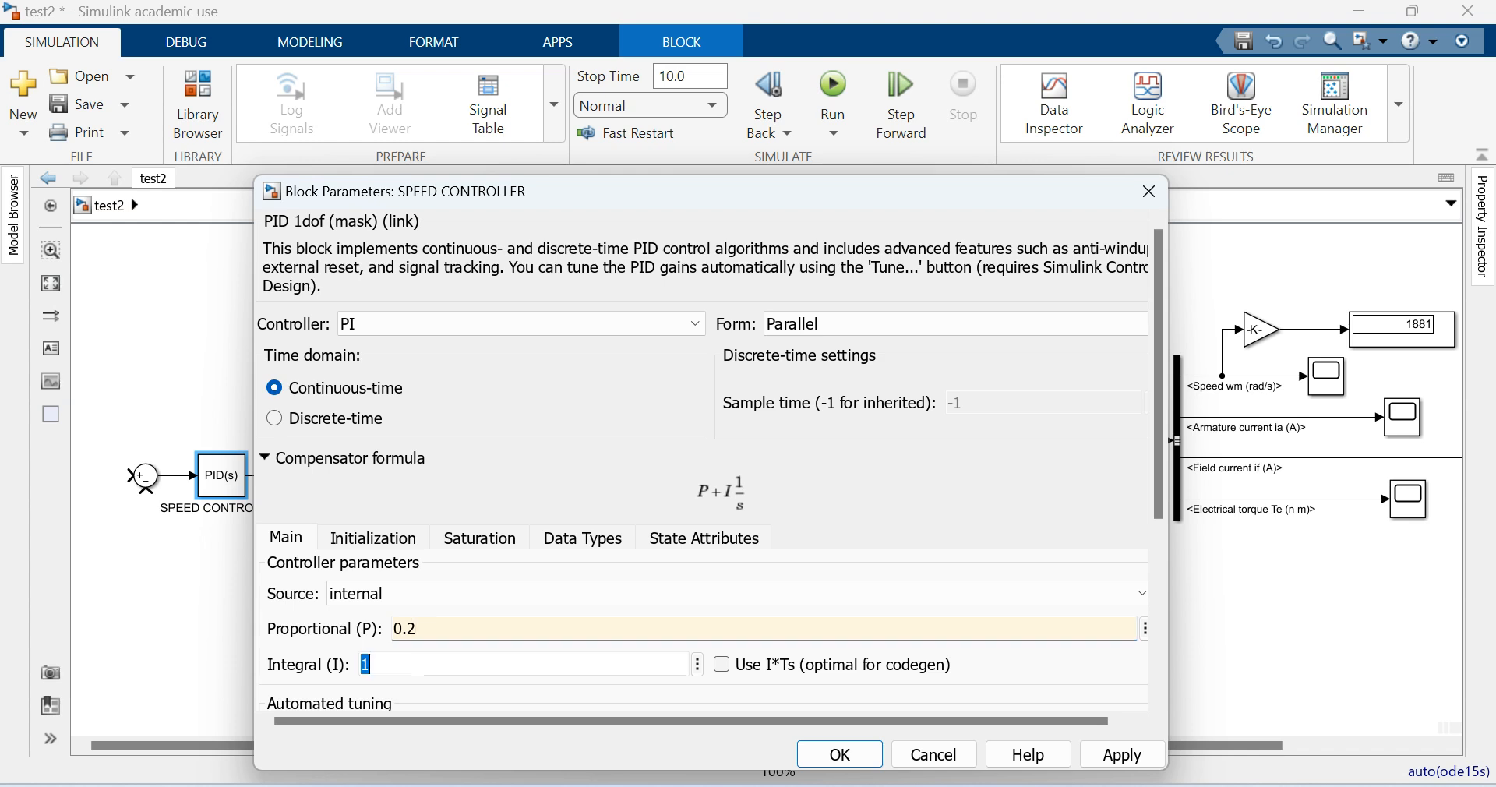
{"action": "type", "text": "5"}
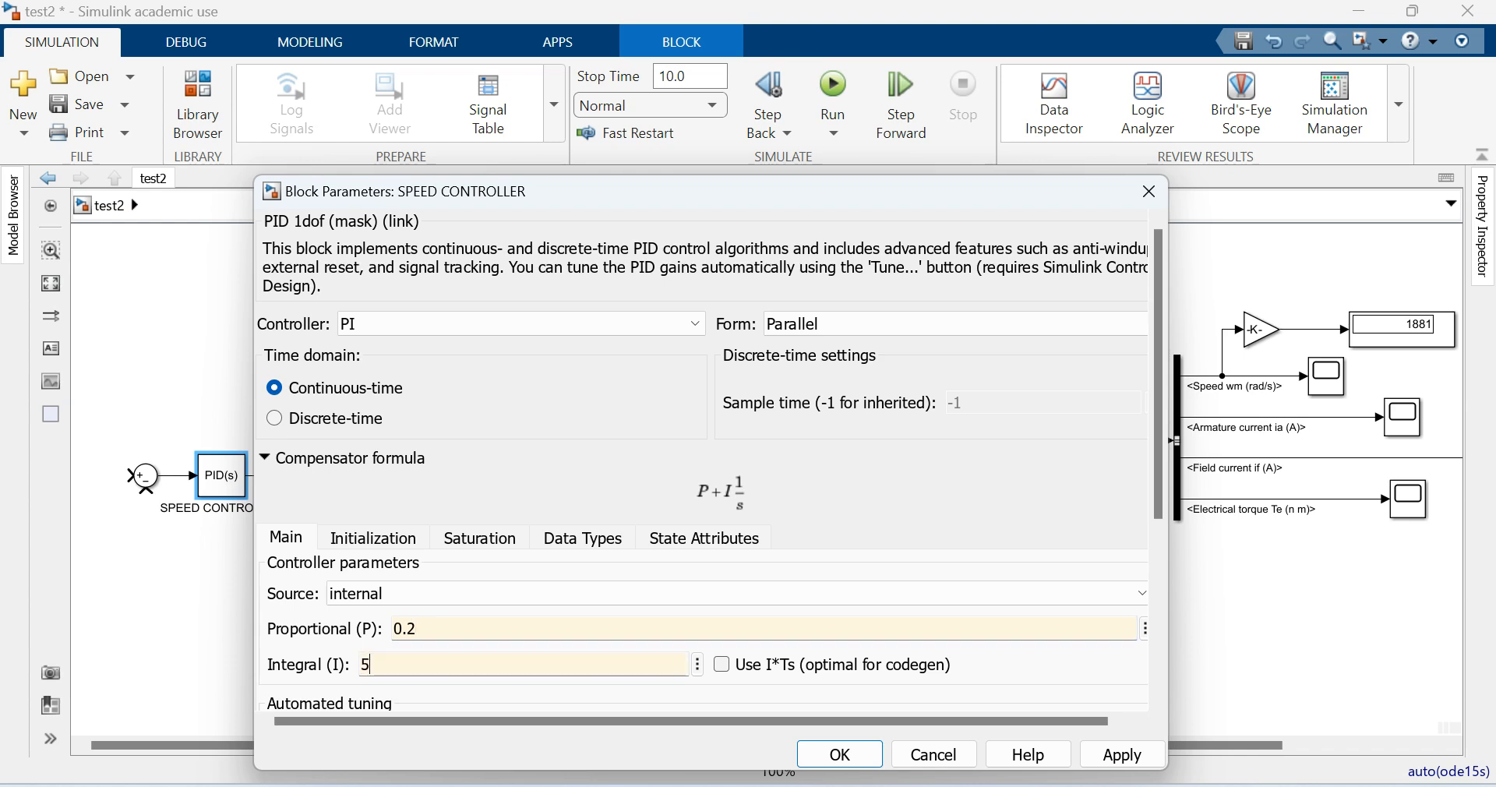
- Enable output limiting for the SPEED CONTROLLER with an upper limit of 20 and a lower limit of 0
{"action": "left_click", "coordinate": [479, 537]}
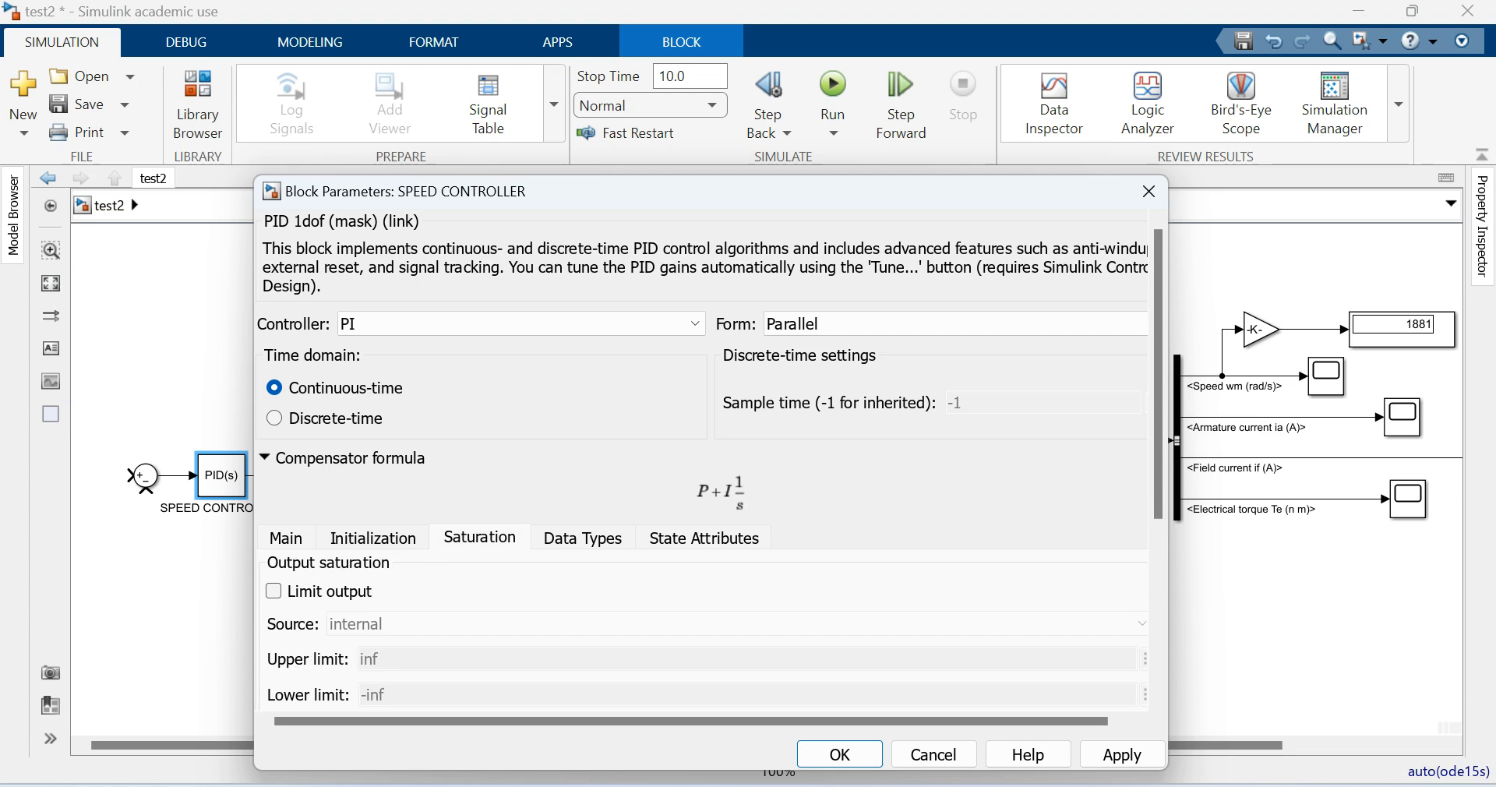
{"action": "left_click", "coordinate": [273, 591]}
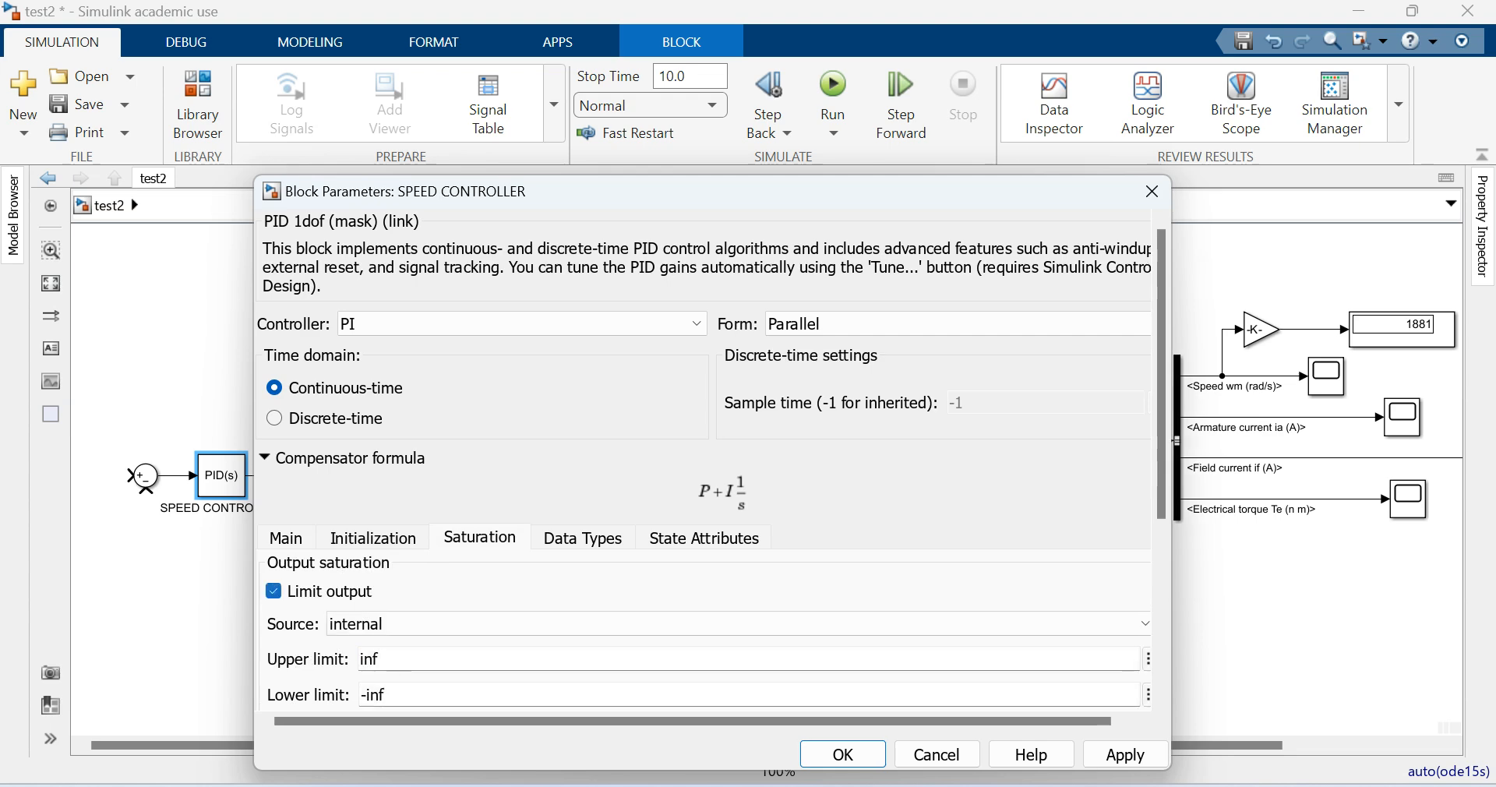
{"action": "double_click", "coordinate": [369, 659]}
{"action": "type", "text": "20"}
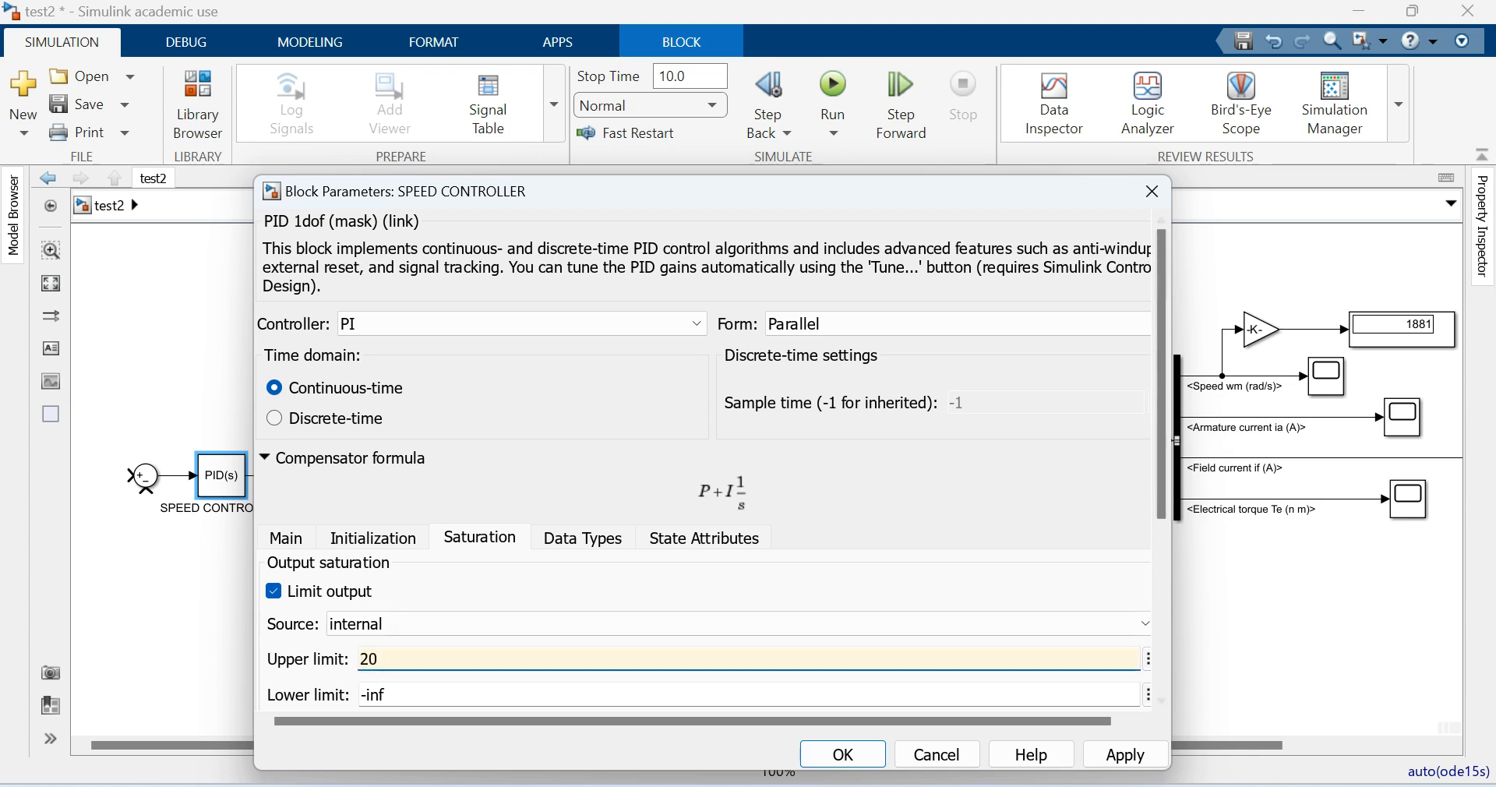
{"action": "scroll", "coordinate": [1161, 374], "scroll_direction": "down", "scroll_amount": 3}
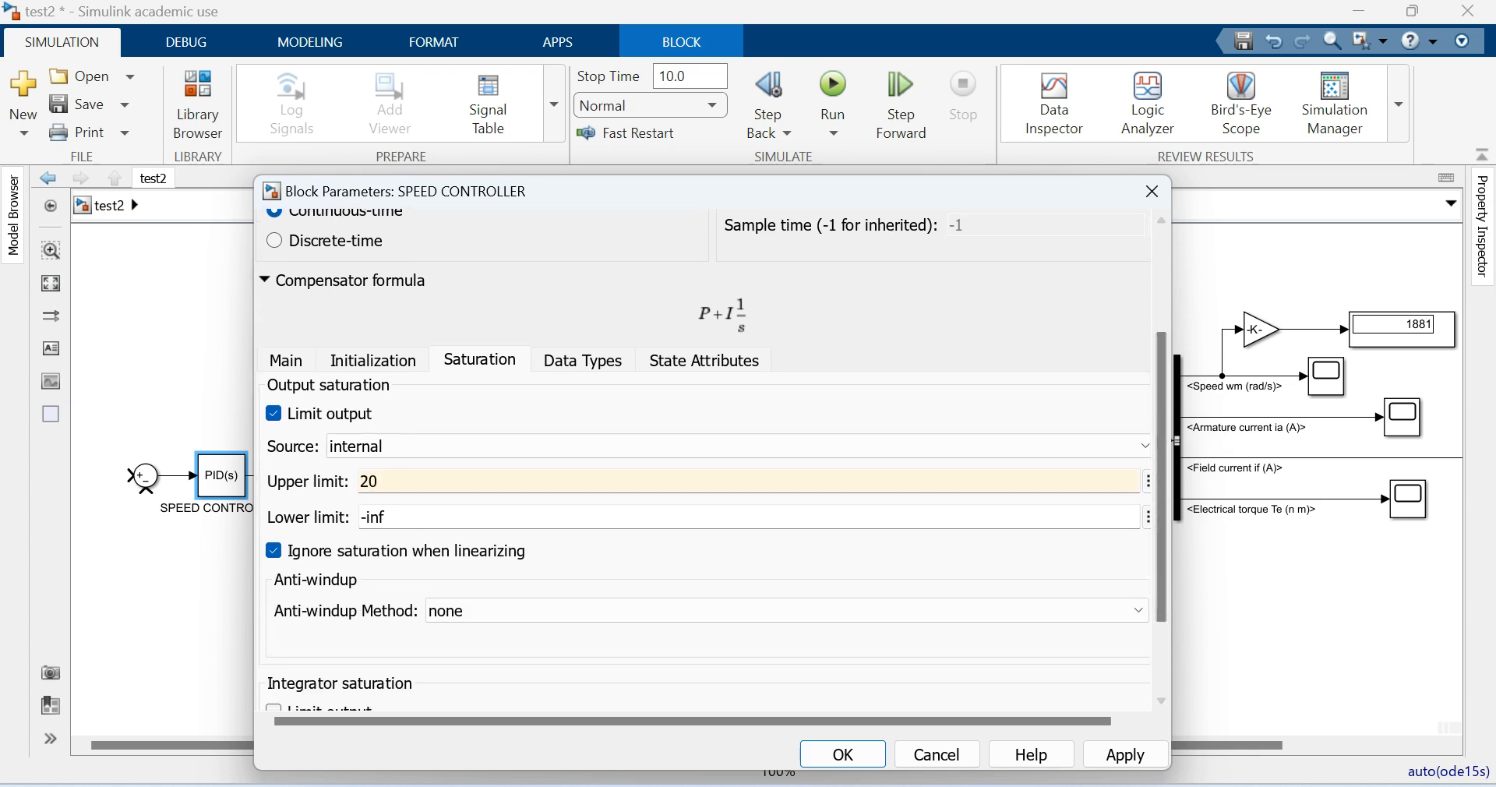
{"action": "key", "text": "Tab"}
{"action": "type", "text": "0"}
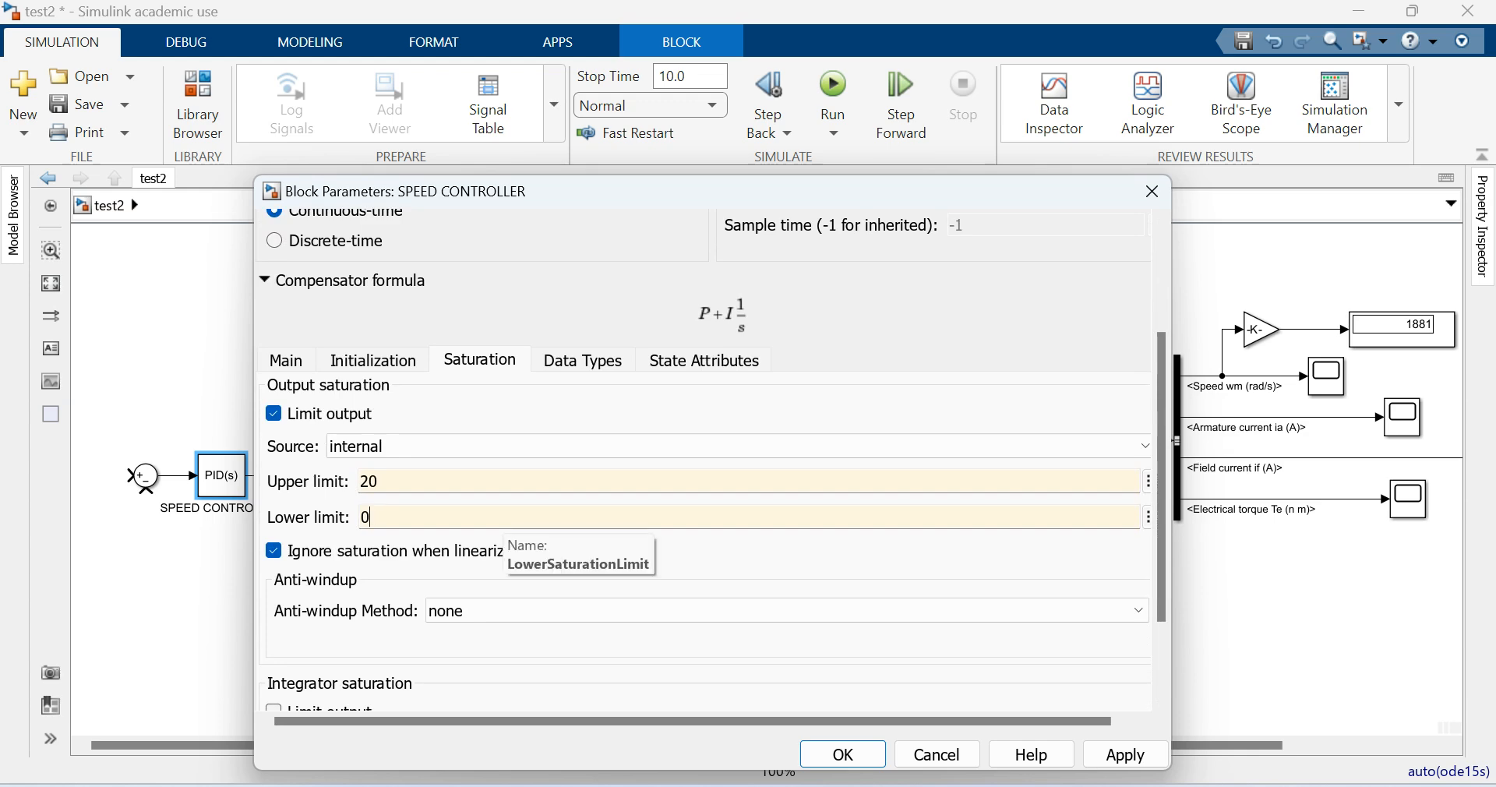
- Set the SPEED CONTROLLER's anti-windup method to clamping and apply its block parameters
{"action": "key", "text": "Tab"}
{"action": "key", "text": "alt+Down"}
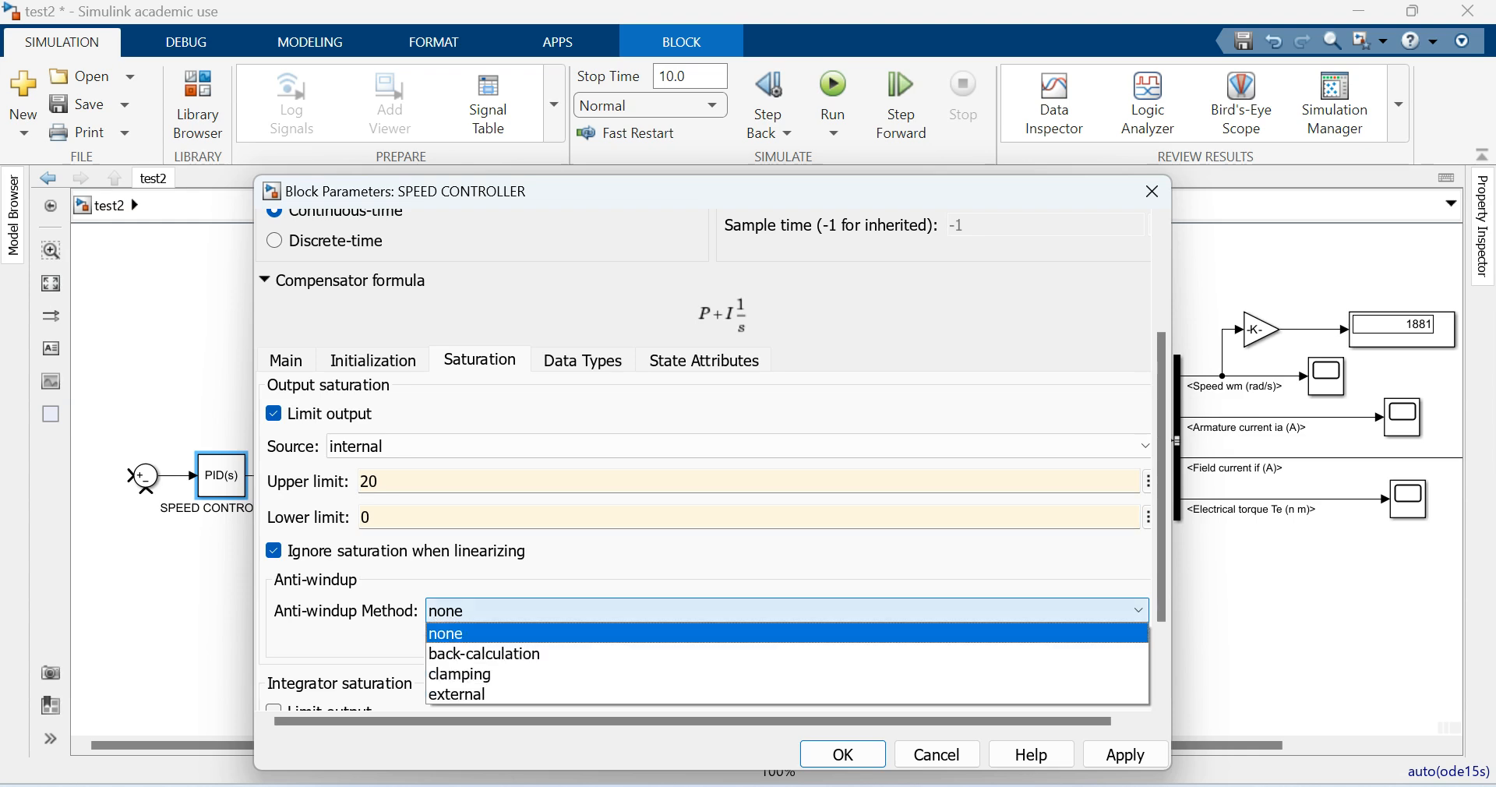
{"action": "key", "text": "Down"}
{"action": "key", "text": "Down"}
{"action": "key", "text": "Return"}
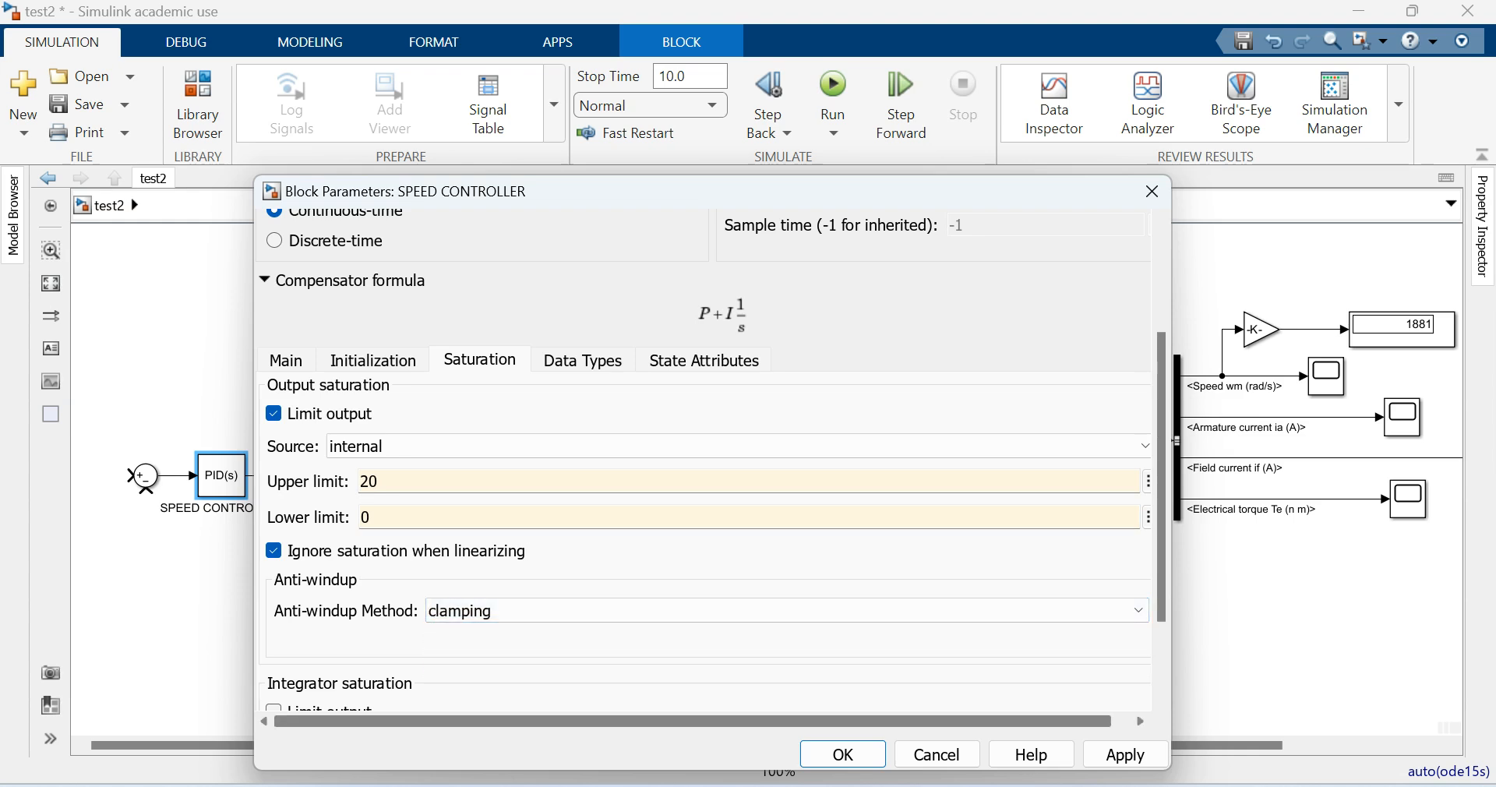
{"action": "left_click", "coordinate": [1125, 754]}
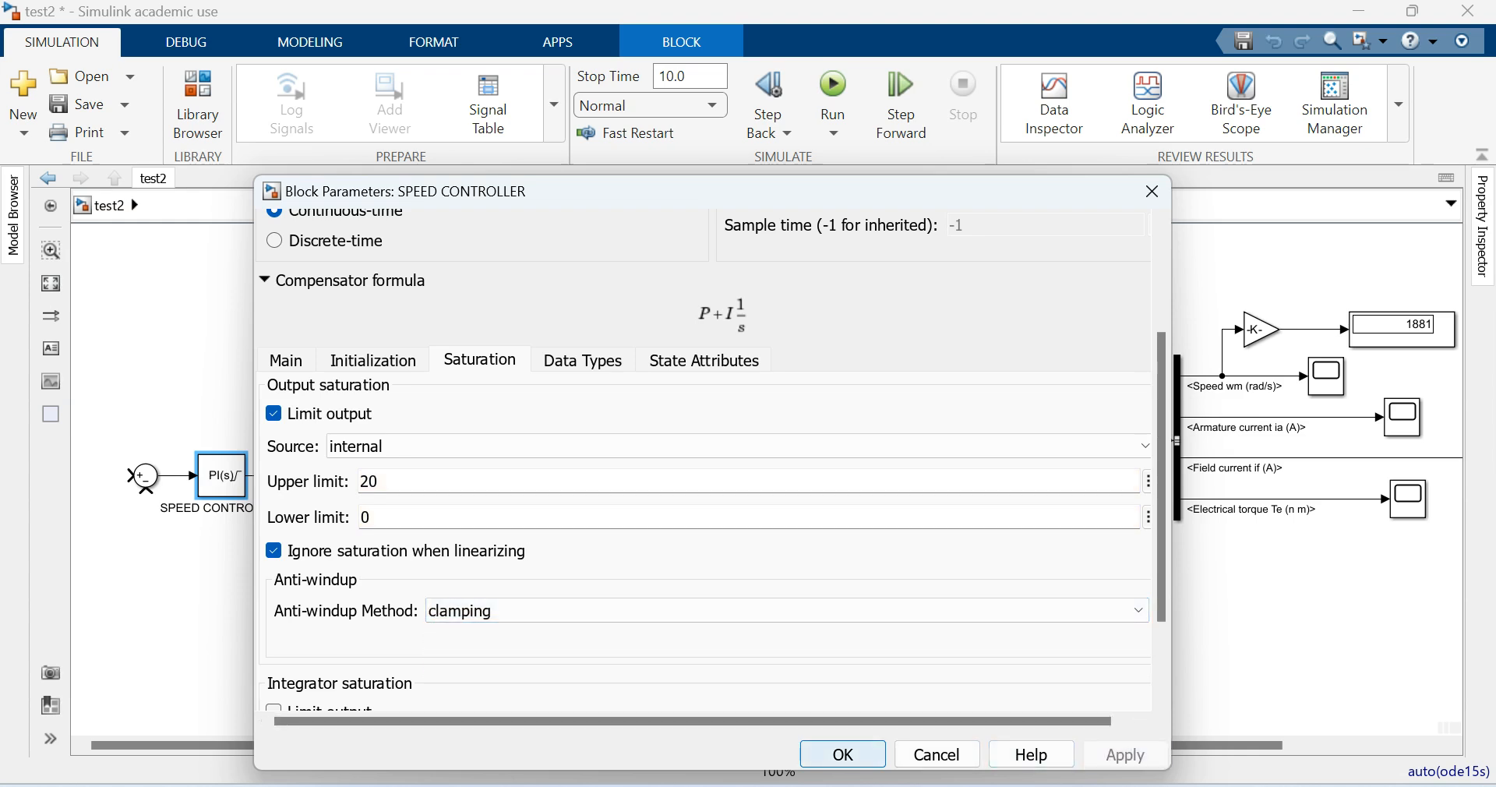
{"action": "left_click", "coordinate": [843, 754]}
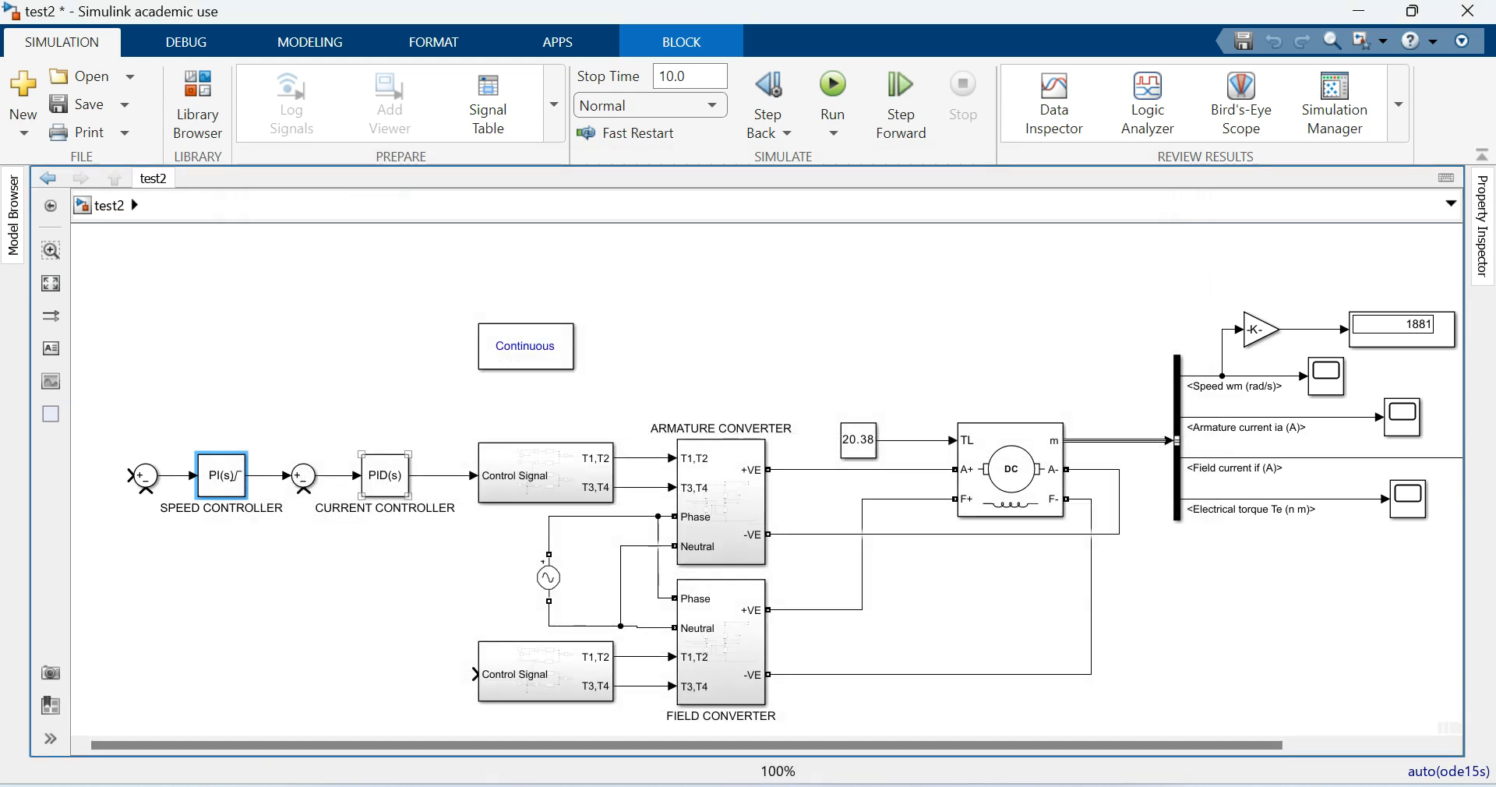
- Configure the CURRENT CONTROLLER block as a PI controller with proportional gain 0.5 and integral gain 30
{"action": "double_click", "coordinate": [385, 475]}
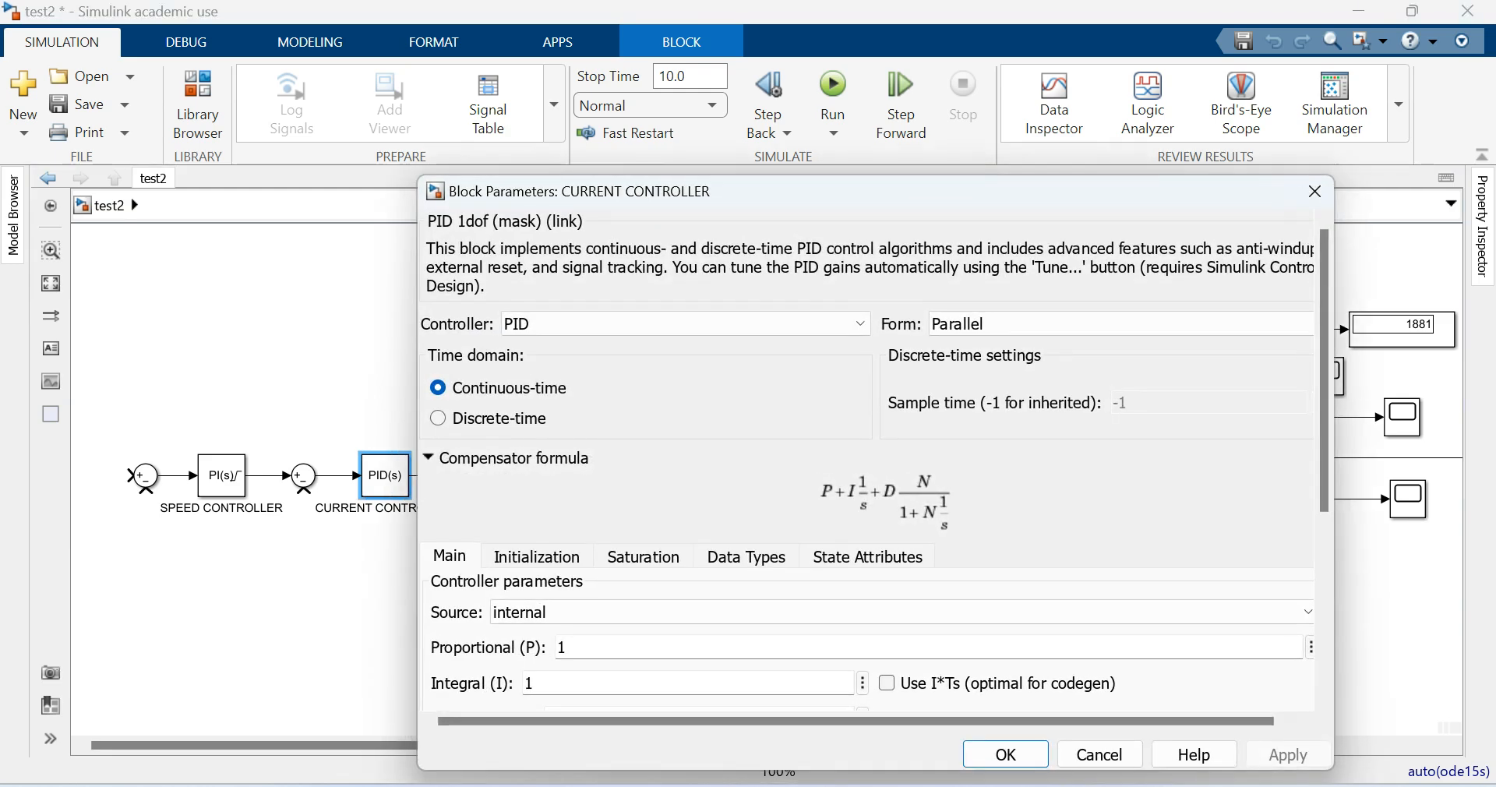
{"action": "left_click", "coordinate": [678, 323]}
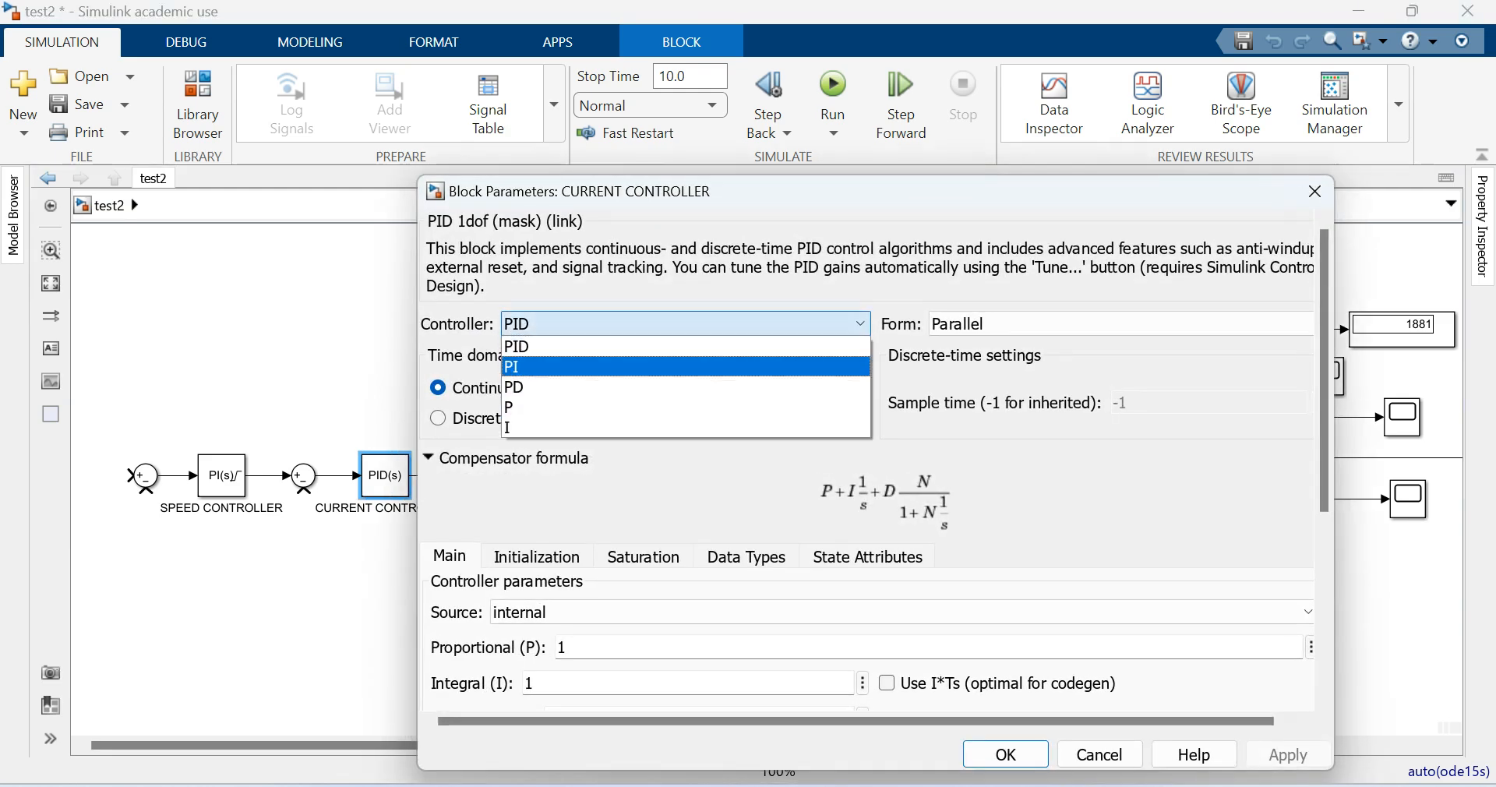
{"action": "left_click", "coordinate": [515, 363]}
{"action": "double_click", "coordinate": [569, 628]}
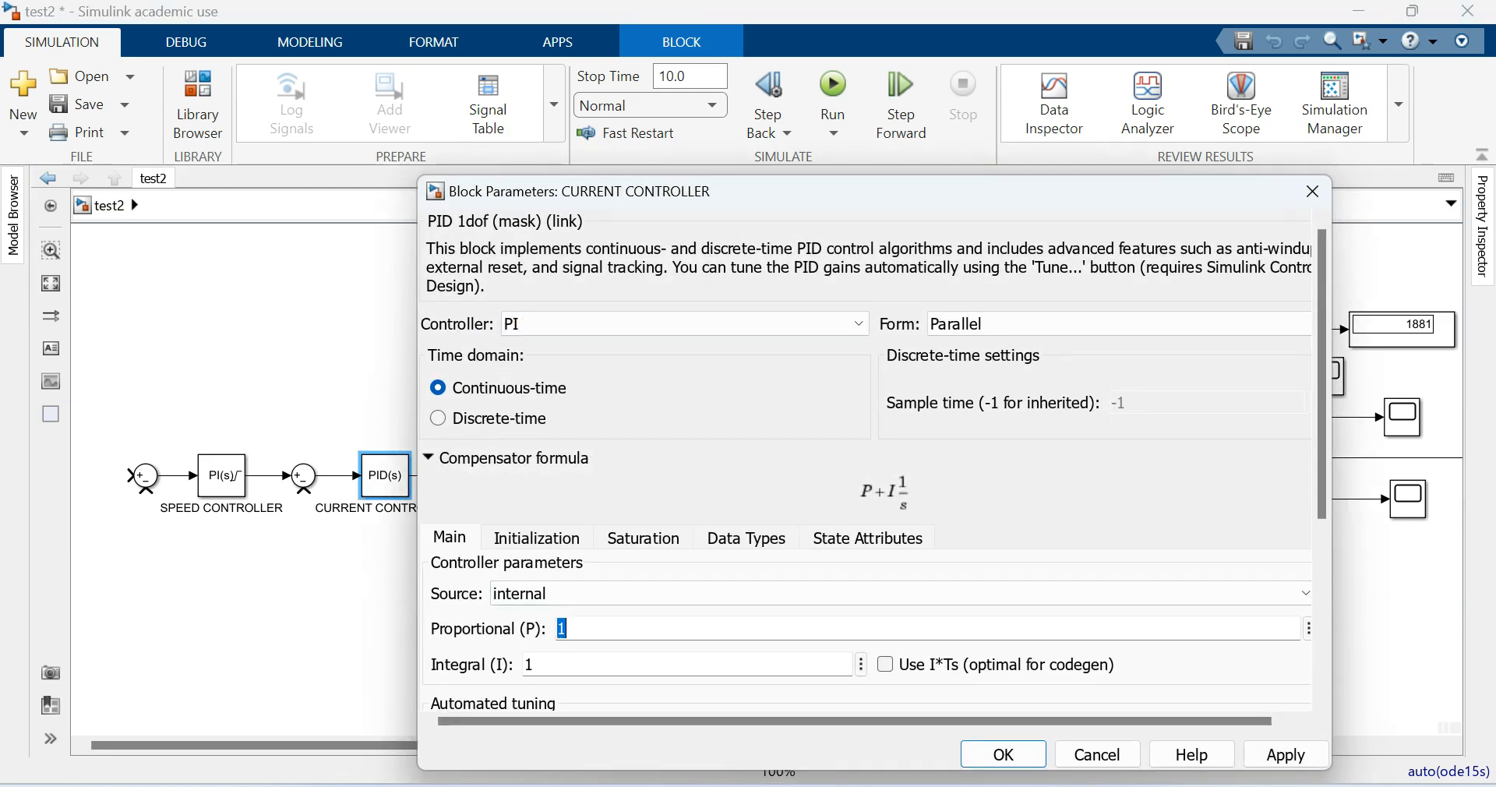
{"action": "type", "text": "0.5"}
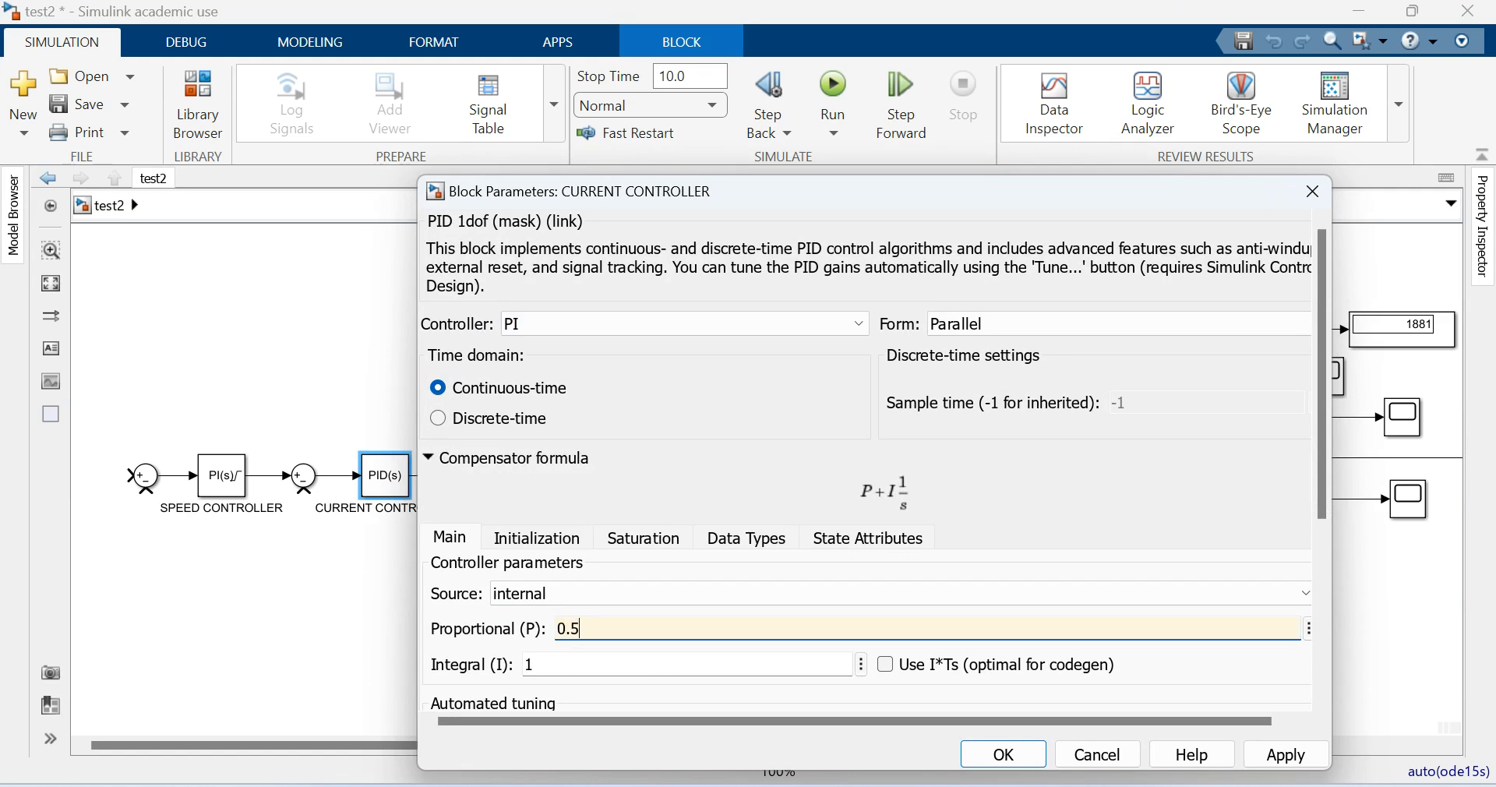
{"action": "key", "text": "Tab"}
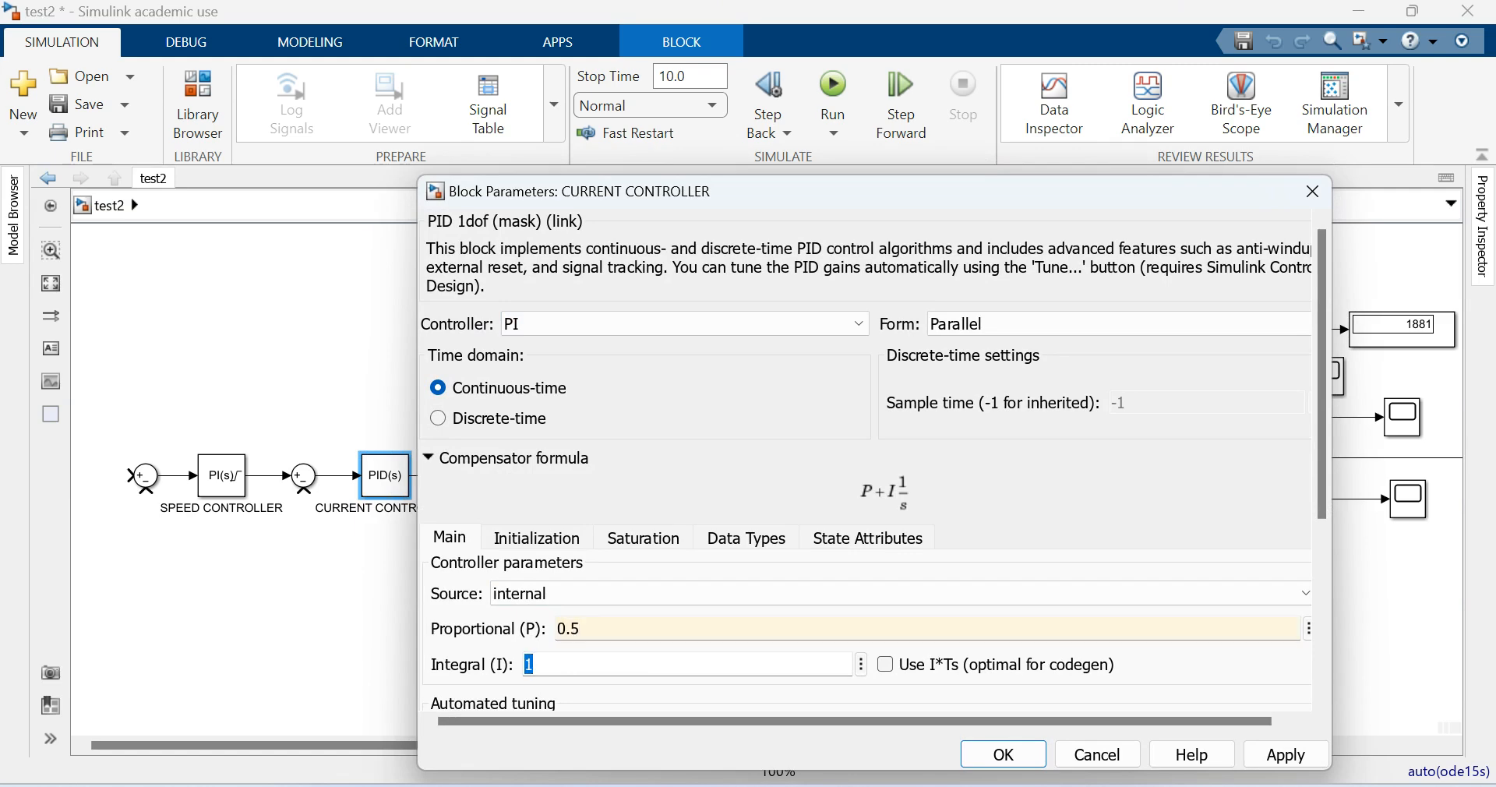
{"action": "type", "text": "30"}
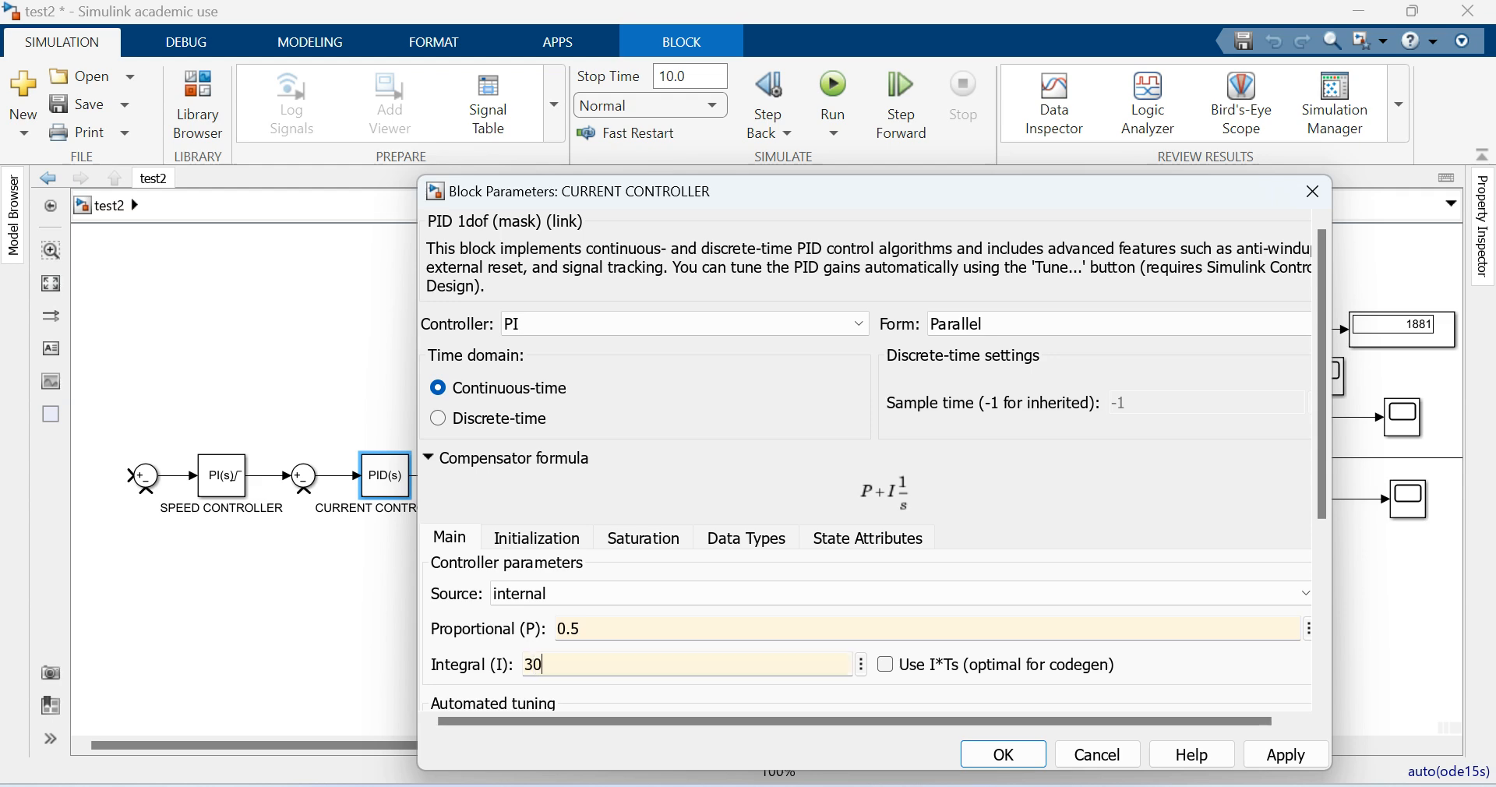
- Enable output limiting for the CURRENT CONTROLLER with an upper limit of 5 and a lower limit of 0
{"action": "scroll", "coordinate": [865, 468], "scroll_direction": "down", "scroll_amount": 5}
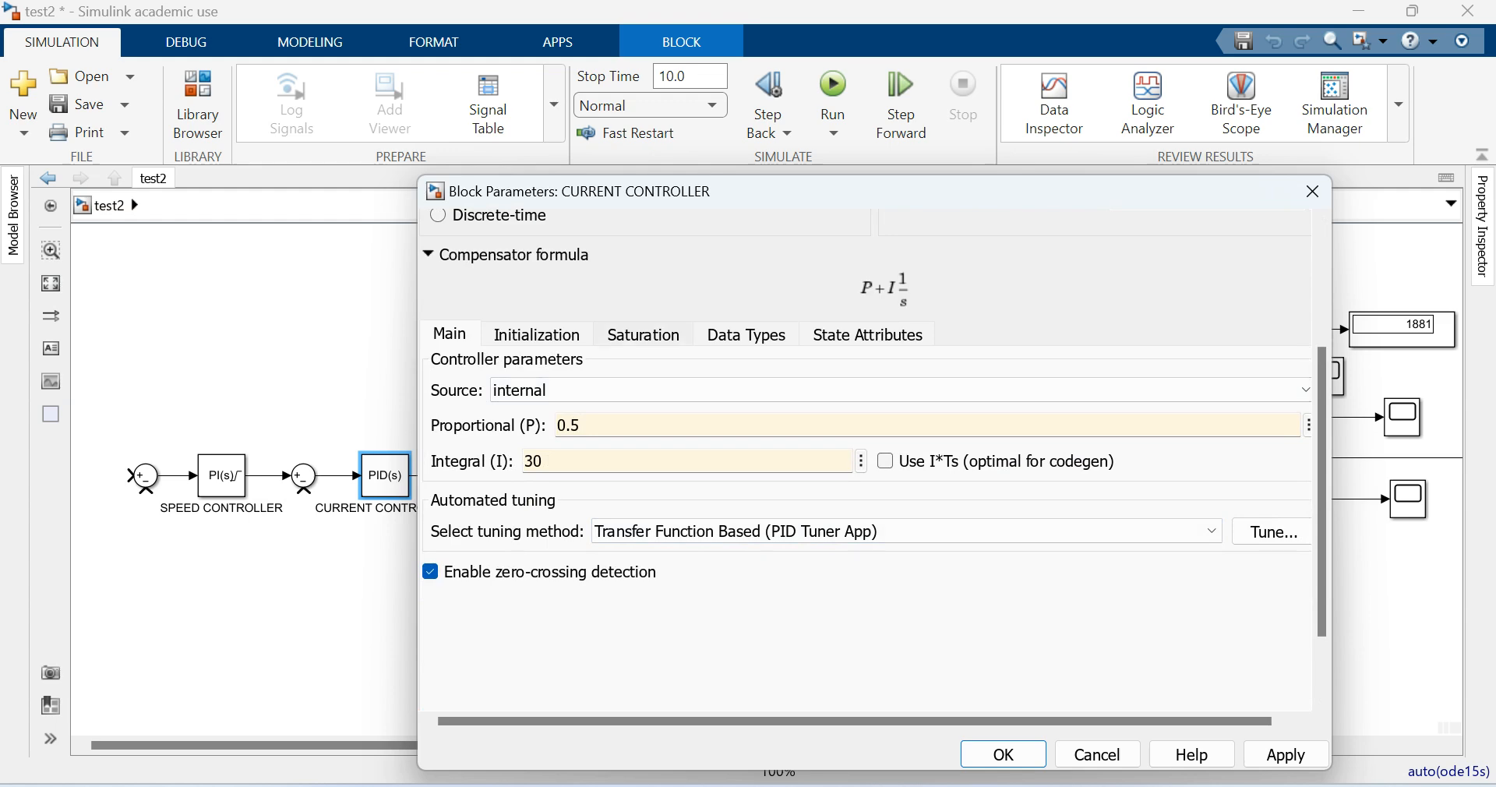
{"action": "left_click", "coordinate": [644, 334]}
{"action": "left_click", "coordinate": [437, 387]}
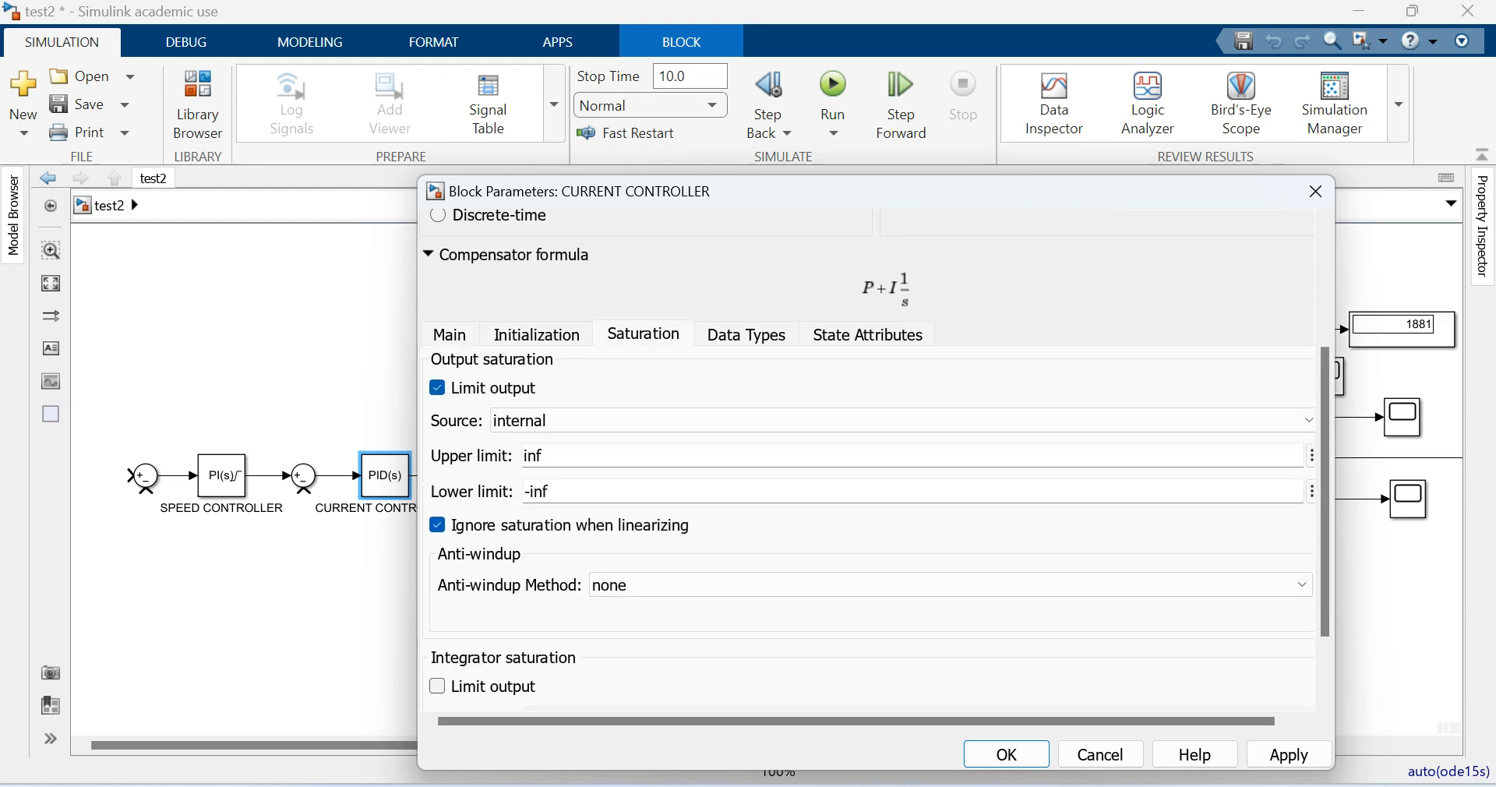
{"action": "double_click", "coordinate": [533, 456]}
{"action": "type", "text": "5"}
{"action": "key", "text": "Tab"}
{"action": "type", "text": "0"}
- Set the CURRENT CONTROLLER's anti-windup method to clamping and apply its block parameters
{"action": "key", "text": "Tab"}
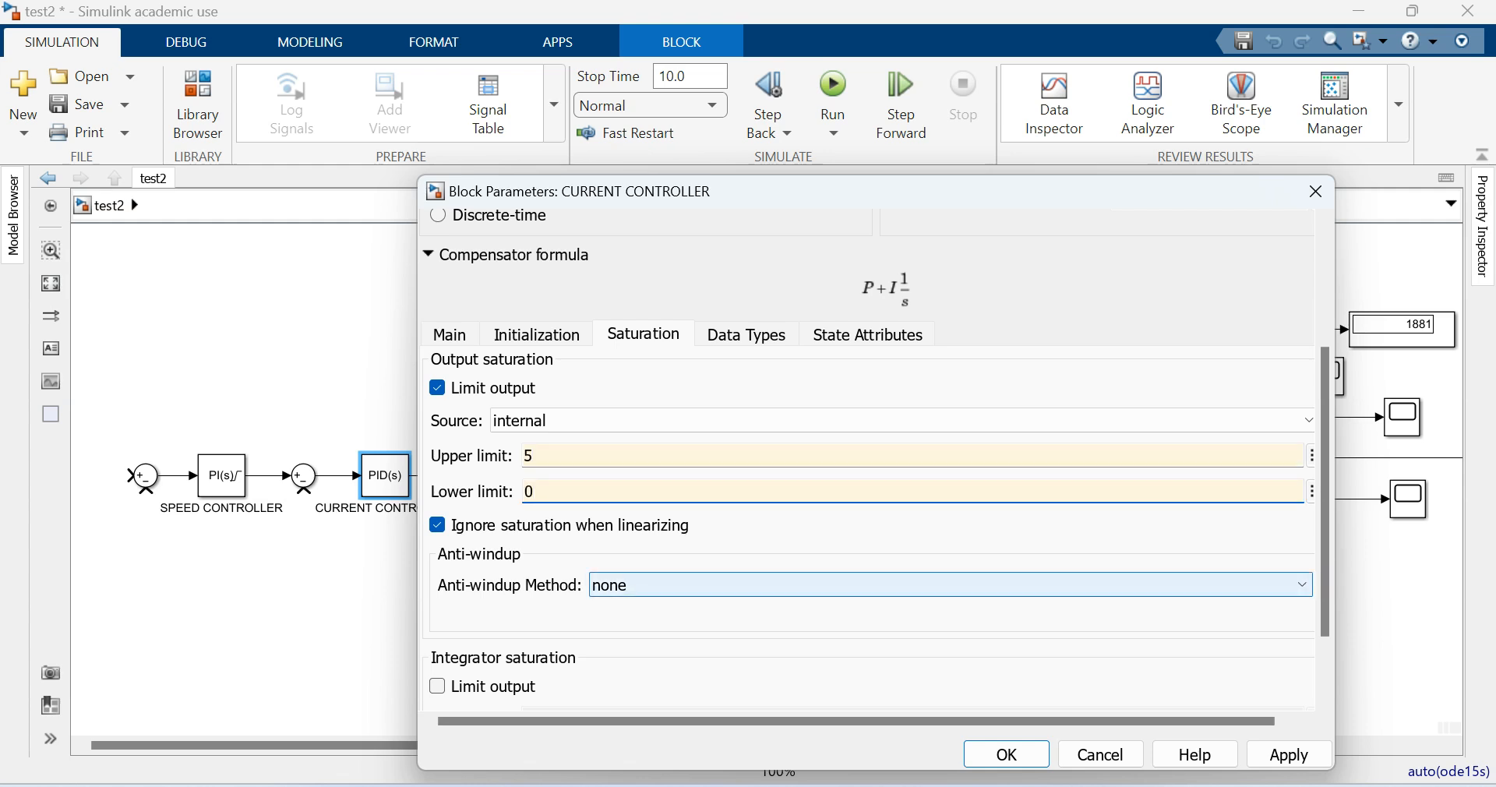
{"action": "key", "text": "alt+Down"}
{"action": "key", "text": "Down"}
{"action": "key", "text": "Down"}
{"action": "key", "text": "Return"}
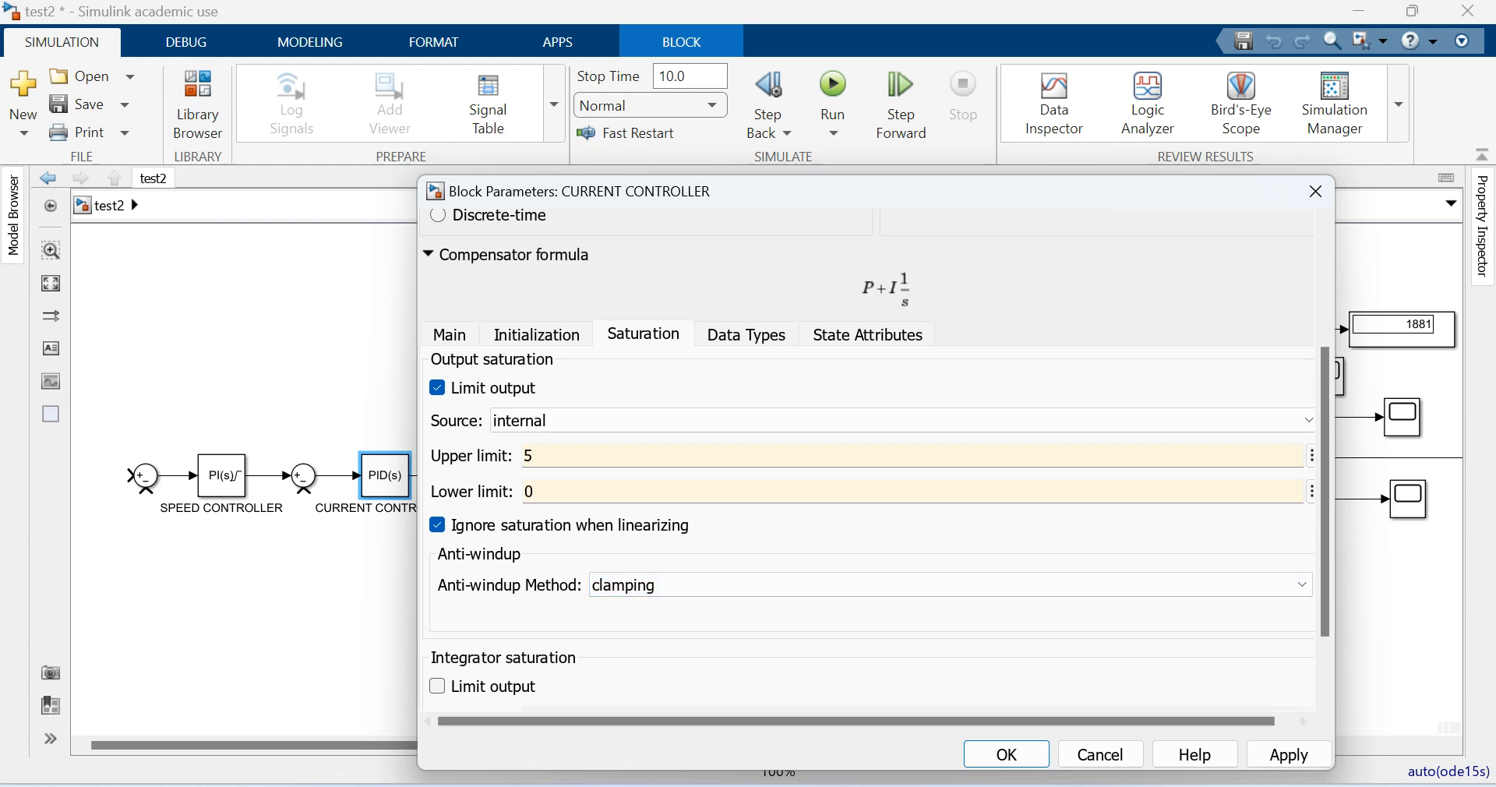
{"action": "left_click", "coordinate": [1289, 755]}
{"action": "left_click", "coordinate": [1007, 754]}
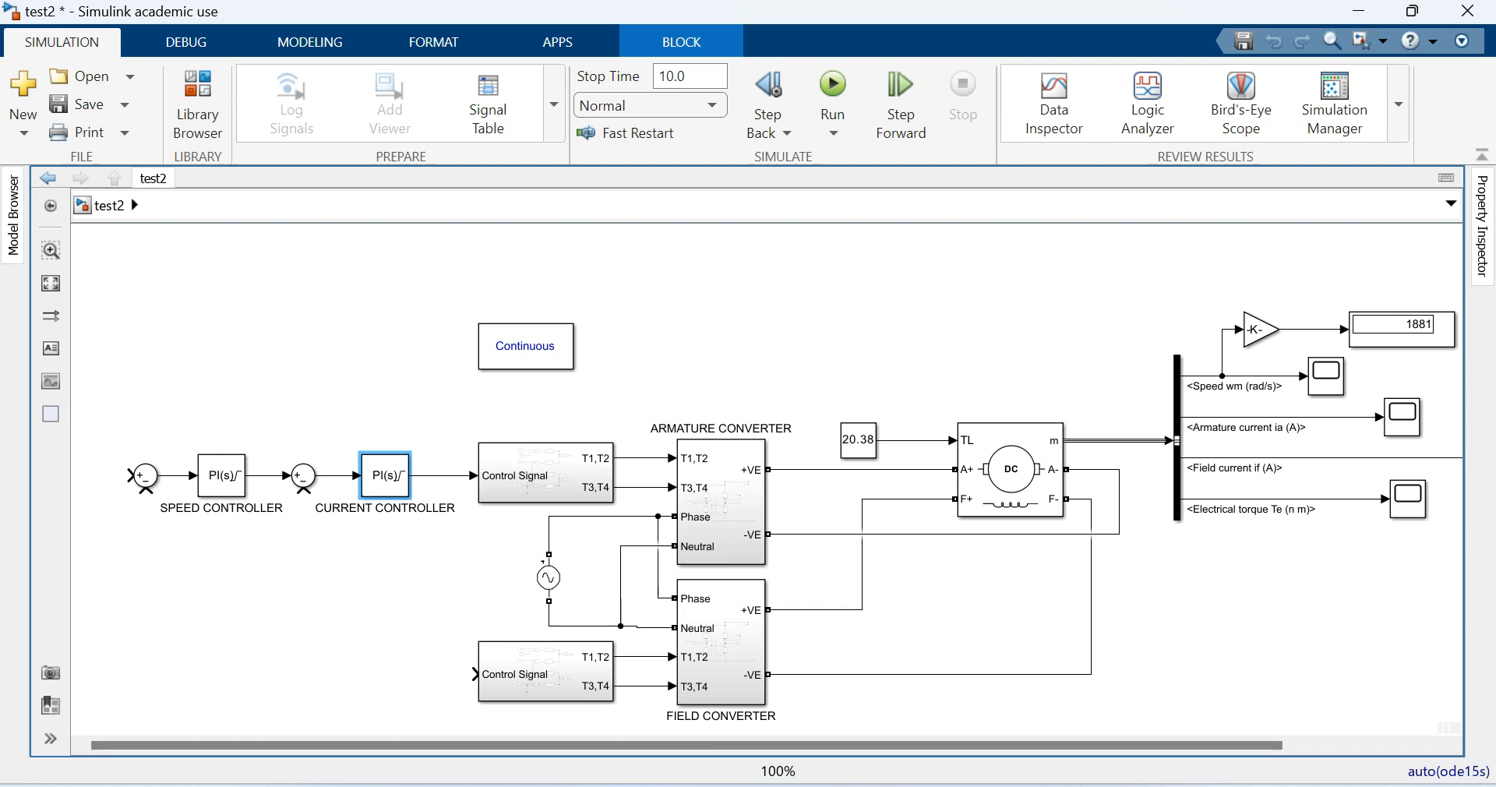
- Wire the speed Gain block's output back to the negative input of the Sum block before the SPEED CONTROLLER
{"action": "left_click", "coordinate": [145, 490]}
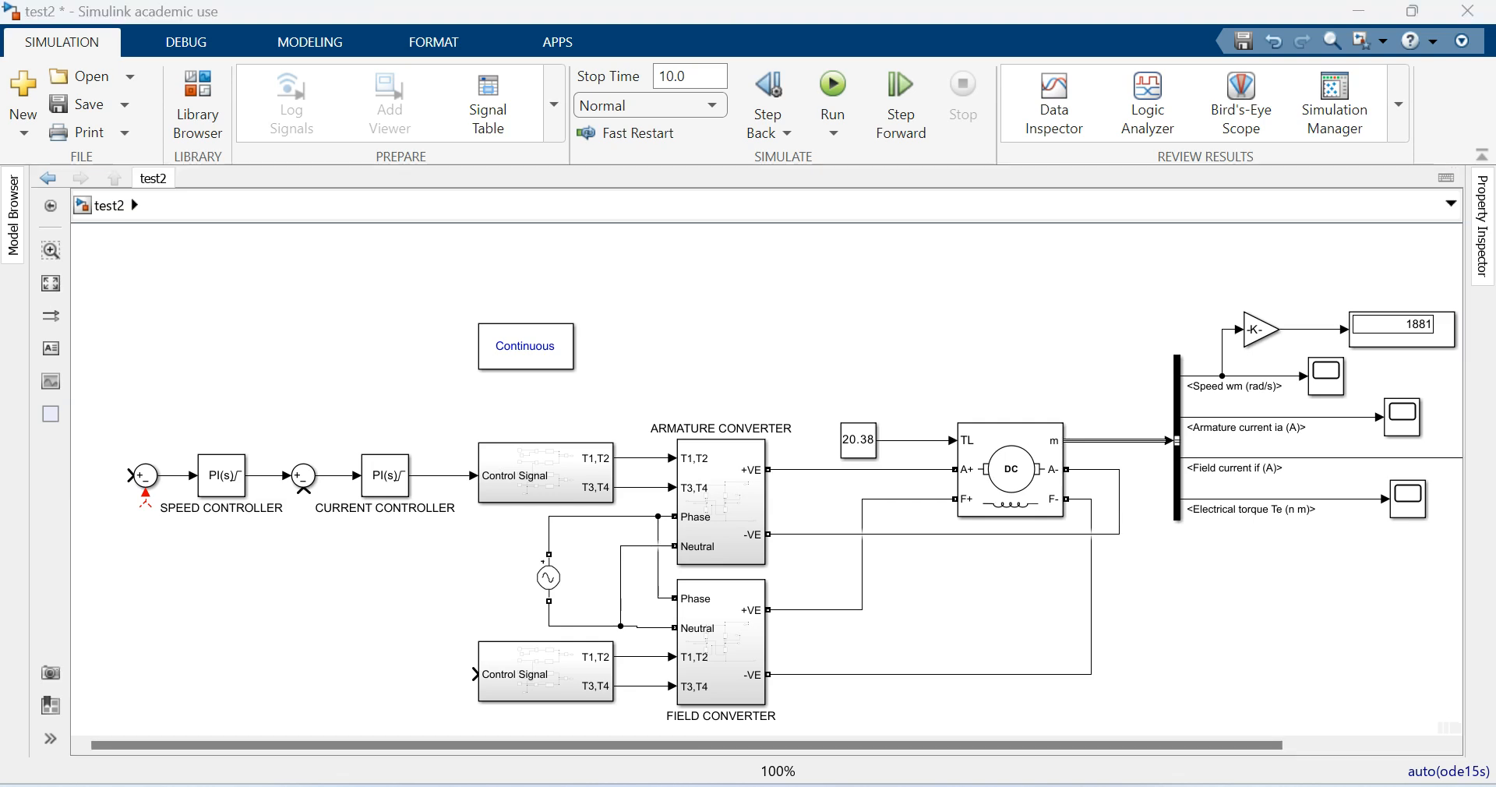
{"action": "left_click_drag", "start_coordinate": [145, 506], "coordinate": [1294, 330]}
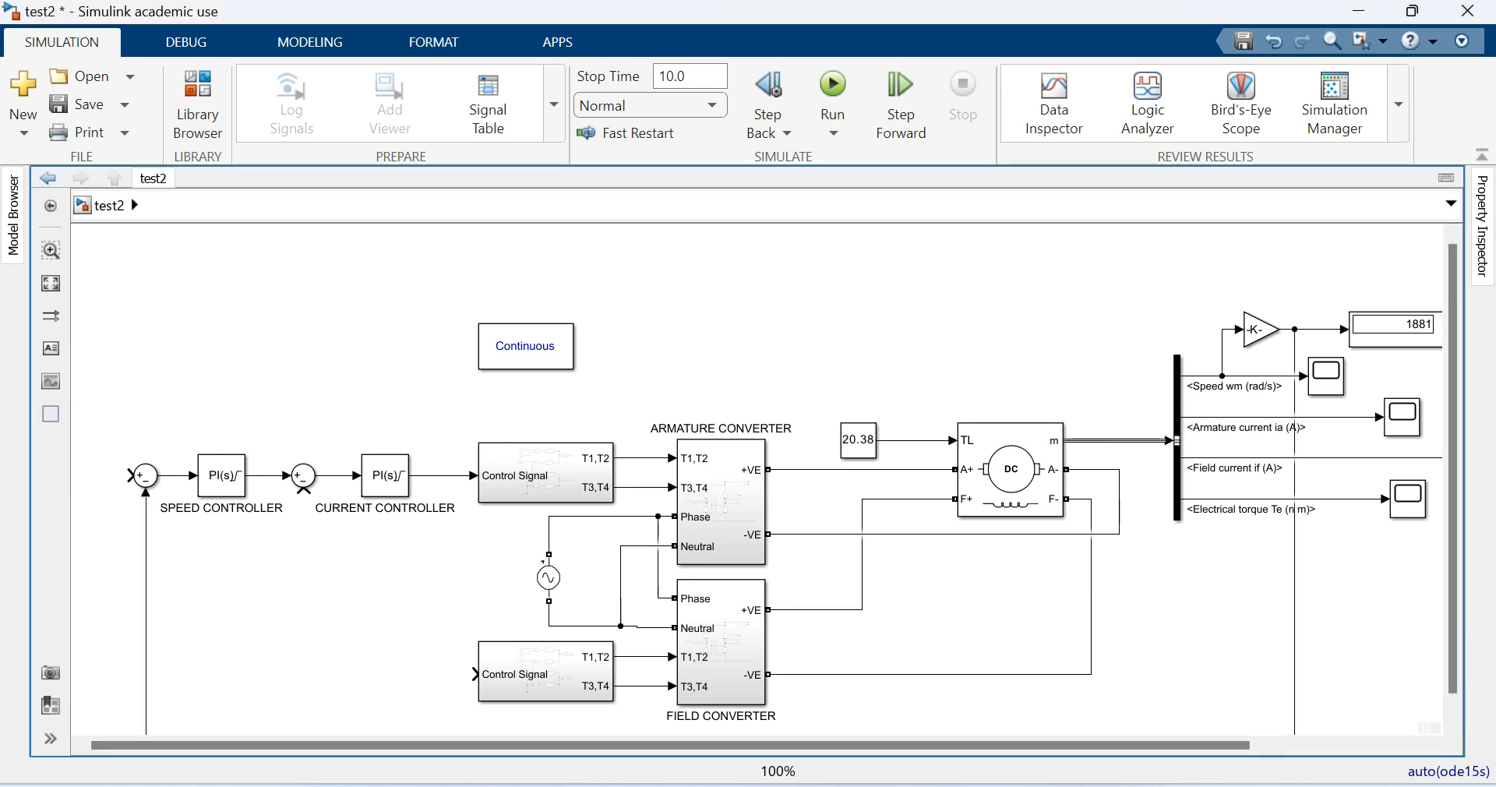
{"action": "scroll", "coordinate": [780, 491], "scroll_direction": "down", "scroll_amount": 1}
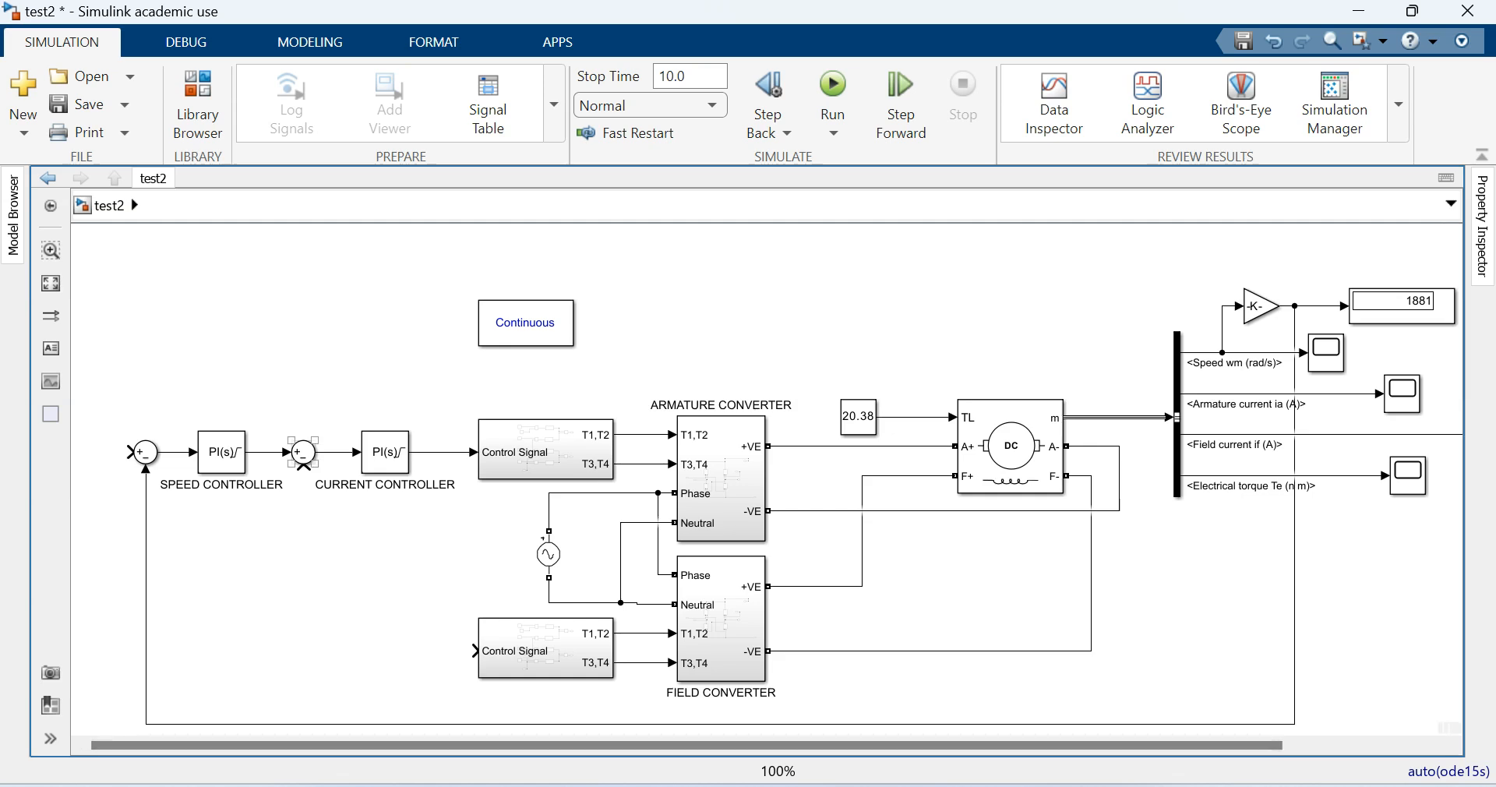
- Wire the armature current signal back to the negative input of the Sum block before the CURRENT CONTROLLER
{"action": "left_click", "coordinate": [303, 458]}
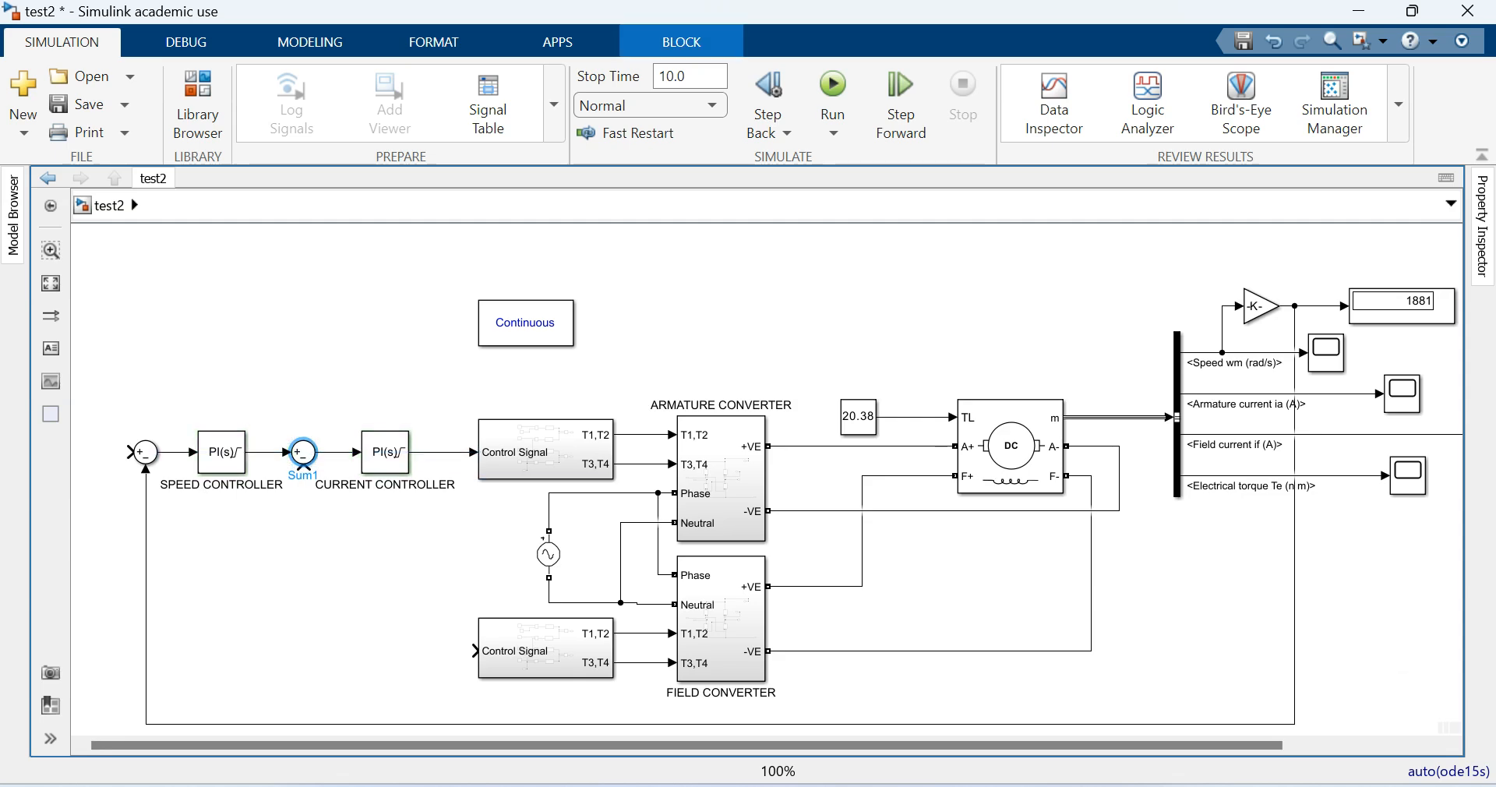
{"action": "left_click_drag", "start_coordinate": [302, 476], "coordinate": [1269, 394]}
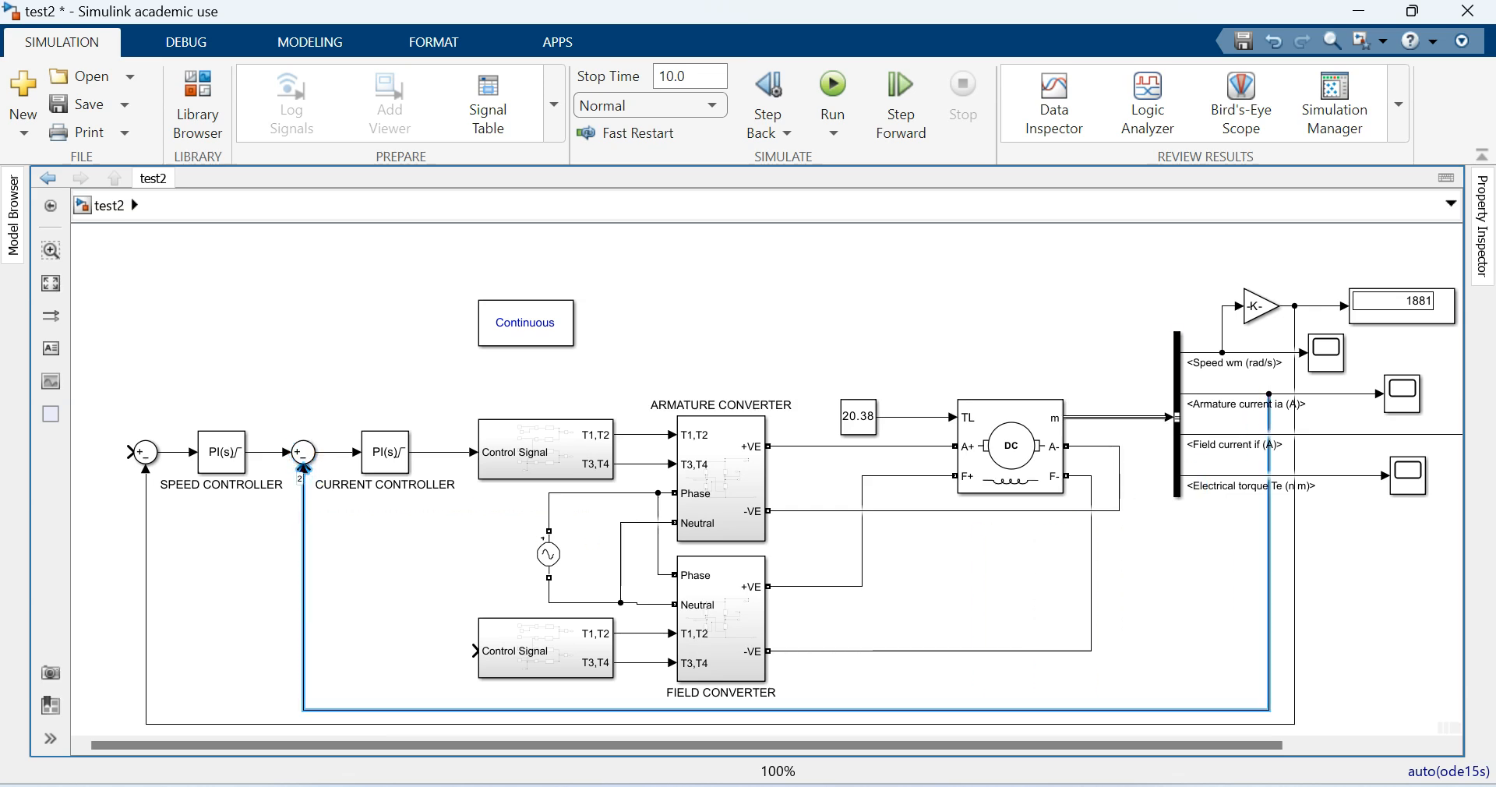
{"action": "key", "text": "Escape"}
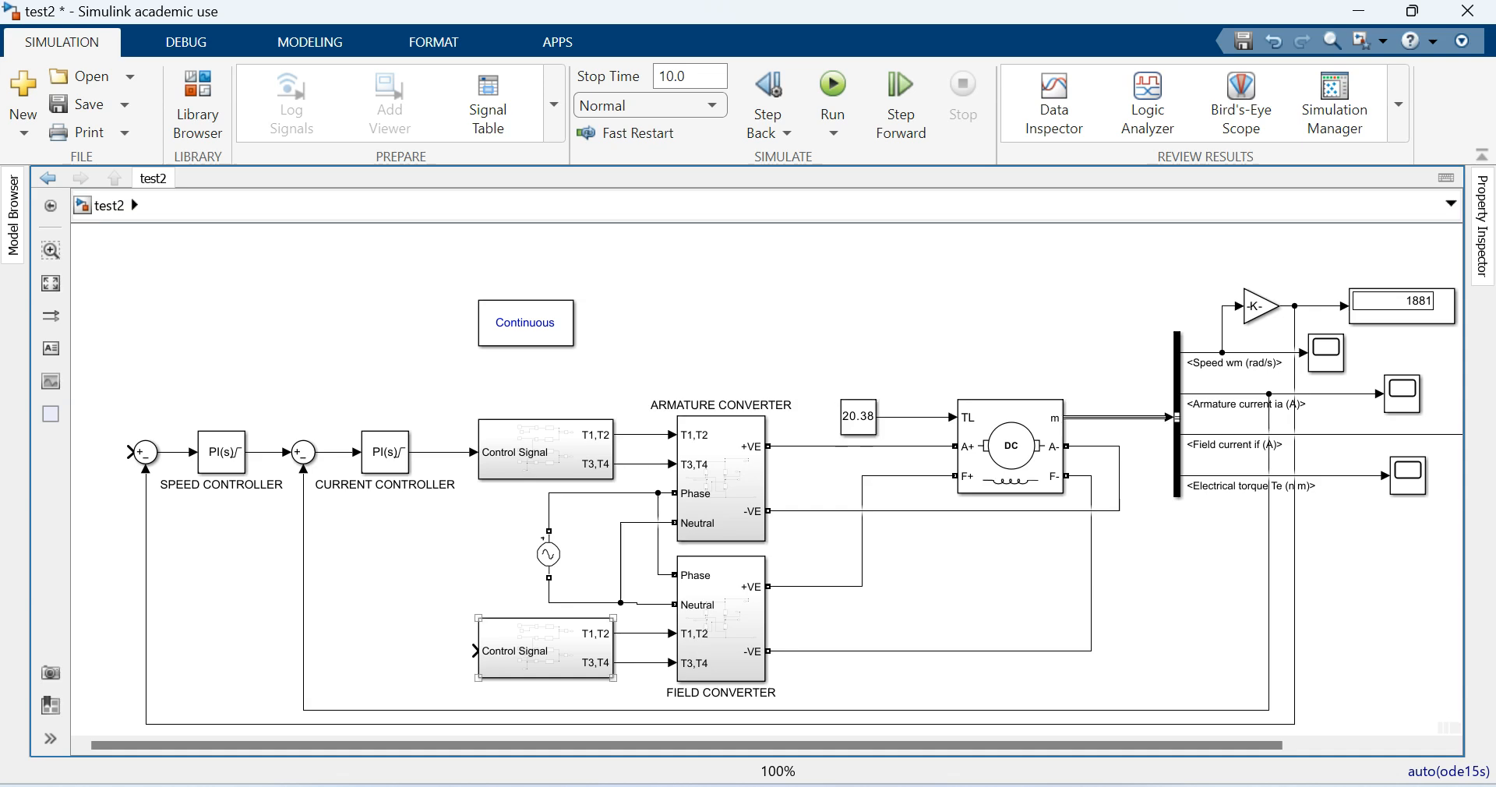
- Add a copy of the load torque constant with value 4.75 and connect it to the field converter's Control Signal input
{"action": "left_click_drag", "start_coordinate": [858, 416], "coordinate": [397, 652]}
{"action": "left_click", "coordinate": [448, 651]}
{"action": "left_click", "coordinate": [397, 650]}
{"action": "type", "text": "4.75"}
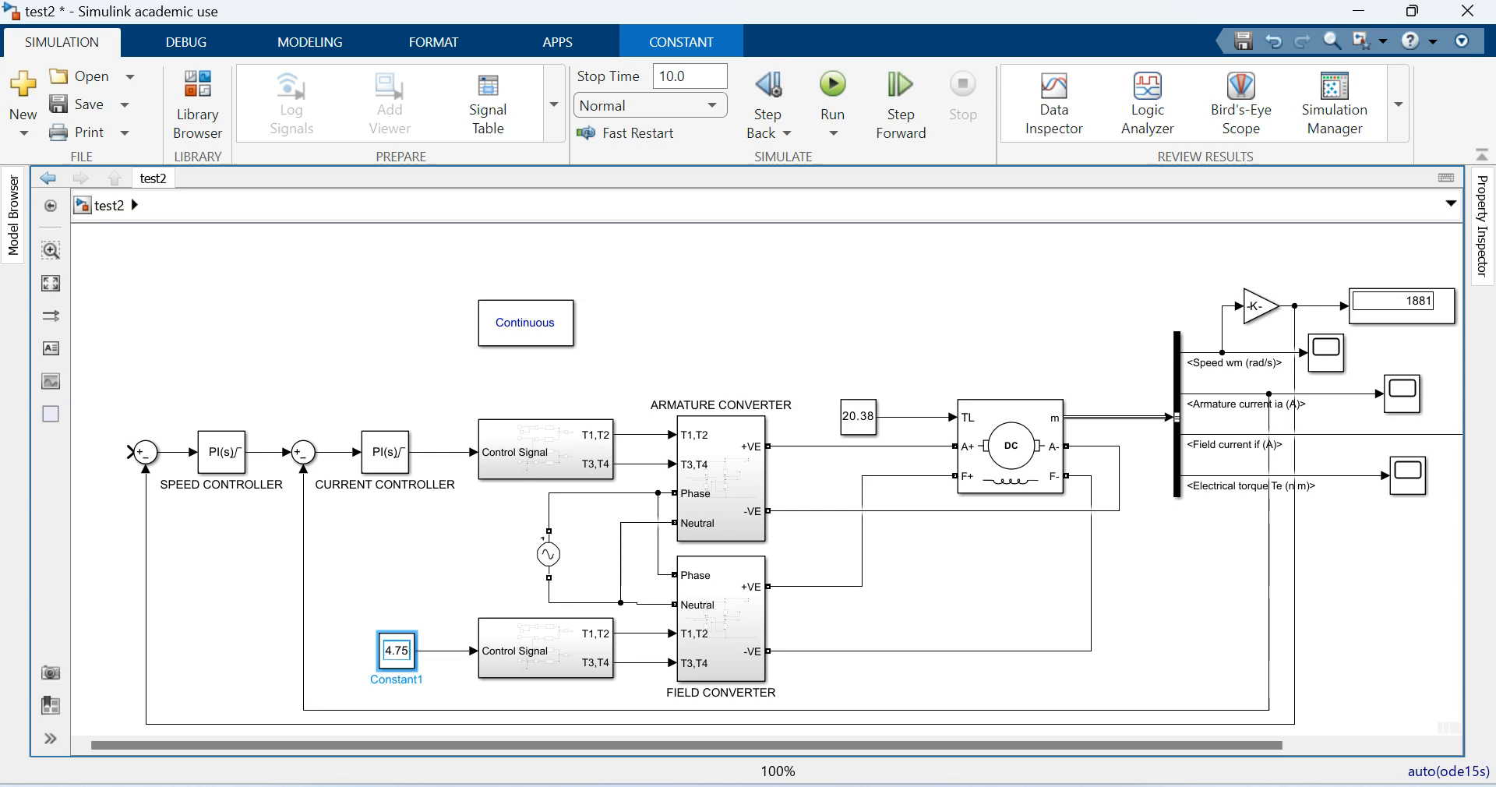
{"action": "left_click", "coordinate": [445, 602]}
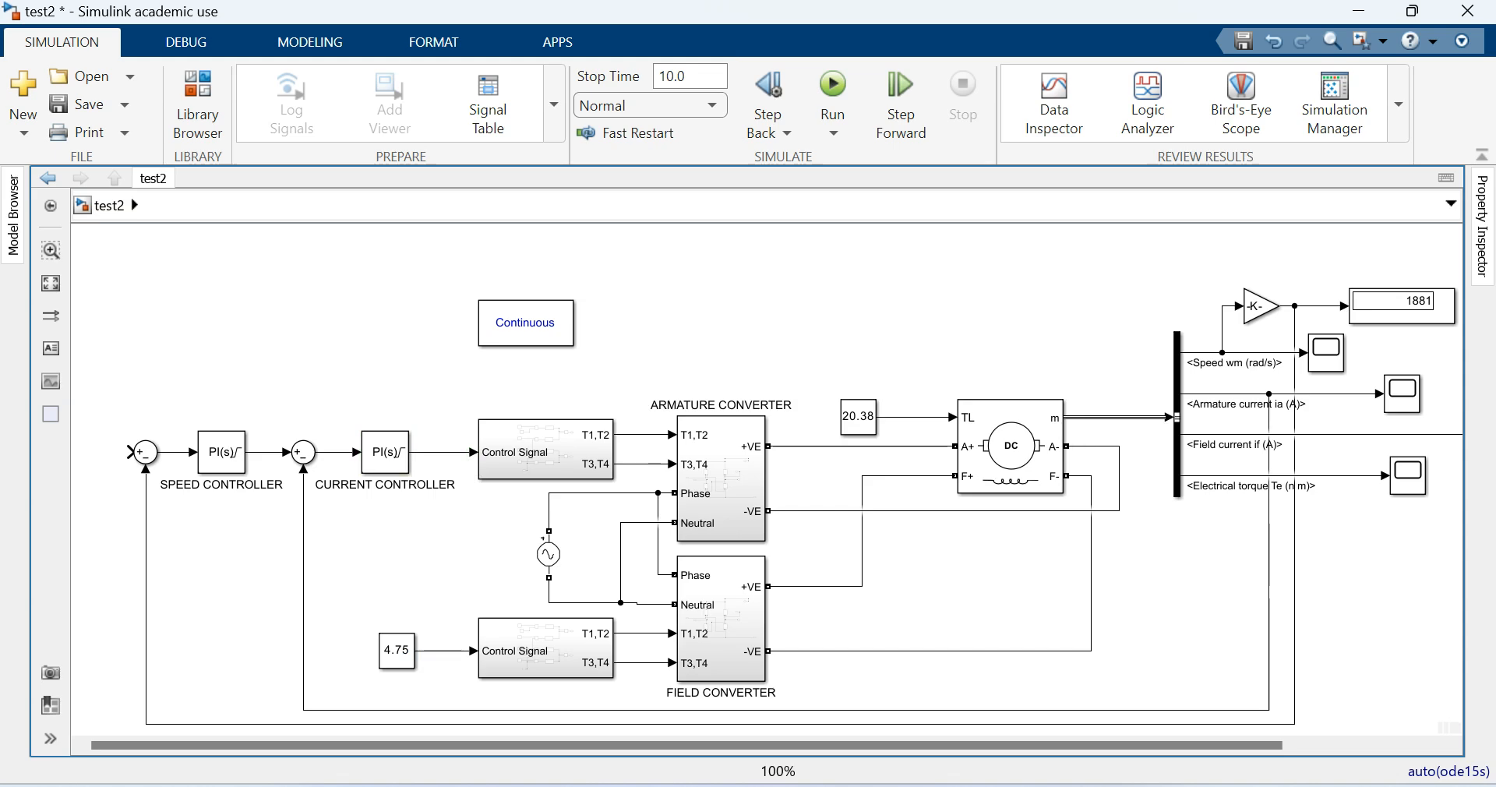
- Add a copied Constant block with value 1500 as the speed reference at the positive input of the SPEED CONTROLLER's Sum block
{"action": "left_click_drag", "start_coordinate": [397, 651], "coordinate": [175, 452]}
{"action": "left_click", "coordinate": [215, 452]}
{"action": "left_click", "coordinate": [176, 452]}
{"action": "type", "text": "1500"}
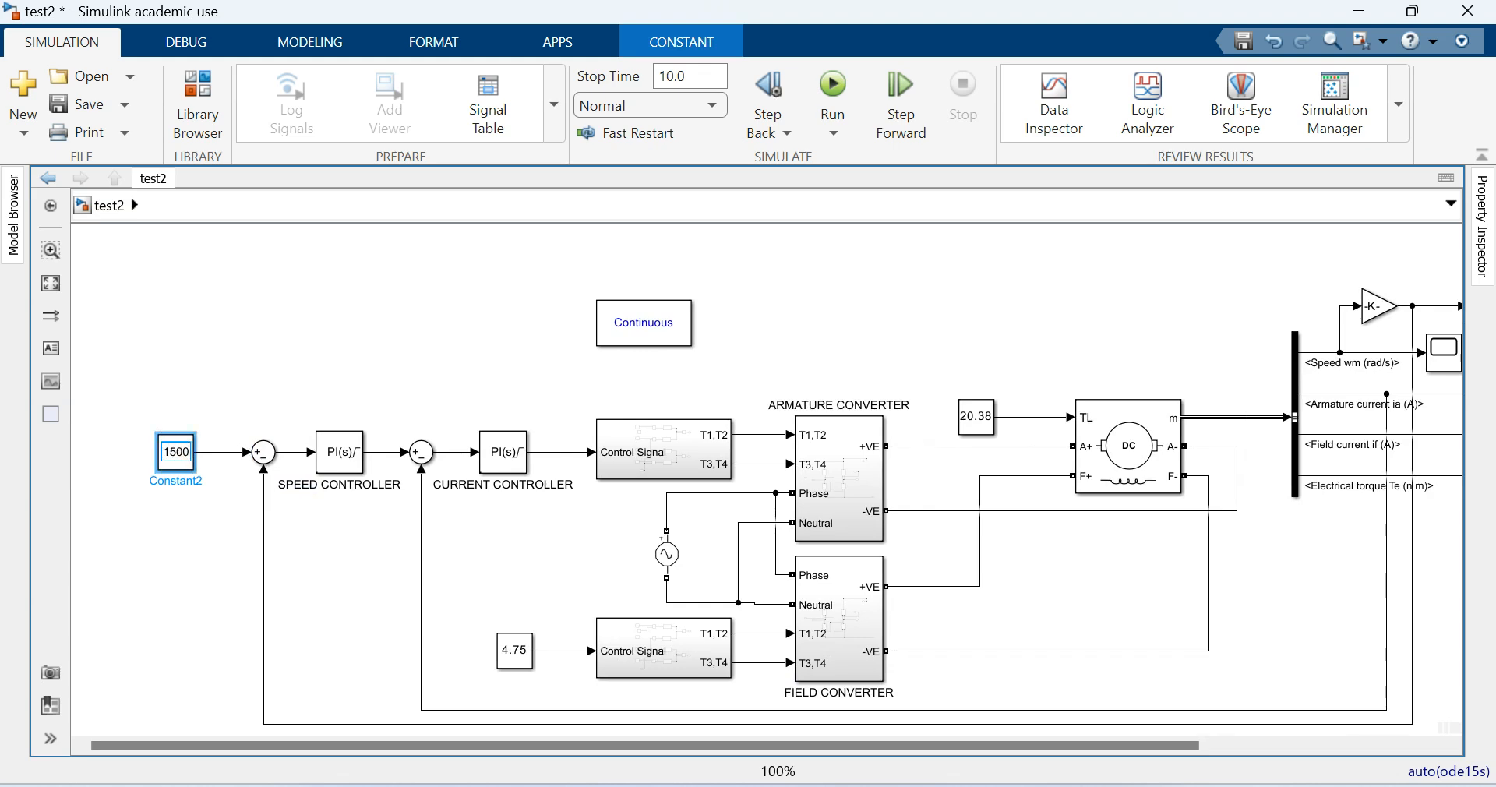
{"action": "left_click", "coordinate": [222, 365]}
- Move the 1500 speed reference constant closer to its Sum block and save the model
{"action": "left_click_drag", "start_coordinate": [437, 745], "coordinate": [680, 746]}
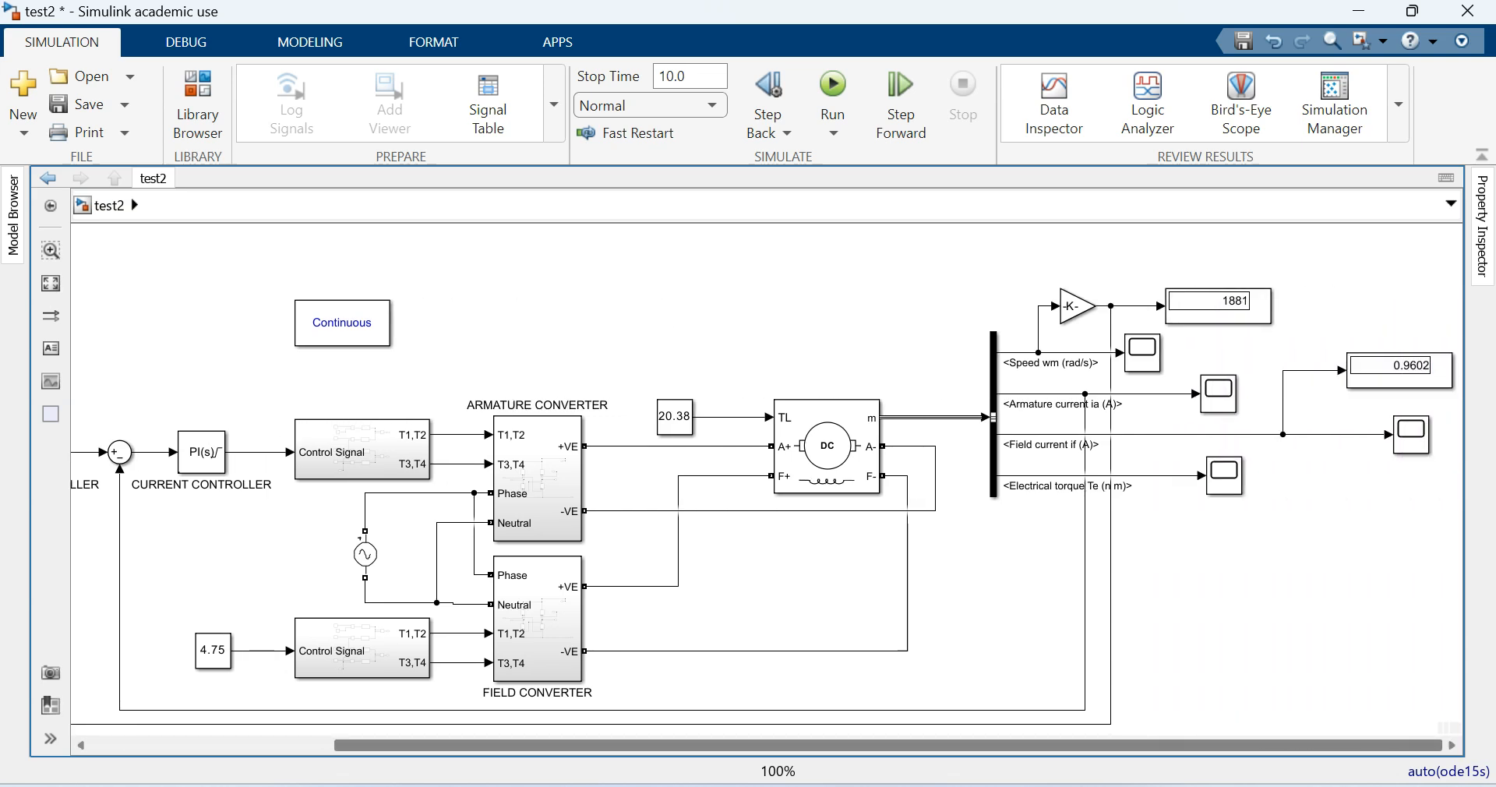
{"action": "left_click", "coordinate": [1218, 307]}
{"action": "left_click", "coordinate": [1247, 255]}
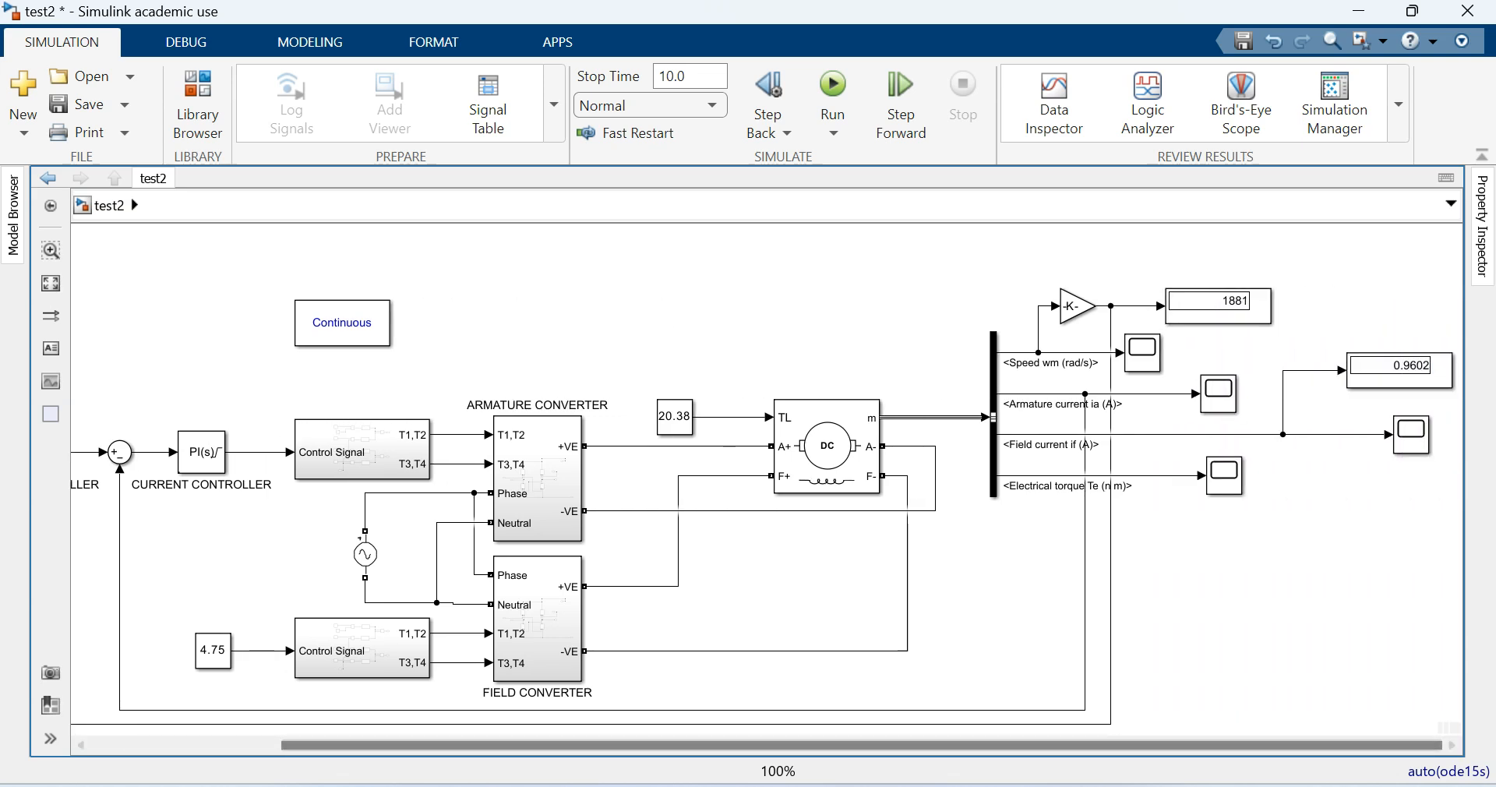
{"action": "left_click_drag", "start_coordinate": [862, 746], "coordinate": [672, 746]}
{"action": "left_click_drag", "start_coordinate": [99, 451], "coordinate": [121, 451]}
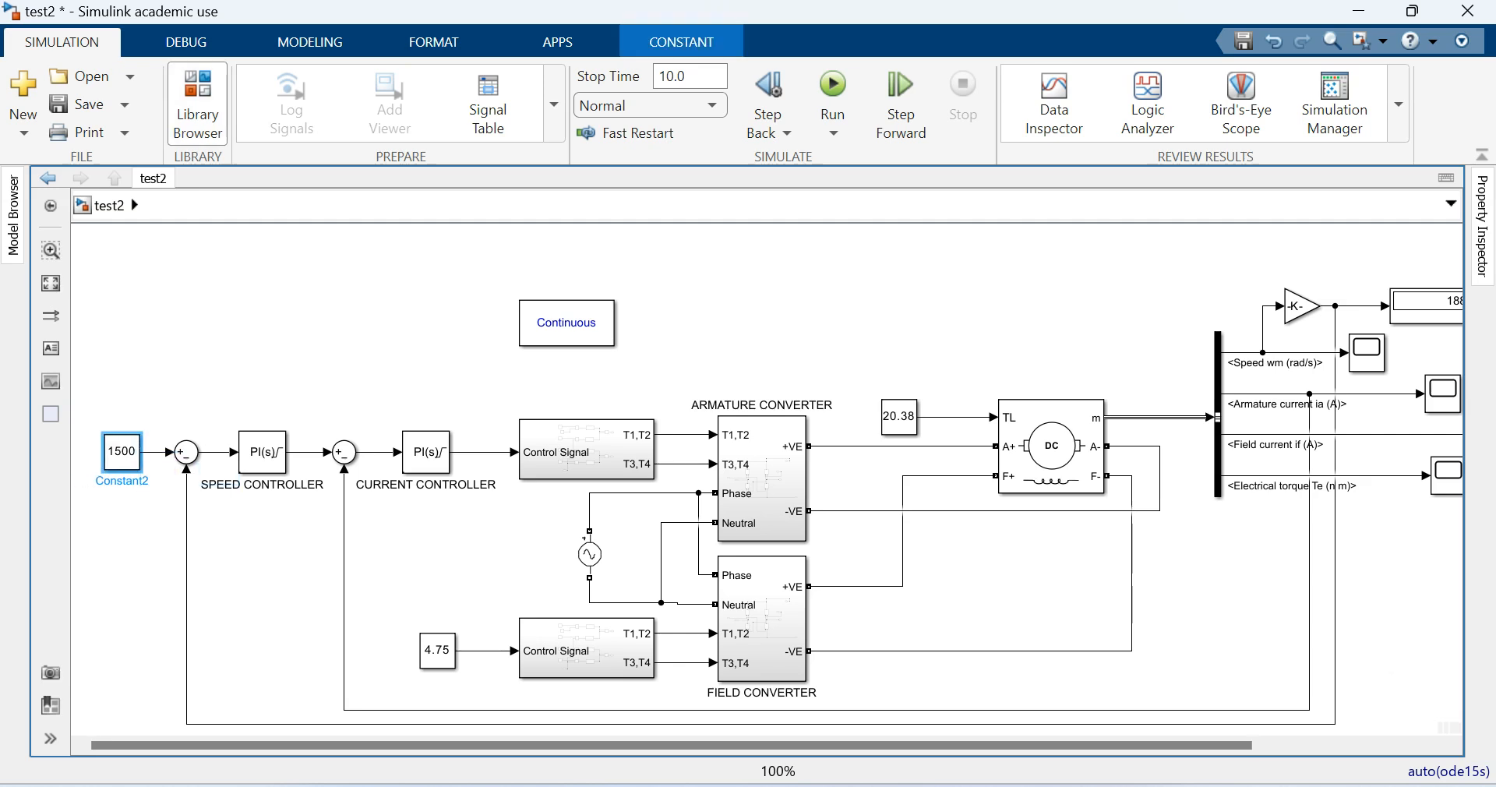
{"action": "left_click", "coordinate": [70, 104]}
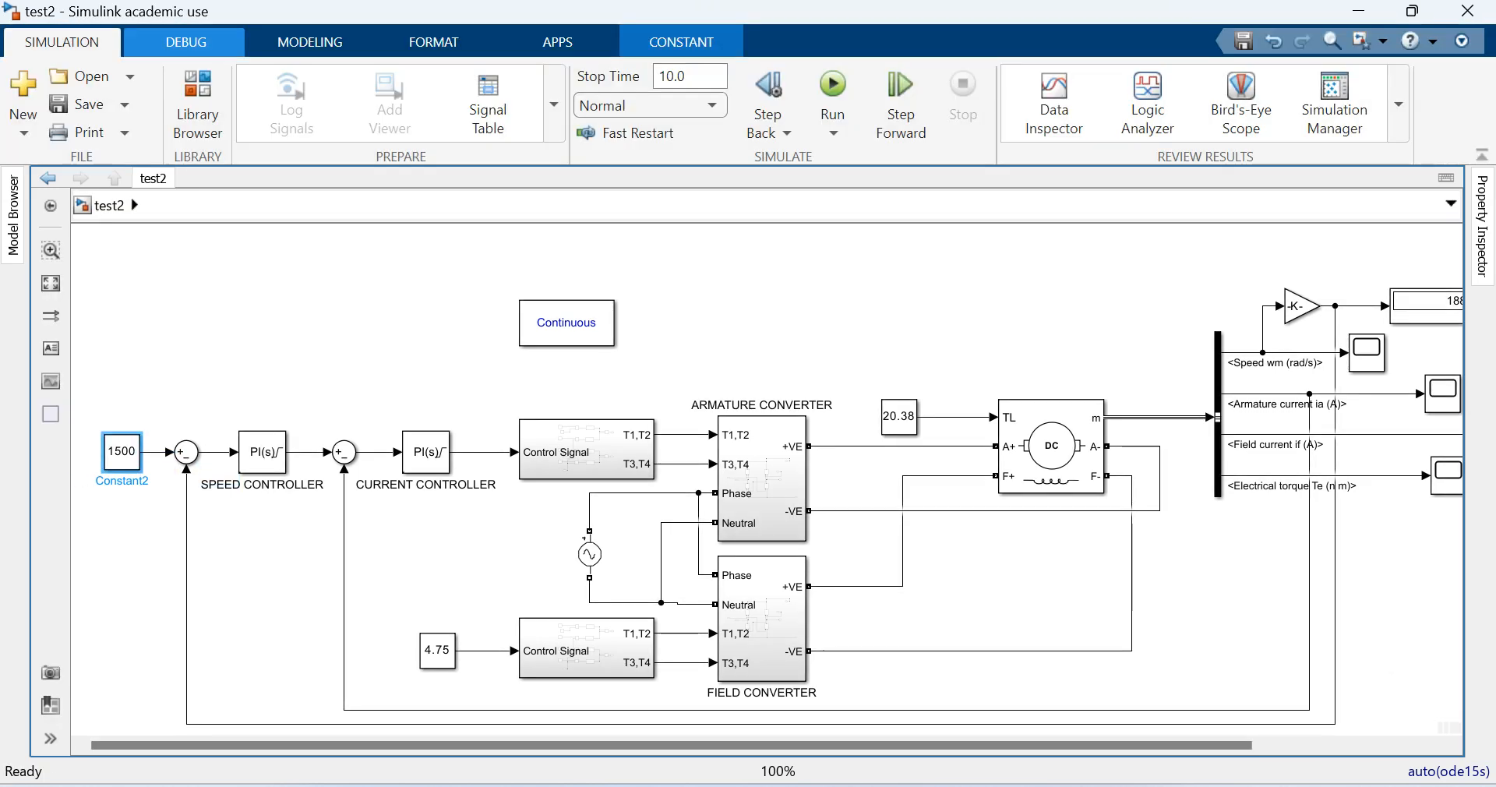
- Open the model's configuration parameters and set the solver stop time to 8
{"action": "left_click", "coordinate": [186, 41]}
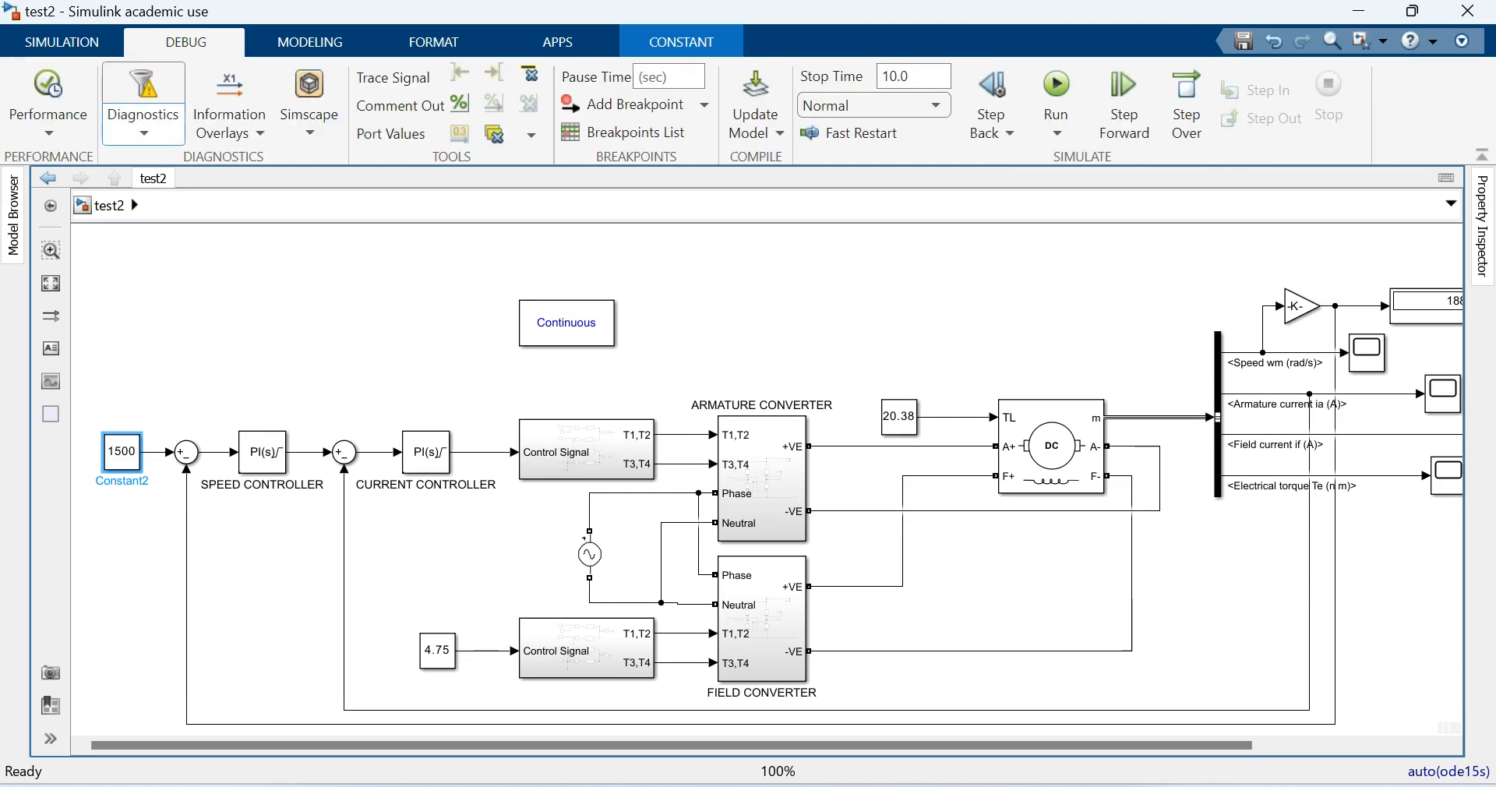
{"action": "left_click", "coordinate": [144, 117]}
{"action": "left_click", "coordinate": [234, 542]}
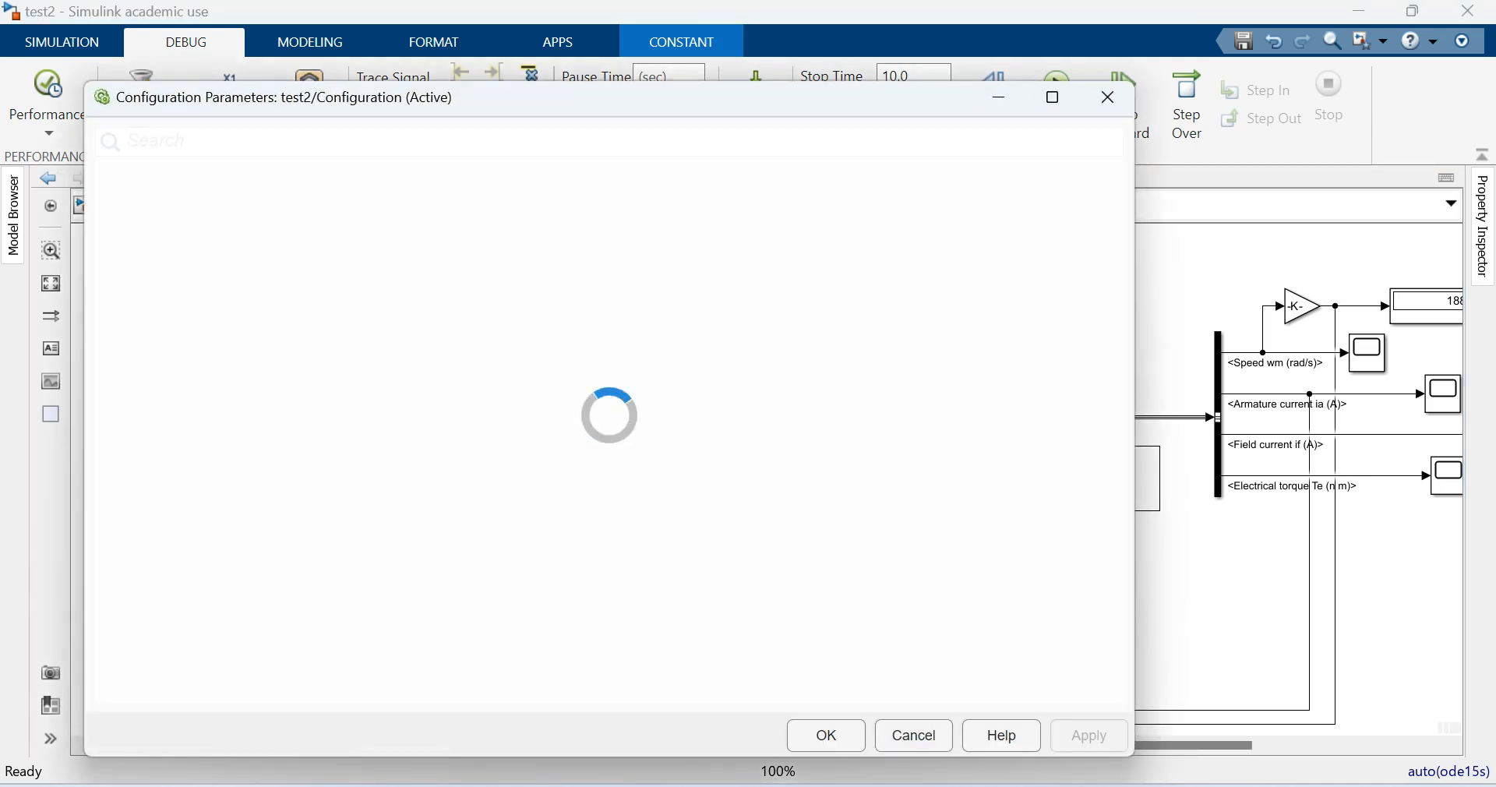
{"action": "left_click", "coordinate": [139, 184]}
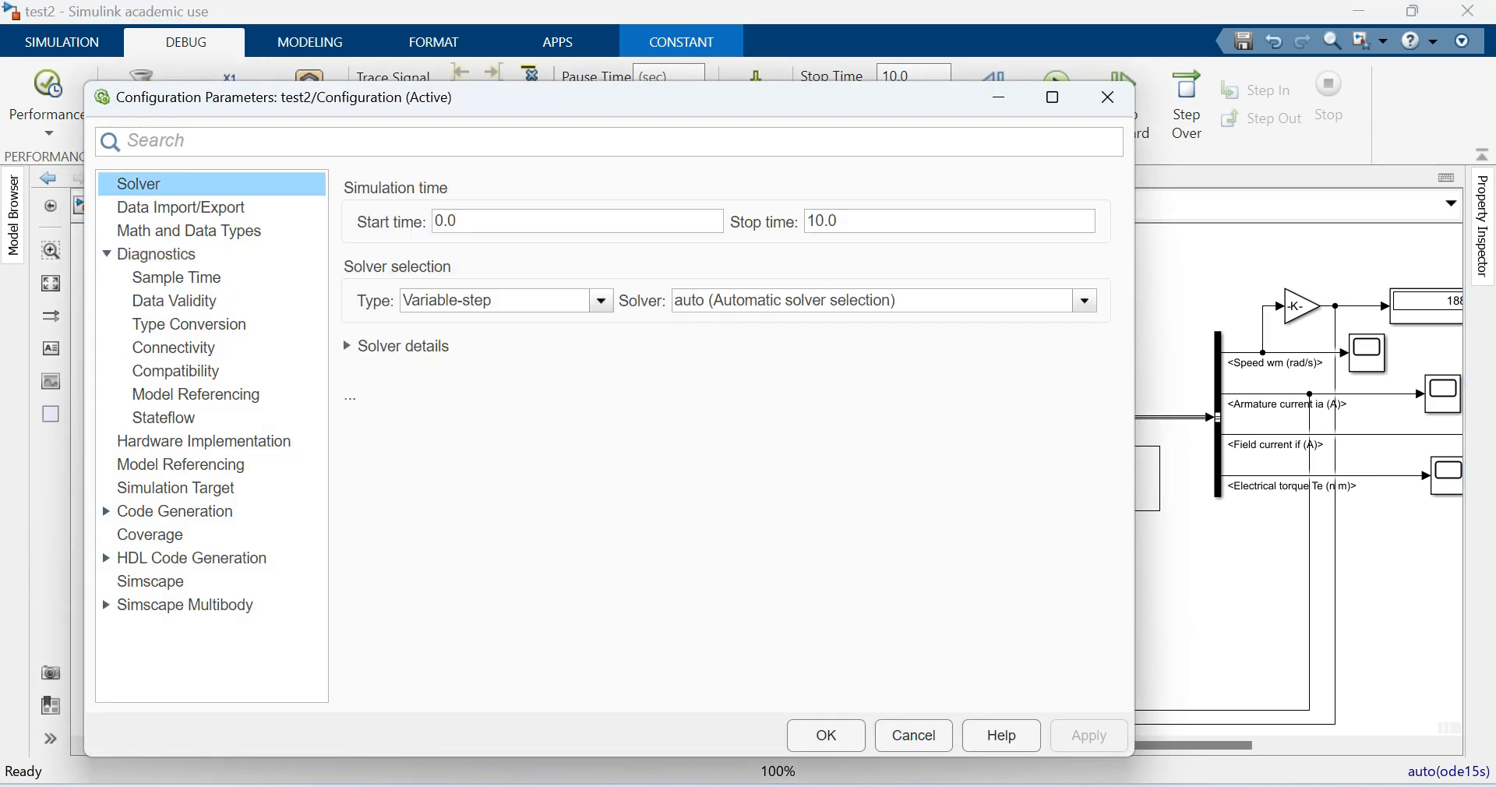
{"action": "double_click", "coordinate": [823, 221]}
{"action": "type", "text": "8"}
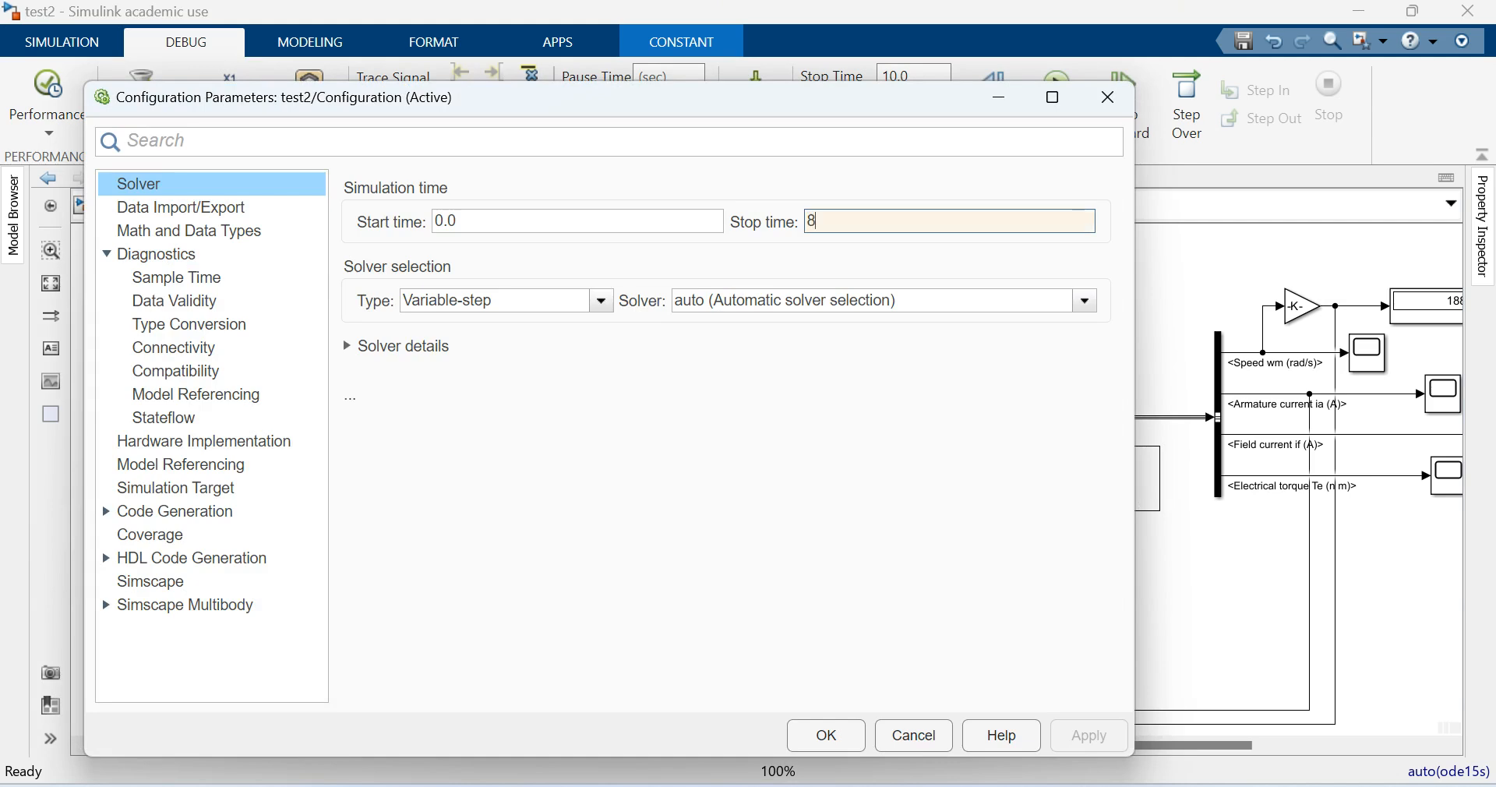
- Select ode23tb (stiff/TR-BDF2) as the variable-step solver
{"action": "left_click", "coordinate": [1085, 301]}
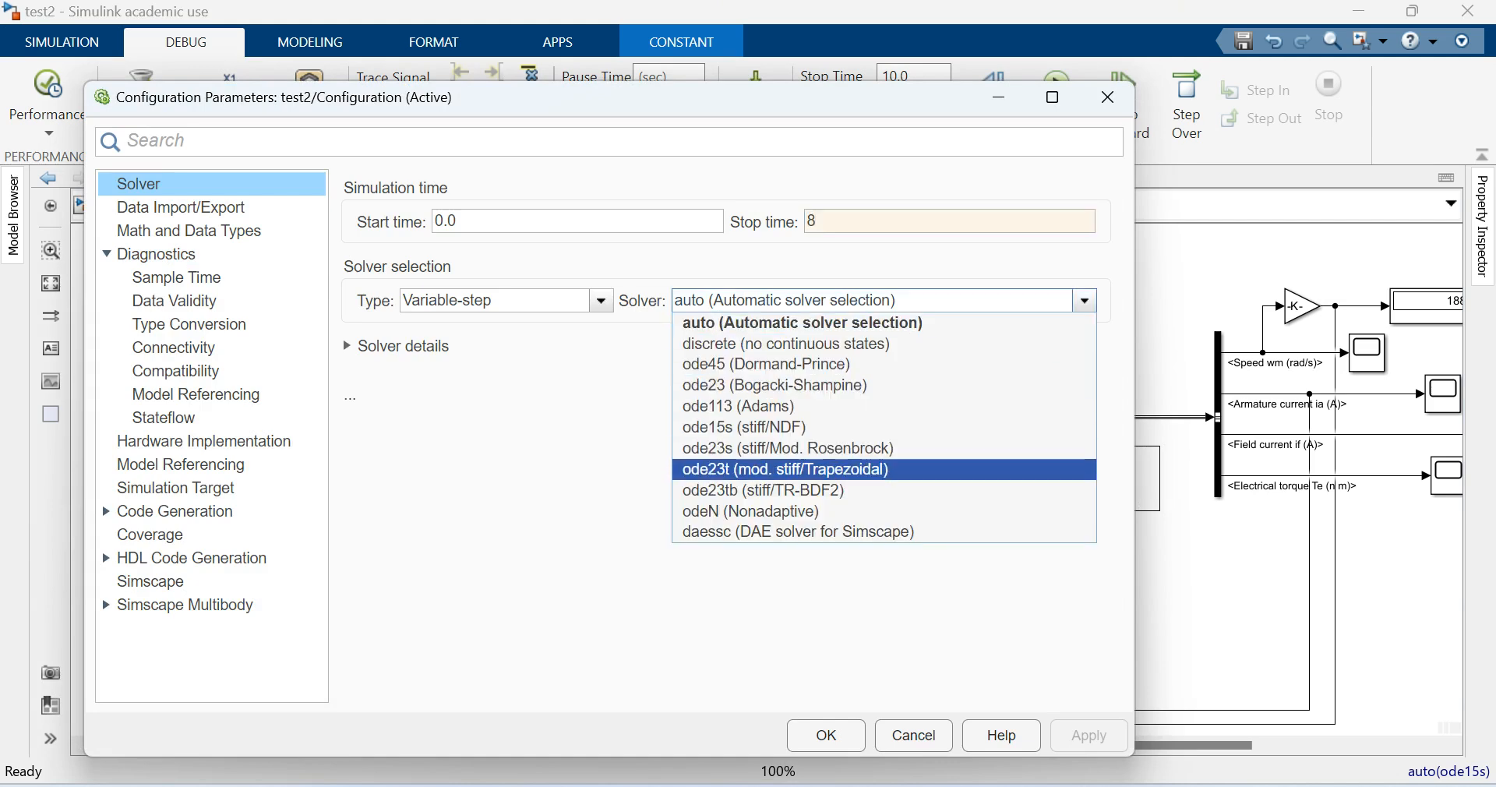
{"action": "left_click", "coordinate": [884, 470]}
{"action": "left_click", "coordinate": [1085, 301]}
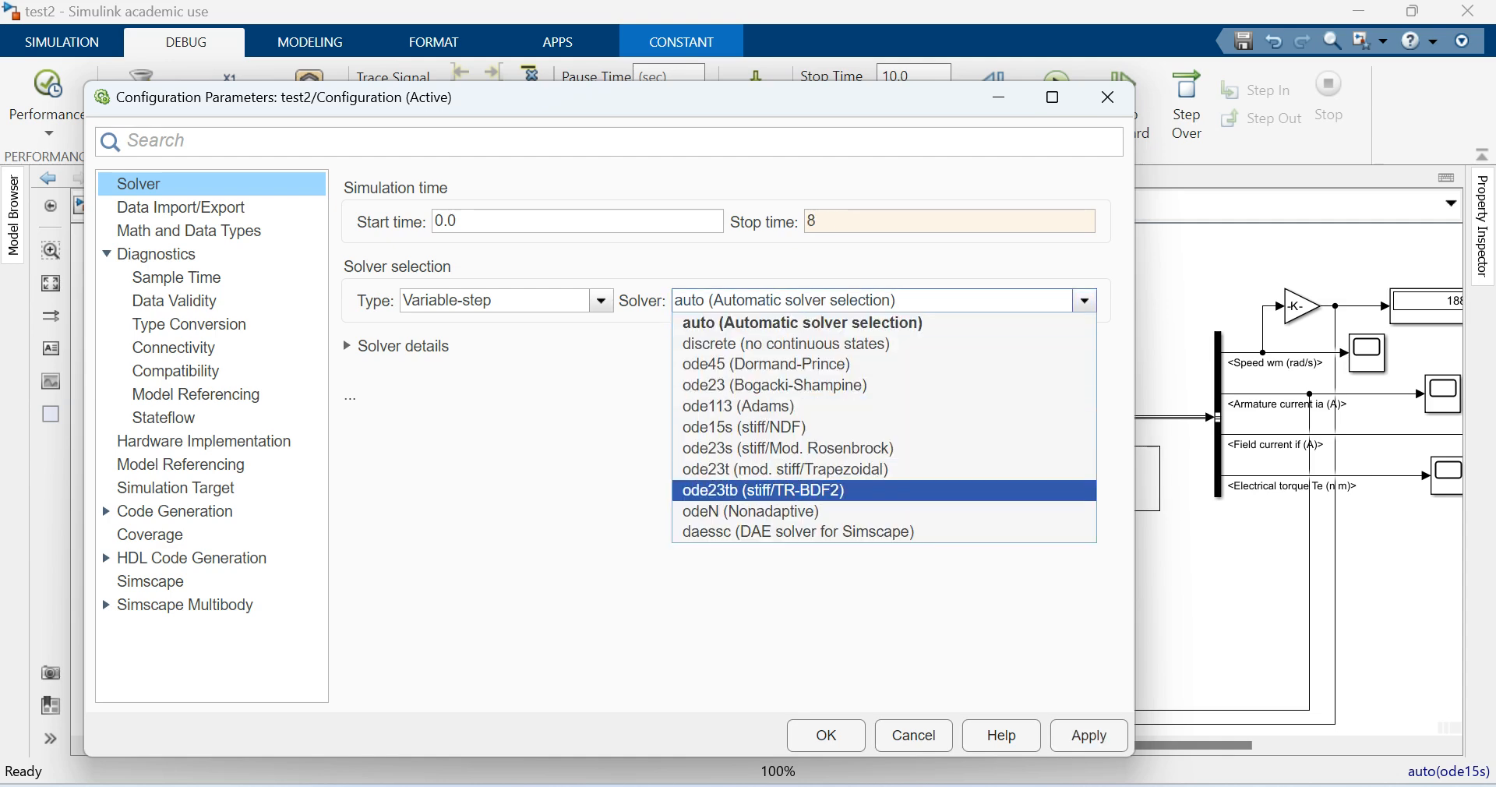
{"action": "left_click", "coordinate": [884, 490]}
- Set the maximum step size to 1e-5 and the minimum step size to 1e-6, and apply the solver configuration
{"action": "left_click", "coordinate": [349, 346]}
{"action": "double_click", "coordinate": [536, 393]}
{"action": "type", "text": "1E"}
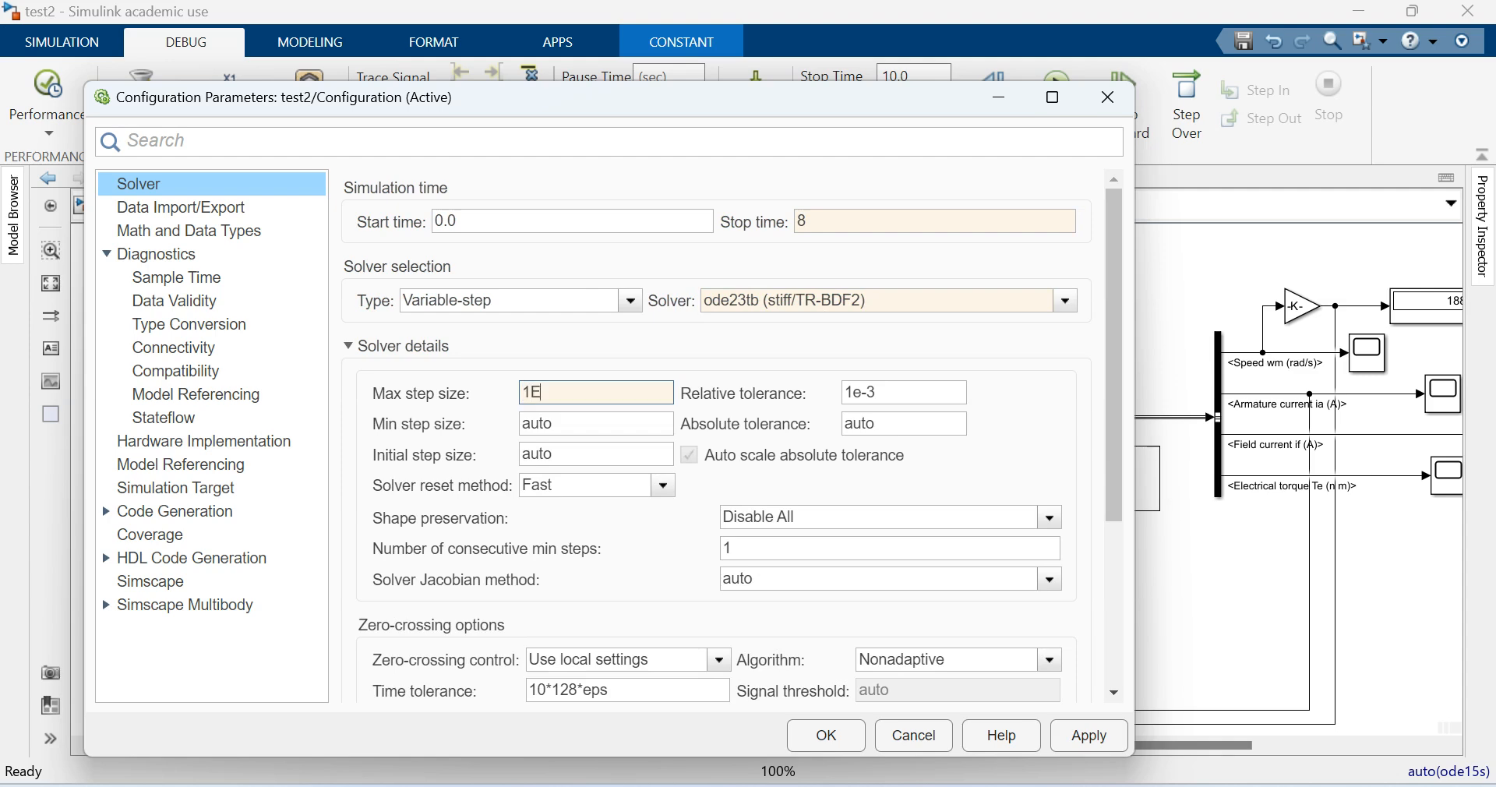
{"action": "key", "text": "BackSpace"}
{"action": "type", "text": "e-5"}
{"action": "key", "text": "Tab"}
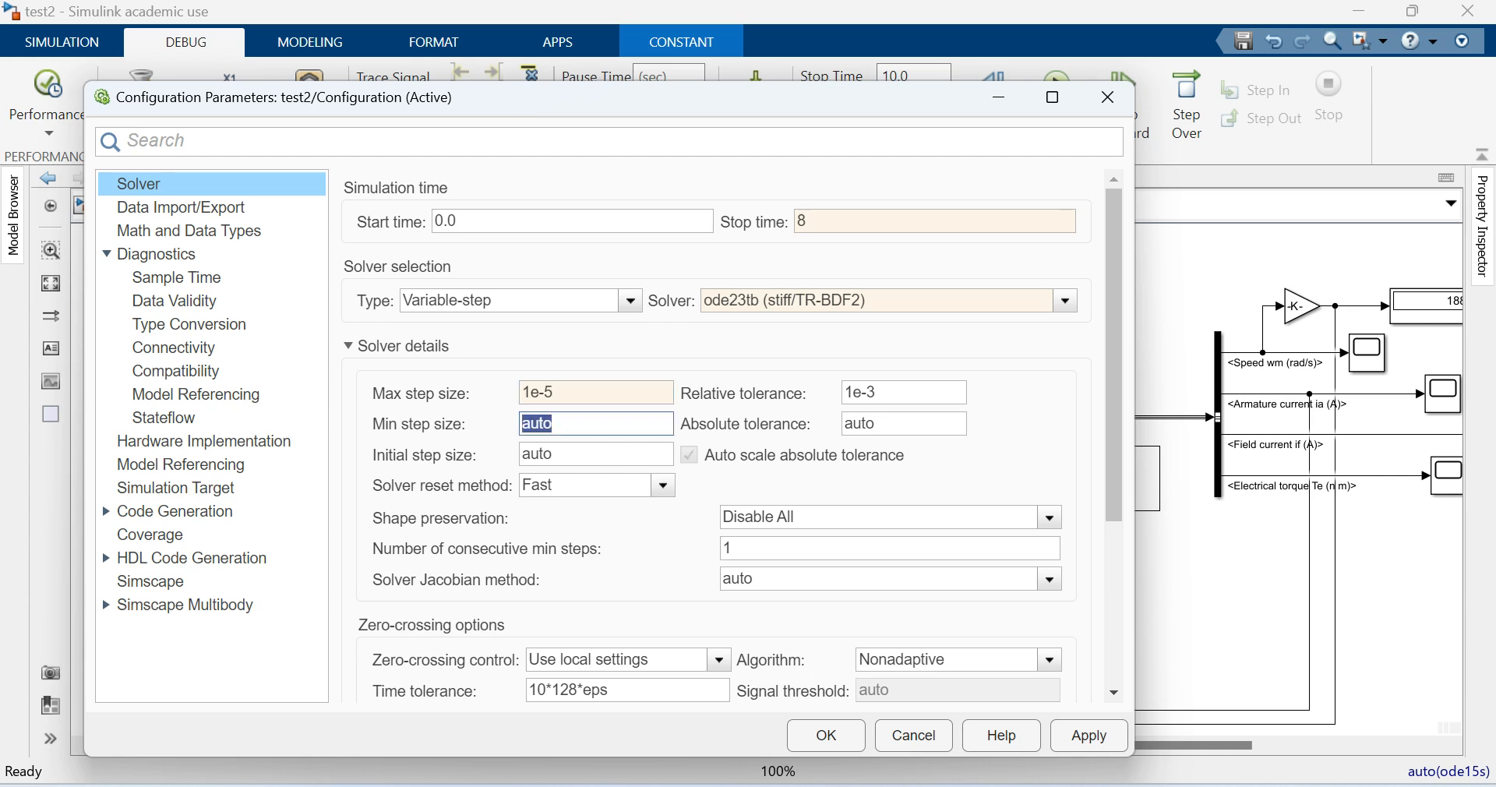
{"action": "type", "text": "1e-6"}
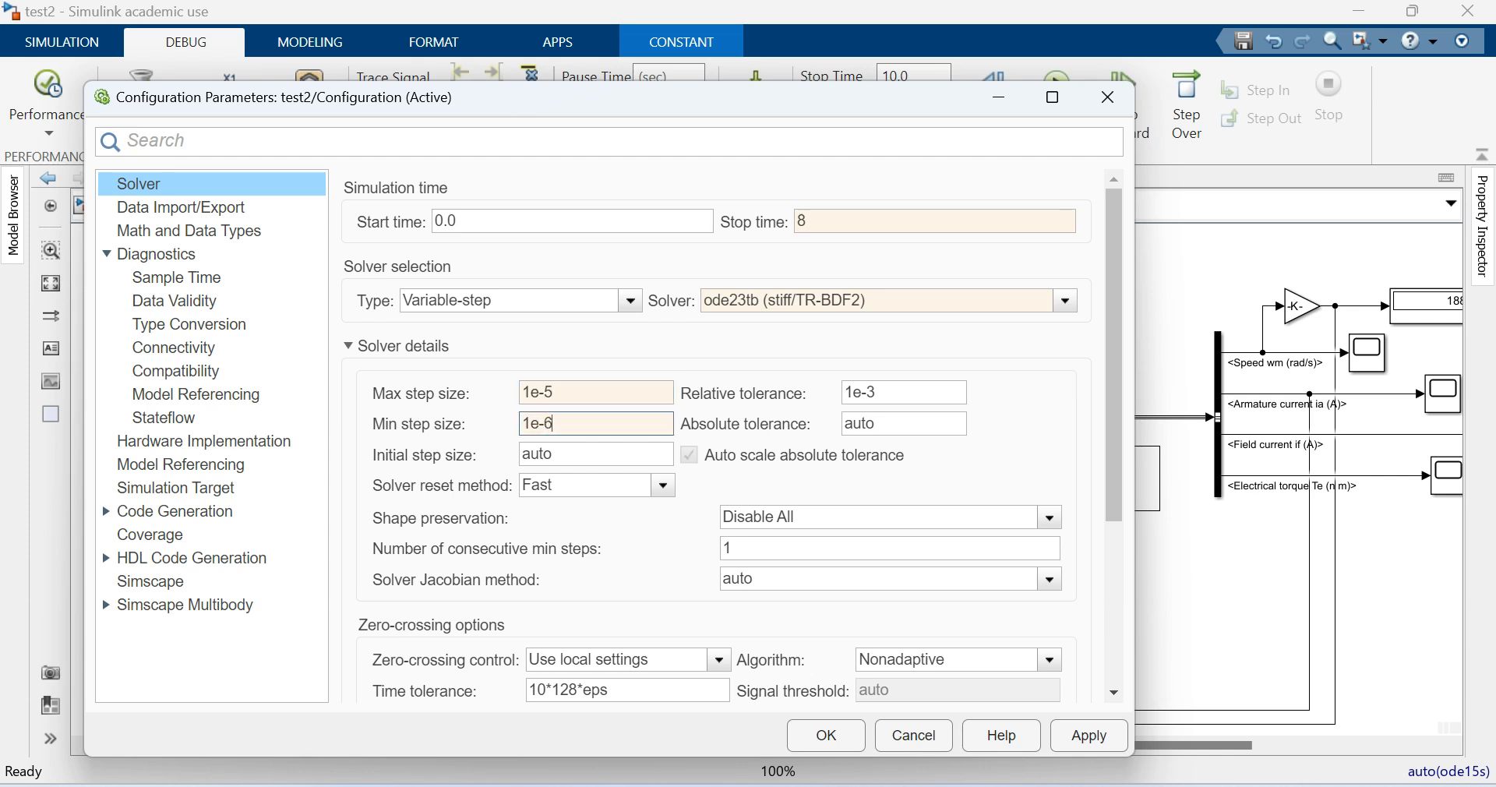
{"action": "left_click", "coordinate": [1090, 736]}
{"action": "left_click", "coordinate": [826, 736]}
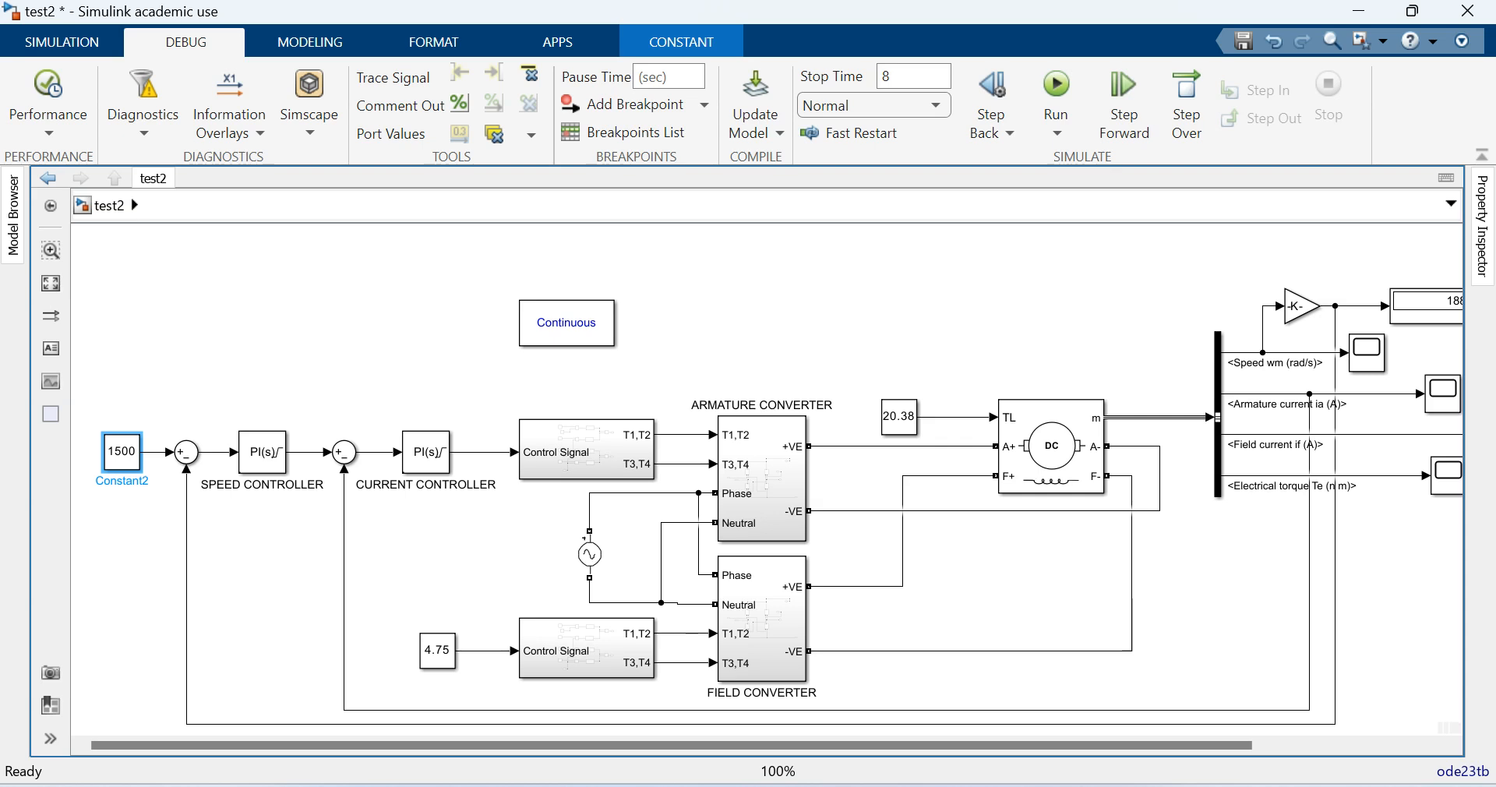
- Run the closed-loop motor simulation with the configured solver
{"action": "left_click", "coordinate": [919, 686]}
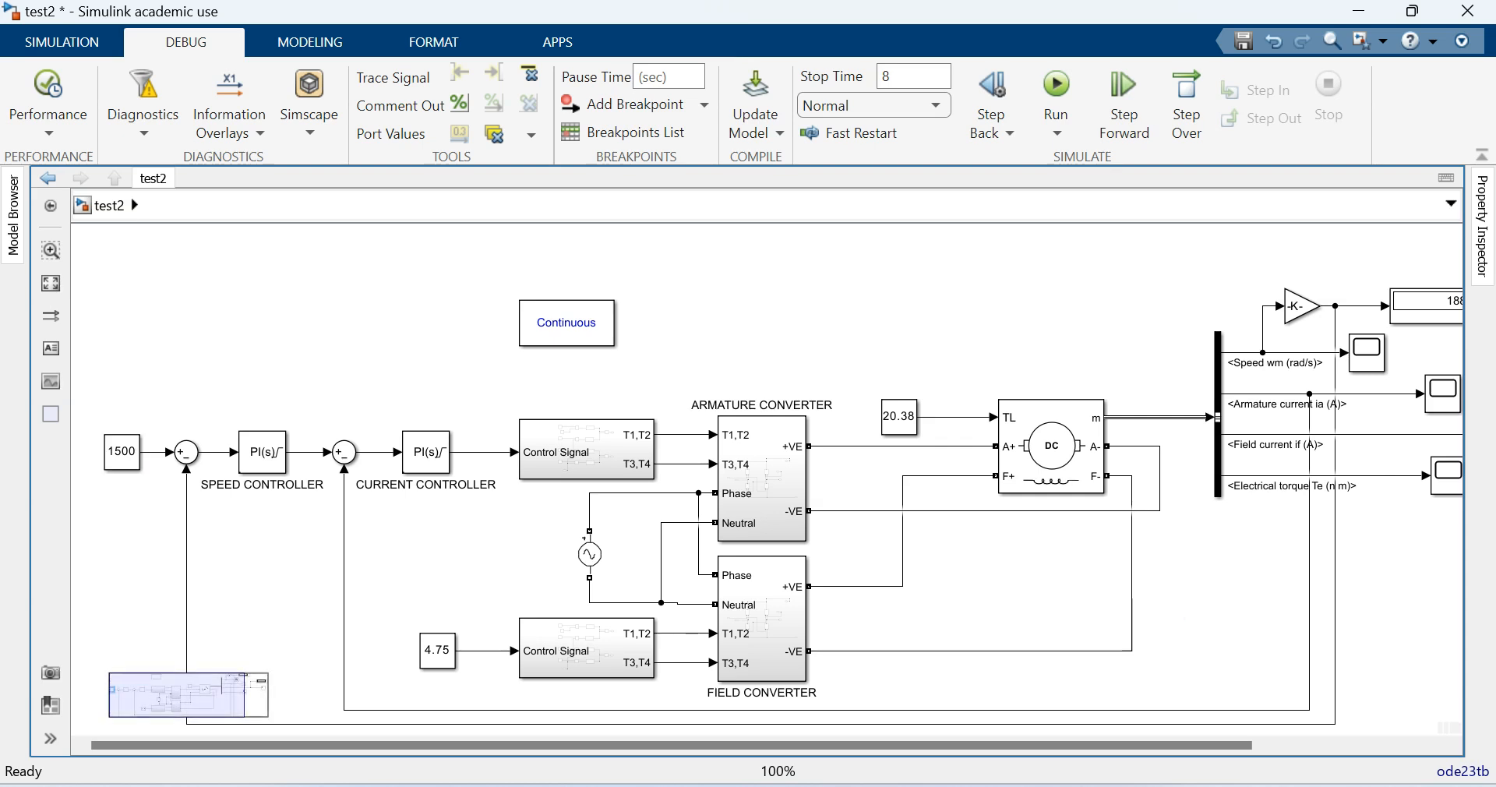
{"action": "left_click_drag", "start_coordinate": [858, 746], "coordinate": [877, 745]}
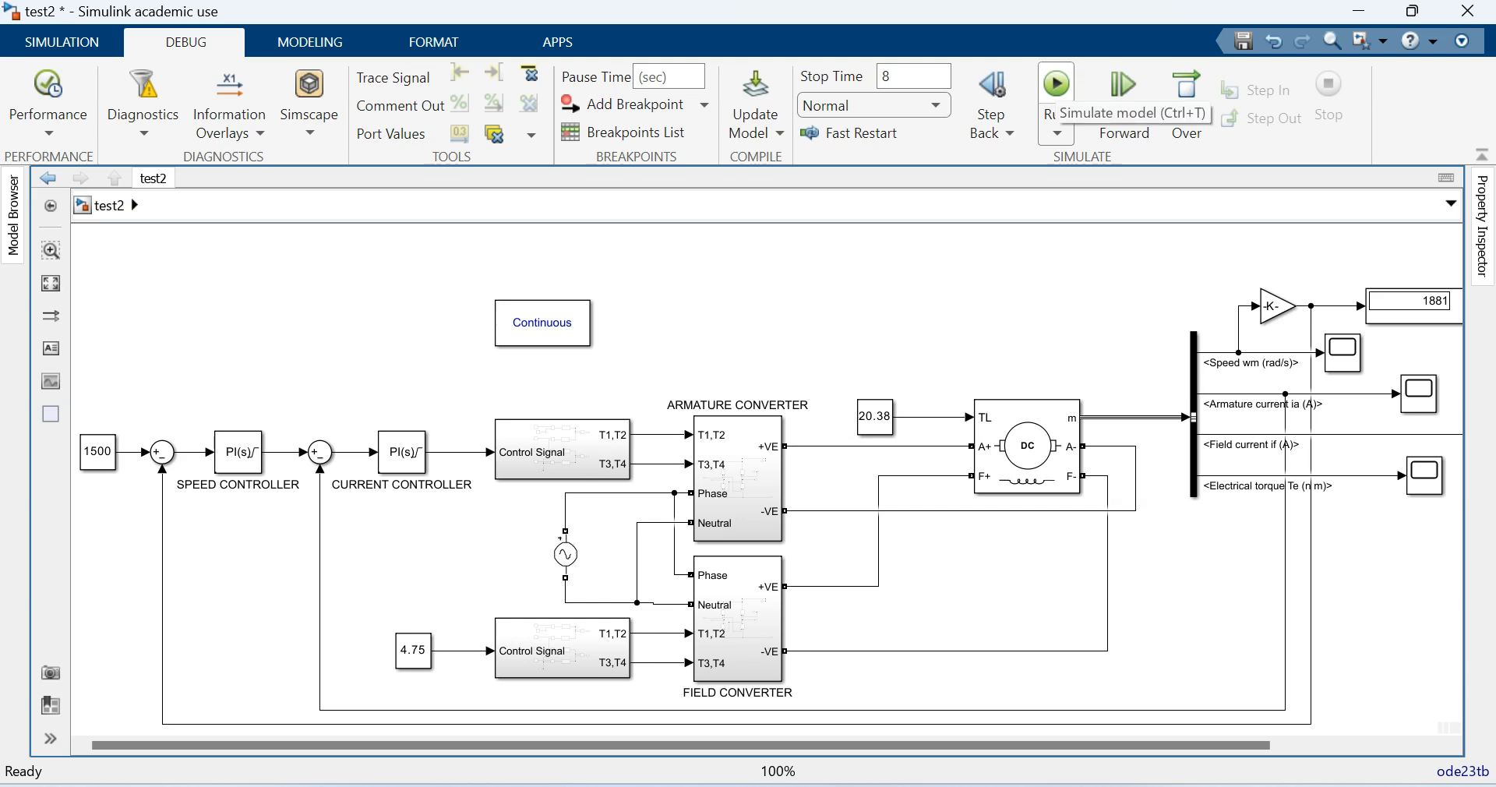
{"action": "left_click", "coordinate": [1057, 83]}
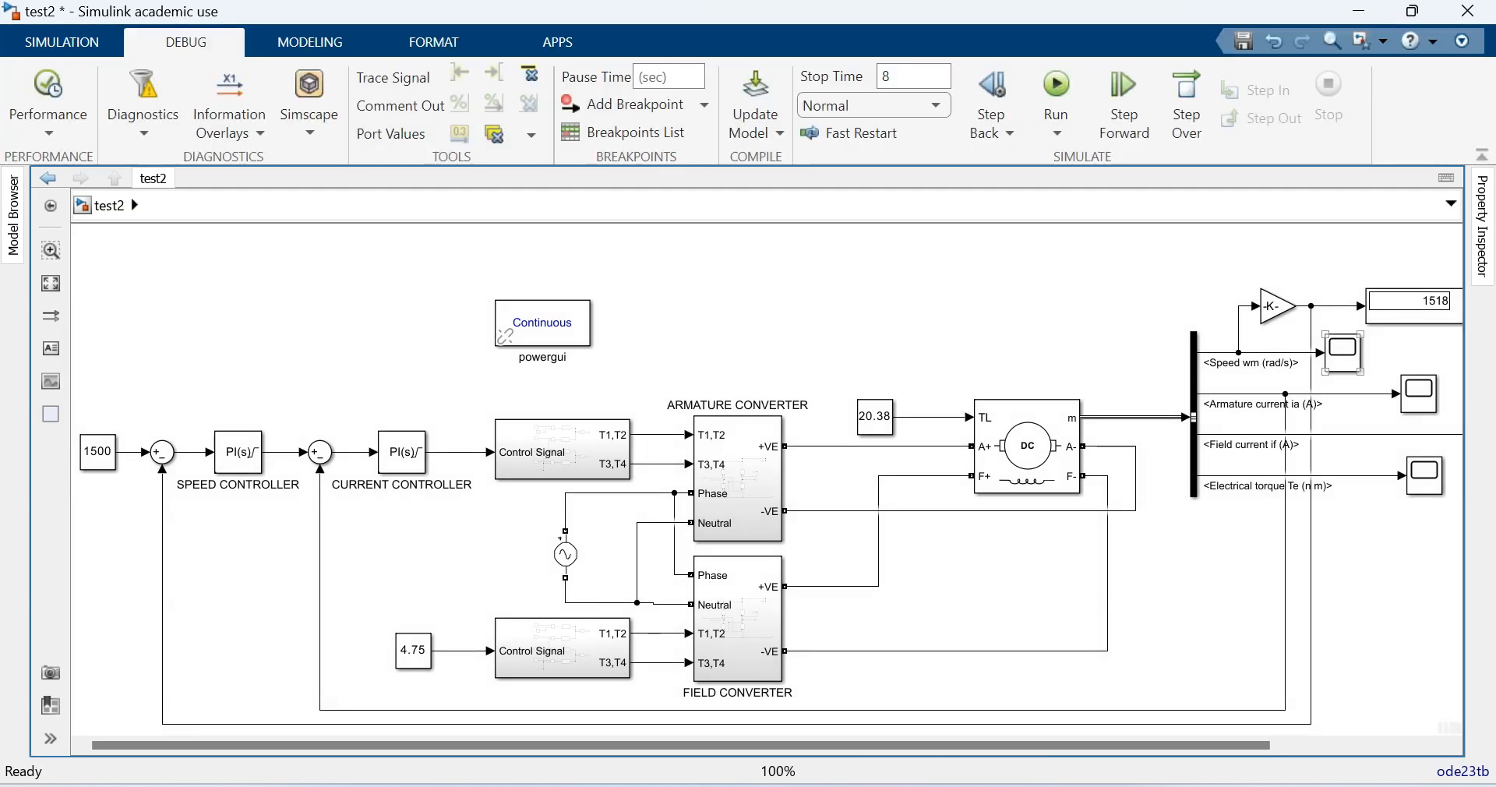
- Examine the motor speed response in rad/s on the full-size Speed wm scope, and close the scope
{"action": "double_click", "coordinate": [1343, 353]}
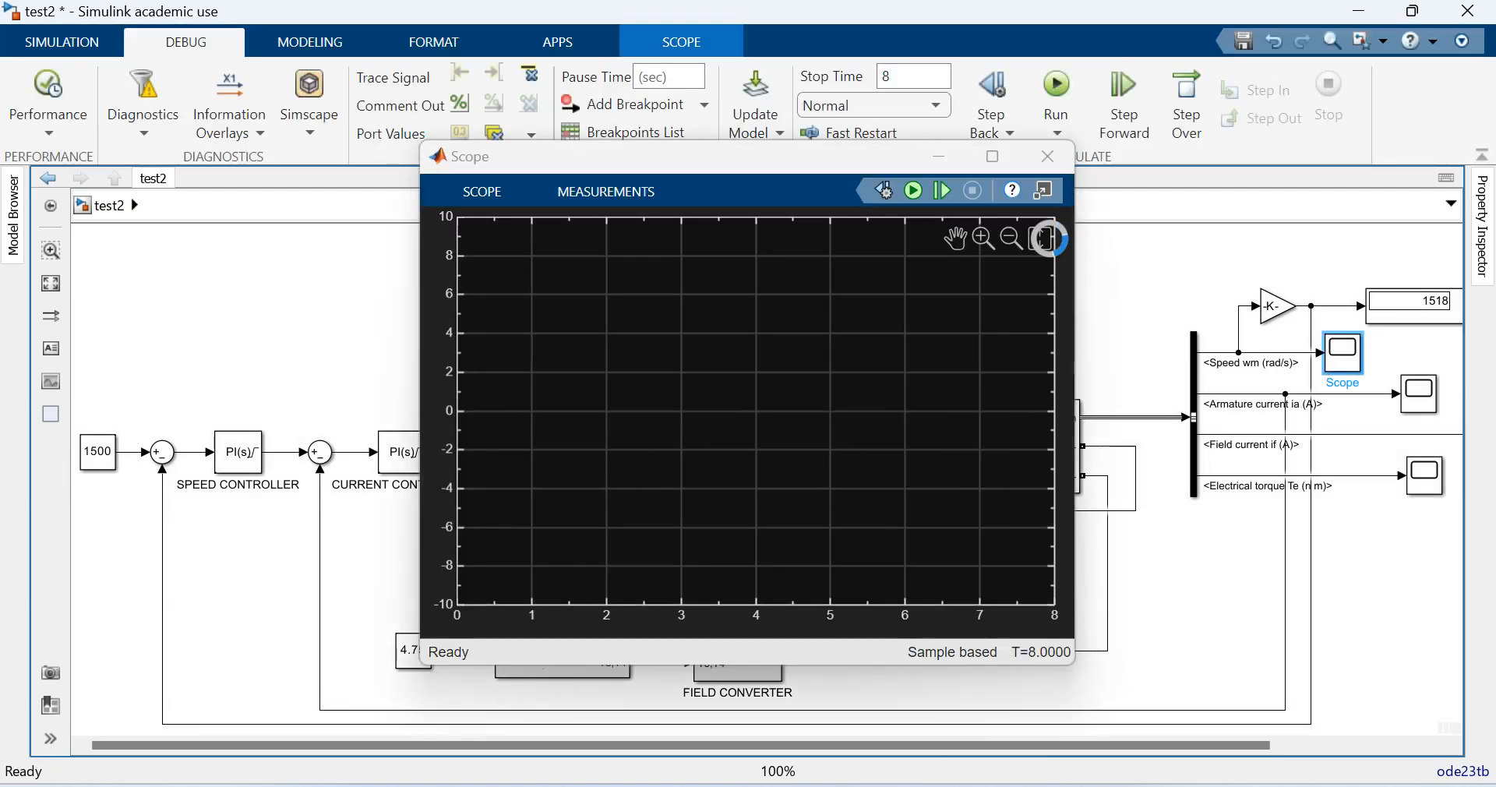
{"action": "mouse_move", "coordinate": [1039, 253]}
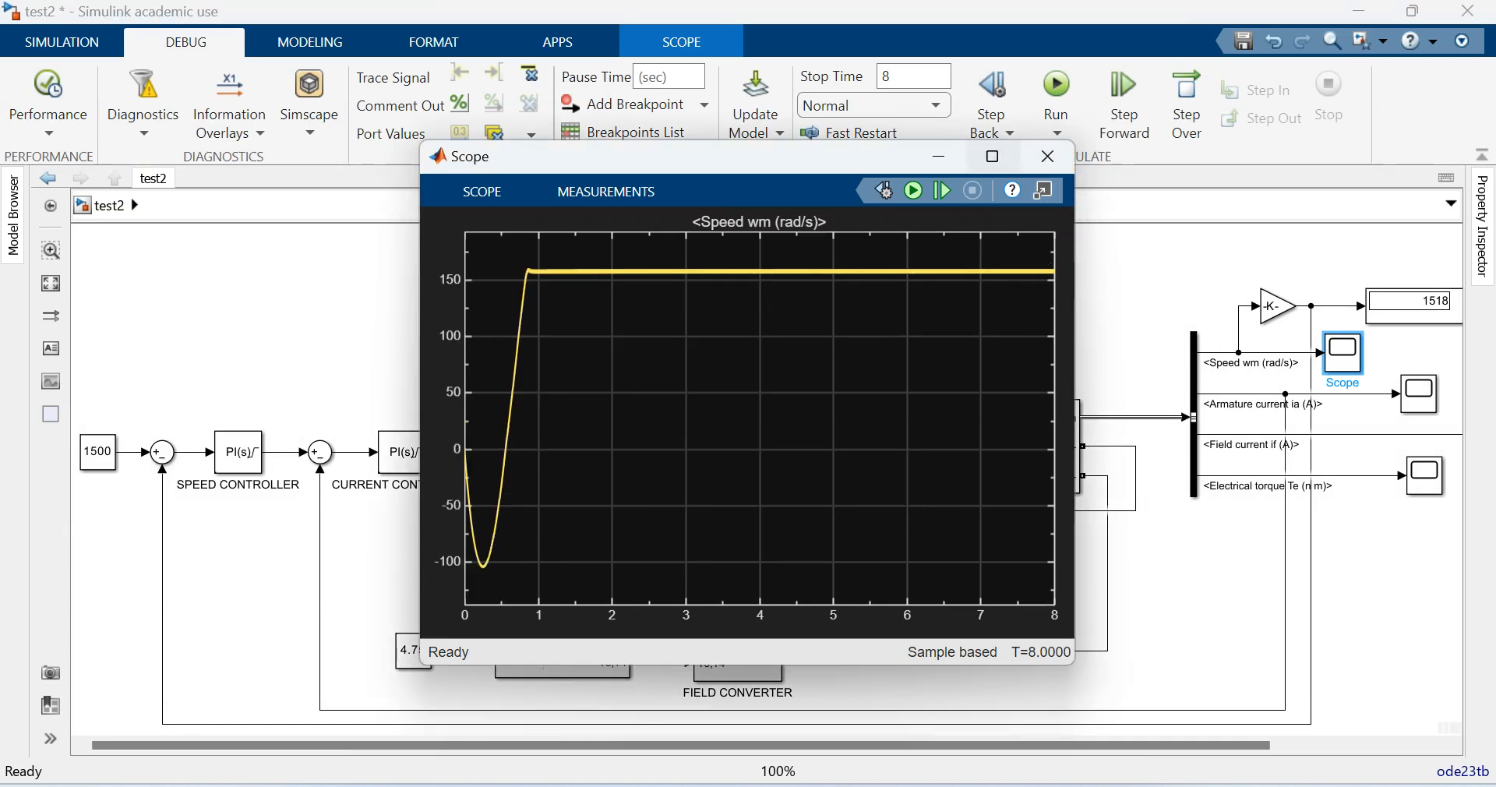
{"action": "left_click", "coordinate": [992, 157]}
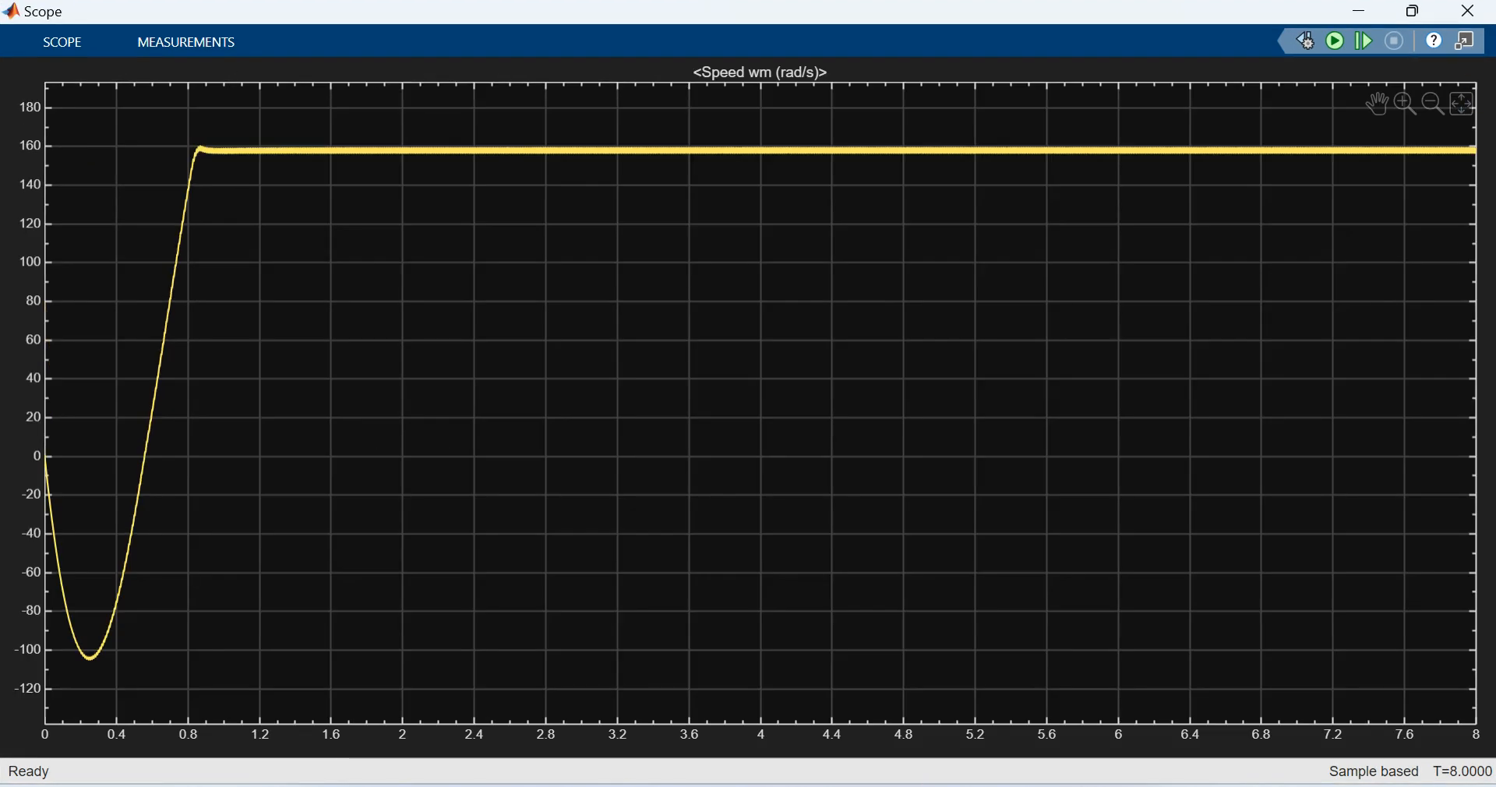
{"action": "left_click", "coordinate": [1469, 10]}
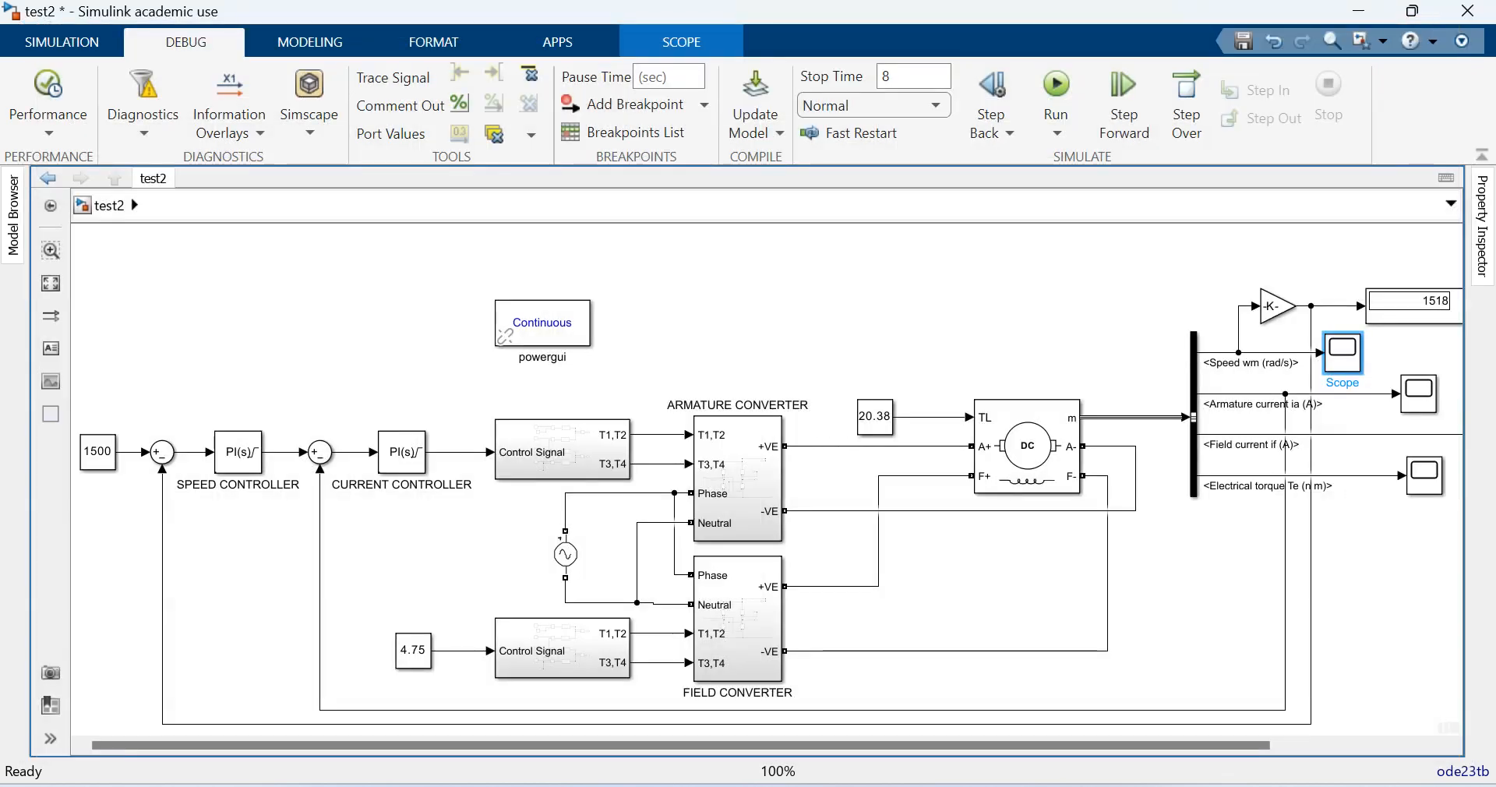
- Branch the speed Gain block's output to a copied Scope, and rerun the simulation with a stop time of 4
{"action": "left_click_drag", "start_coordinate": [1342, 353], "coordinate": [1330, 305]}
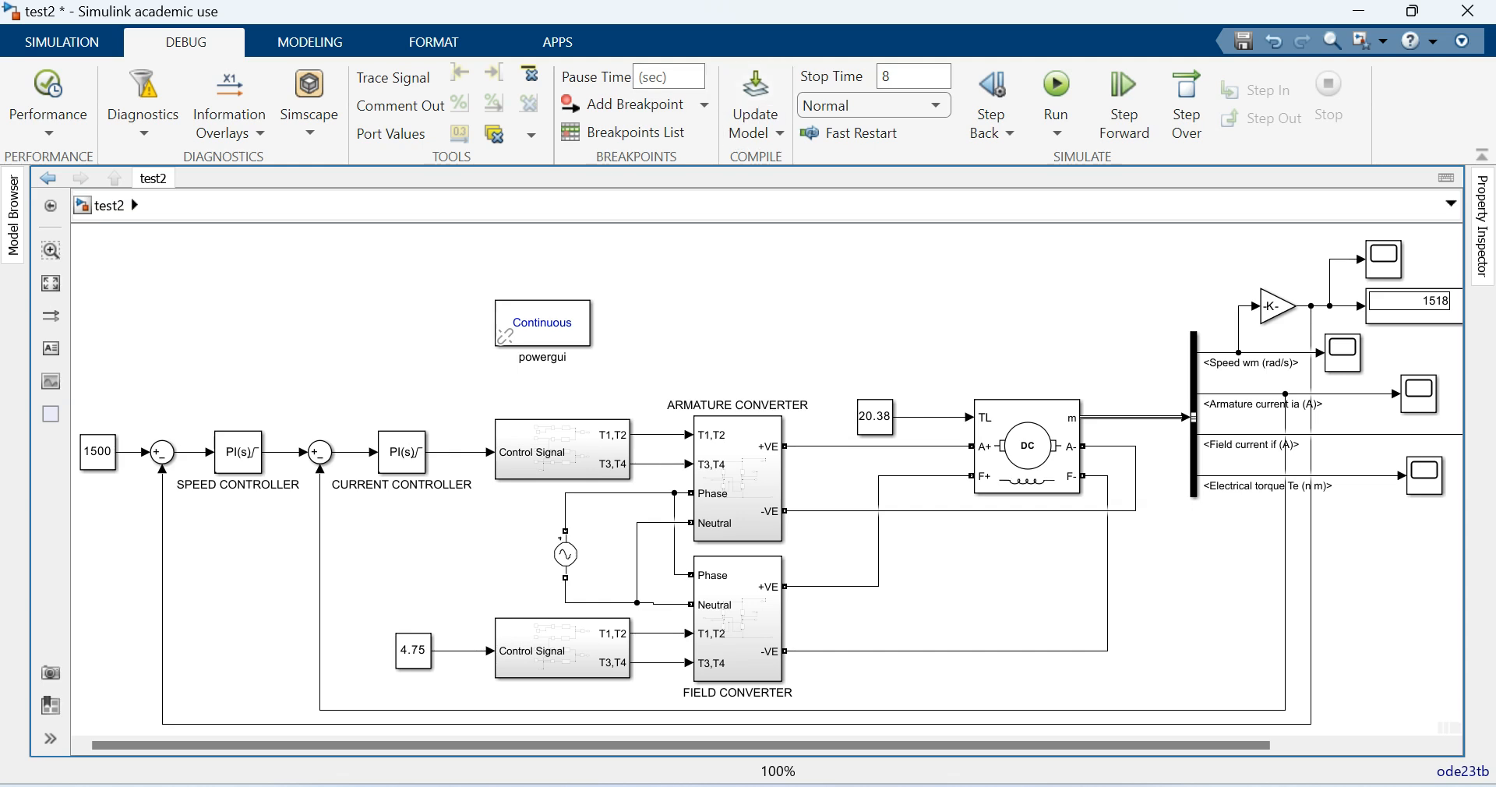
{"action": "left_click", "coordinate": [905, 77]}
{"action": "type", "text": "4"}
{"action": "left_click", "coordinate": [1057, 93]}
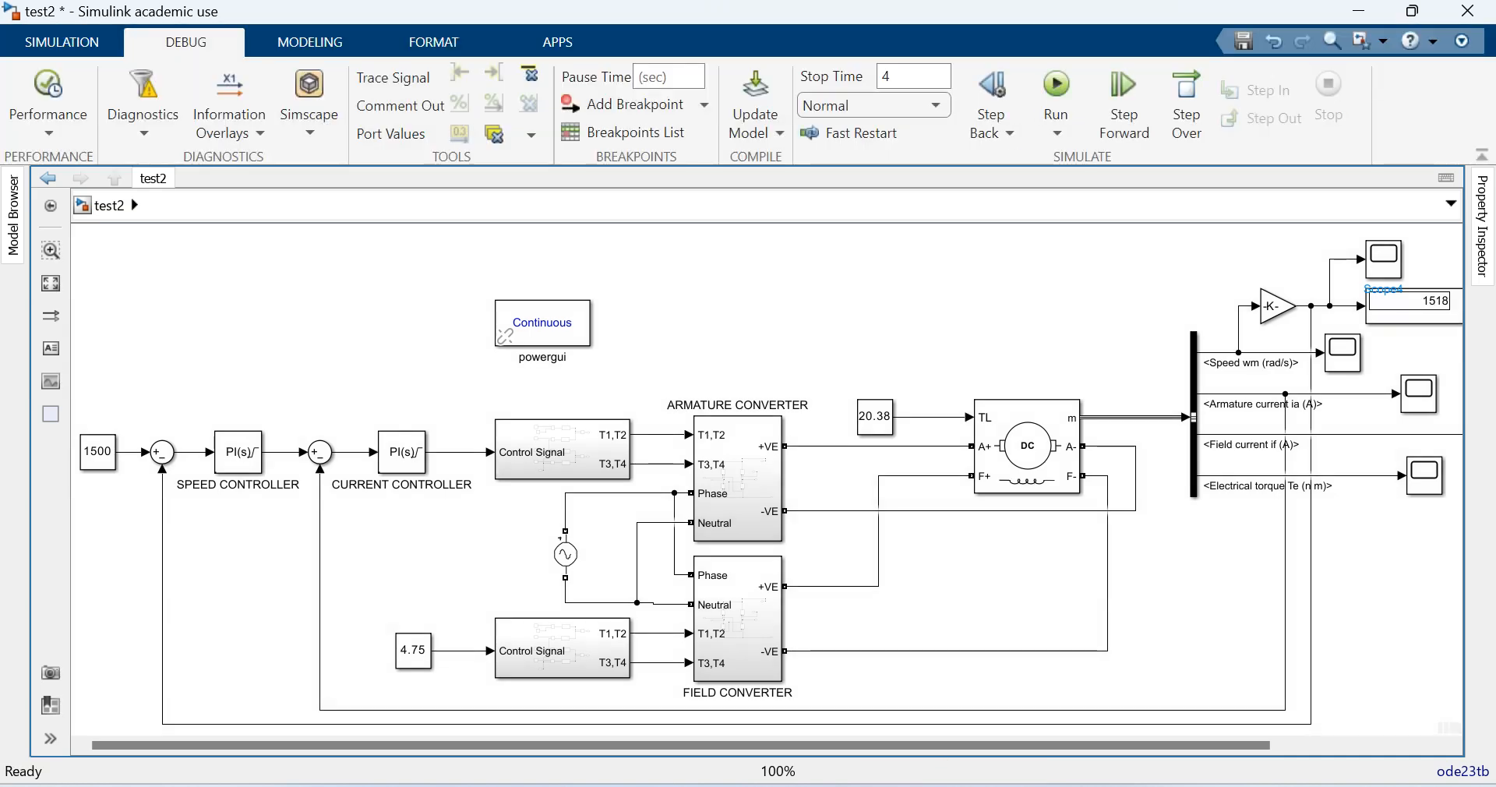
- Examine the Gain output's speed response on the new scope, zooming vertically into the ripple around 1500, and close the scope
{"action": "double_click", "coordinate": [1384, 259]}
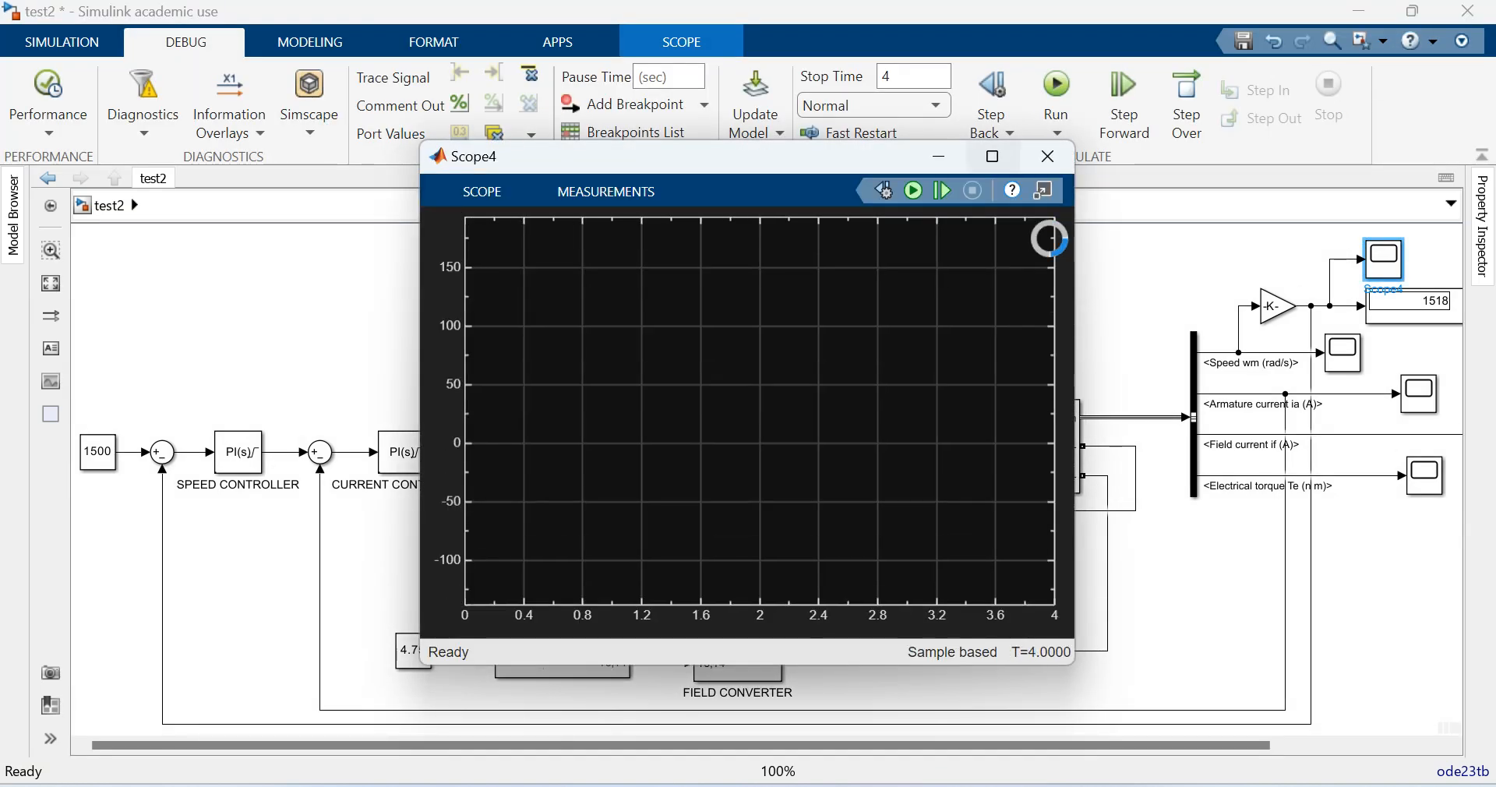
{"action": "left_click", "coordinate": [993, 156]}
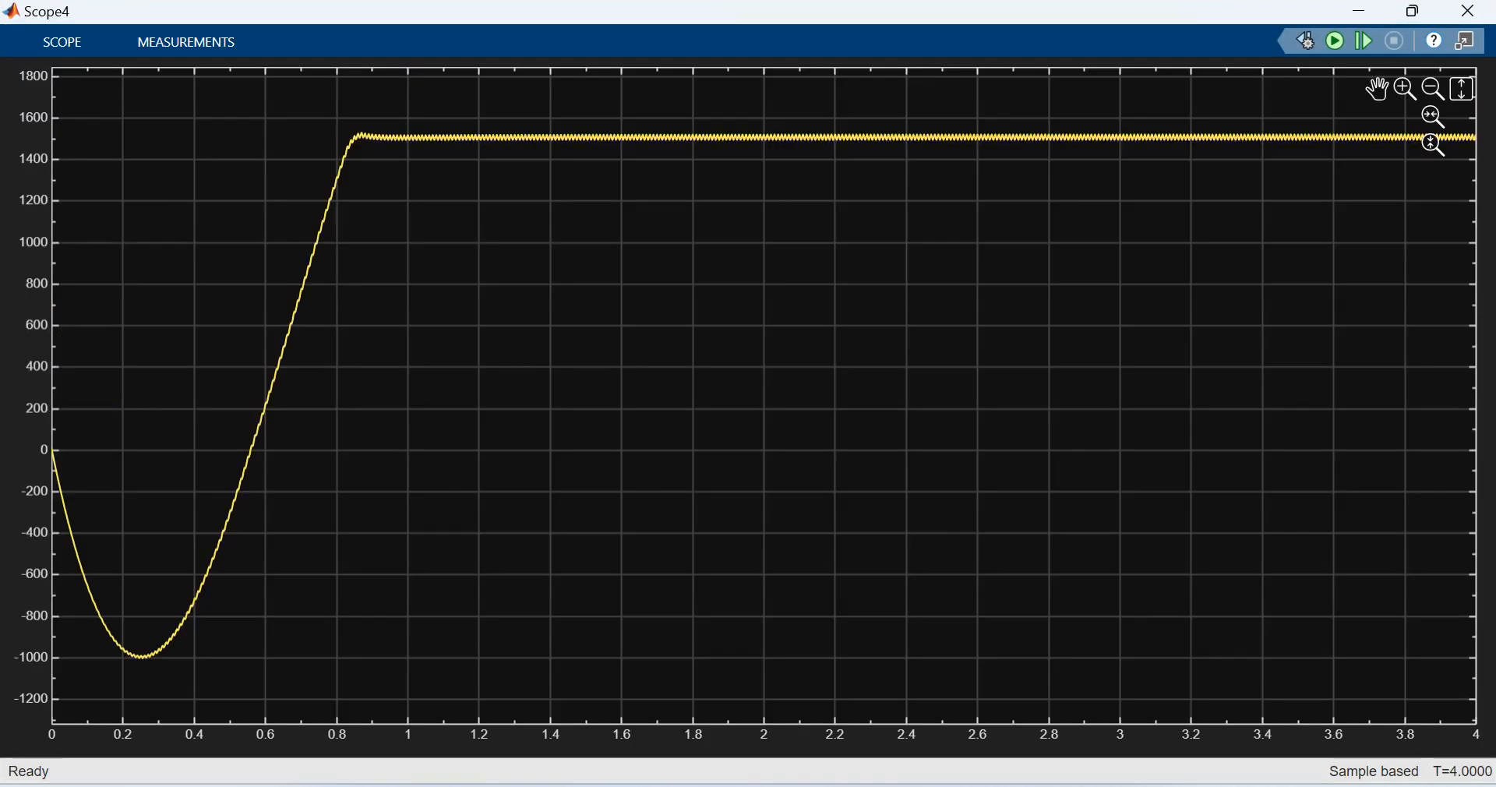
{"action": "left_click", "coordinate": [1405, 144]}
{"action": "left_click_drag", "start_coordinate": [1154, 120], "coordinate": [1200, 159]}
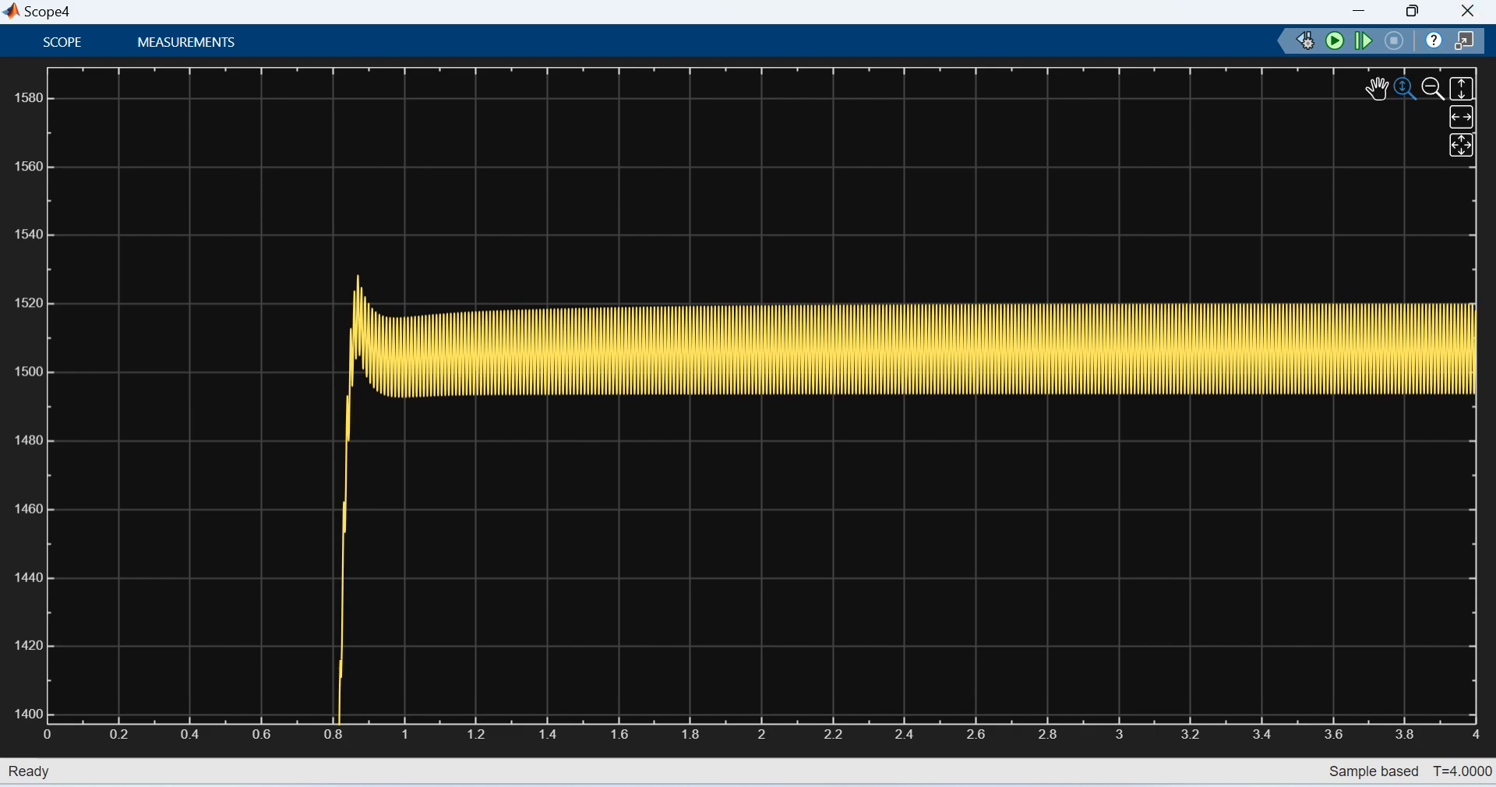
{"action": "left_click", "coordinate": [1463, 88]}
{"action": "left_click", "coordinate": [1469, 11]}
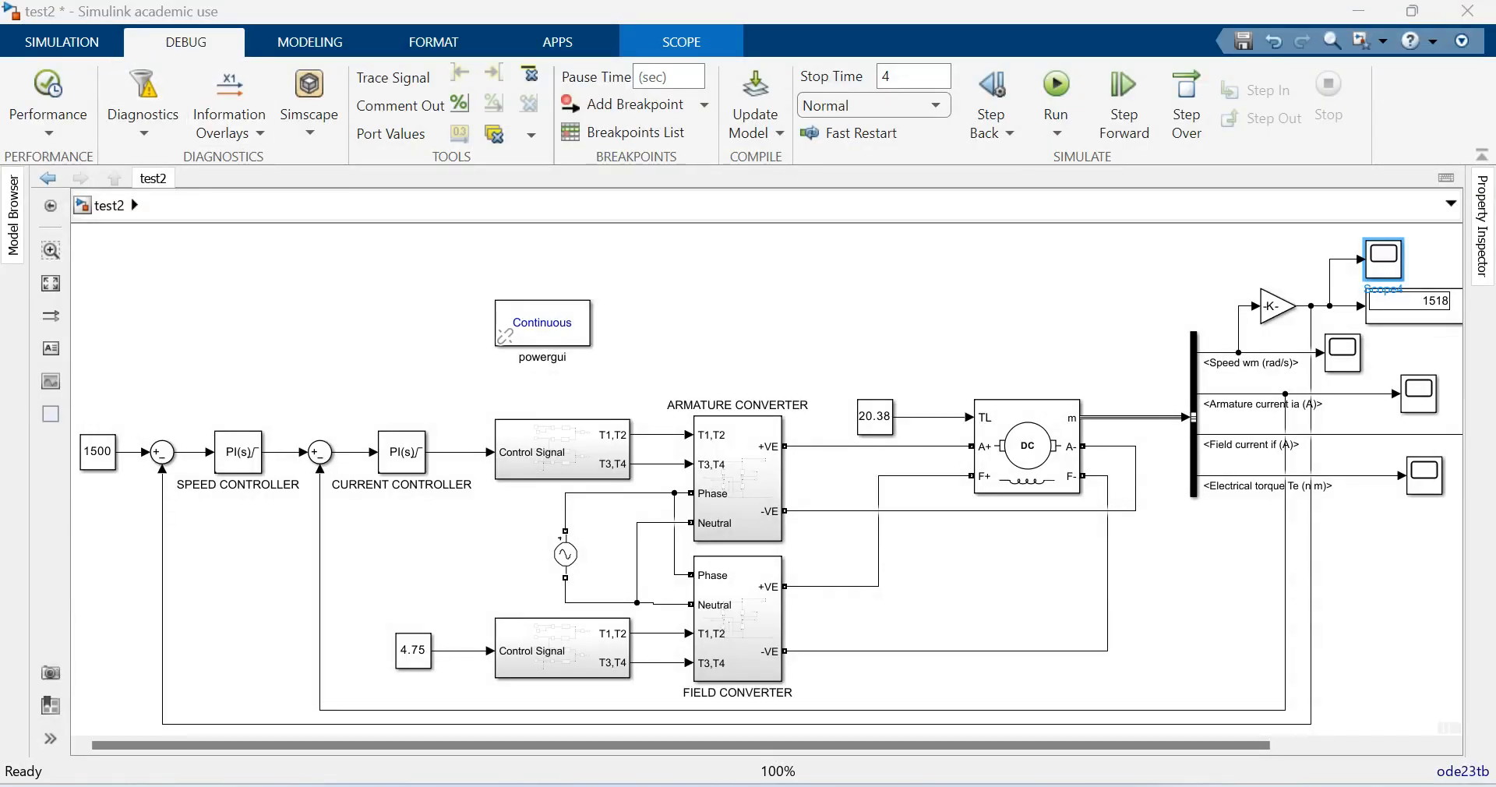
- Add a Step block from the Simulink Sources library to the model near the 1500 speed reference constant
{"action": "left_click", "coordinate": [62, 43]}
{"action": "left_click", "coordinate": [197, 106]}
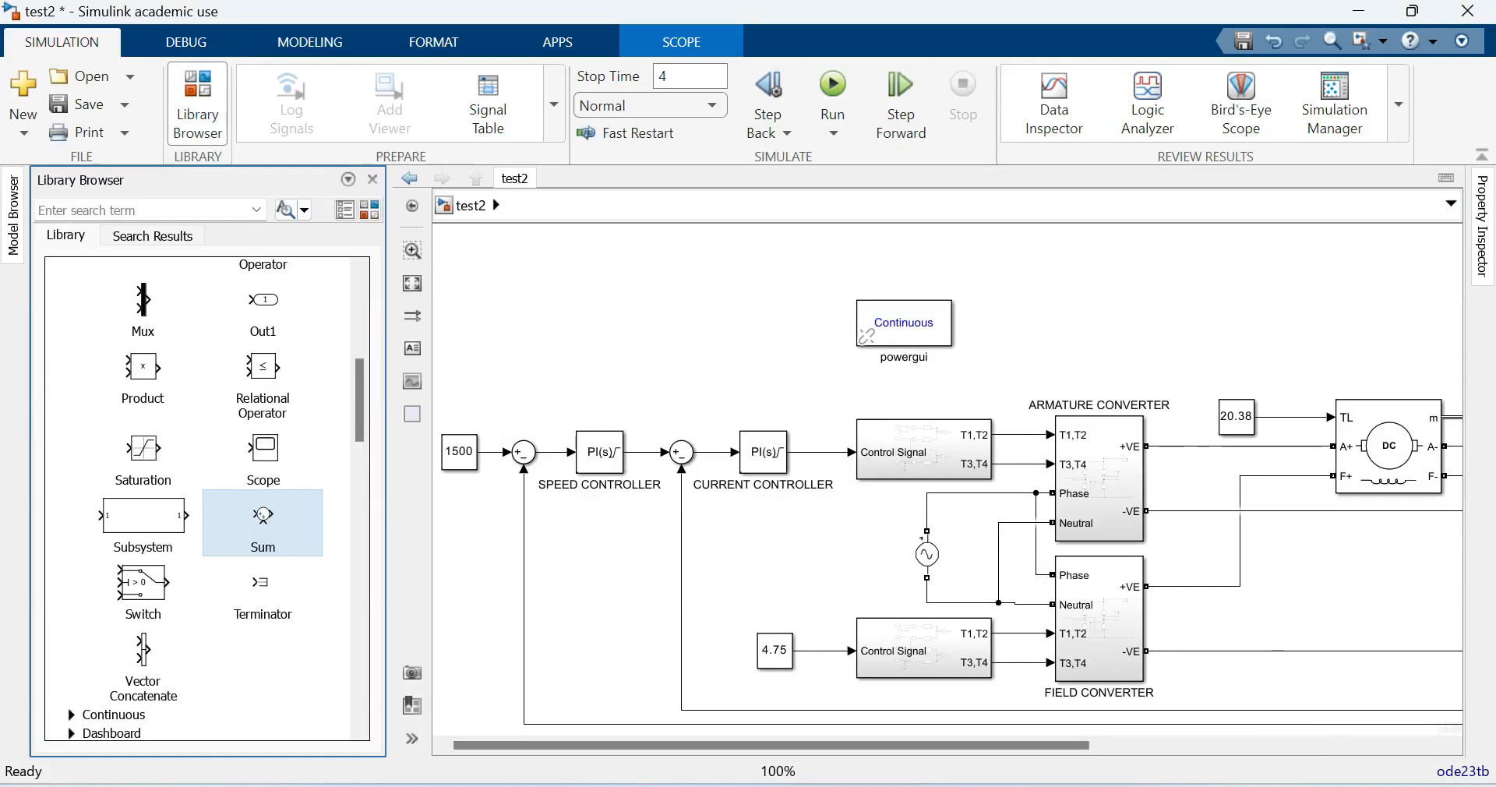
{"action": "left_click_drag", "start_coordinate": [359, 400], "coordinate": [360, 319]}
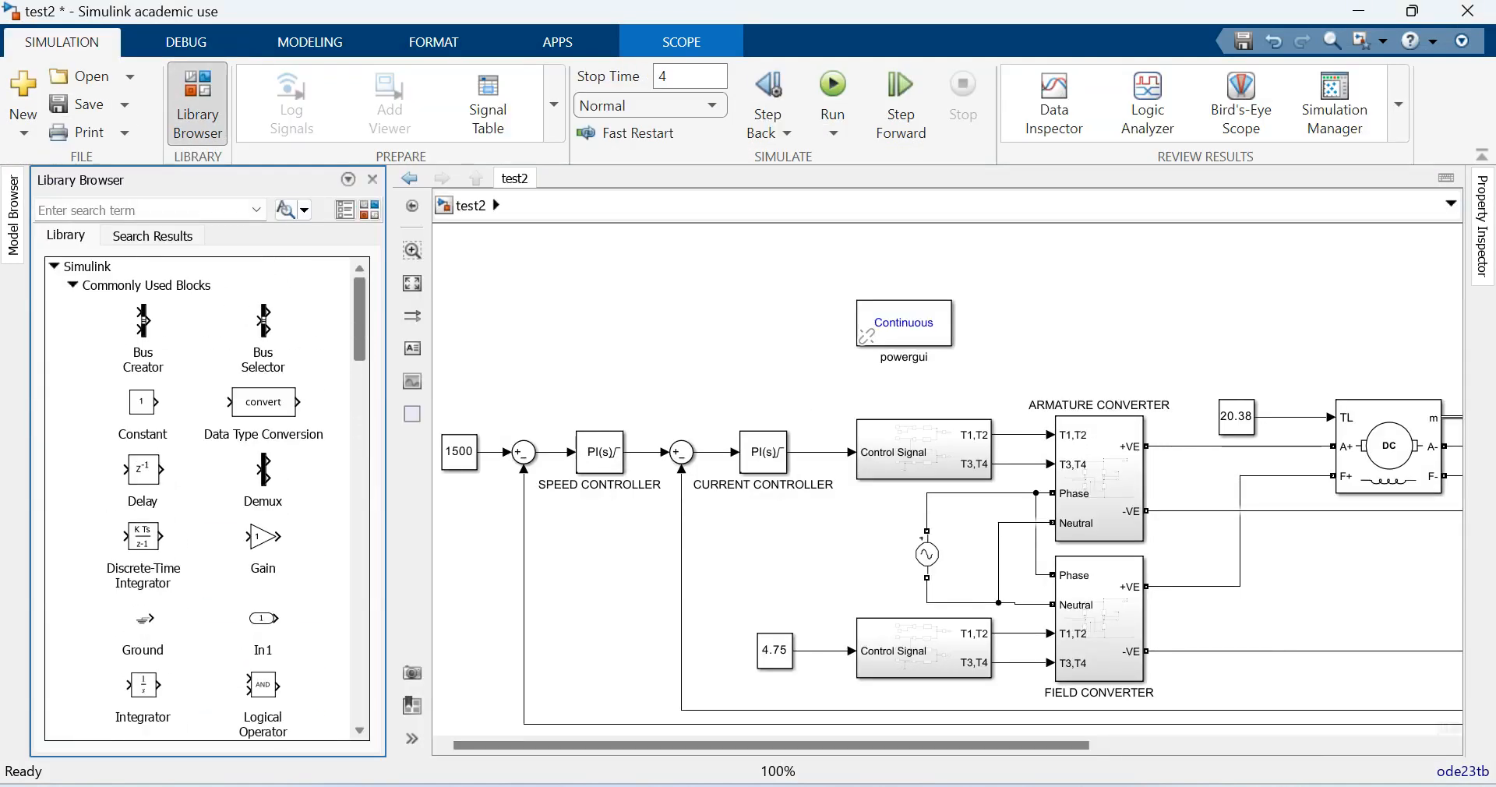
{"action": "left_click", "coordinate": [71, 285]}
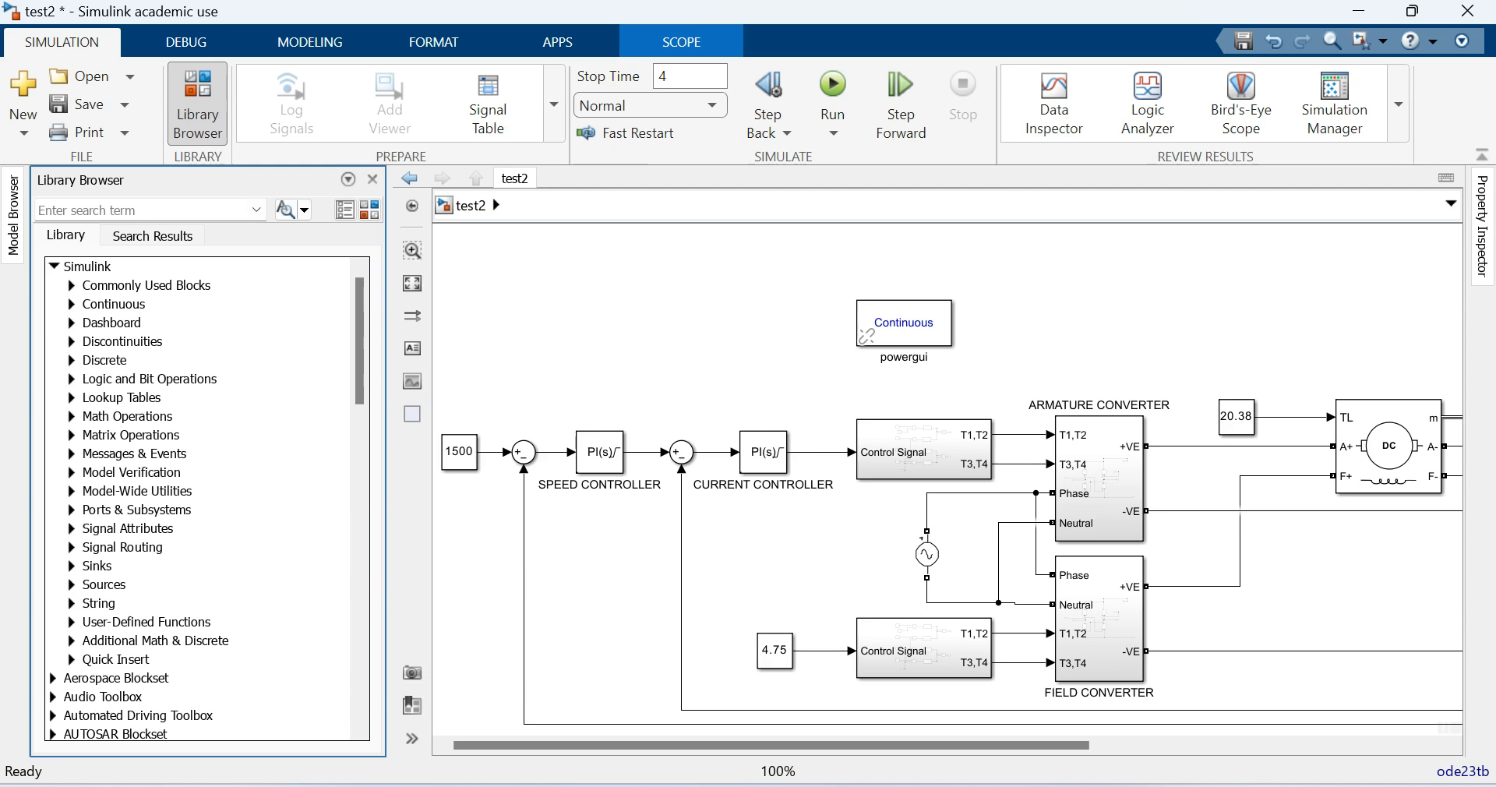
{"action": "left_click", "coordinate": [72, 585]}
{"action": "scroll", "coordinate": [197, 546], "scroll_direction": "down", "scroll_amount": 15}
{"action": "scroll", "coordinate": [133, 565], "scroll_direction": "down", "scroll_amount": 7}
{"action": "left_click_drag", "start_coordinate": [133, 565], "coordinate": [518, 394]}
- Replace the 1500 speed reference constant with the Step block feeding the speed loop's Sum, and close the Library Browser
{"action": "left_click", "coordinate": [460, 450]}
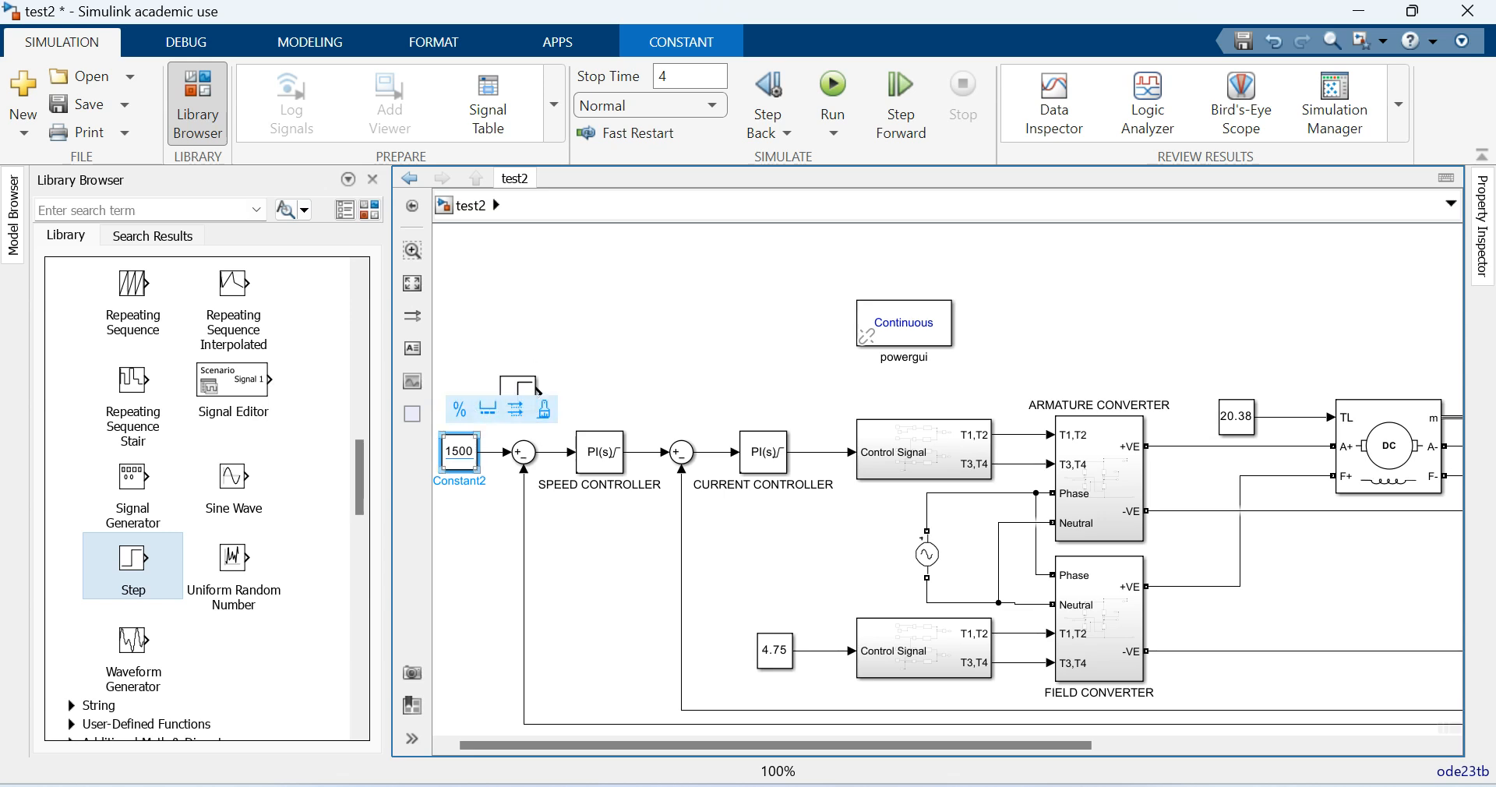
{"action": "left_click", "coordinate": [478, 352]}
{"action": "left_click", "coordinate": [460, 450]}
{"action": "key", "text": "Delete"}
{"action": "left_click_drag", "start_coordinate": [518, 393], "coordinate": [453, 452]}
{"action": "left_click", "coordinate": [494, 367]}
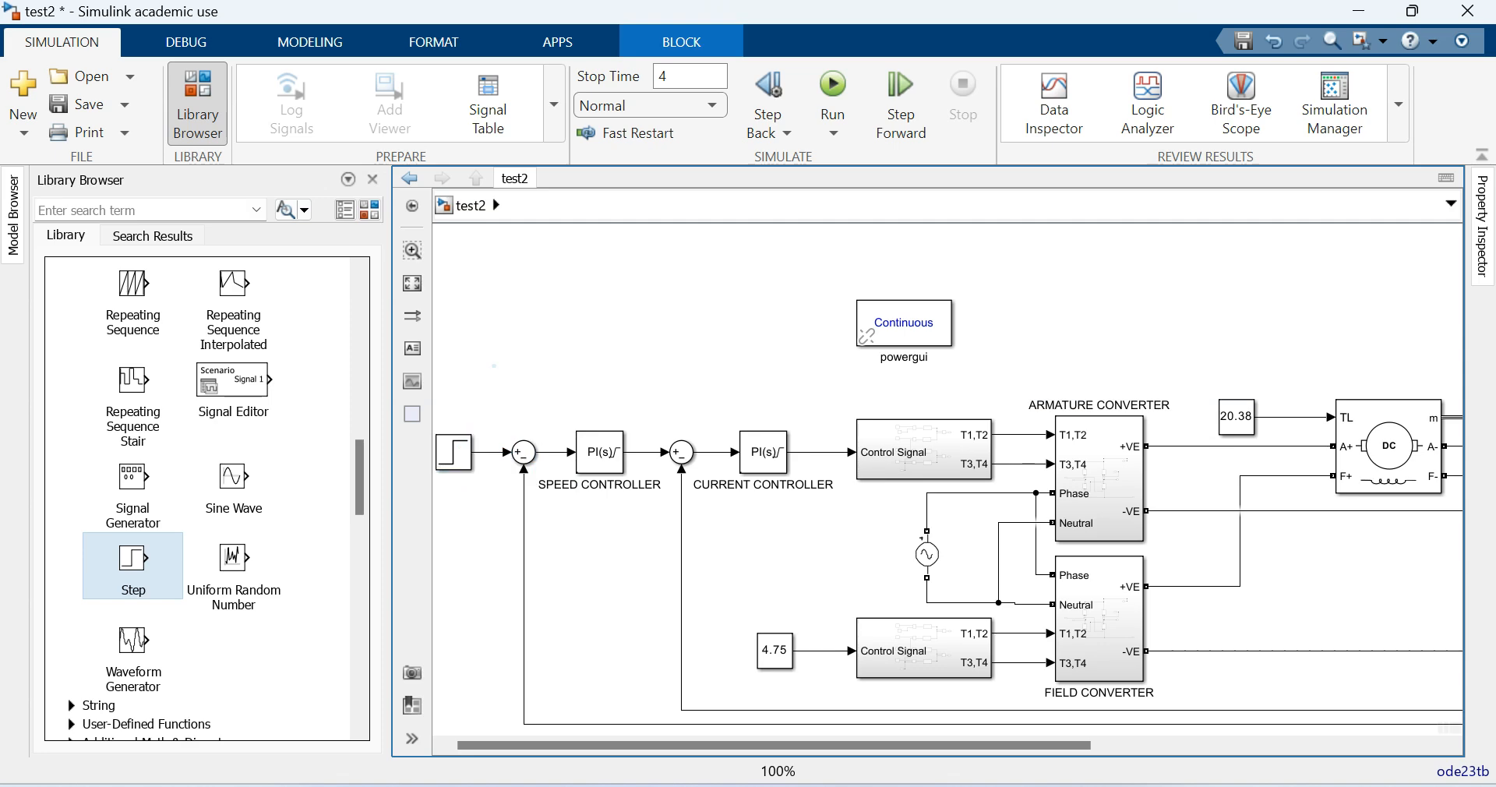
{"action": "left_click", "coordinate": [374, 179]}
- Set the speed reference Step block's step time to 3, initial value to 1500 and final value to 1600
{"action": "double_click", "coordinate": [91, 452]}
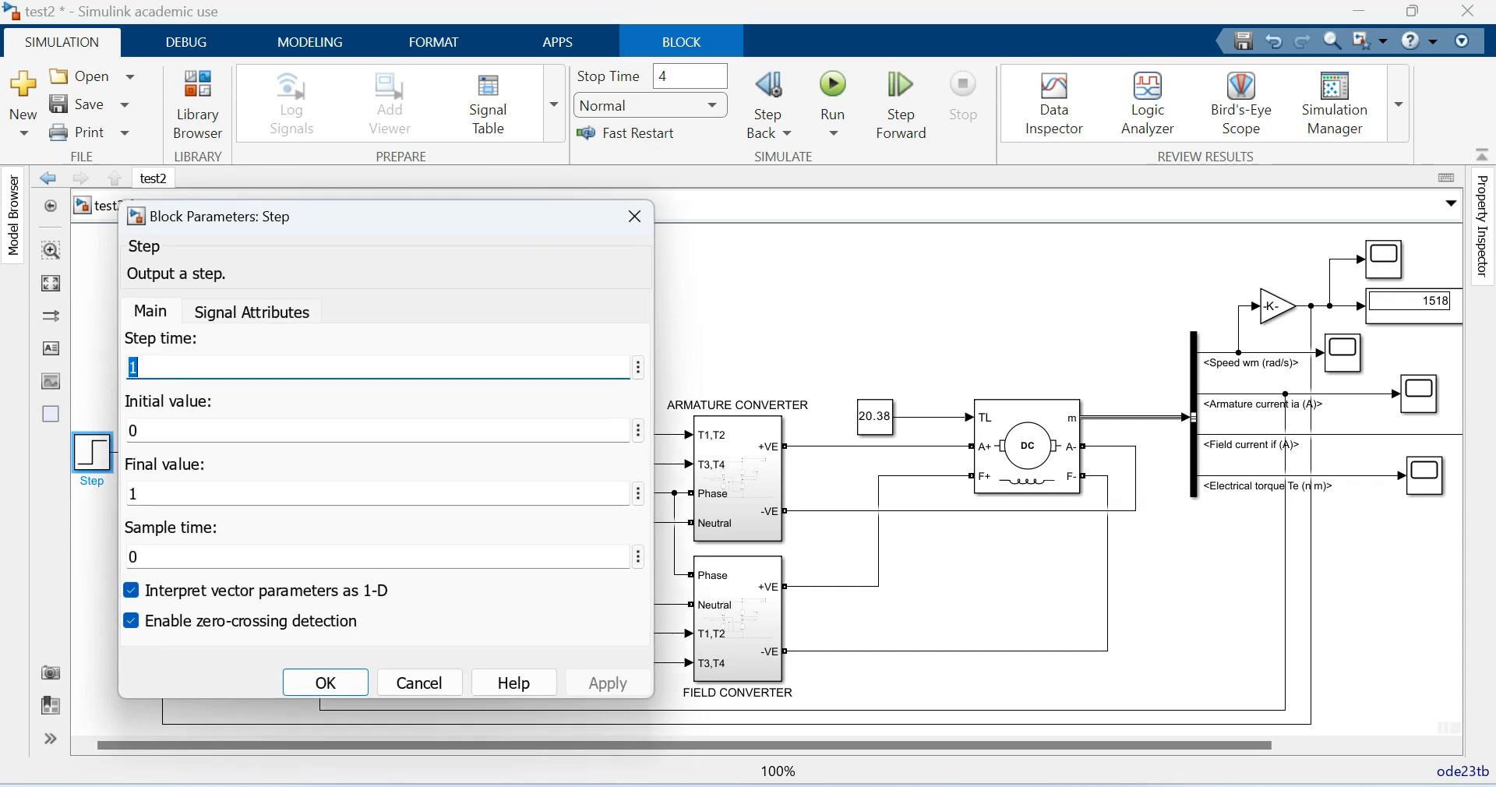
{"action": "type", "text": "3"}
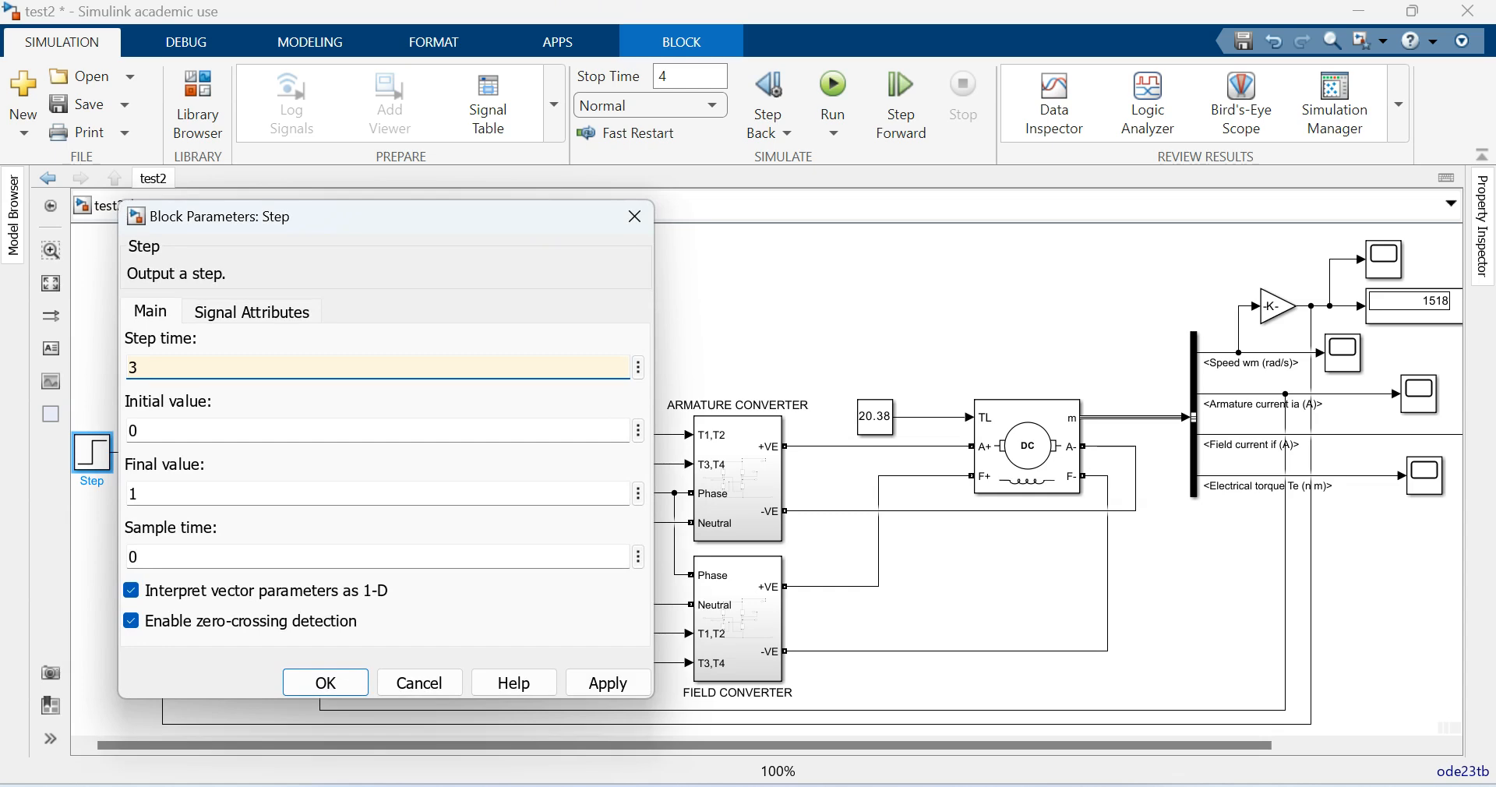
{"action": "key", "text": "Tab"}
{"action": "type", "text": "1500"}
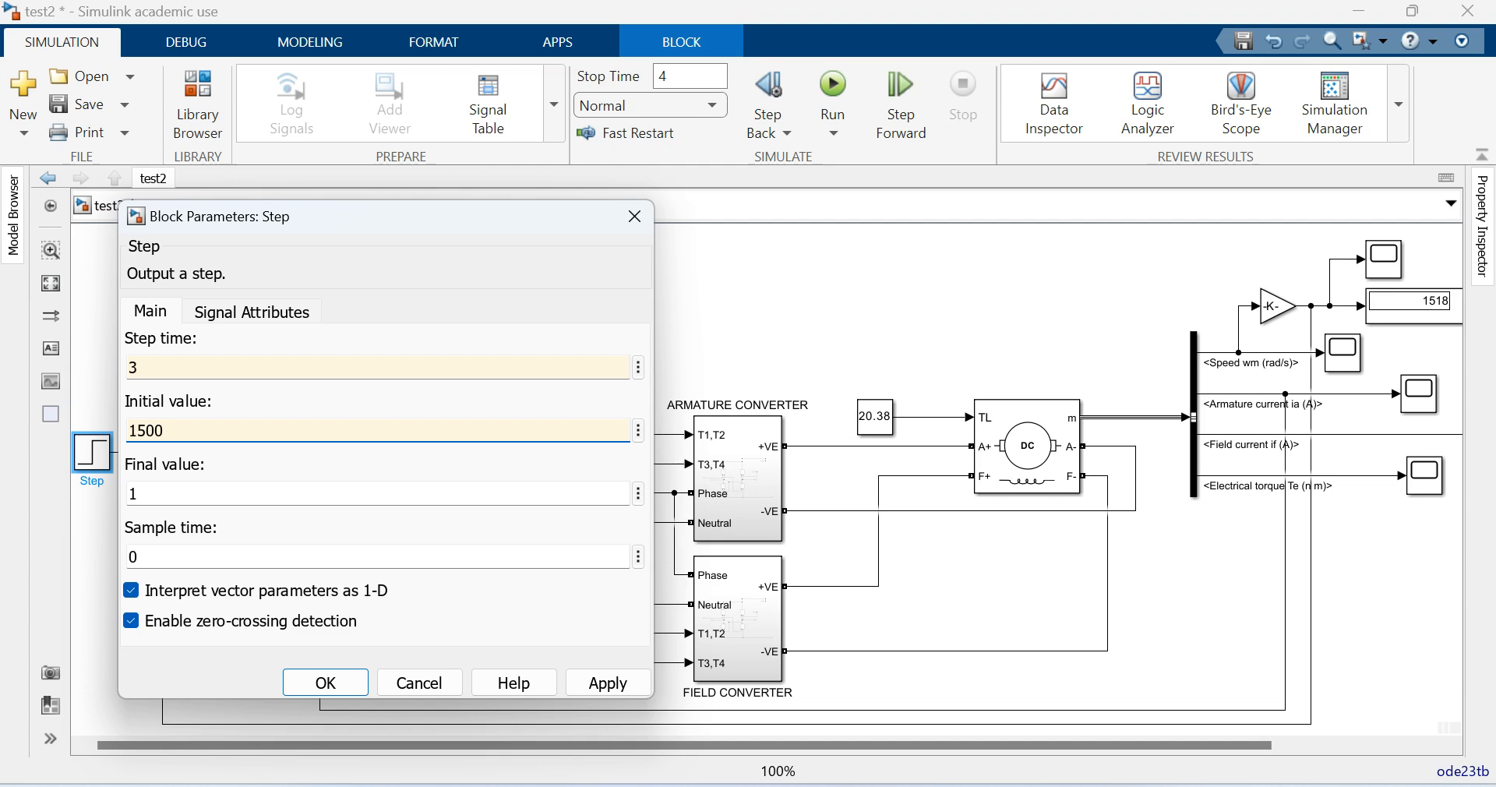
{"action": "key", "text": "Tab"}
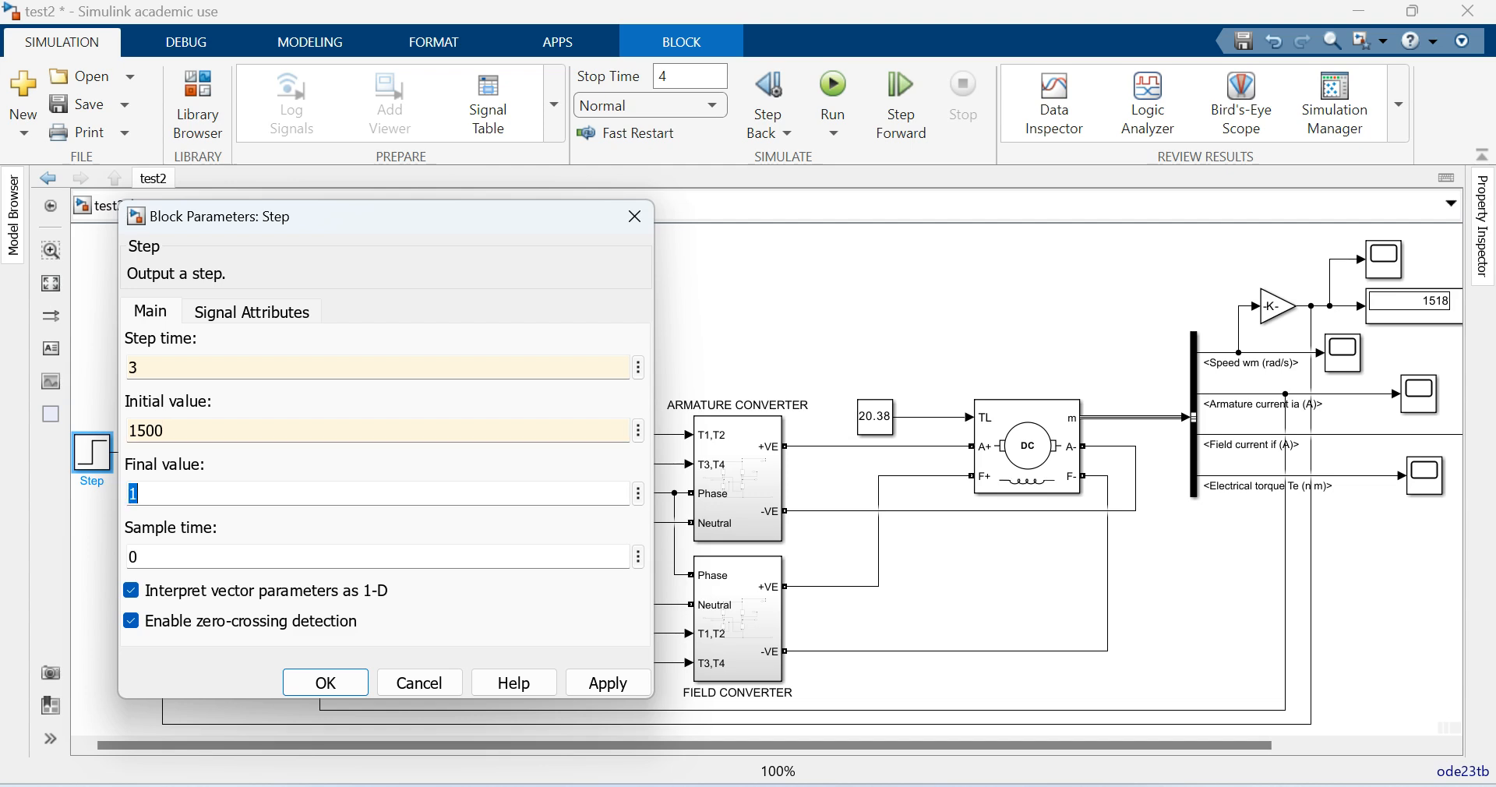
{"action": "type", "text": "17"}
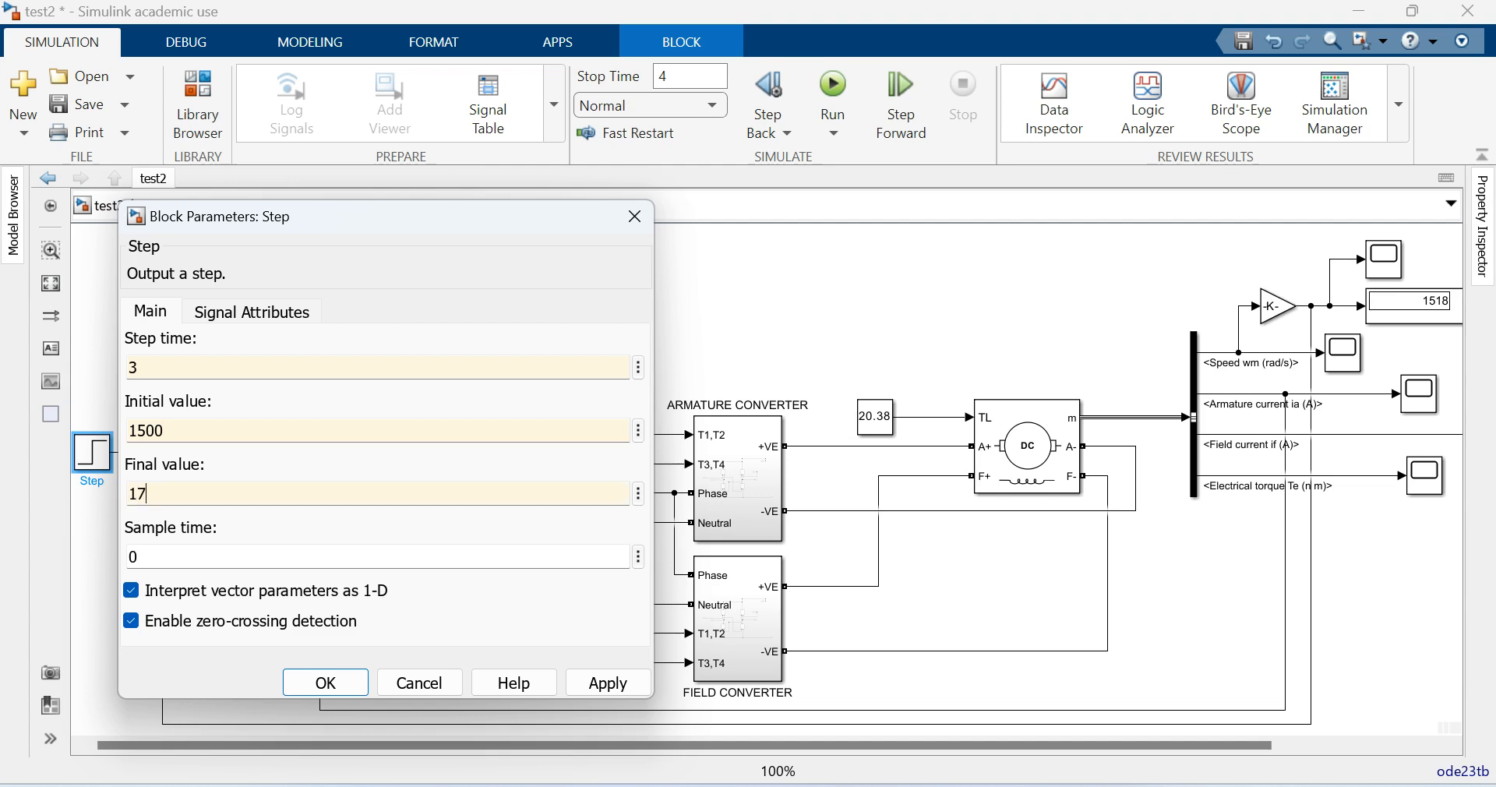
{"action": "type", "text": "600"}
- Change the Step block's initial value to 1300 and final value to 1700, and apply the parameters
{"action": "key", "text": "shift+Tab"}
{"action": "left_click", "coordinate": [146, 431]}
{"action": "key", "text": "BackSpace"}
{"action": "type", "text": "3"}
{"action": "left_click", "coordinate": [145, 494]}
{"action": "left_click", "coordinate": [146, 495]}
{"action": "key", "text": "shift+Left"}
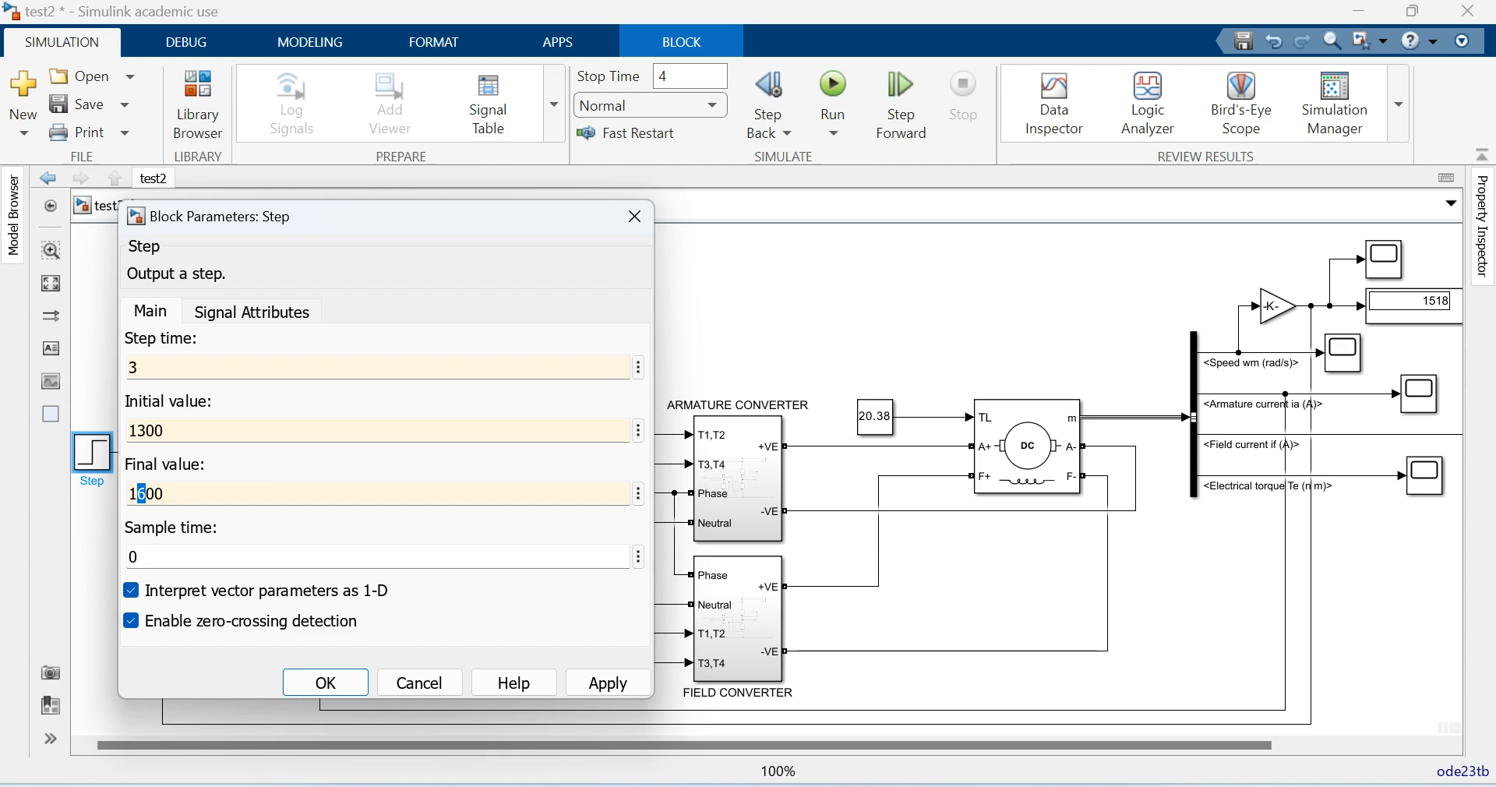
{"action": "type", "text": "7"}
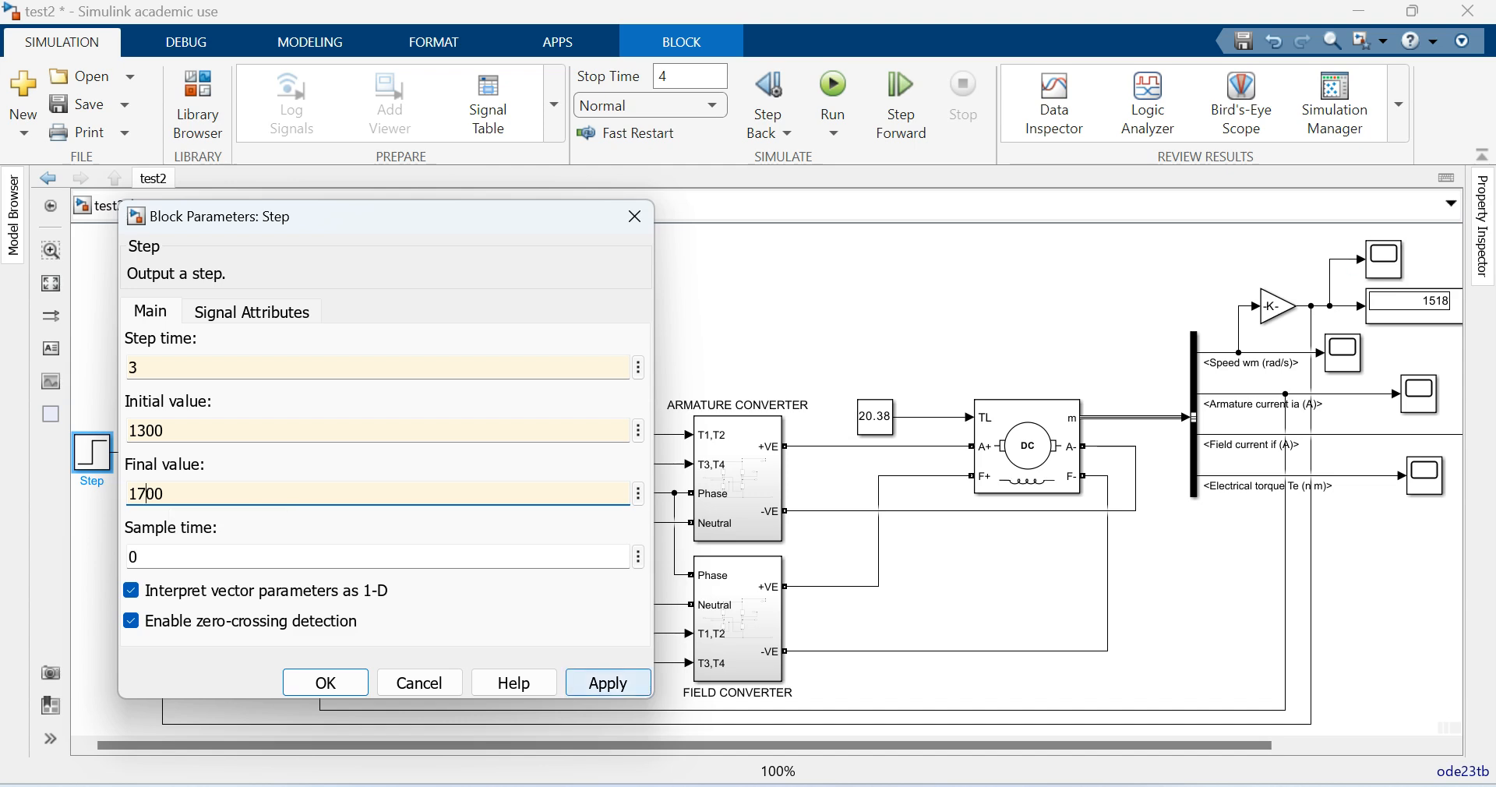
{"action": "left_click", "coordinate": [608, 682]}
{"action": "left_click", "coordinate": [326, 683]}
- Set the simulation stop time to 6 and run the model
{"action": "left_click", "coordinate": [676, 77]}
{"action": "type", "text": "6"}
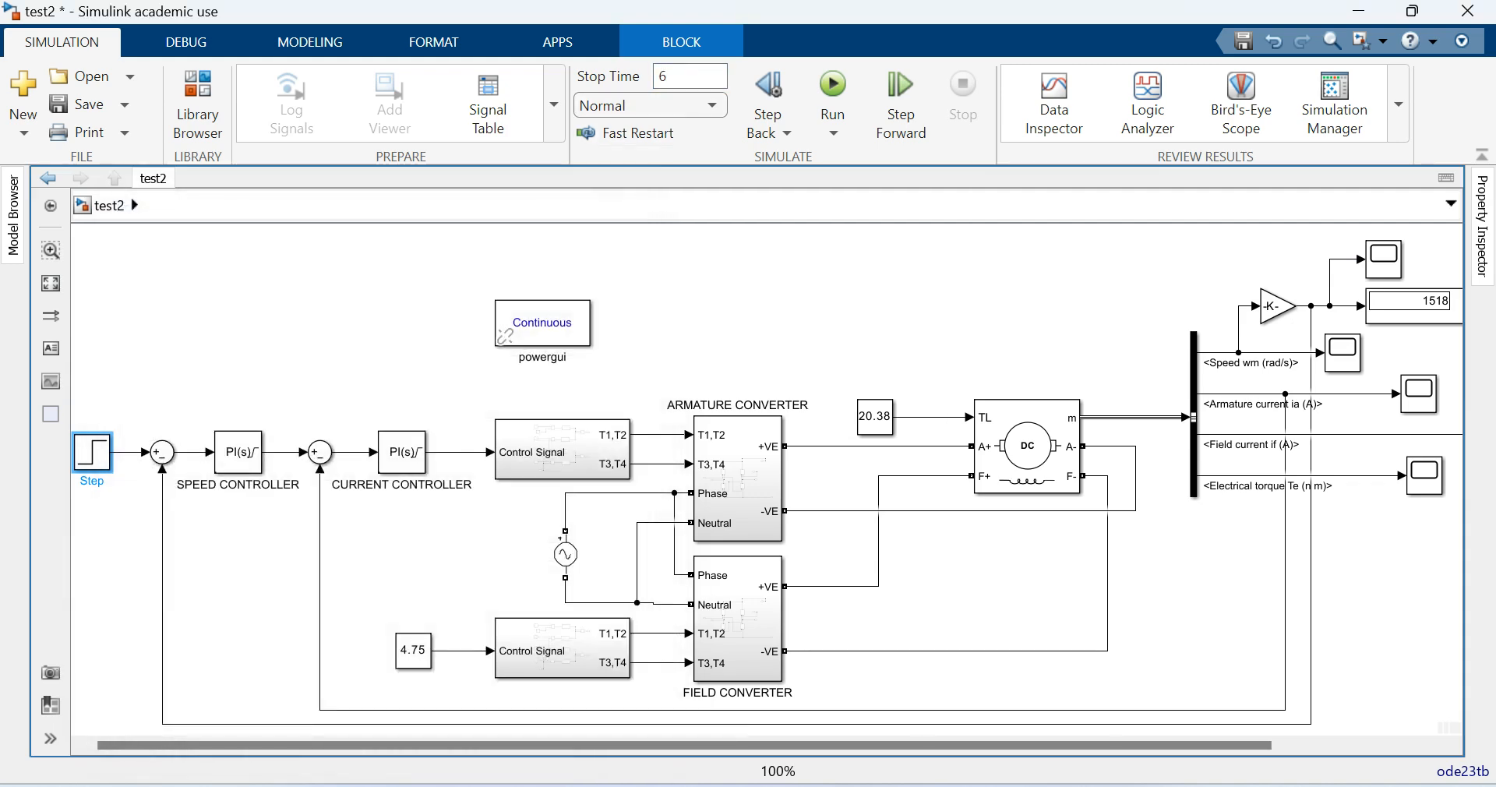
{"action": "key", "text": "Return"}
{"action": "left_click", "coordinate": [833, 89]}
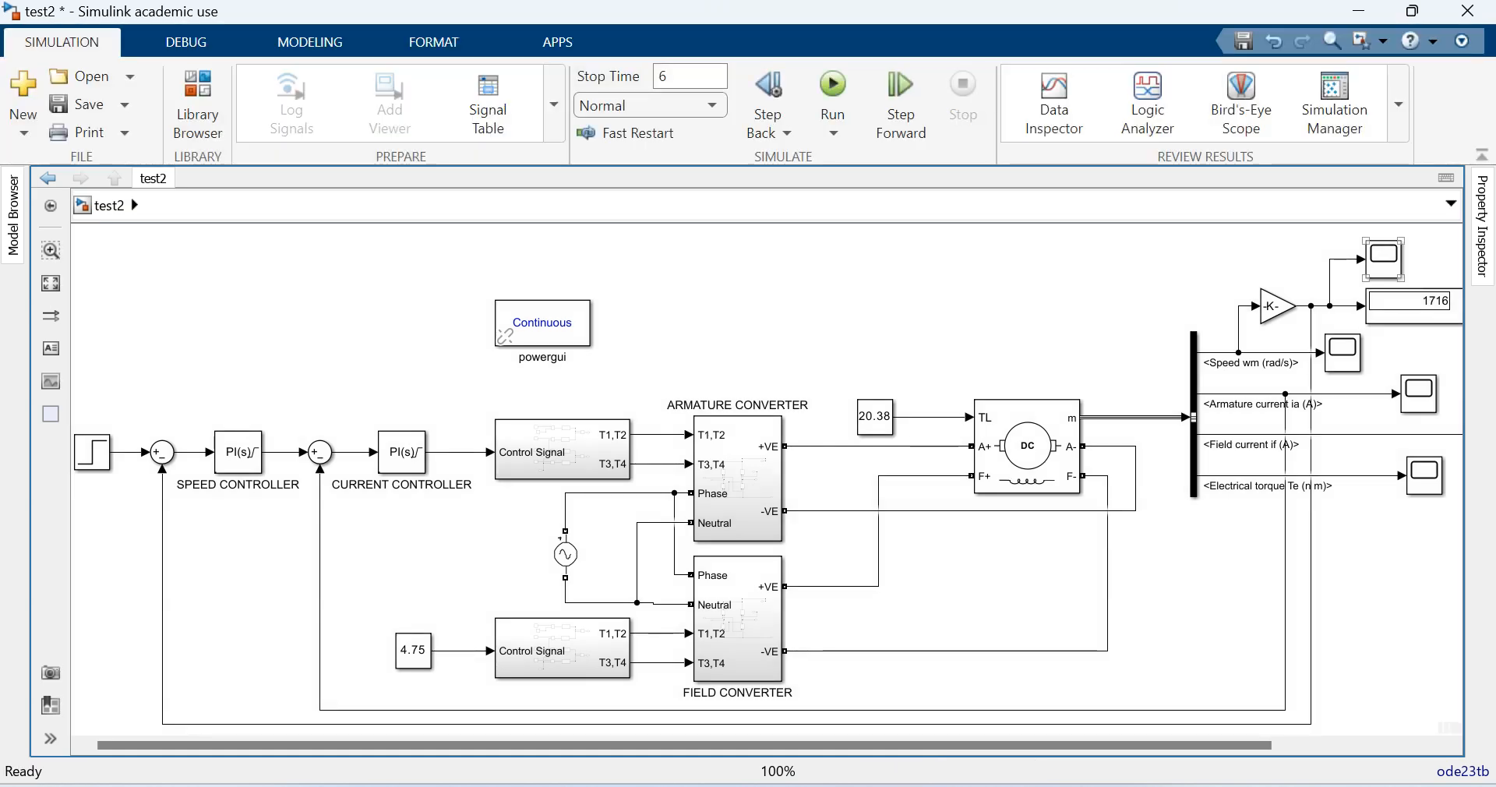
- Examine the speed response to the reference step on the Gain output's scope, close it, and save the model
{"action": "double_click", "coordinate": [1384, 257]}
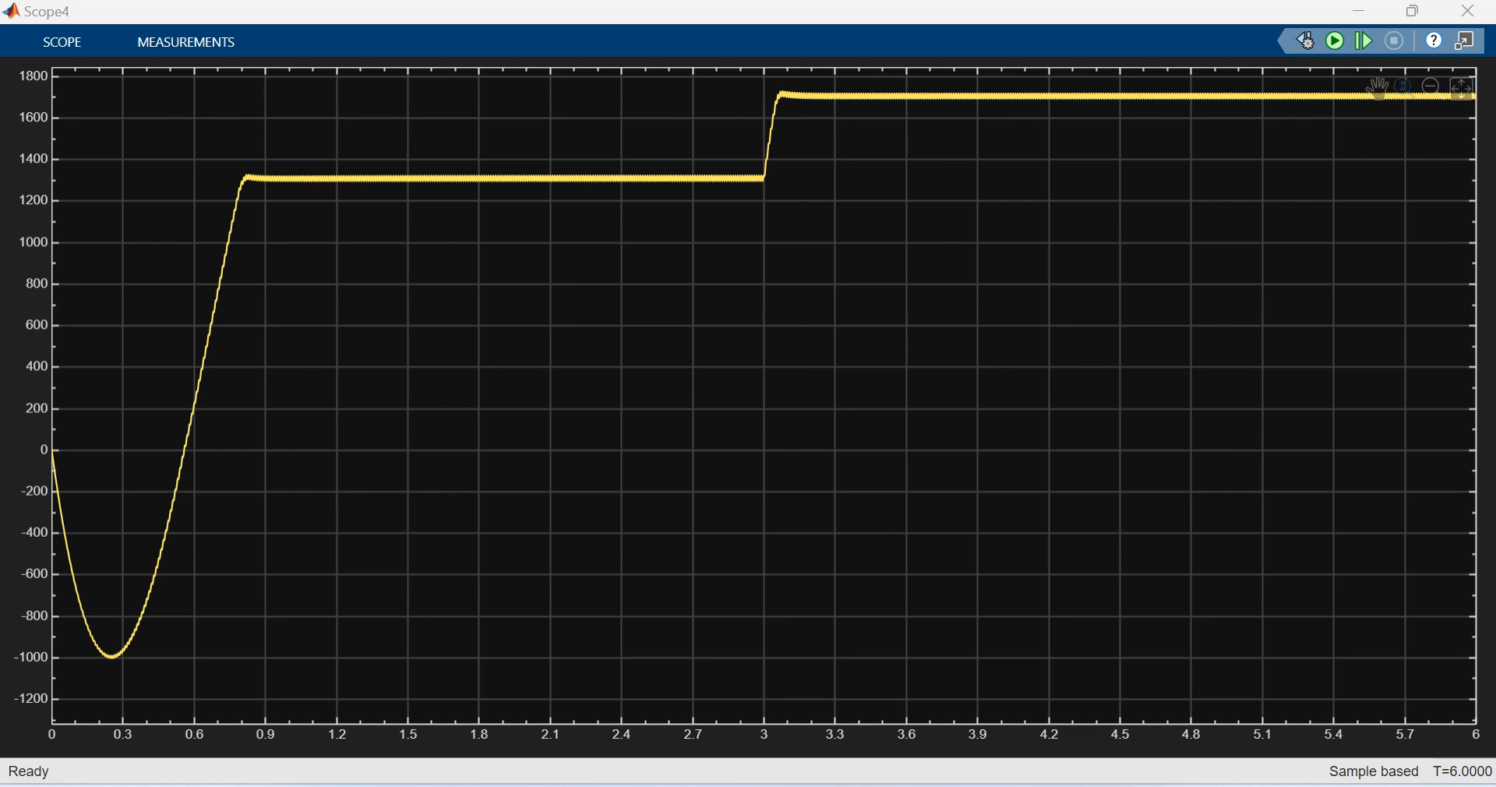
{"action": "left_click", "coordinate": [1468, 11]}
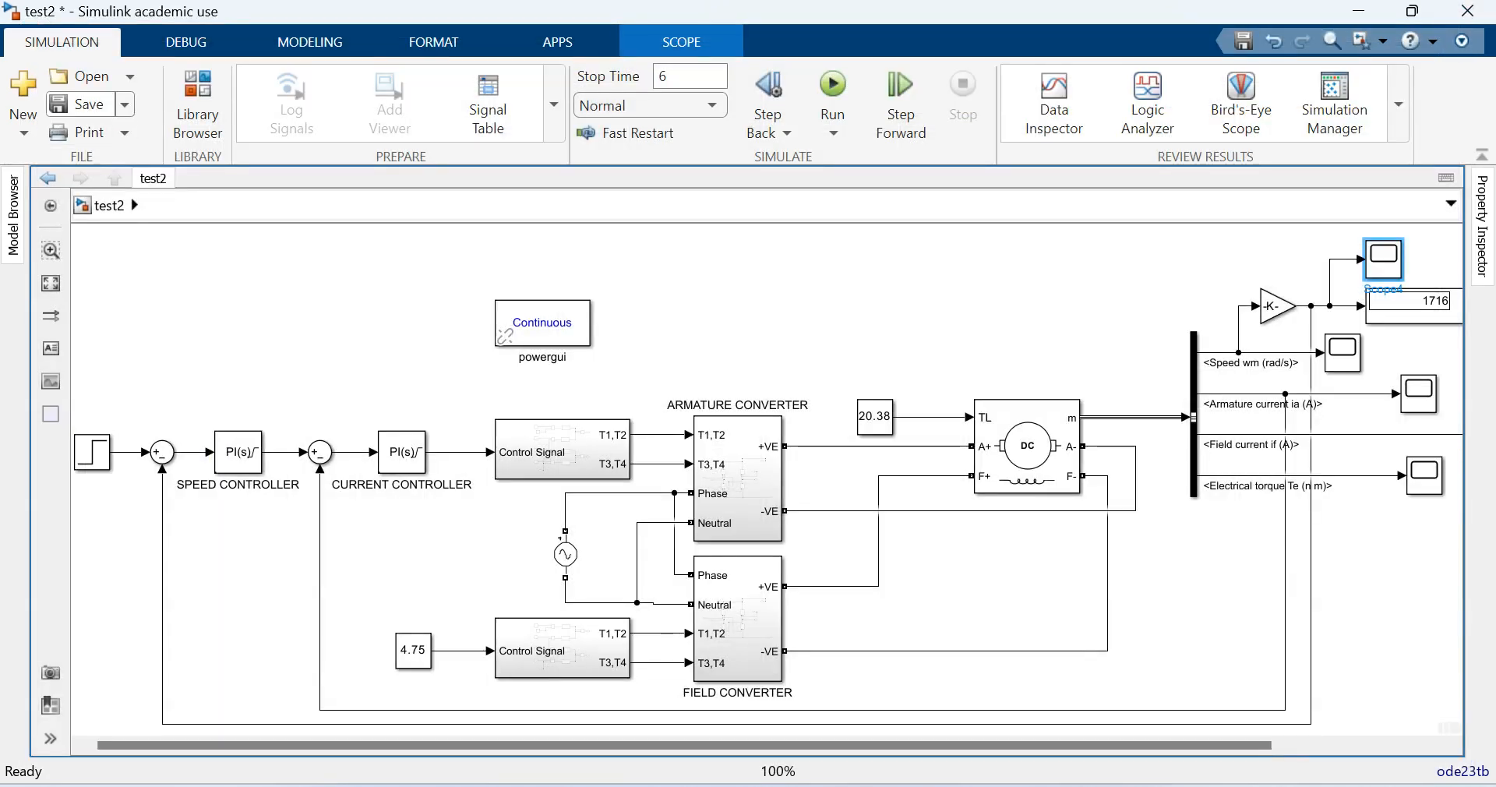
{"action": "left_click", "coordinate": [76, 104]}
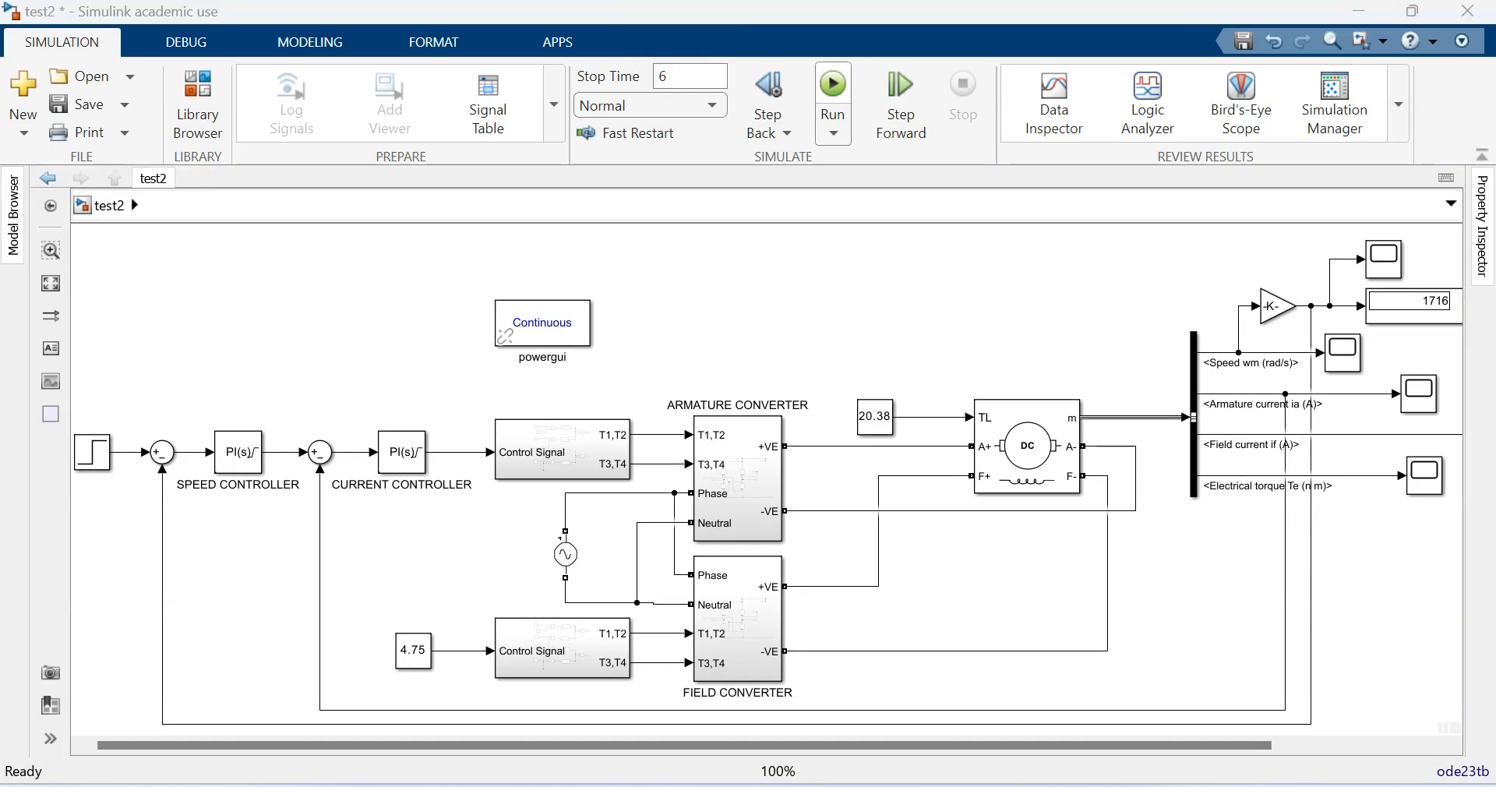
- Rerun the simulation and raise the motor's load torque constant TL to 25 while it is running
{"action": "left_click", "coordinate": [832, 90]}
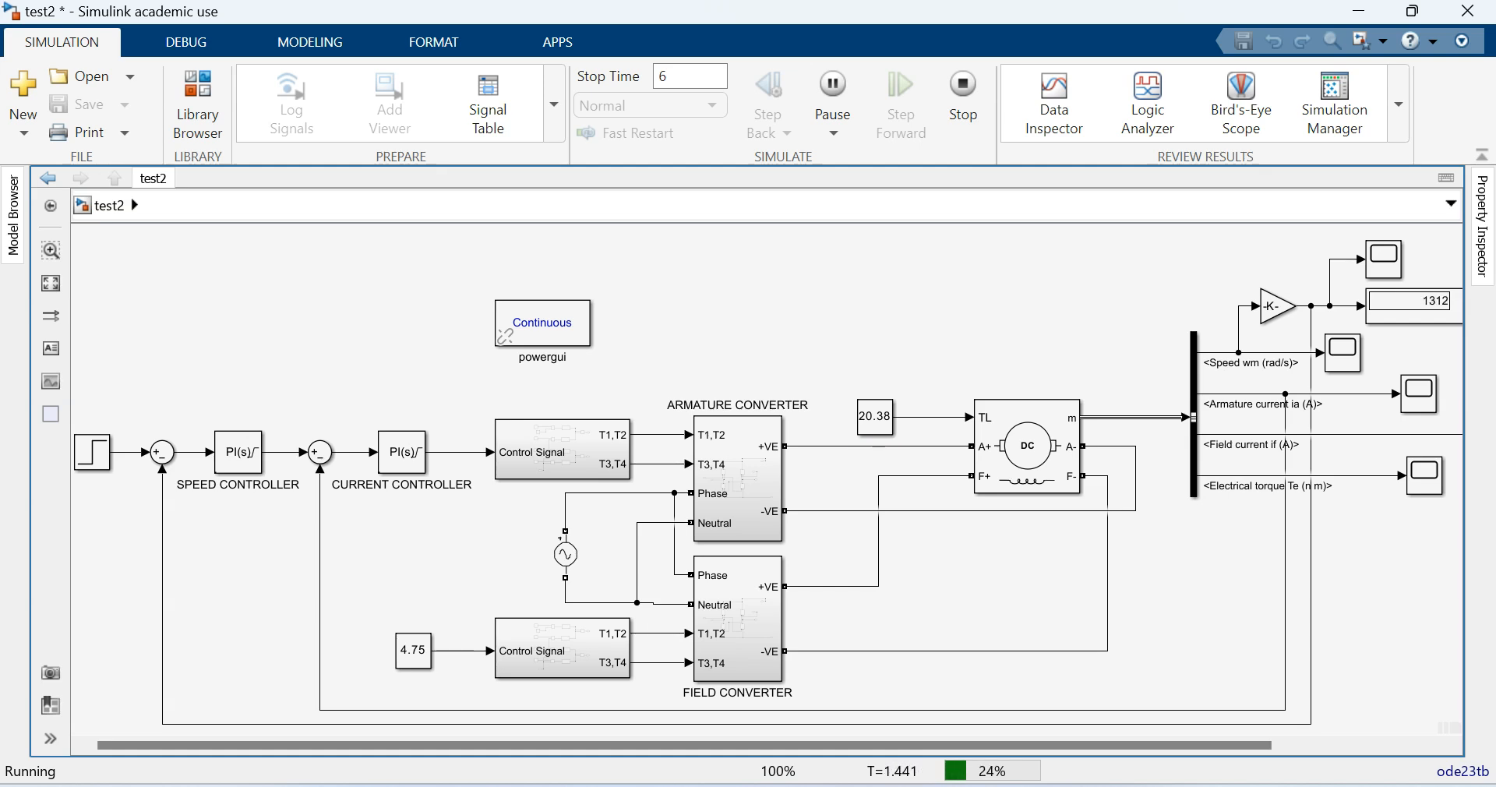
{"action": "double_click", "coordinate": [874, 416]}
{"action": "type", "text": "25"}
{"action": "key", "text": "Return"}
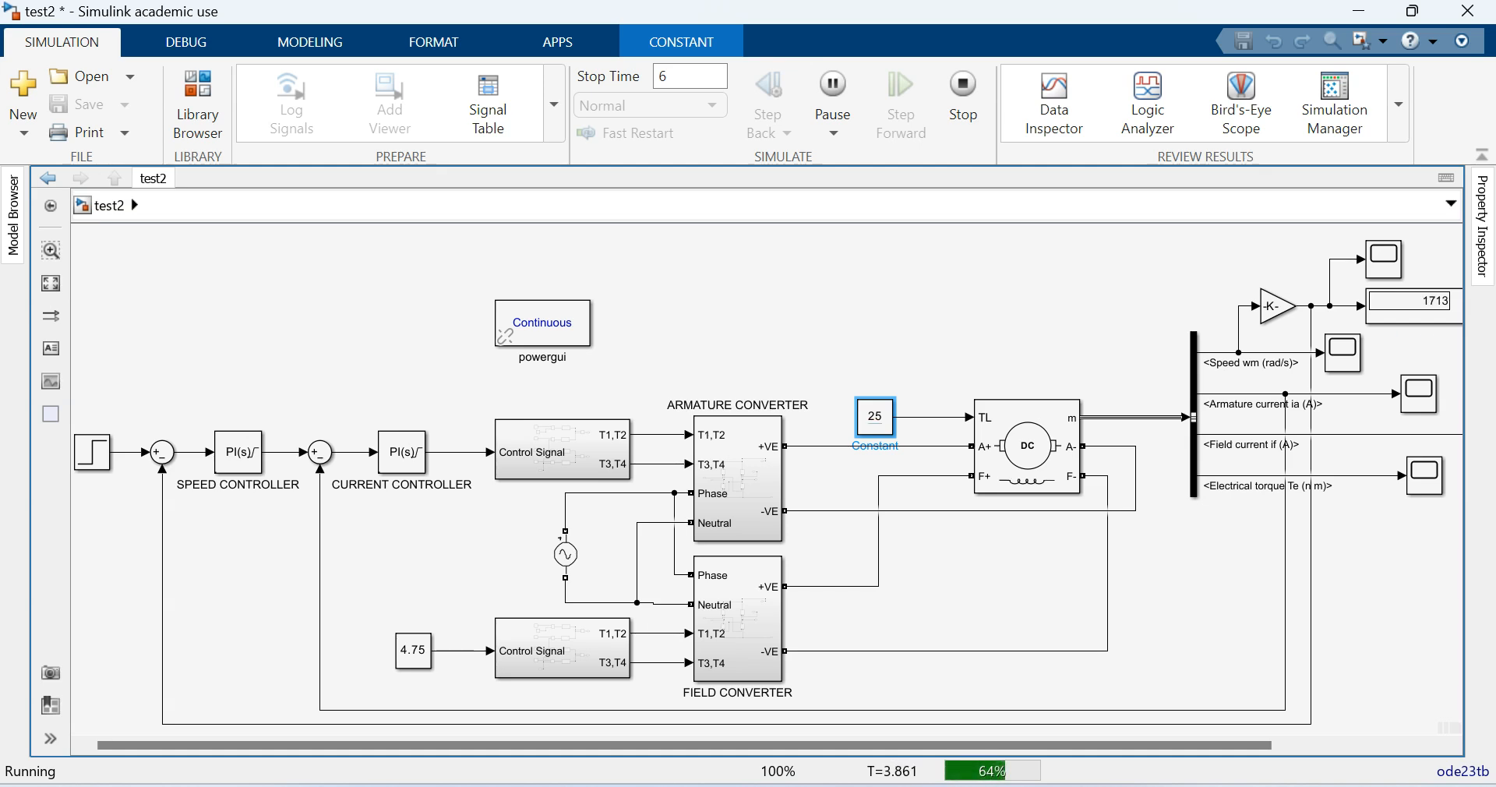
- Lower the motor's load torque constant TL to 20 during the running simulation
{"action": "left_click", "coordinate": [875, 416]}
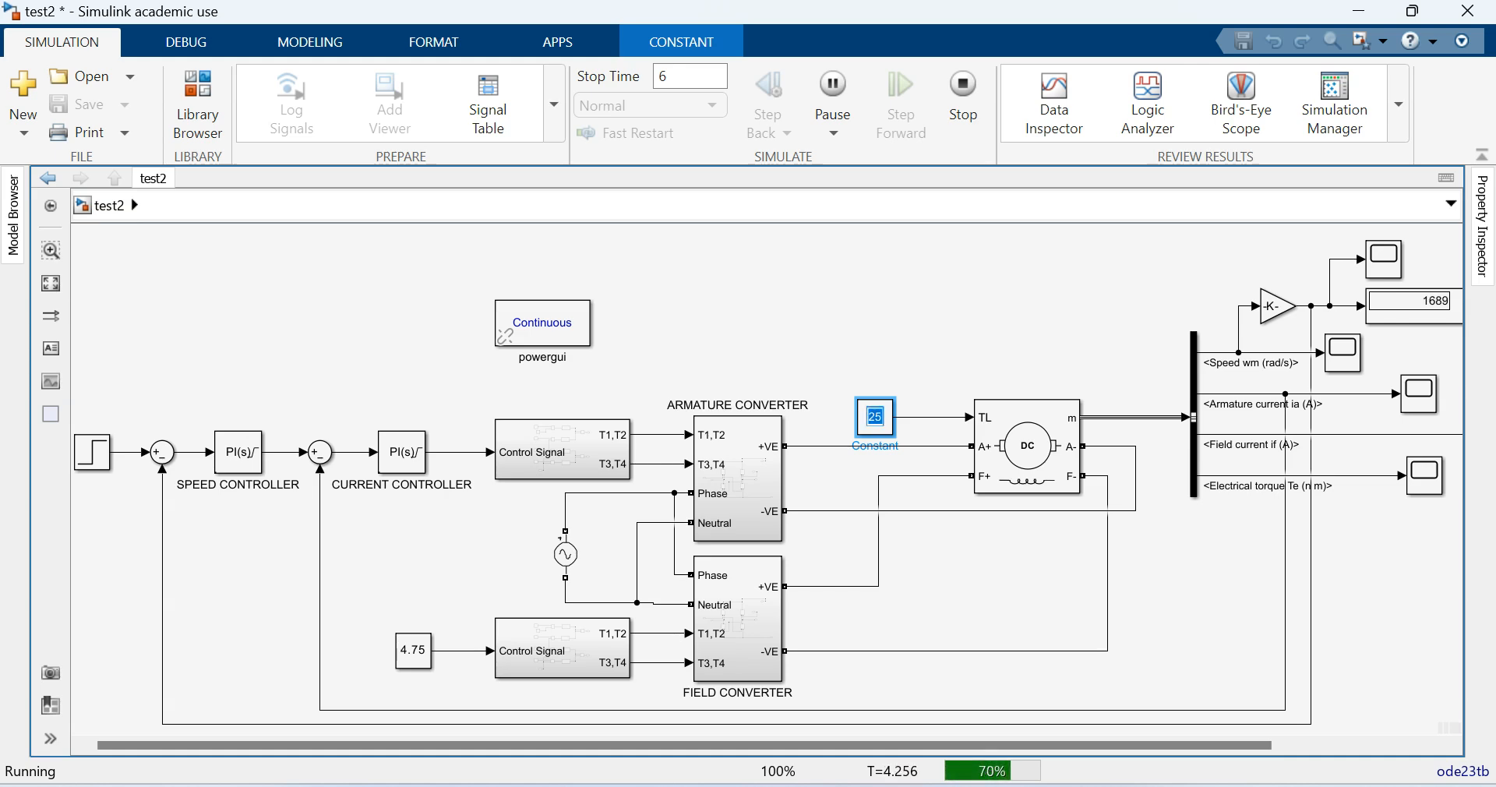
{"action": "type", "text": "2"}
{"action": "key", "text": "BackSpace"}
{"action": "type", "text": "20"}
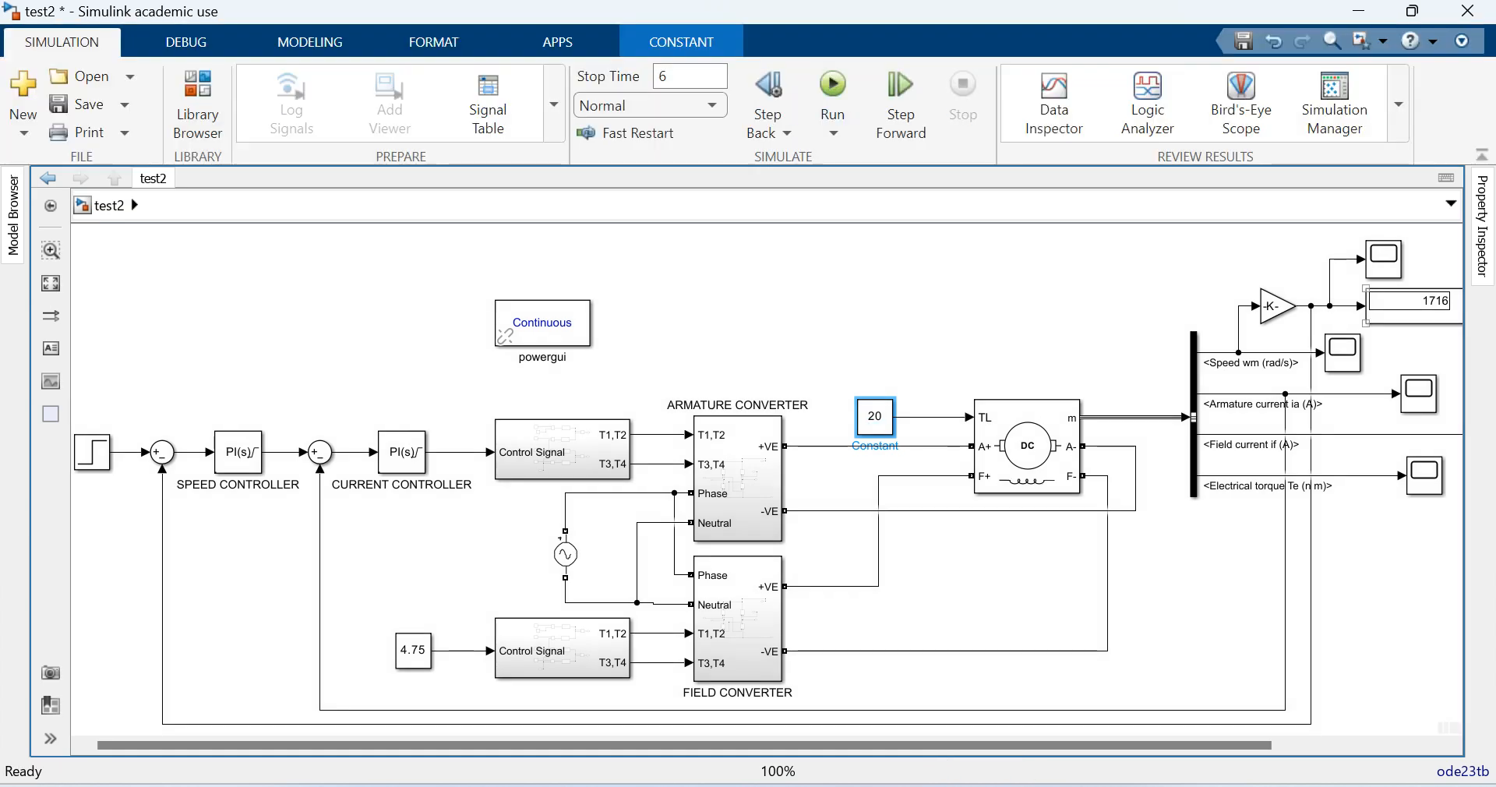
- Examine the speed response to the load torque changes on the Gain output's scope, close it, and save the model
{"action": "double_click", "coordinate": [1384, 259]}
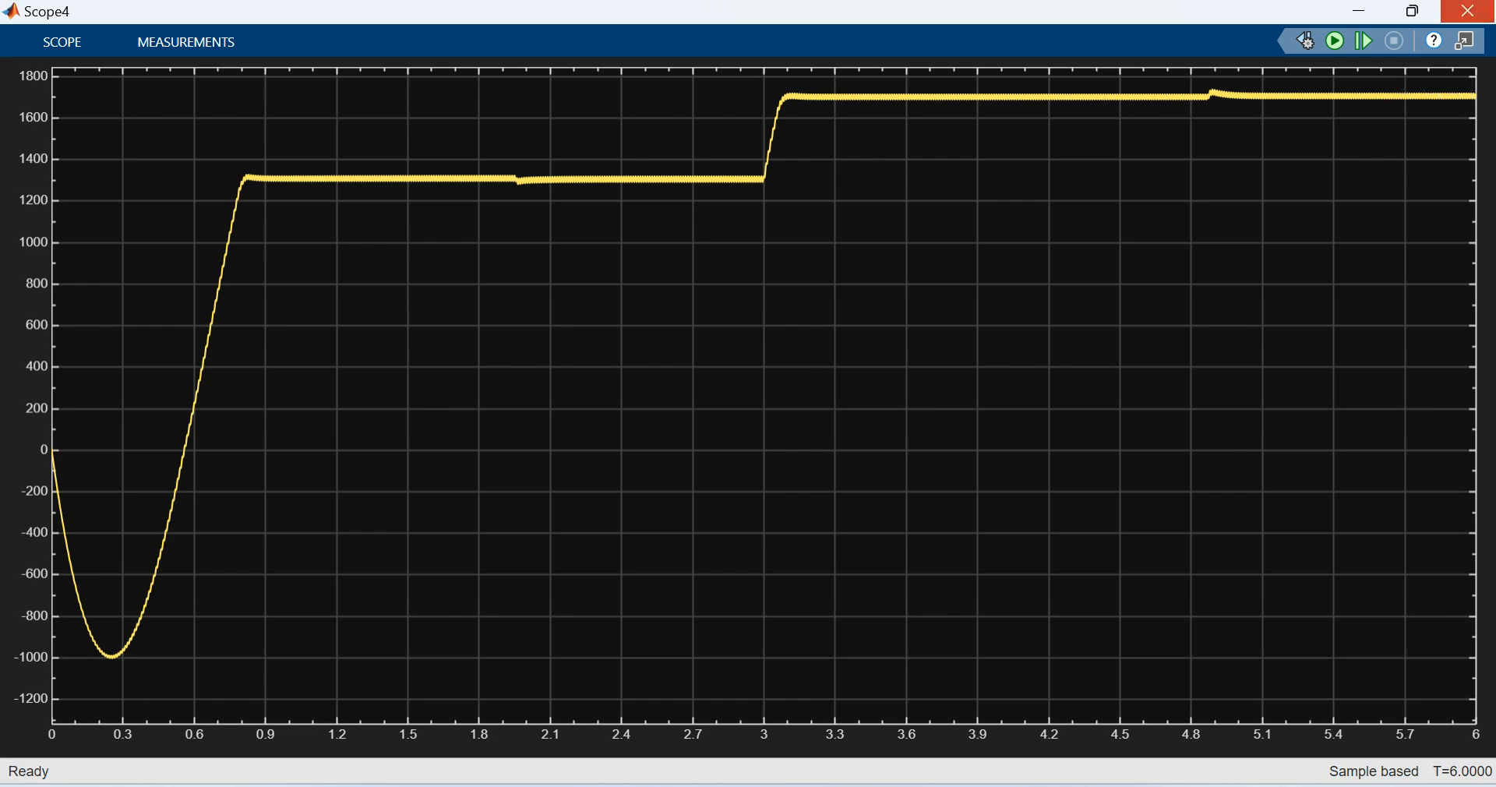
{"action": "left_click", "coordinate": [1468, 11]}
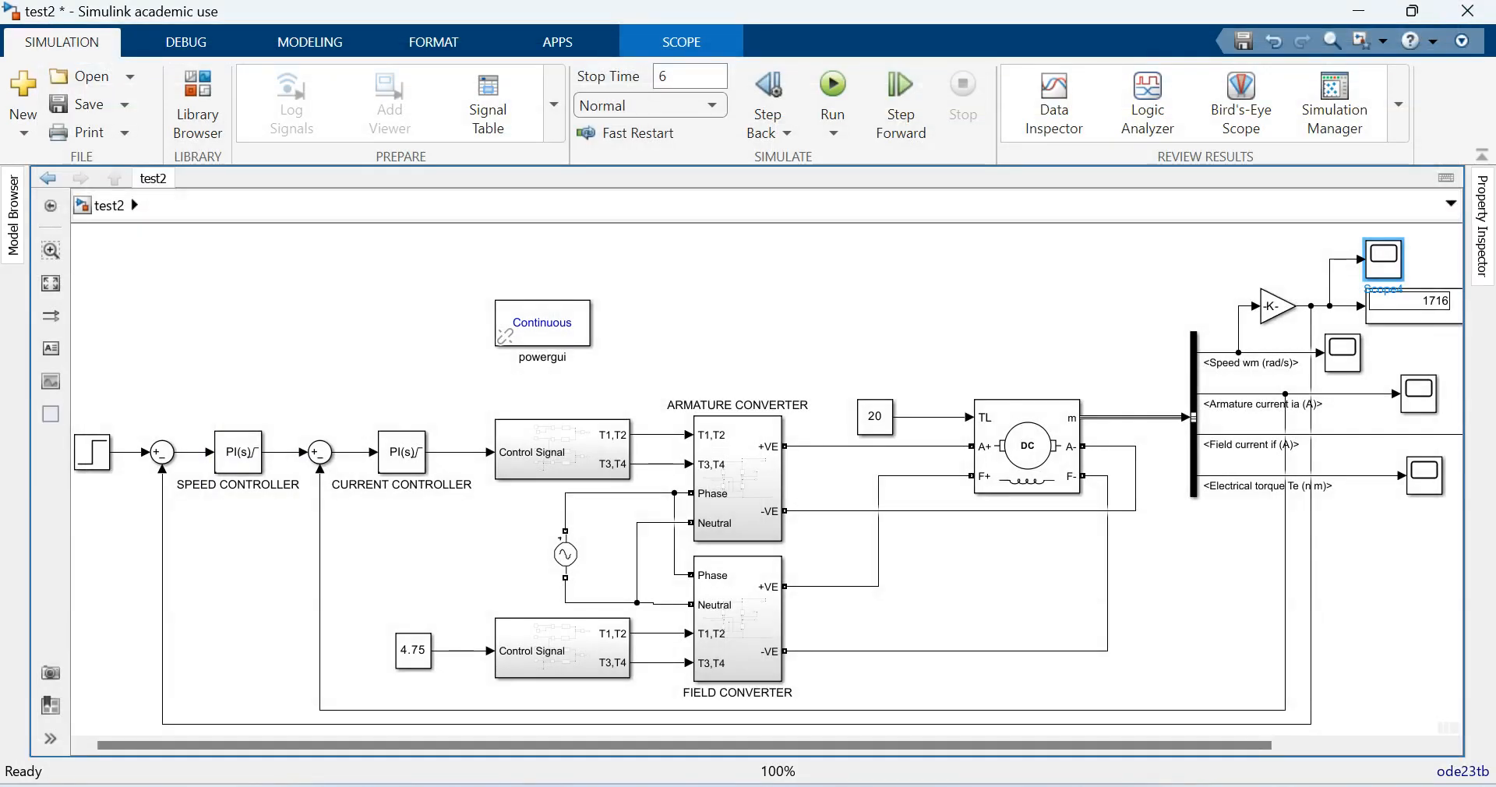
{"action": "left_click", "coordinate": [66, 103]}
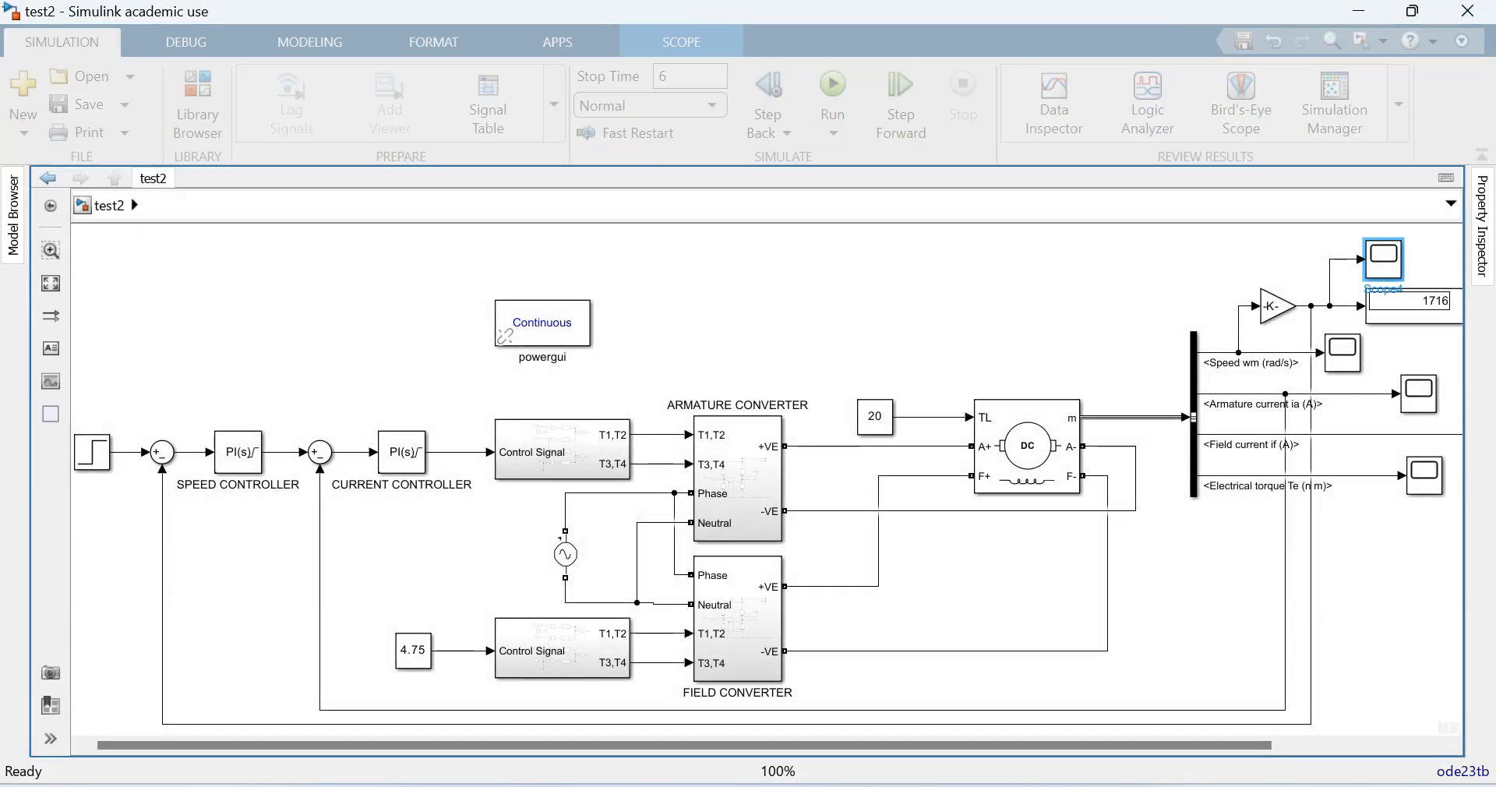